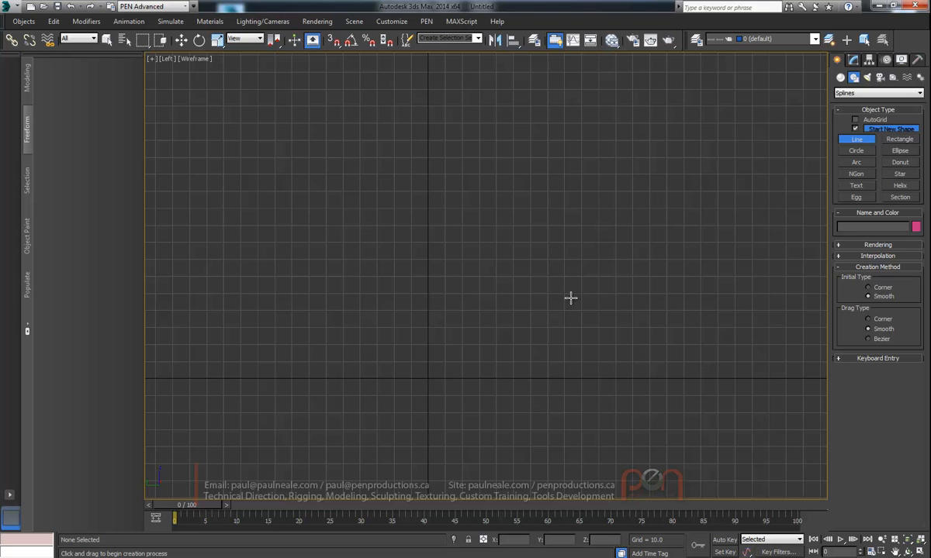
Draw a smooth eight-point line spline that slopes down in an S-curve across the Left view
left_click(243, 84)
left_click(325, 104)
left_click(378, 159)
left_click(436, 218)
left_click(546, 245)
left_click(649, 287)
left_click(715, 361)
left_click(753, 431)
right_click(770, 466)
middle_click_drag(546, 288, 536, 259, "alt")
right_click(533, 293)
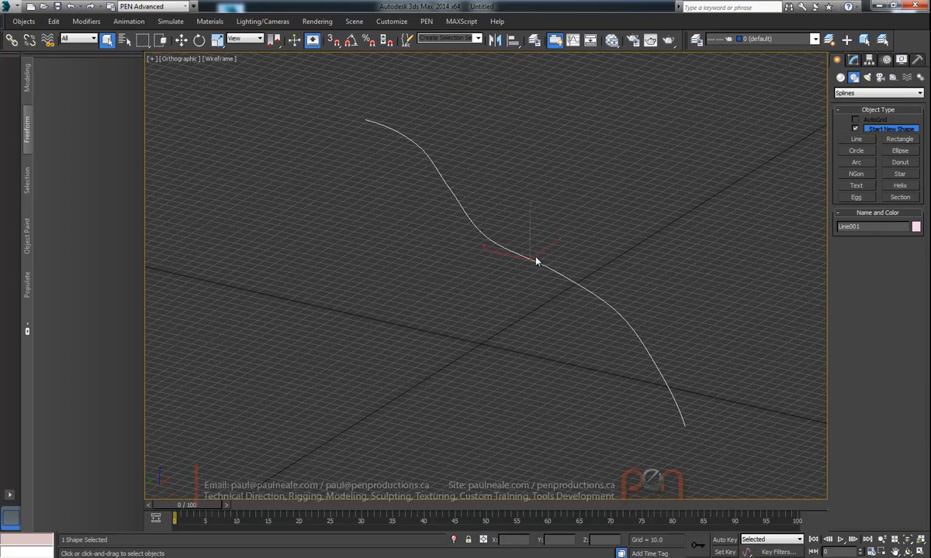
Add an Extrude modifier to the line with an amount of about 293.5 and 22 segments
type("x")
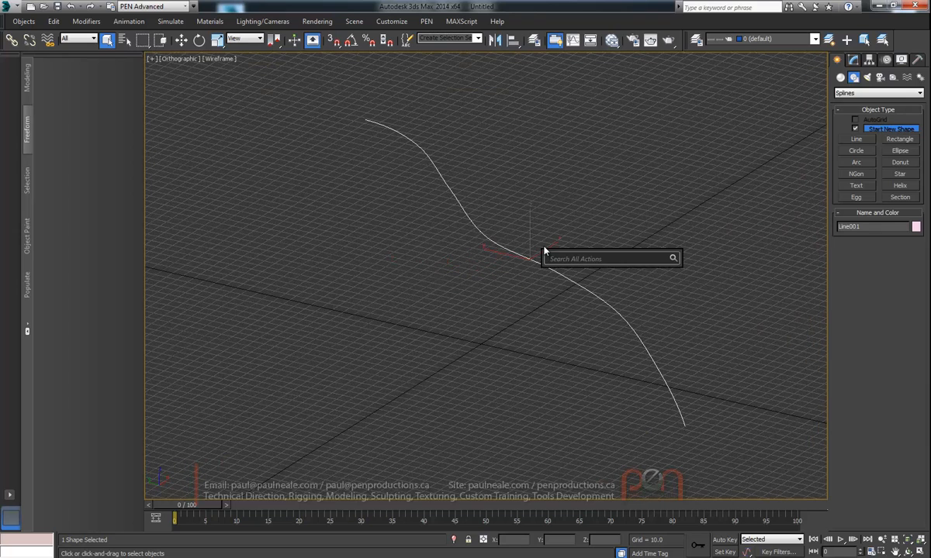
type("extrude")
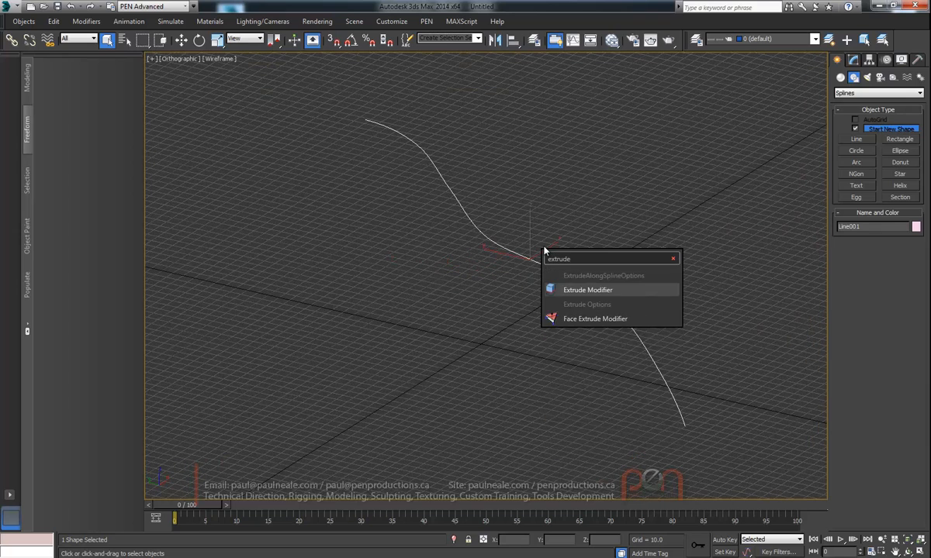
key("Return")
middle_click_drag(500, 295, 558, 268, "alt")
left_click_drag(909, 264, 913, 240)
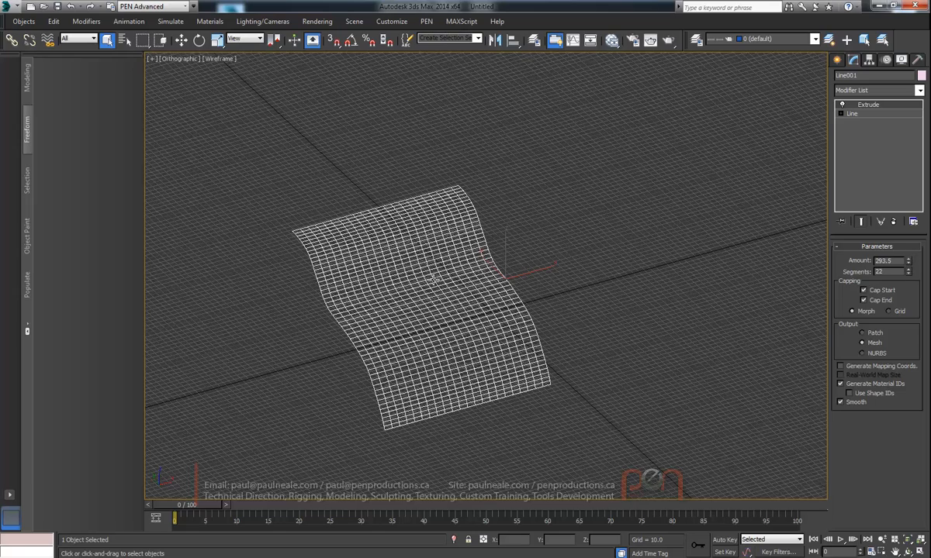
Add a Noise modifier to the extruded surface
middle_click_drag(406, 262, 429, 248, "alt")
type("x")
type("n")
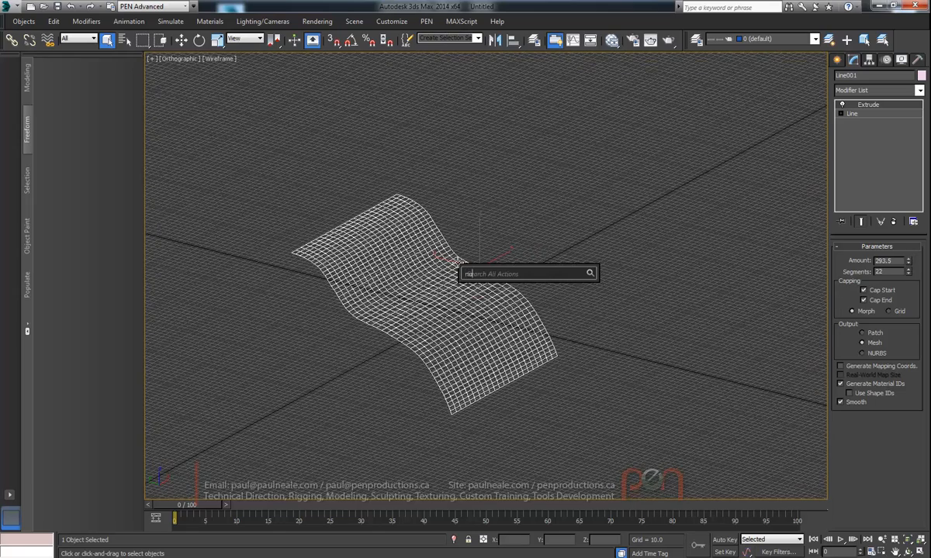
type("oi")
key("Return")
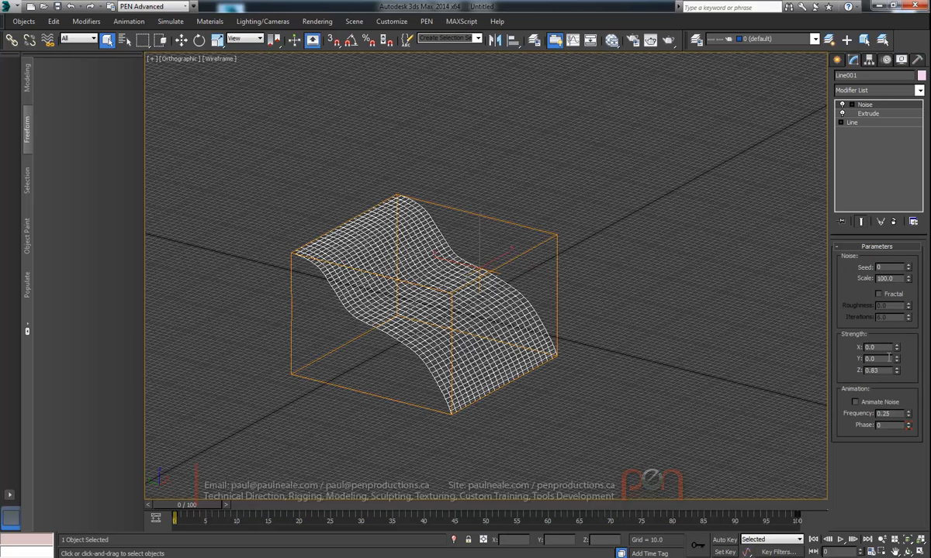
Set the noise scale to about 31.92 with Y strength about 14.5 and Z strength about 32, and show the surface shaded
middle_click_drag(470, 284, 481, 307, "alt")
scroll(507, 305, "up", 3)
left_click_drag(897, 362, 898, 378)
left_click_drag(900, 327, 901, 309)
left_click_drag(897, 360, 905, 325)
mouse_move(493, 296)
middle_mouse_down()
mouse_move(521, 292)
mouse_move(484, 264)
mouse_move(722, 306)
middle_mouse_up()
key("F3")
left_click_drag(897, 361, 910, 330)
left_click_drag(909, 278, 909, 242)
left_click_drag(898, 371, 897, 318)
middle_click_drag(519, 296, 550, 262, "alt")
Change the surface's object color to light gray
left_click(921, 76)
left_click(499, 310)
left_click(525, 345)
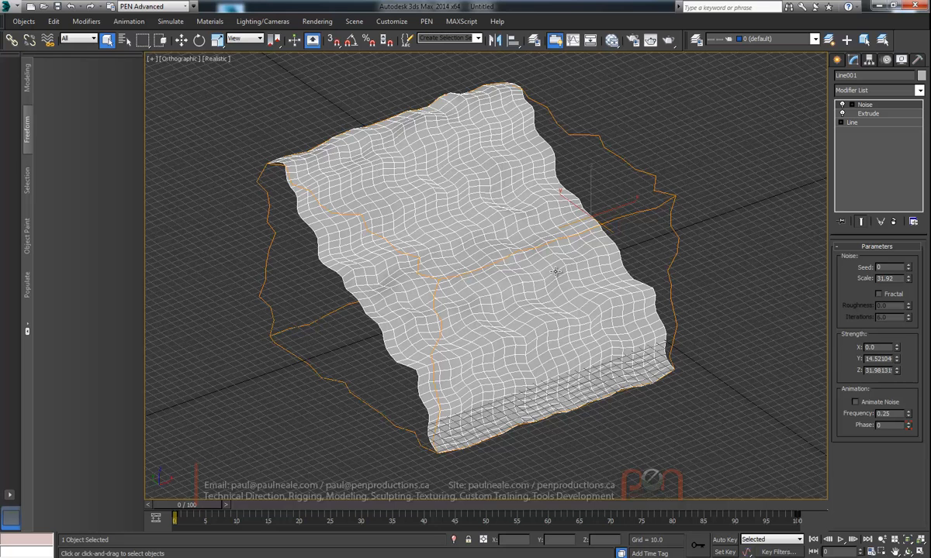
Add an Edit Poly modifier on top of the Noise modifier
key("x")
type("edit pol")
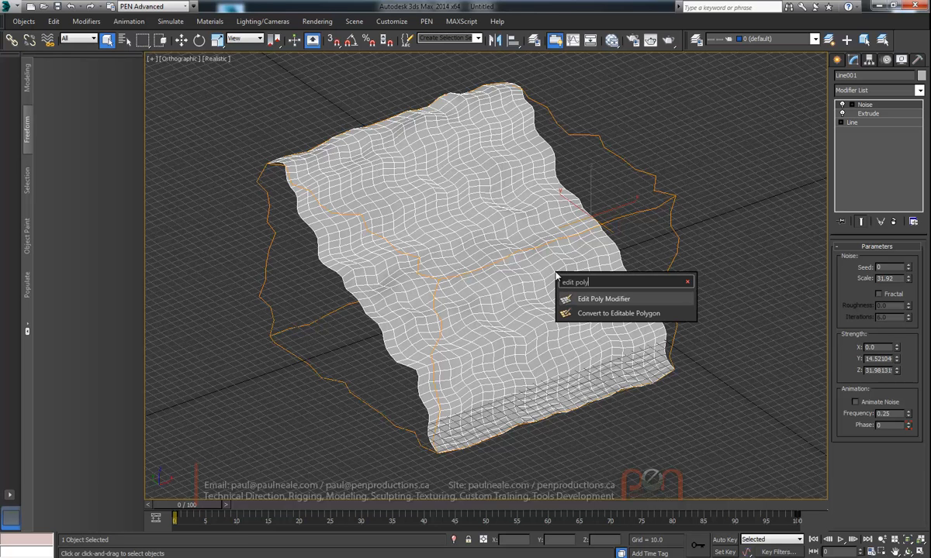
type("y")
key("Return")
middle_click_drag(516, 298, 465, 268, "alt")
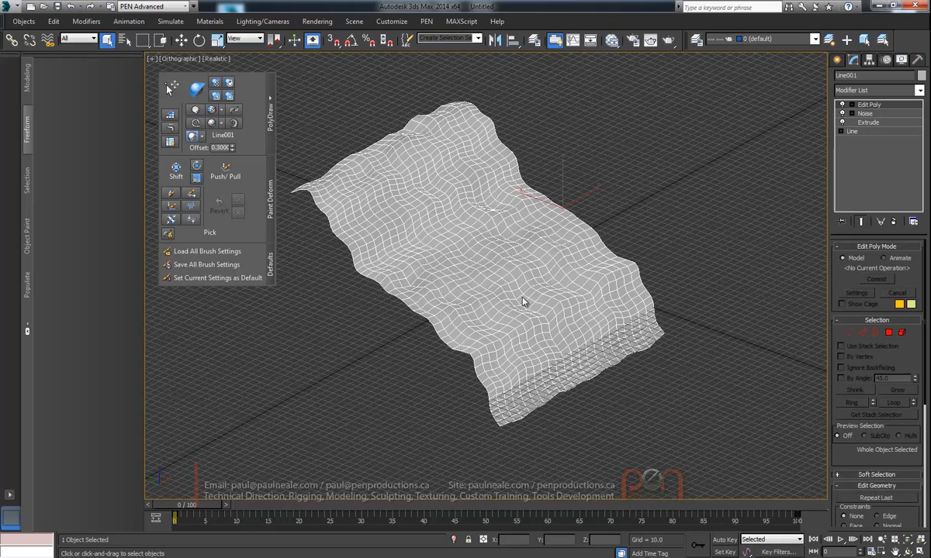
Enable Backface Cull in the surface's object properties
right_click(484, 254)
left_click(520, 332)
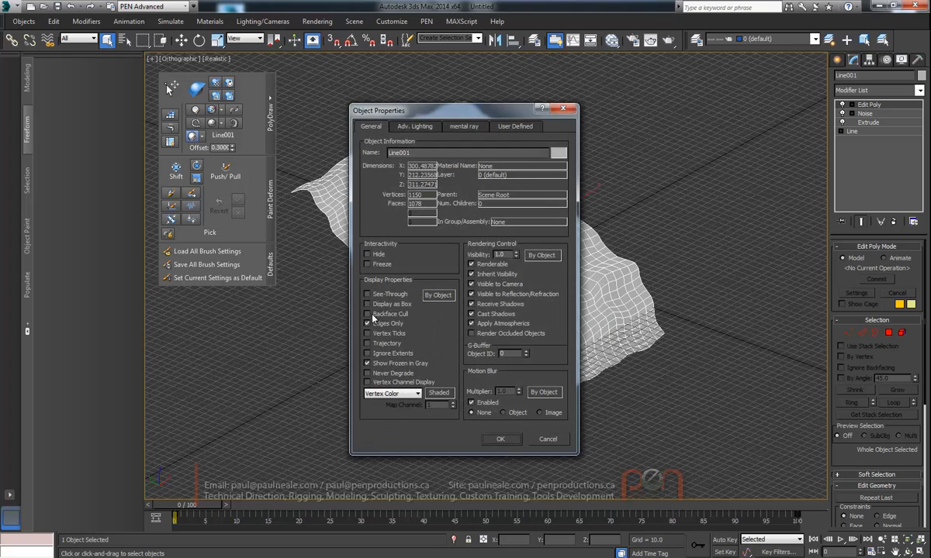
left_click(503, 439)
middle_click_drag(532, 296, 823, 303, "alt")
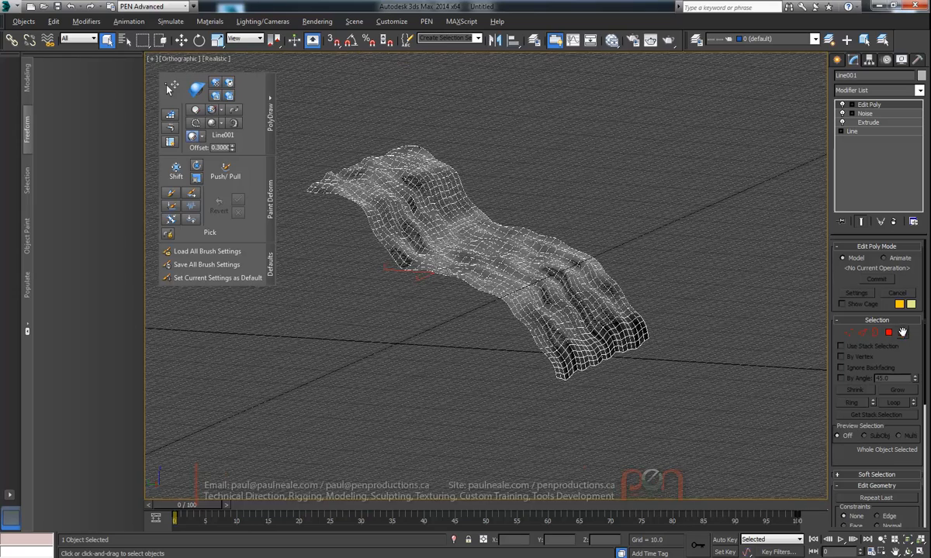
Flip the normals of the whole surface at element level, and return to object level
left_click(901, 332)
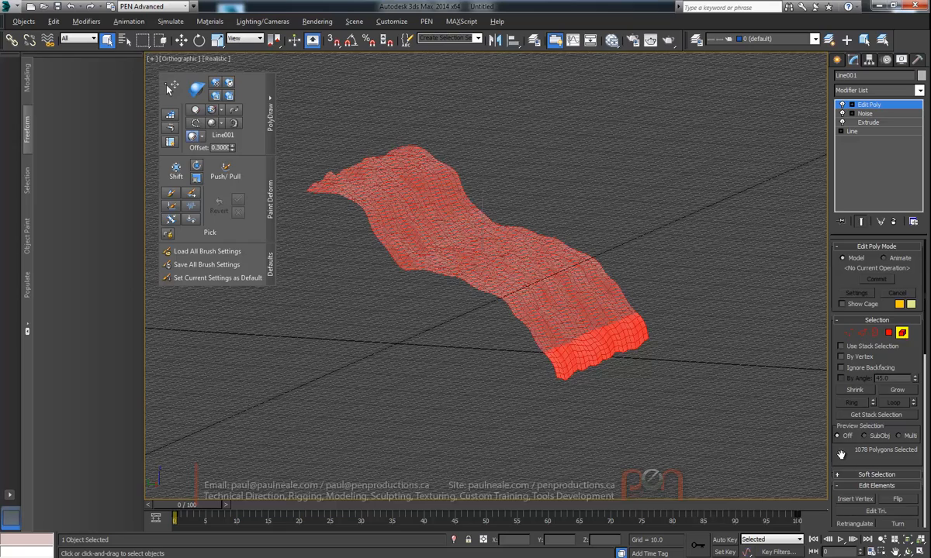
scroll(841, 455, "down", 3)
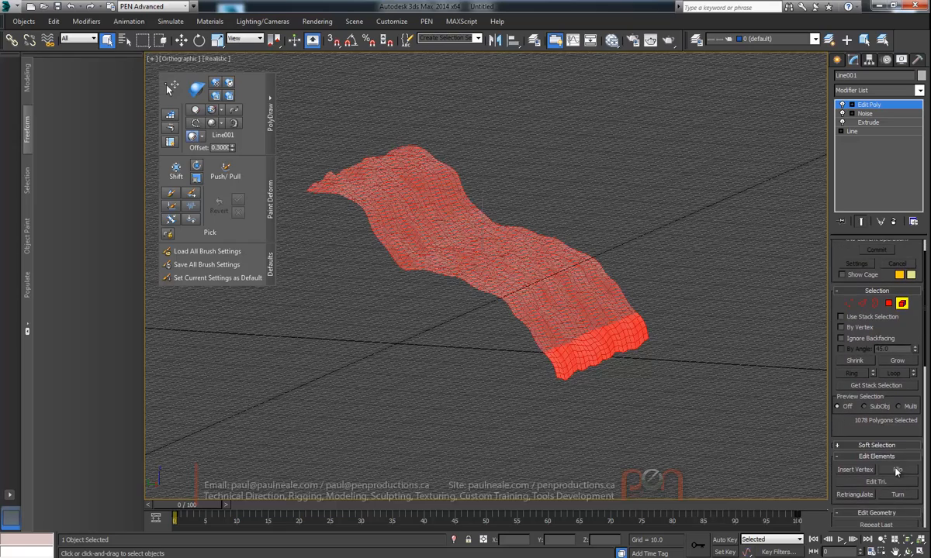
left_click(897, 472)
middle_click_drag(584, 270, 679, 303, "alt")
left_click(902, 306)
middle_click_drag(535, 229, 479, 257, "alt")
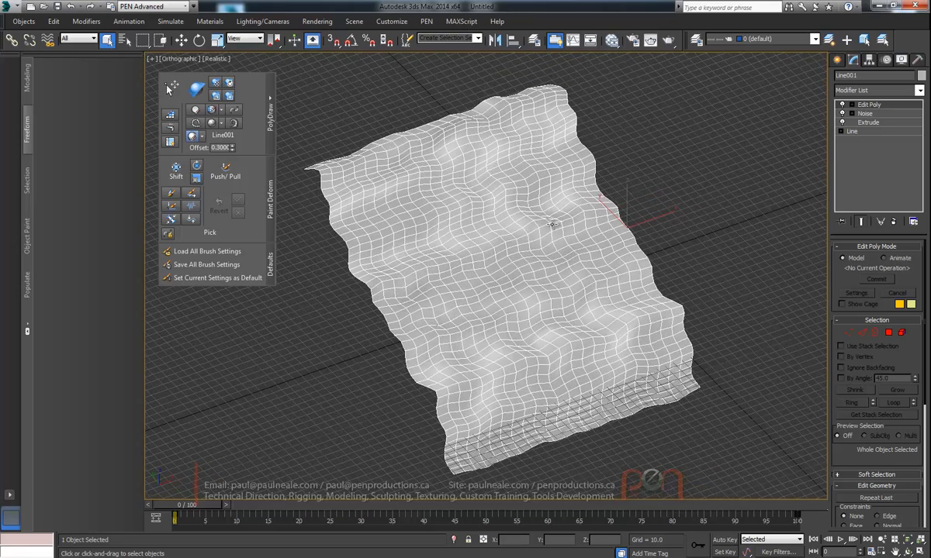
middle_click_drag(533, 222, 513, 220, "alt")
key("alt+Return")
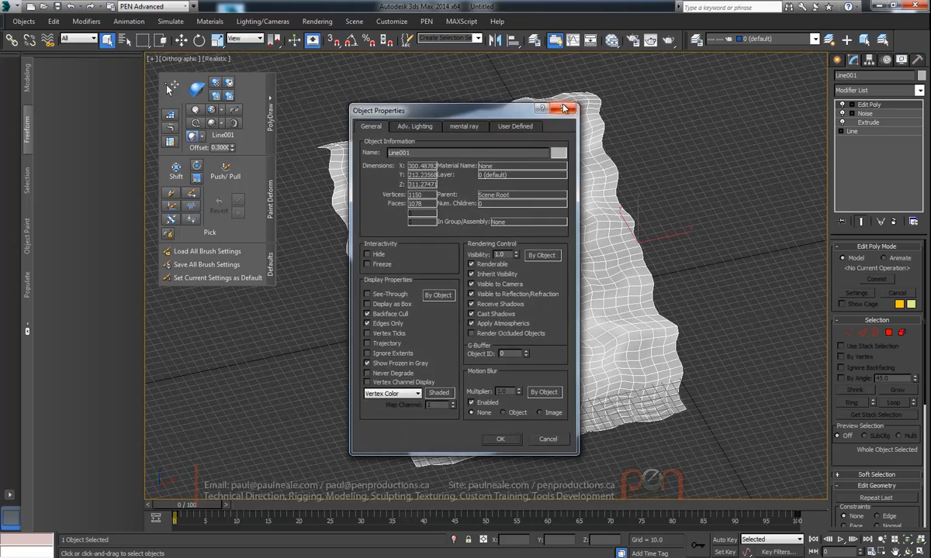
left_click(564, 109)
scroll(546, 245, "down", 2)
middle_click_drag(545, 245, 532, 226, "alt")
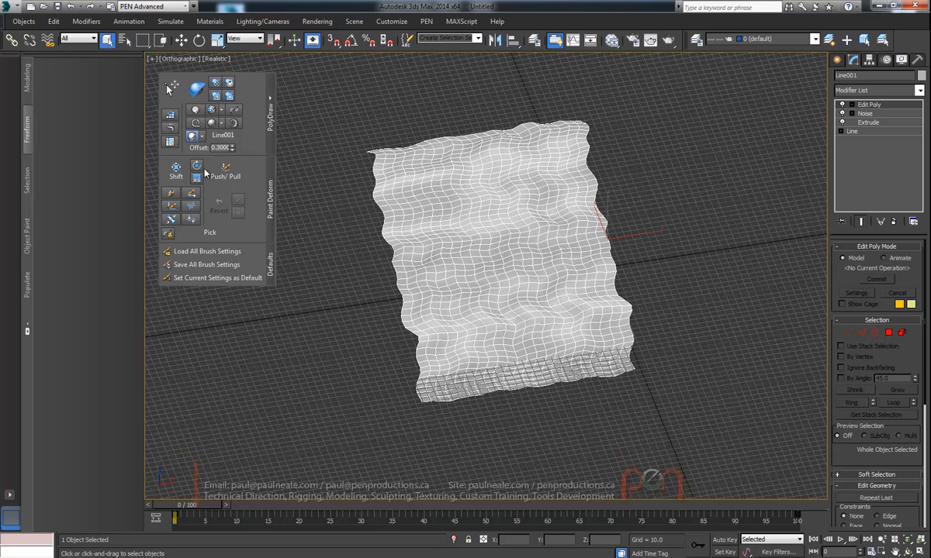
Set PolyDraw to draw on the selection and activate its Splines tool with a minimum distance of 30
left_click(205, 172)
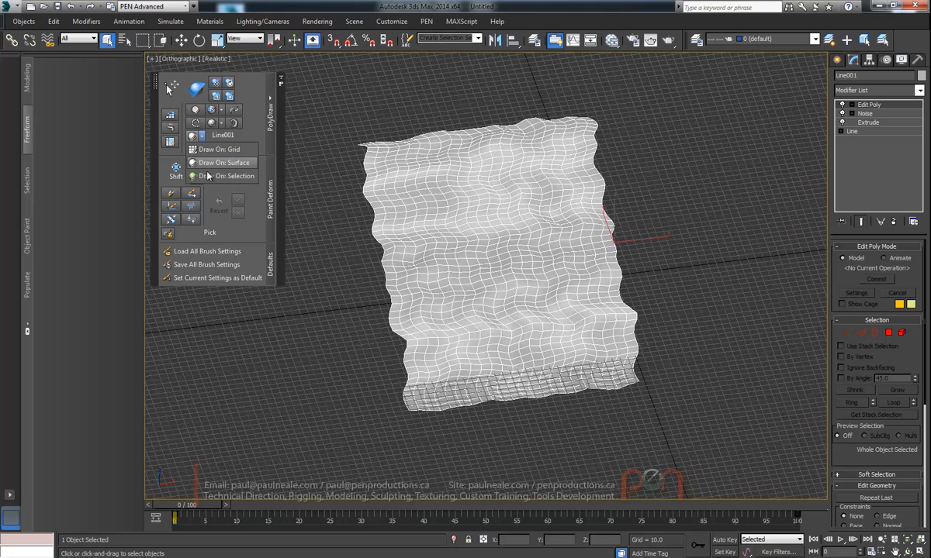
left_click(208, 175)
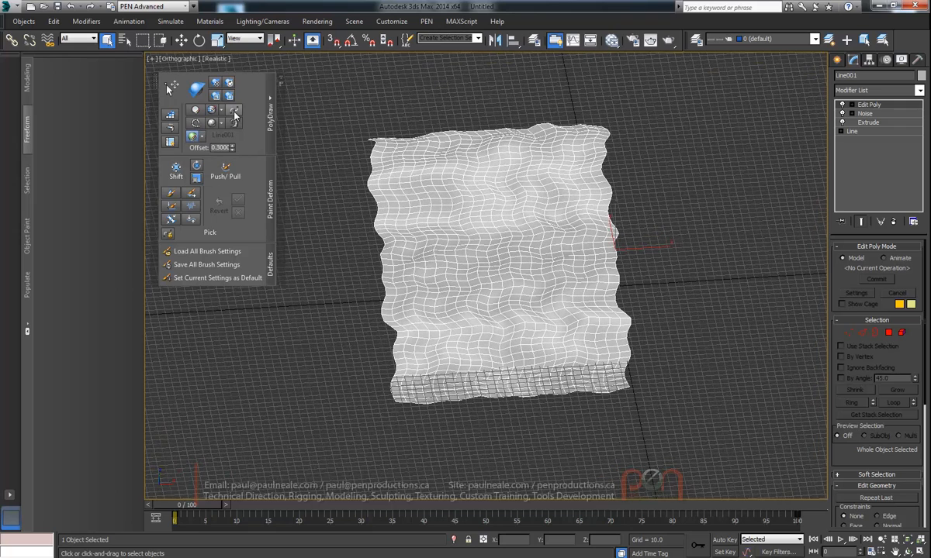
left_click(234, 110)
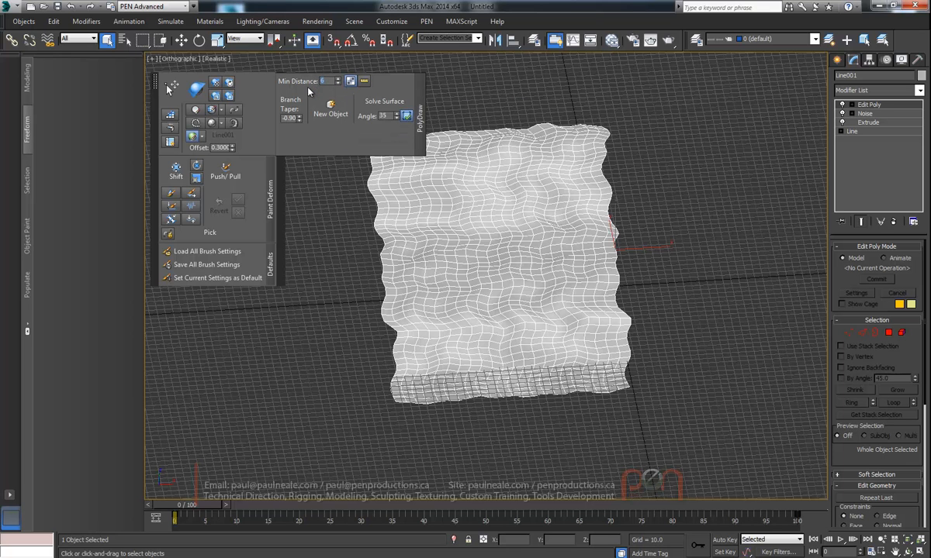
left_click(234, 112)
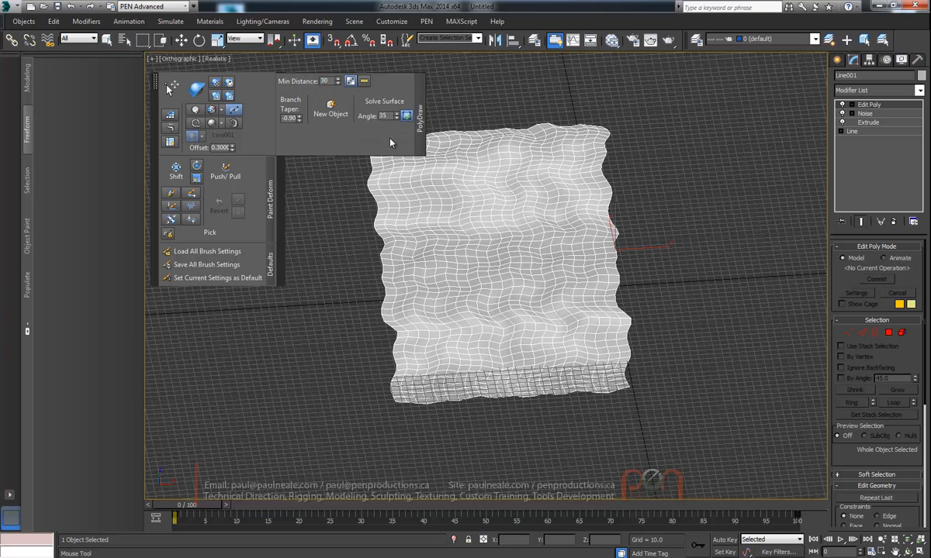
Draw a freehand spline along the wavy surface from its upper edge down to its lower edge, and leave the drawing tool
mouse_move(485, 143)
left_mouse_down()
mouse_move(476, 225)
mouse_move(515, 320)
left_mouse_up()
left_click_drag(502, 381, 503, 395)
middle_click_drag(535, 314, 549, 276, "alt")
scroll(550, 276, "up", 2)
key("w")
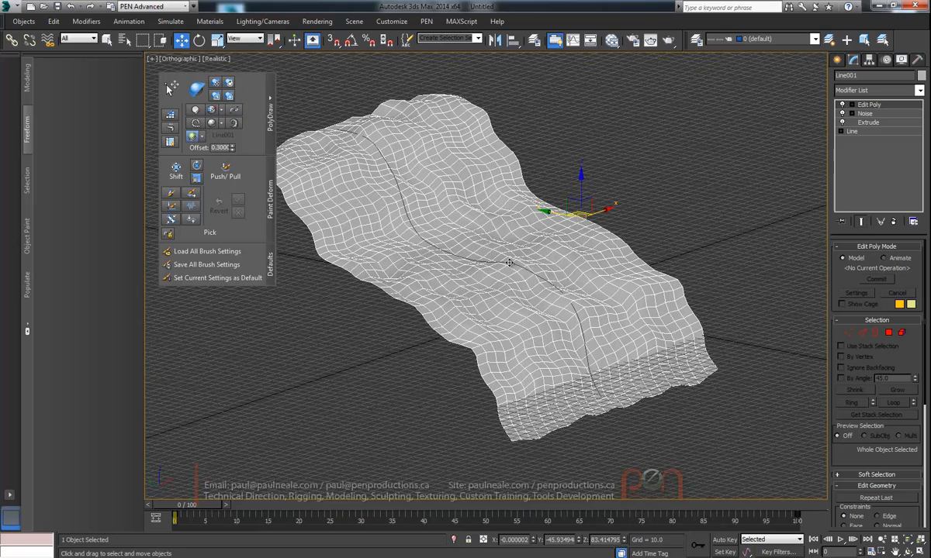
Select the spline drawn on the surface and examine its vertices
left_click(508, 263)
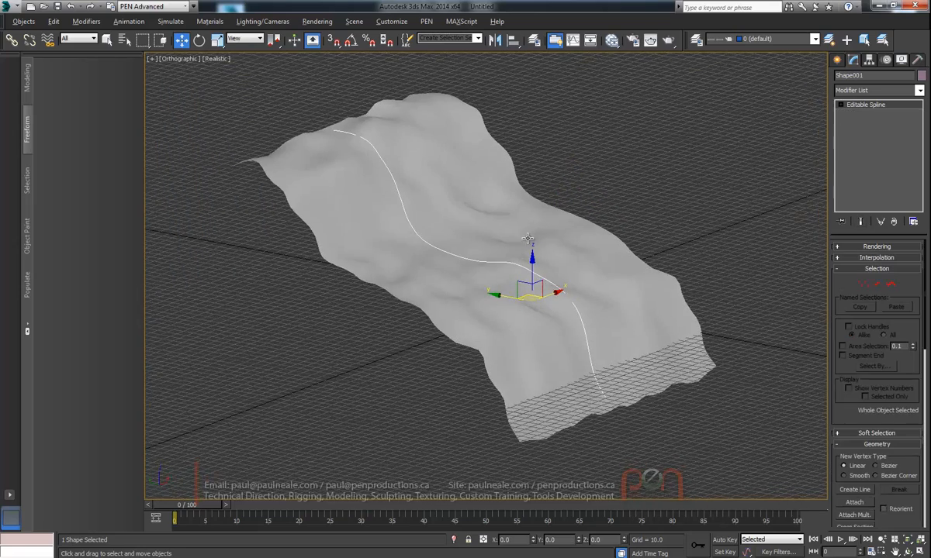
middle_click_drag(527, 238, 530, 244, "alt")
scroll(529, 236, "up", 2)
middle_click_drag(472, 227, 428, 264)
key("1")
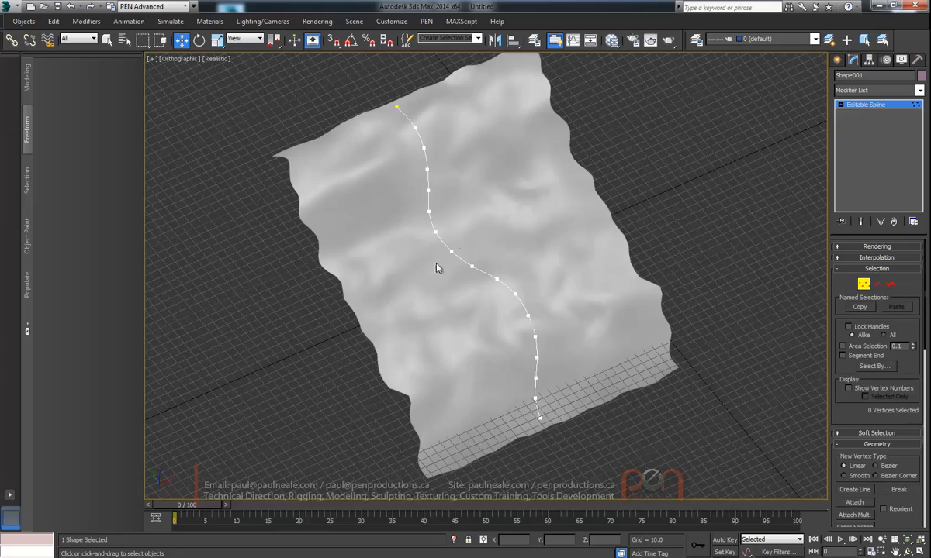
middle_click_drag(517, 266, 474, 238, "alt")
left_click(863, 283)
Create a box about 16.7 long, 42 wide and 18.3 high on the grid beside the surface
middle_click_drag(756, 268, 645, 265)
right_click(648, 249)
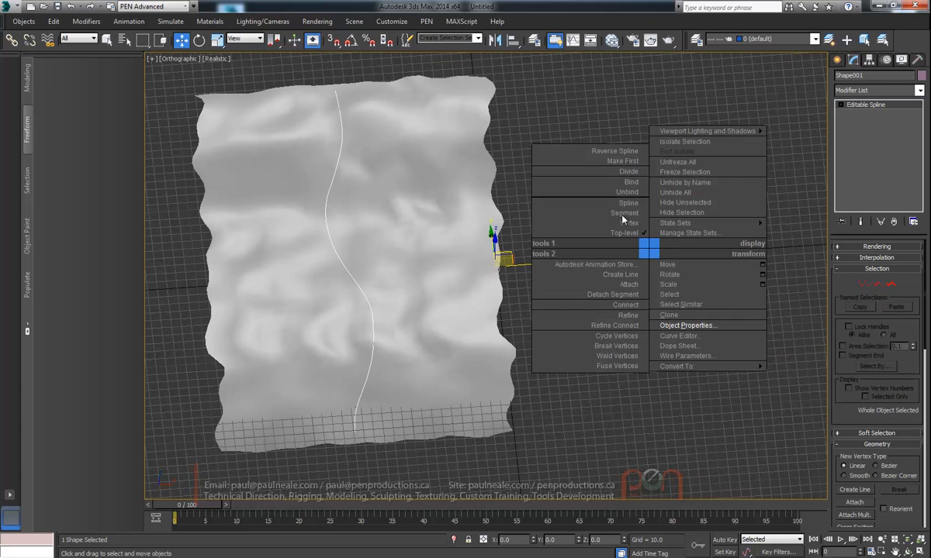
right_click(655, 224)
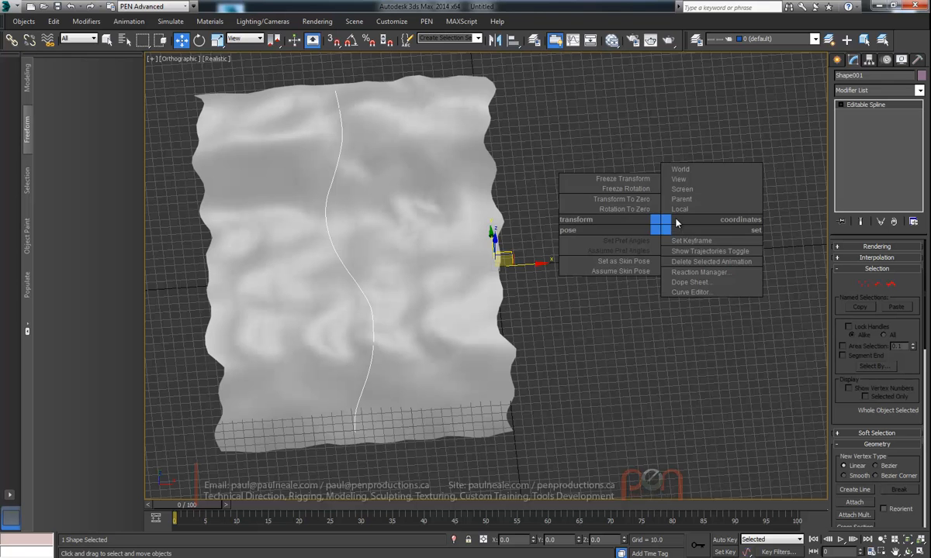
right_click(657, 188)
left_click(676, 163)
left_click_drag(602, 247, 643, 256)
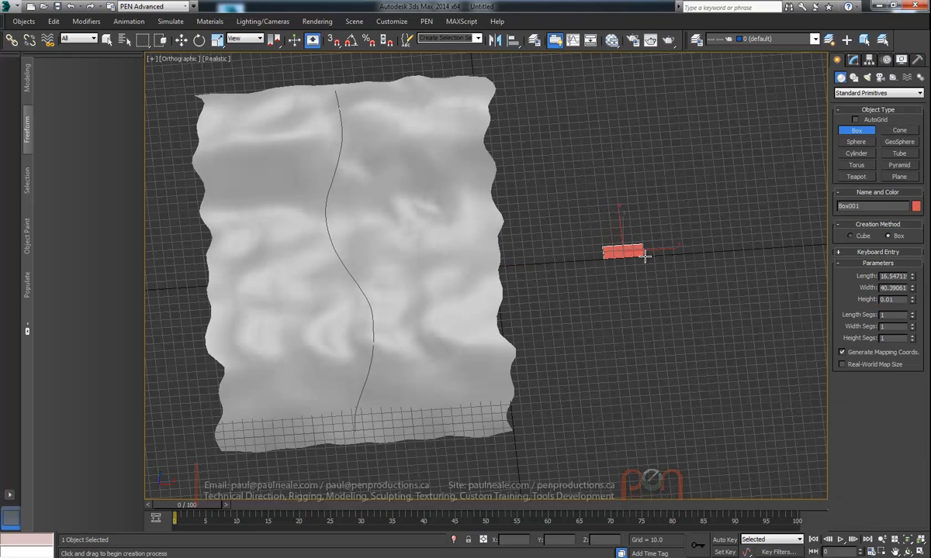
middle_click_drag(630, 251, 717, 211, "alt")
scroll(631, 220, "up", 1)
key("w")
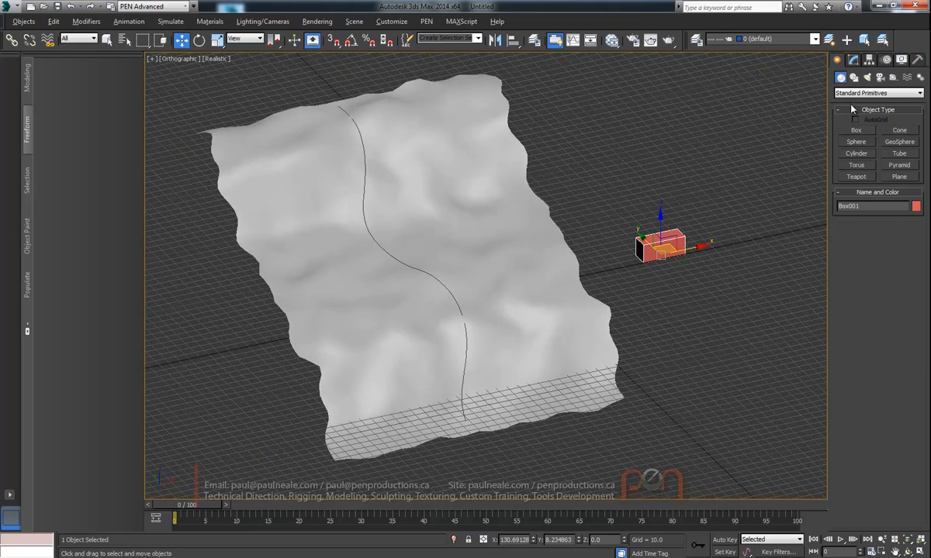
Give the box 3 width segments and 4 height segments
left_click(852, 61)
middle_click_drag(754, 260, 723, 257)
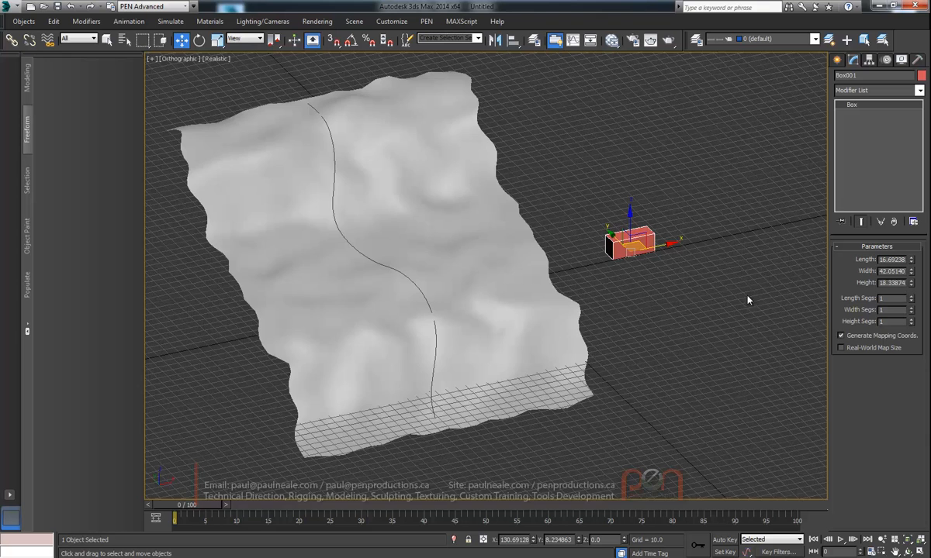
middle_click_drag(748, 299, 689, 287, "alt")
left_click_drag(913, 325, 915, 306)
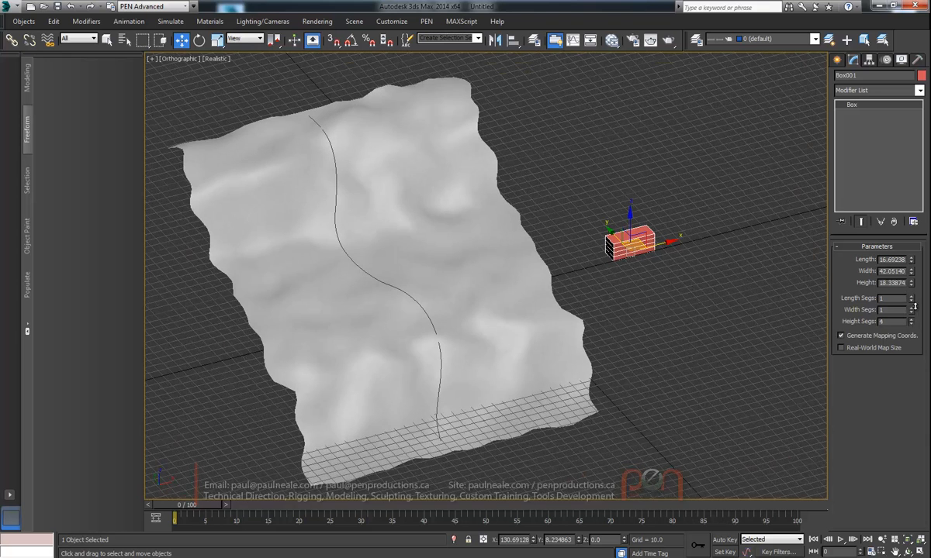
middle_click_drag(667, 256, 687, 260)
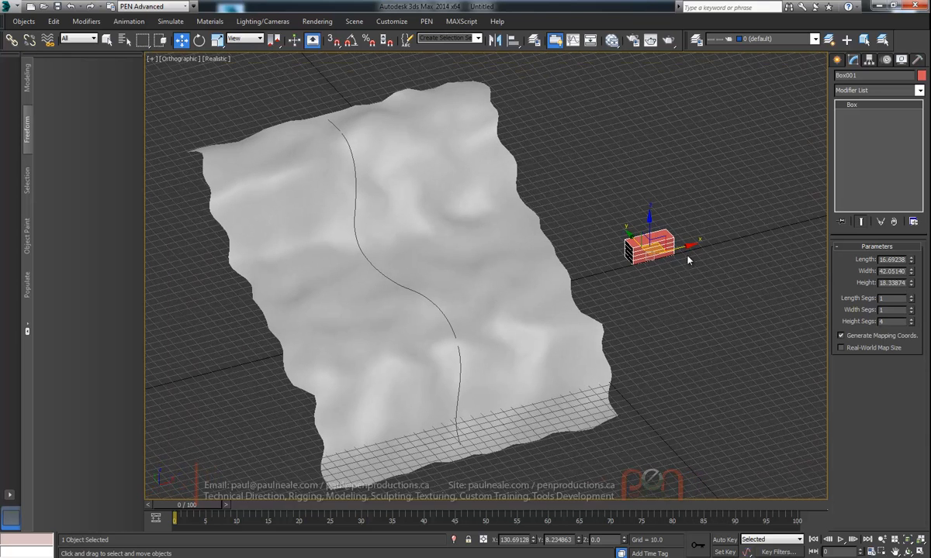
left_click(911, 302)
middle_click_drag(702, 273, 642, 244, "alt")
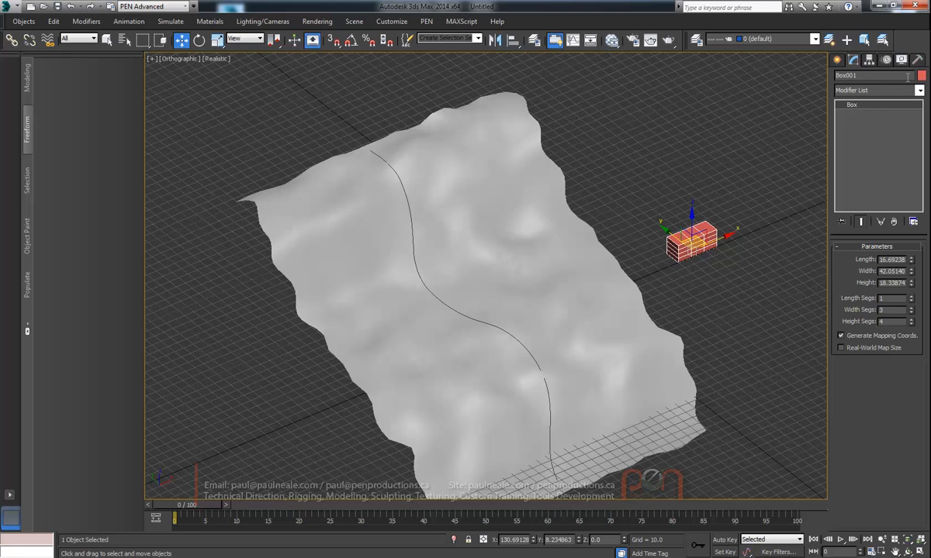
Apply a PathDeform (WSM) modifier to the box, pick the surface spline as its path, and move the box to the path
left_click(862, 90)
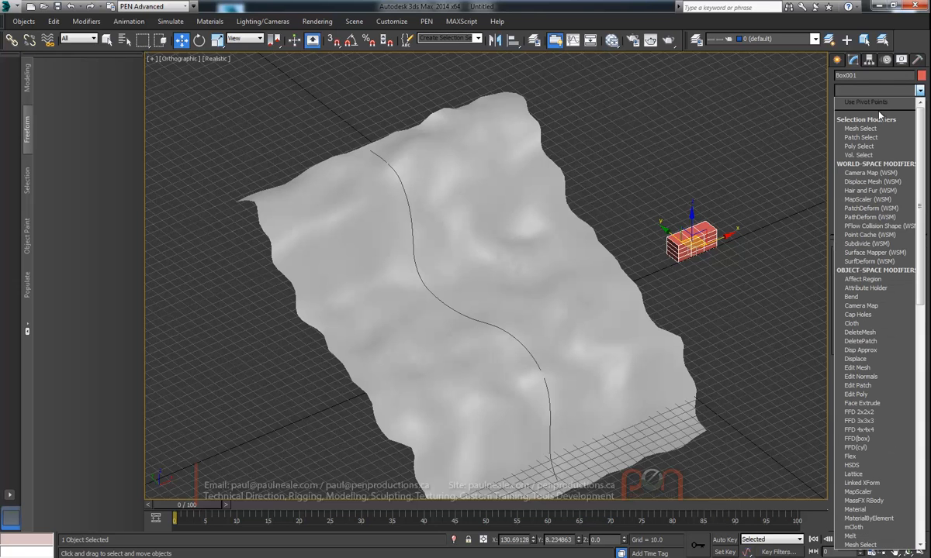
left_click(863, 217)
left_click(457, 311)
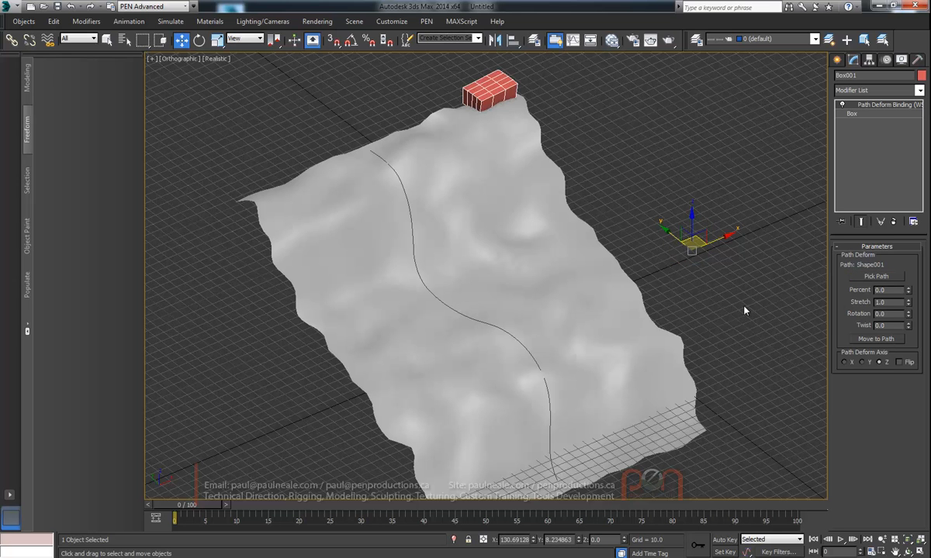
left_click(868, 340)
middle_click_drag(517, 298, 482, 260, "alt")
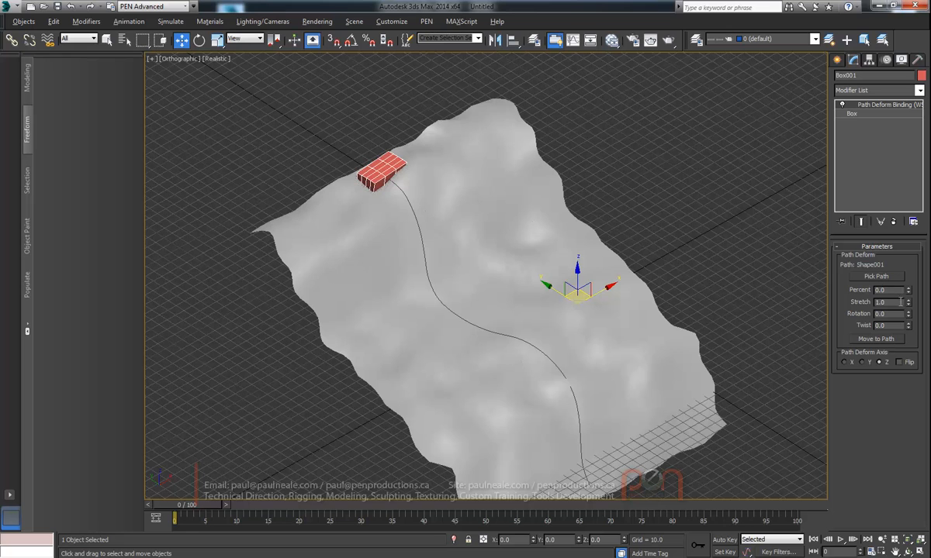
Try PathDeform stretch values of 1.72 and 0 on the box, and restore the stretch to 1
mouse_move(909, 305)
left_mouse_down()
mouse_move(909, 289)
mouse_move(908, 309)
left_mouse_up()
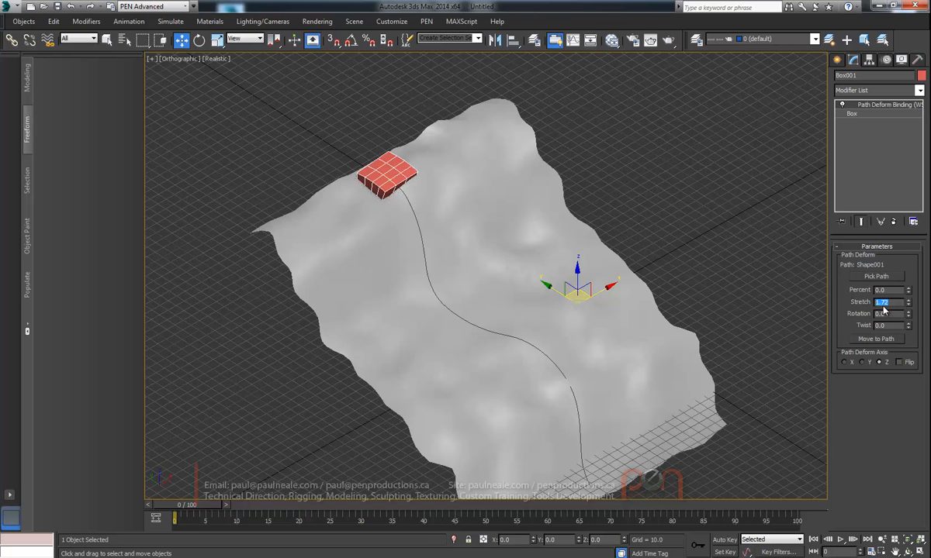
type("0")
key("Return")
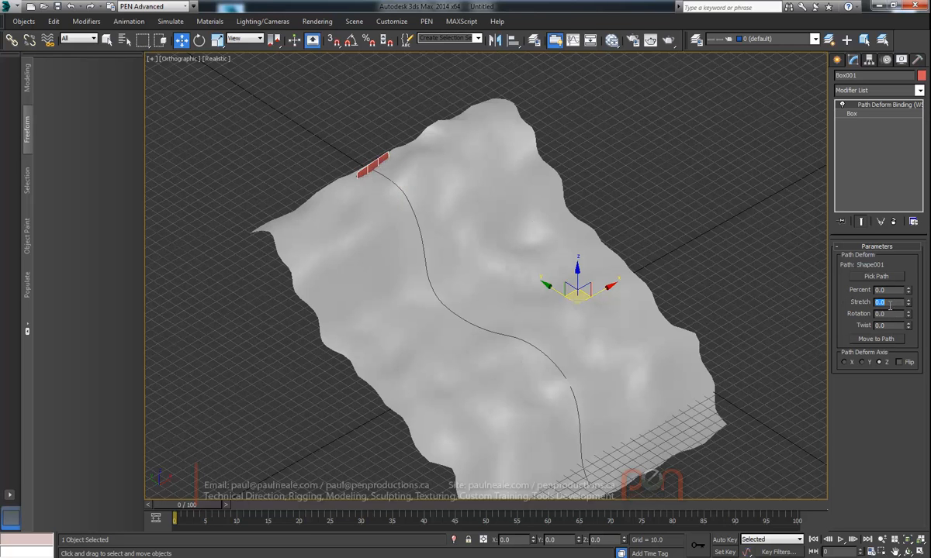
type("1")
key("Return")
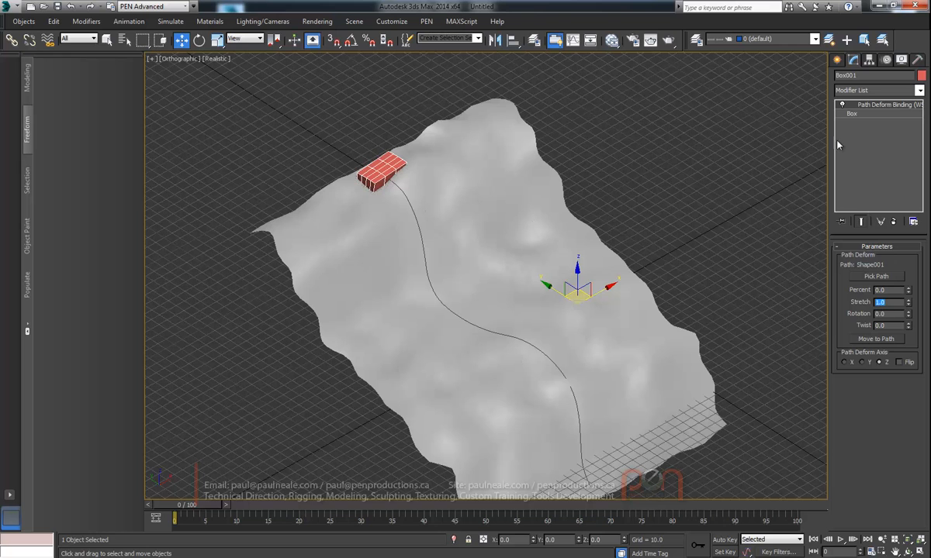
Set the base box's height to about 371 and its height segments to 40 so it runs along the spline
left_click(853, 114)
mouse_move(911, 276)
left_mouse_down()
mouse_move(900, 271)
mouse_move(912, 286)
mouse_move(913, 269)
mouse_move(912, 288)
mouse_move(912, 269)
left_mouse_up()
middle_click_drag(609, 266, 557, 219, "alt")
mouse_move(911, 327)
left_mouse_down()
mouse_move(921, 264)
mouse_move(915, 324)
left_mouse_up()
middle_click_drag(659, 302, 666, 300)
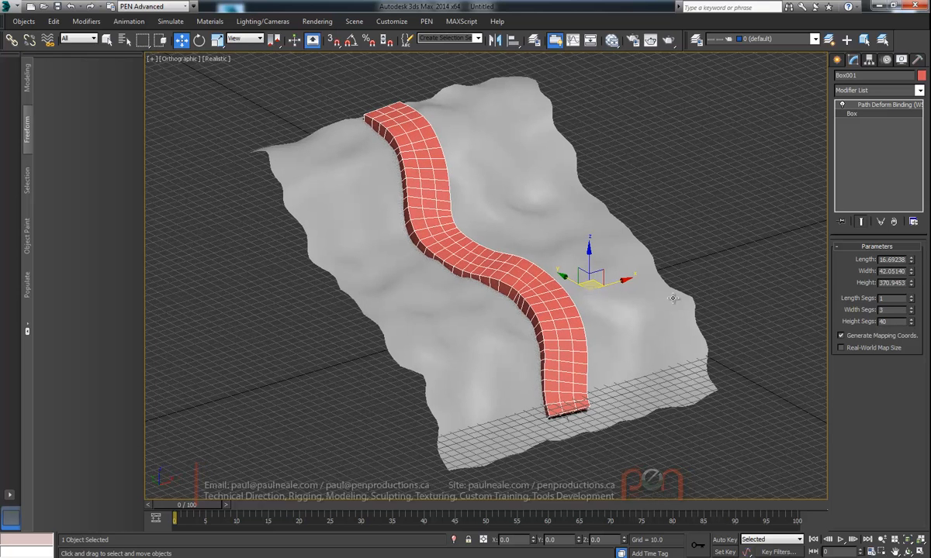
Open Parameter Wiring for the box, enlarge the dialog, and expand the box's object parameters on the source side
key("alt+5")
left_click_drag(360, 181, 232, 220)
left_click(196, 235)
left_click(391, 235)
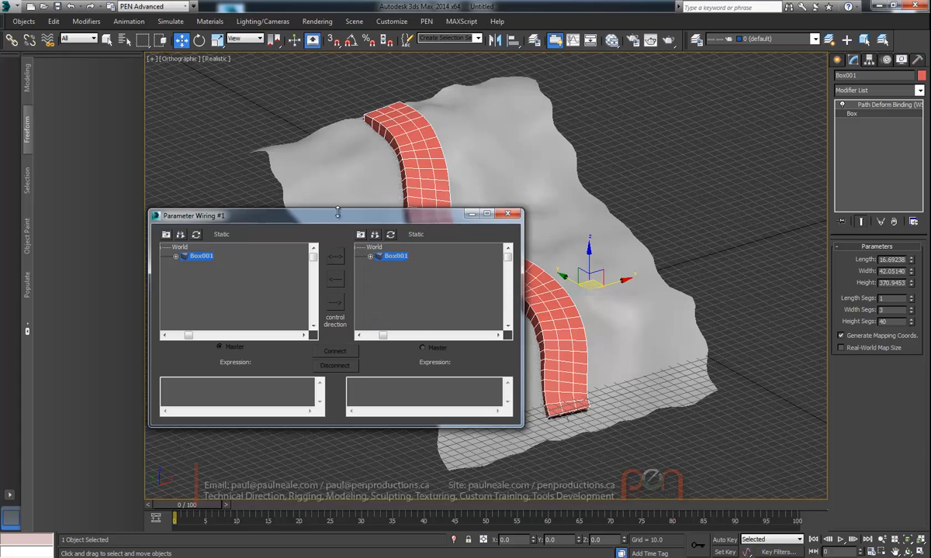
left_click_drag(337, 211, 338, 94)
left_click_drag(273, 103, 205, 144)
left_click(108, 180)
left_click(116, 206)
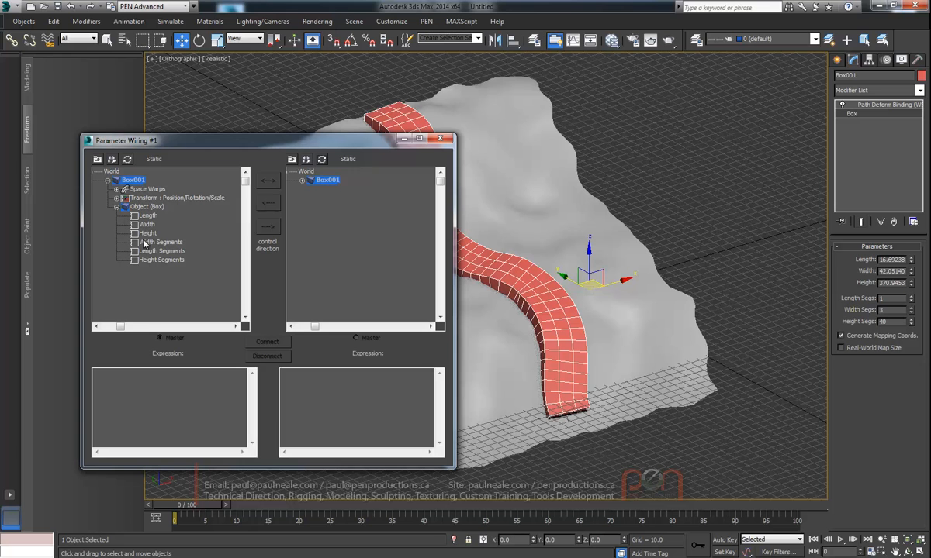
Wire the box's Height one-way to its Height Segments with the expression Height/5
left_click(148, 233)
left_click(303, 182)
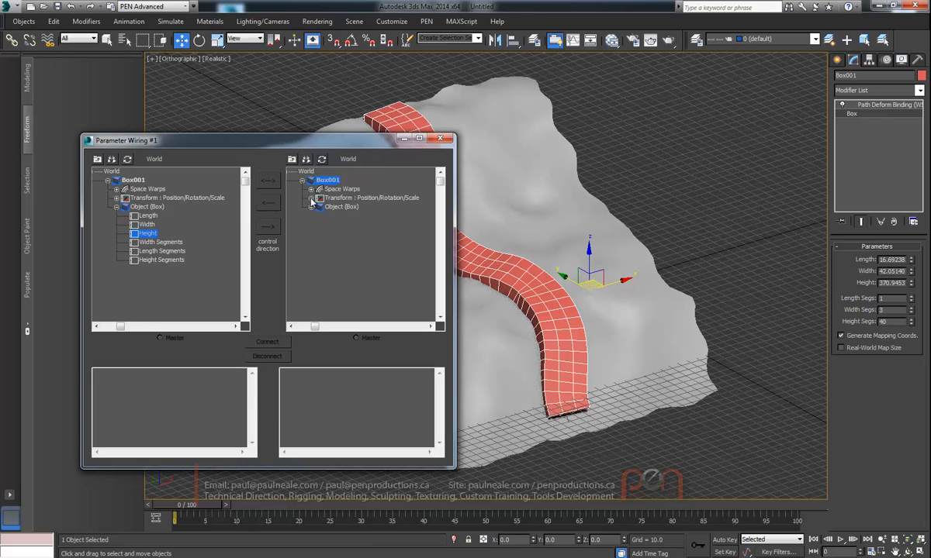
left_click(311, 197)
left_click(310, 233)
left_click(341, 286)
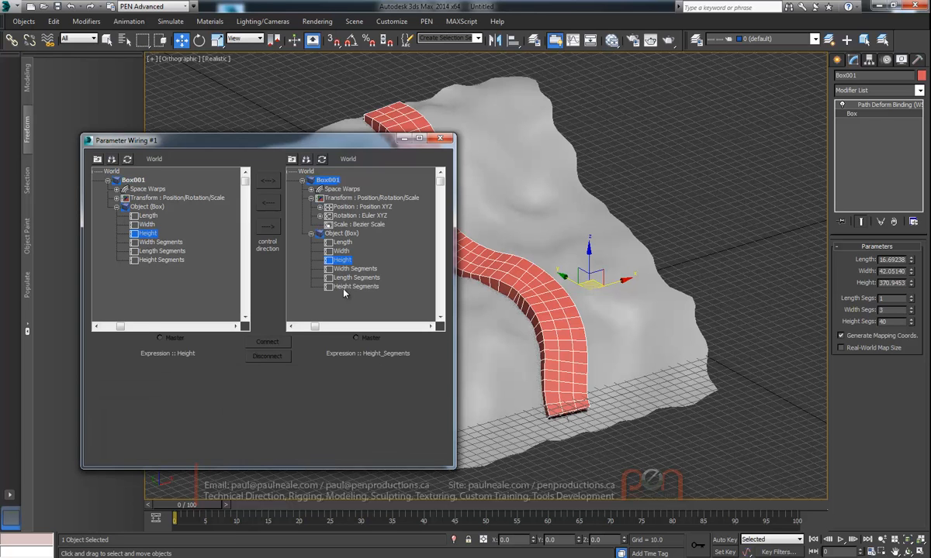
left_click(268, 229)
left_click(312, 375)
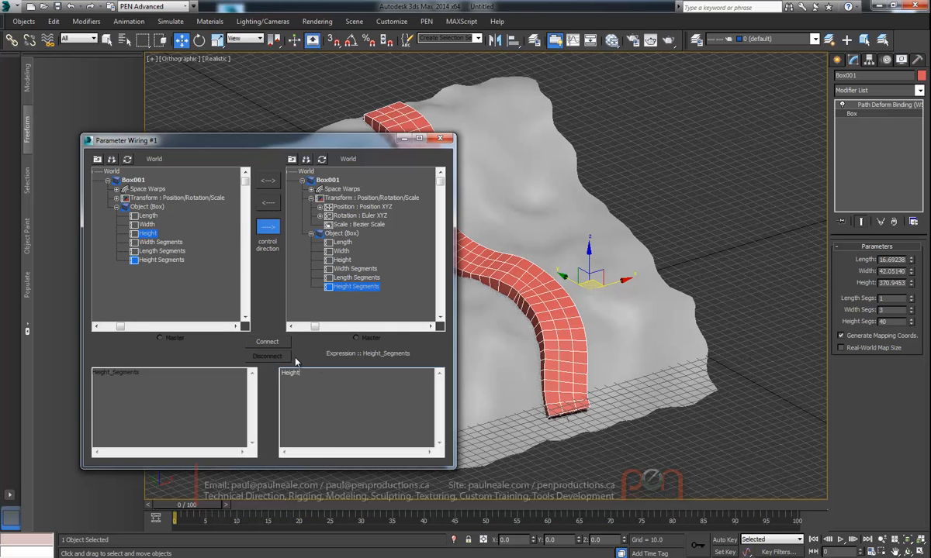
left_click(255, 344)
left_click_drag(379, 145, 335, 160)
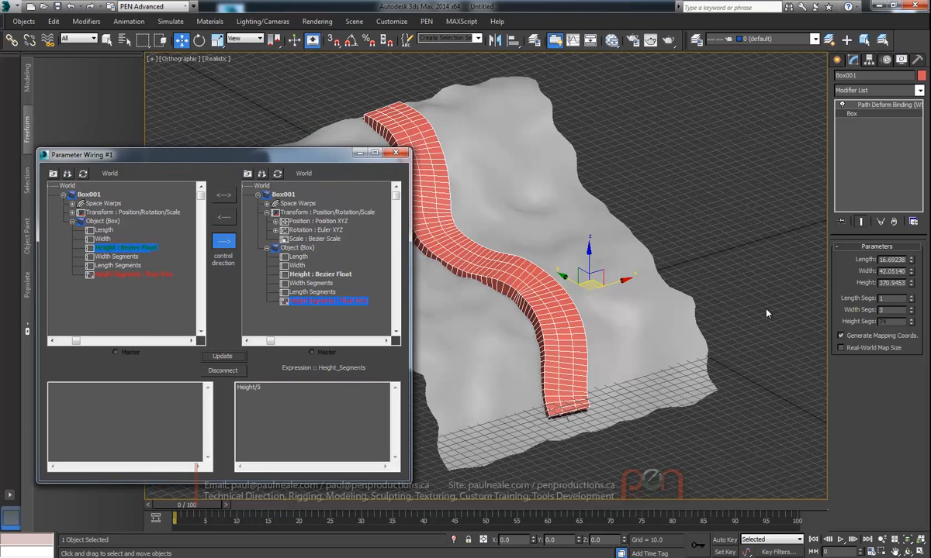
Change the Height Segments wiring expression to Height/8, set the box's height to about 359, and close Parameter Wiring
mouse_move(914, 287)
left_mouse_down()
mouse_move(913, 325)
mouse_move(913, 289)
mouse_move(913, 304)
left_mouse_up()
left_click(264, 387)
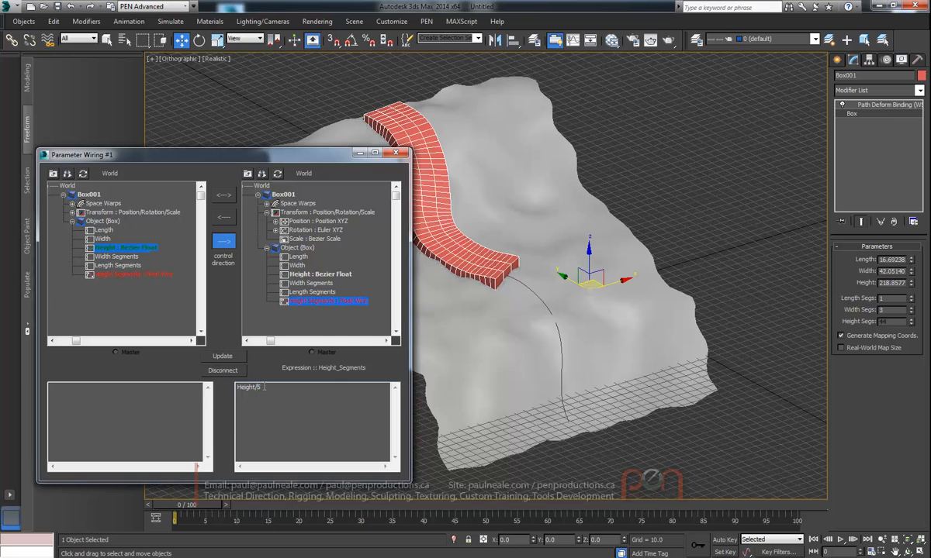
left_click(229, 359)
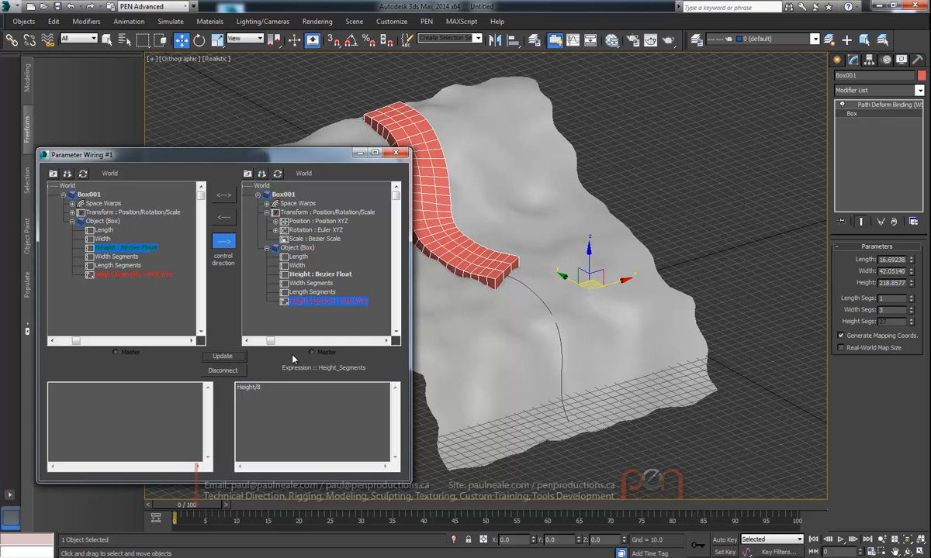
mouse_move(912, 286)
left_mouse_down()
mouse_move(912, 306)
mouse_move(911, 262)
mouse_move(907, 328)
mouse_move(908, 276)
left_mouse_up()
left_click(395, 153)
Add a Taper modifier above the base box with an amount of -0.47 and a curve of -1.59
middle_click_drag(564, 240, 559, 238, "alt")
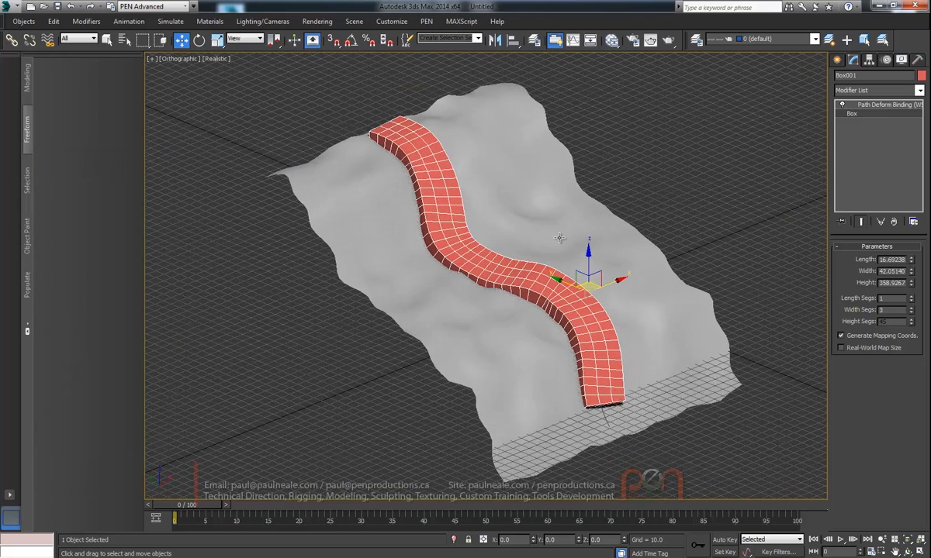
type("x")
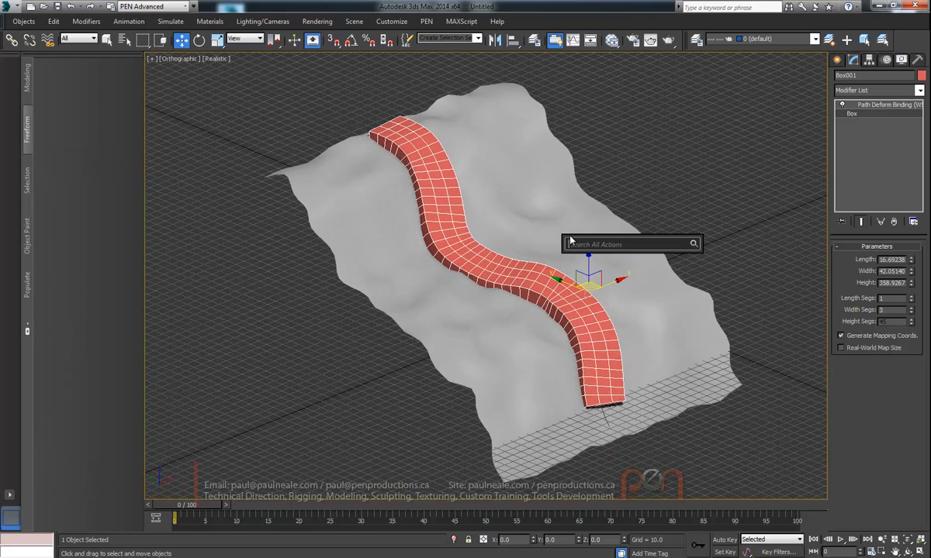
type("taper")
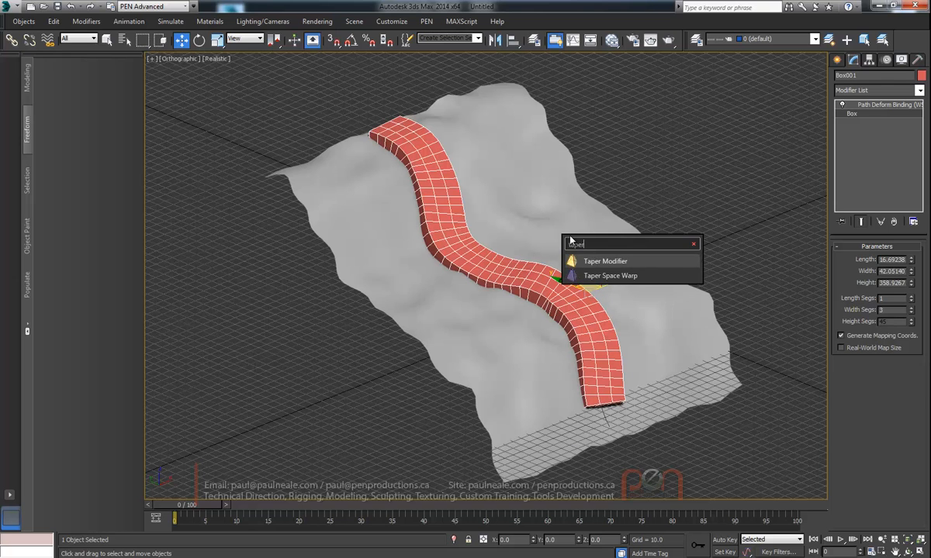
key("Return")
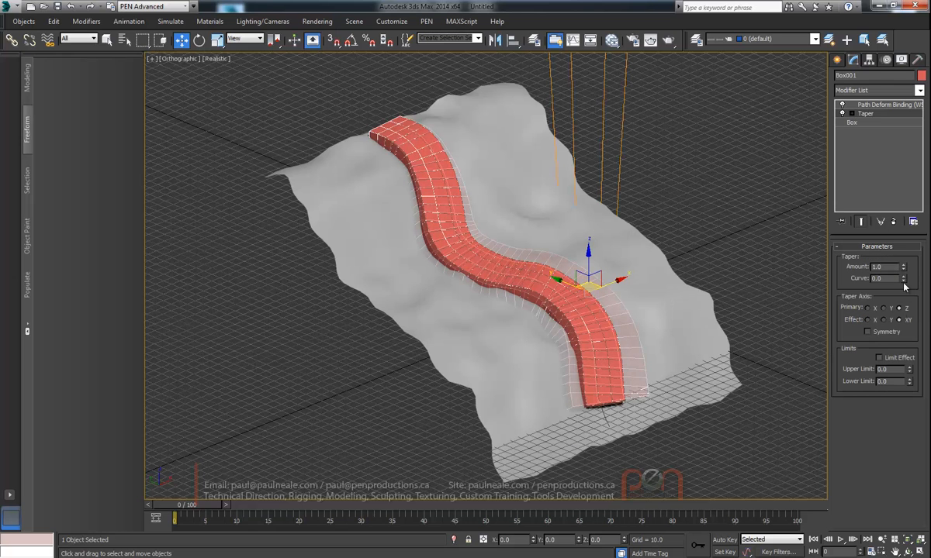
left_click_drag(904, 273, 899, 332)
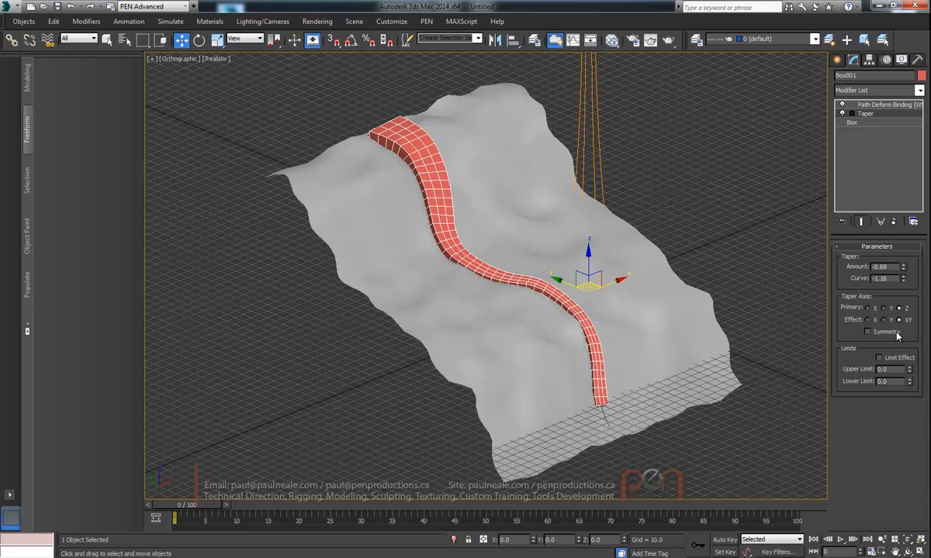
left_click_drag(903, 267, 901, 299)
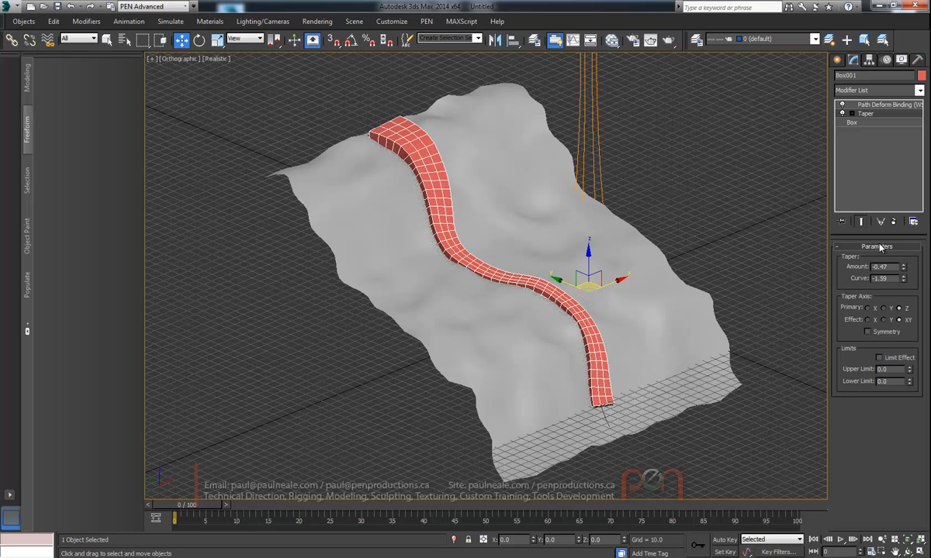
Return to the base box parameters and set the tapered box's height to about 376.7
left_click(862, 122)
left_click_drag(913, 285, 881, 283)
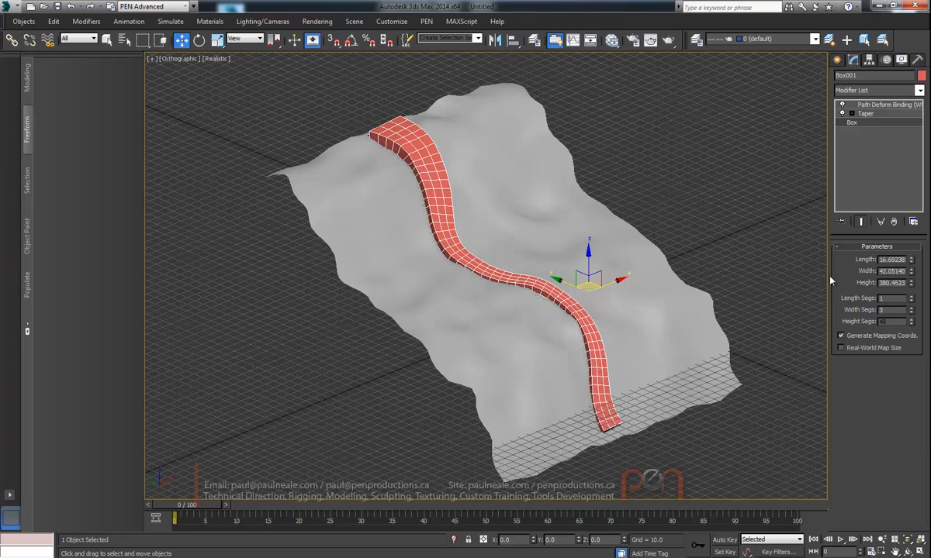
middle_click_drag(467, 177, 751, 302, "alt")
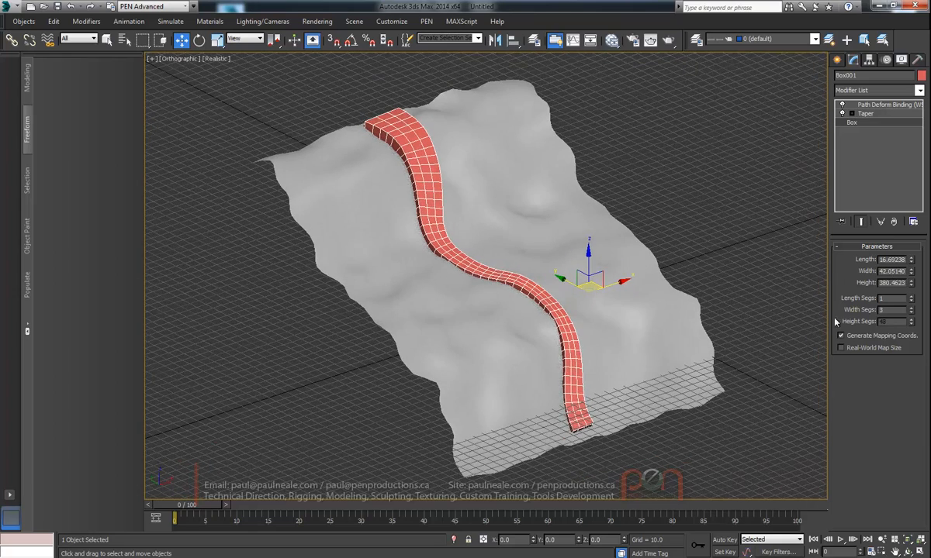
mouse_move(912, 285)
left_mouse_down()
mouse_move(911, 311)
mouse_move(907, 279)
left_mouse_up()
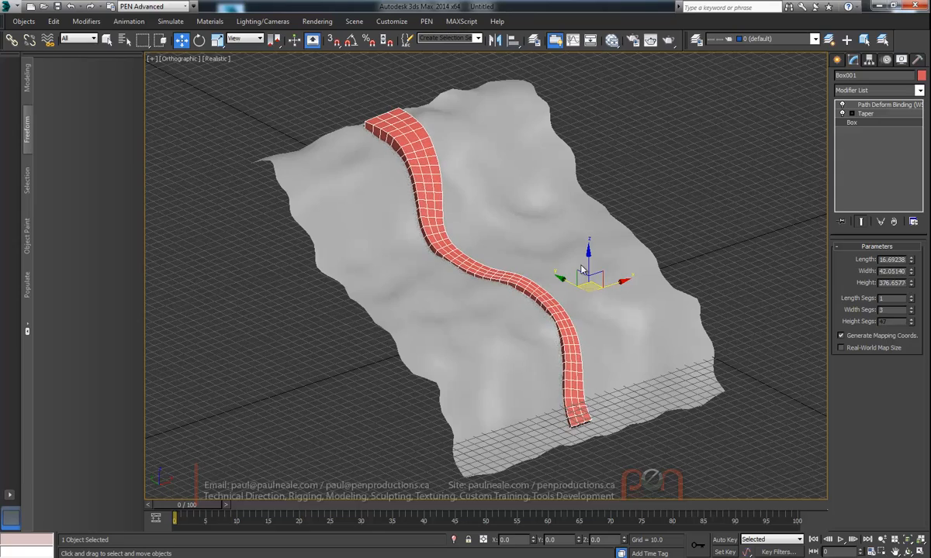
Make the tapered box non-renderable in its object properties
middle_click_drag(508, 236, 469, 231, "alt")
right_click(419, 207)
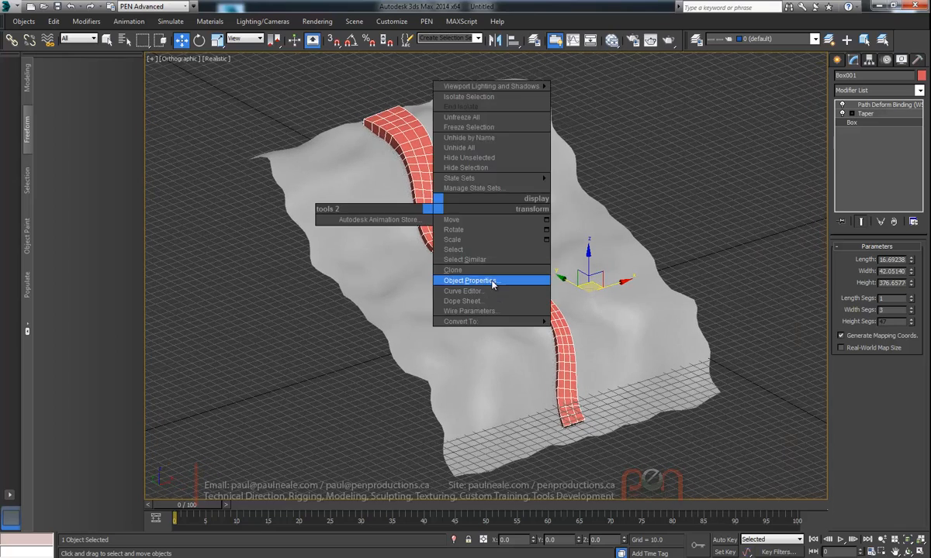
left_click(489, 277)
left_click(488, 265)
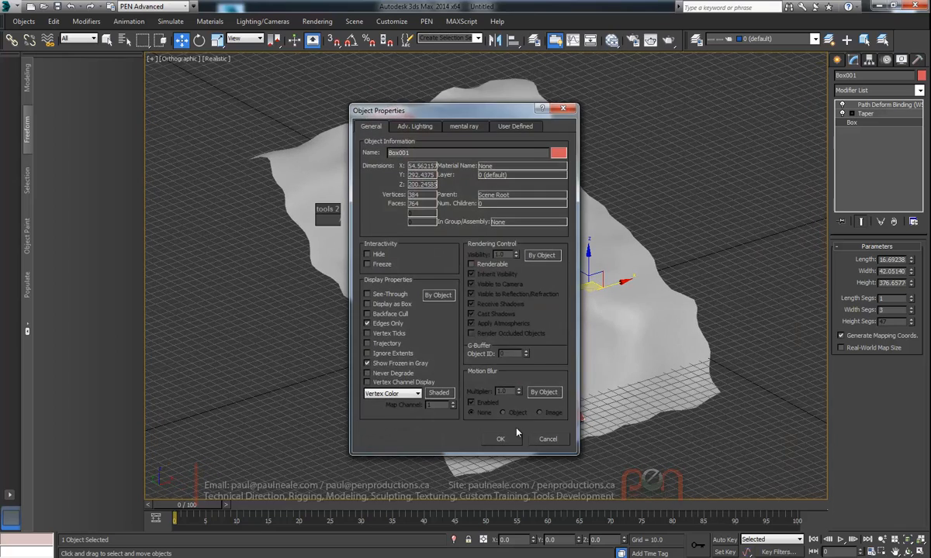
left_click(500, 439)
middle_click_drag(552, 248, 533, 255, "alt")
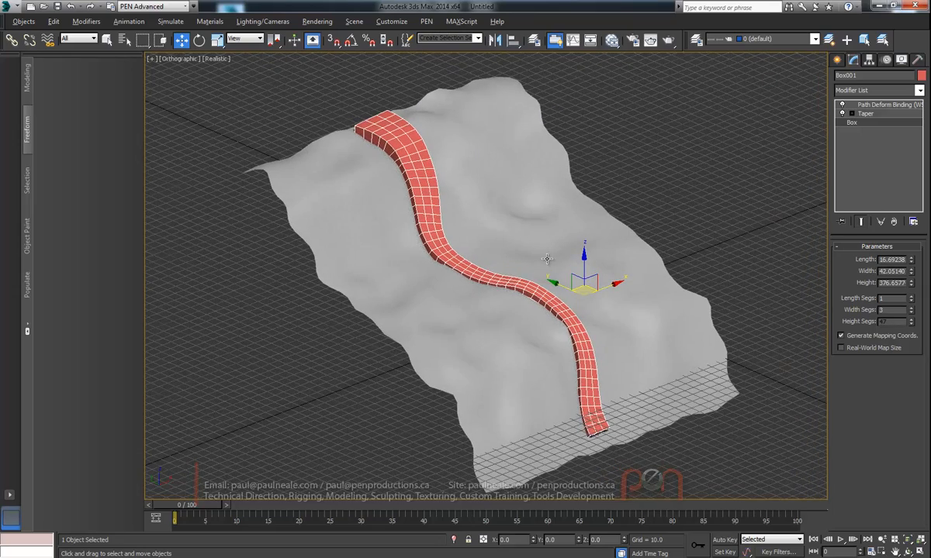
left_click(865, 113)
middle_click_drag(465, 248, 450, 222, "alt")
middle_click_drag(512, 224, 715, 187, "alt")
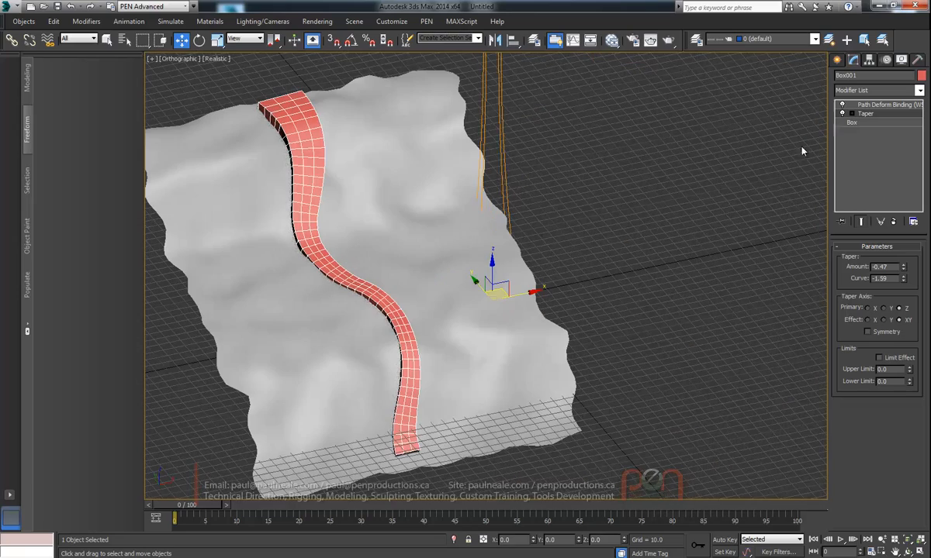
Create a BlobMesh compound object on the grid beside the surface
left_click(837, 60)
left_click(852, 93)
left_click(851, 122)
left_click(857, 155)
left_click(612, 274)
middle_click_drag(557, 299, 634, 245, "alt")
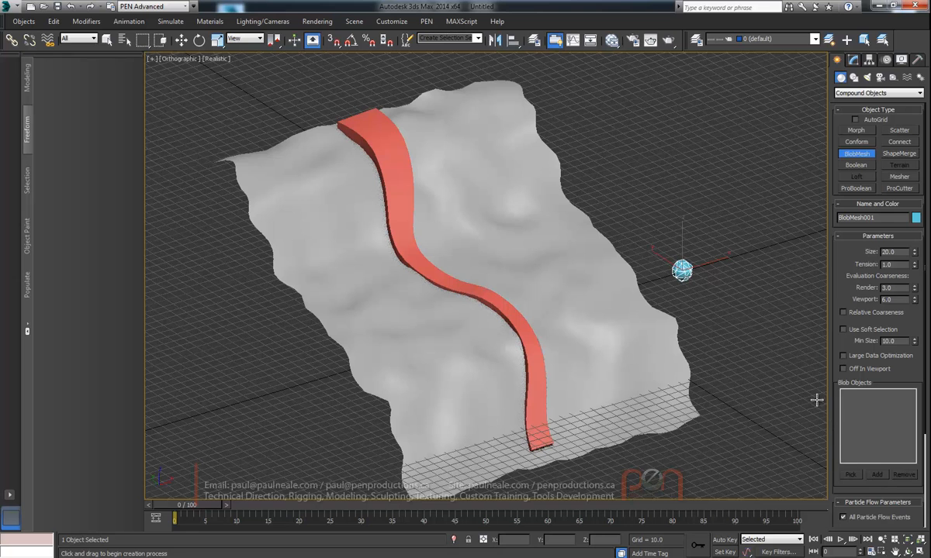
Pick the tapered box as the BlobMesh's blob object
key("w")
left_click(853, 60)
left_click(849, 486)
left_click(371, 138)
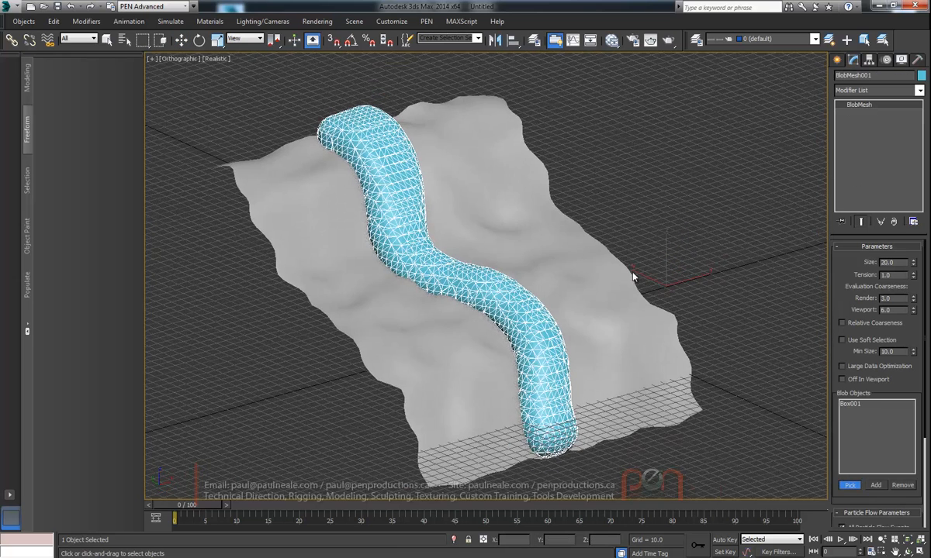
middle_click_drag(650, 325, 660, 299, "alt")
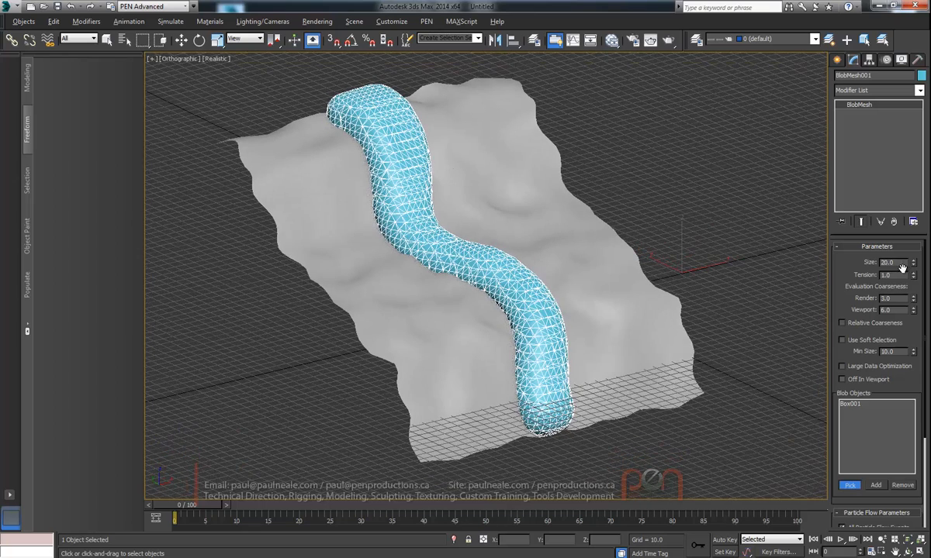
Set the BlobMesh size to about 14.3 and its viewport evaluation coarseness to 4
left_click_drag(912, 264, 908, 296)
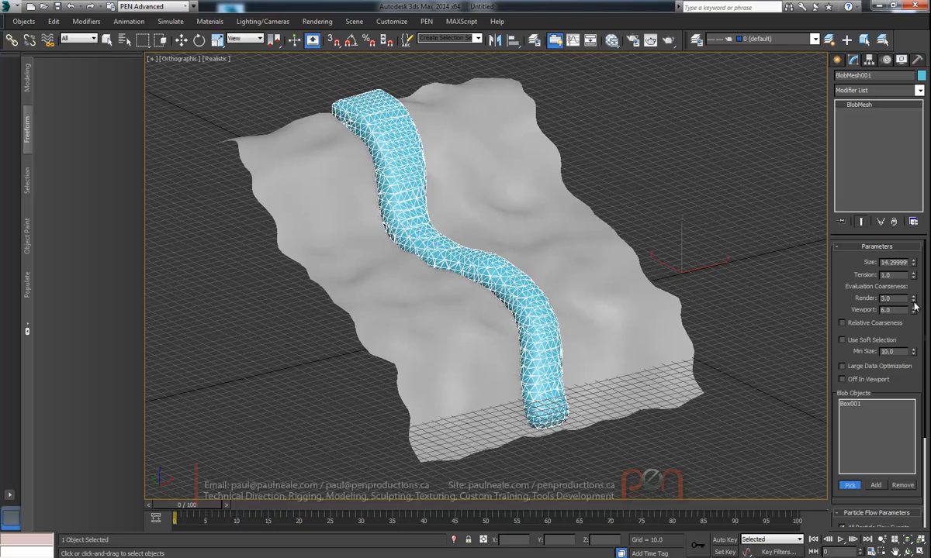
double_click(885, 311)
type("4")
key("Return")
Set the BlobMesh's render coarseness to 2 and its viewport coarseness to 5
left_click_drag(896, 300, 851, 297)
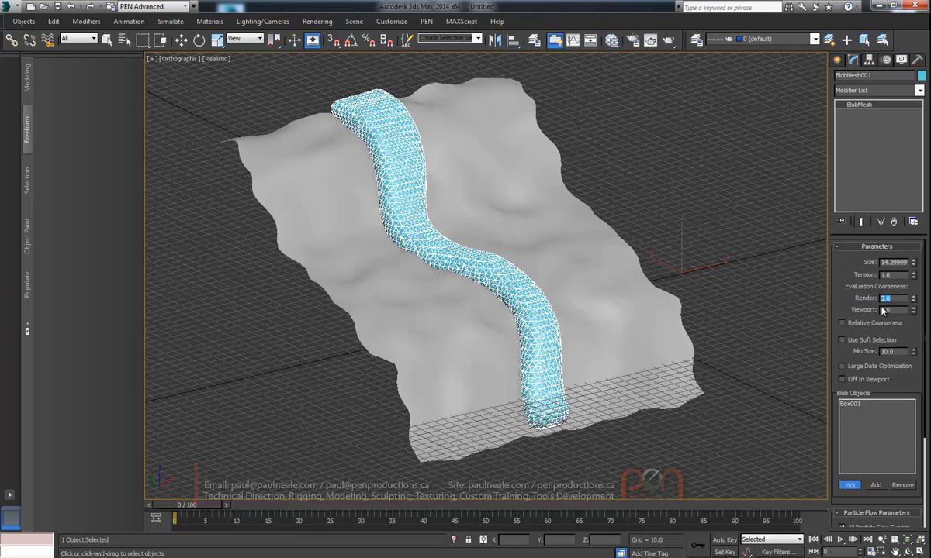
middle_click_drag(696, 270, 667, 256, "alt")
middle_click_drag(539, 279, 564, 249, "alt")
type("5")
key("Return")
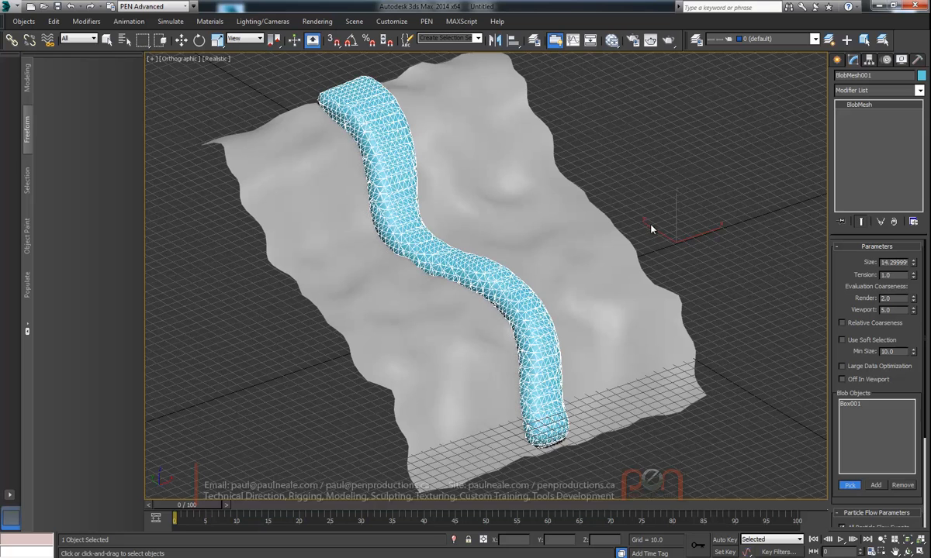
Add a Relax modifier to the BlobMesh with a relax value of 1.0 and 19 iterations
key("x")
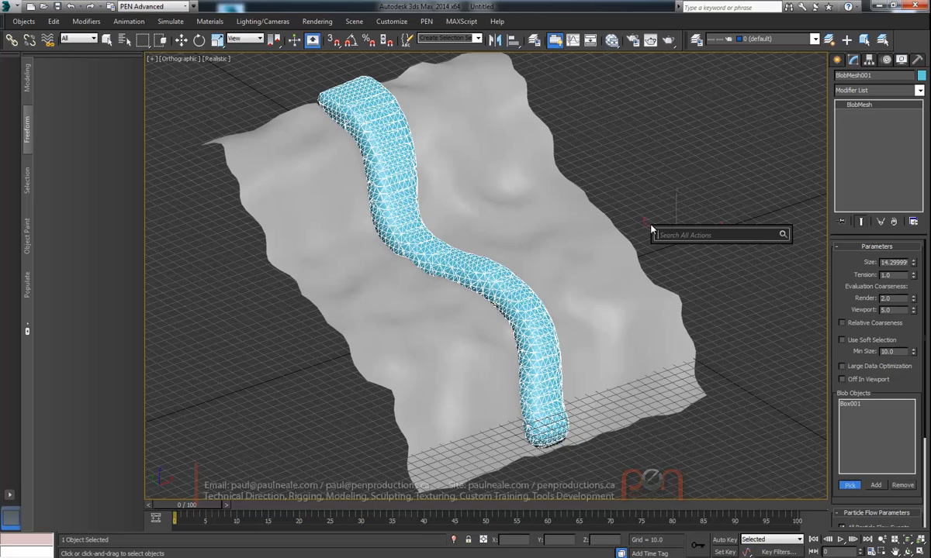
type("relax")
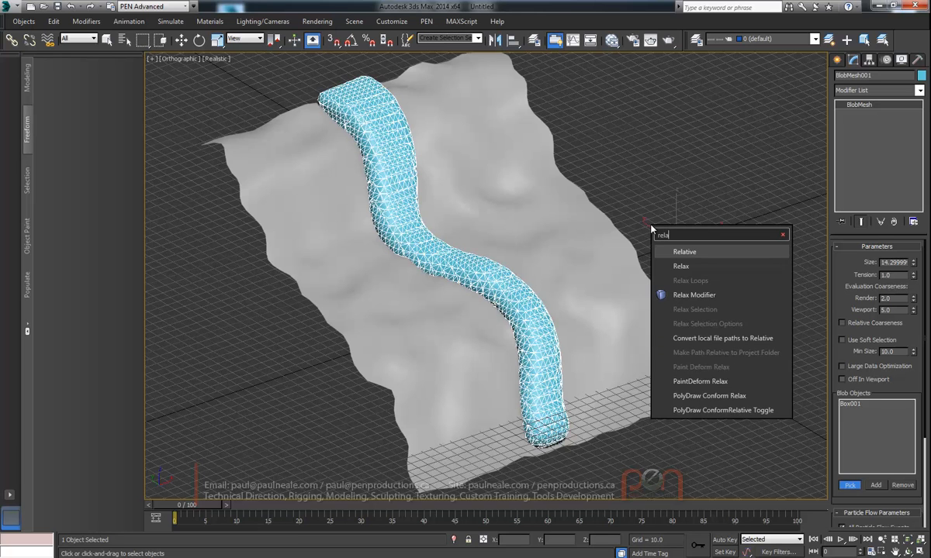
key("Down")
key("Down")
key("Return")
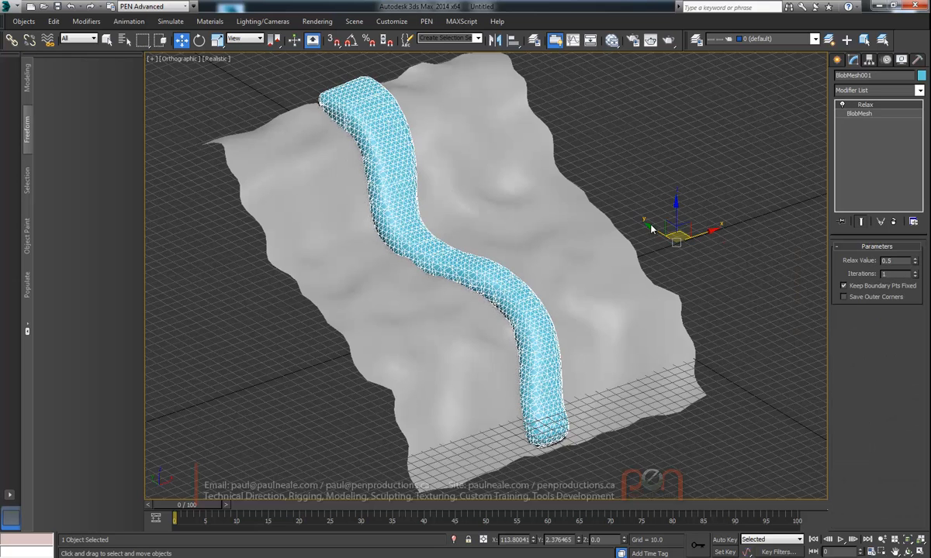
mouse_move(915, 262)
left_mouse_down()
mouse_move(915, 228)
mouse_move(916, 264)
mouse_move(917, 253)
left_mouse_up()
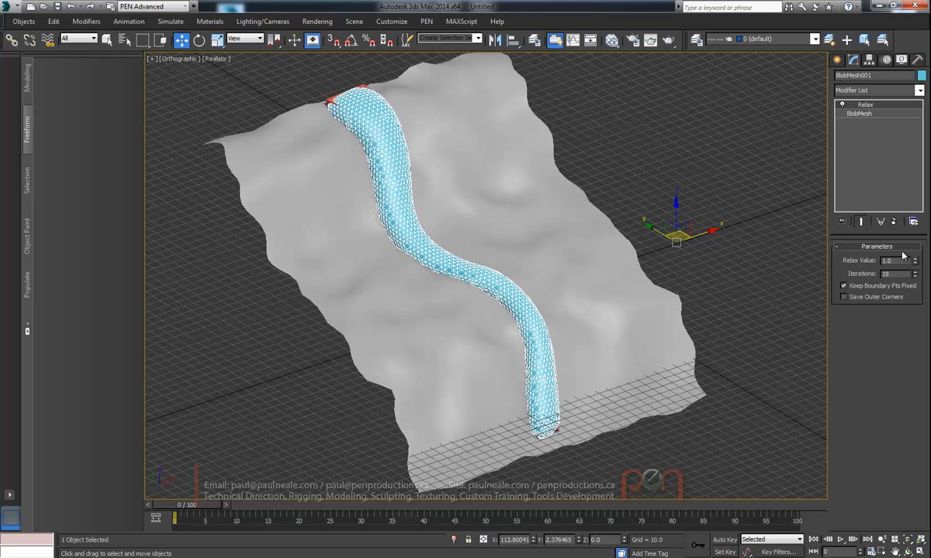
Set the BlobMesh's viewport coarseness to 2 and raise its Relax modifier's iterations to 73
left_click(861, 114)
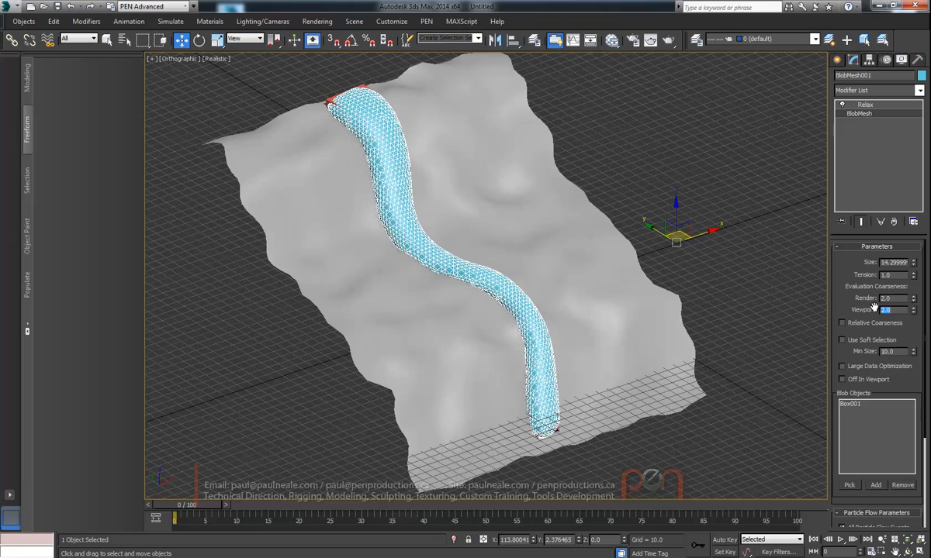
middle_click_drag(546, 302, 494, 278, "alt")
scroll(497, 281, "up", 2)
scroll(494, 279, "up", 2)
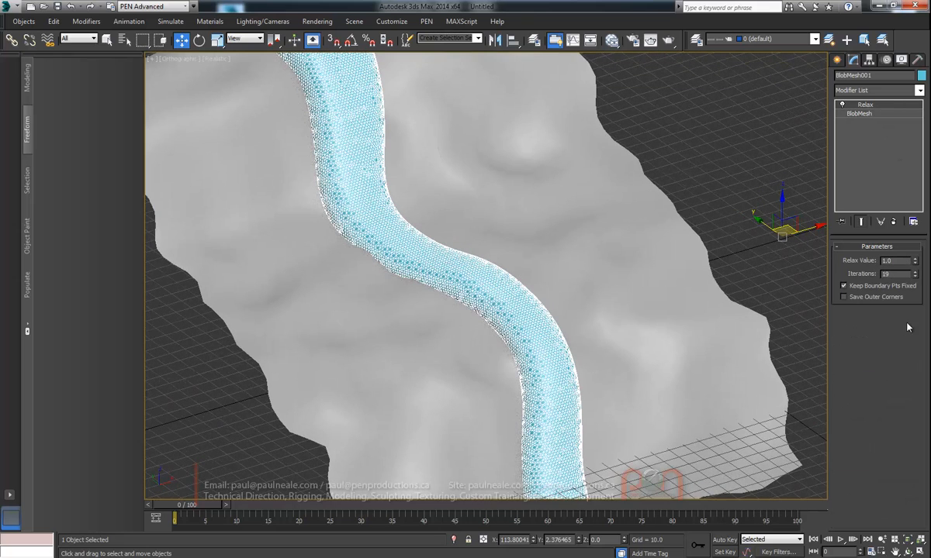
left_click_drag(916, 276, 925, 213)
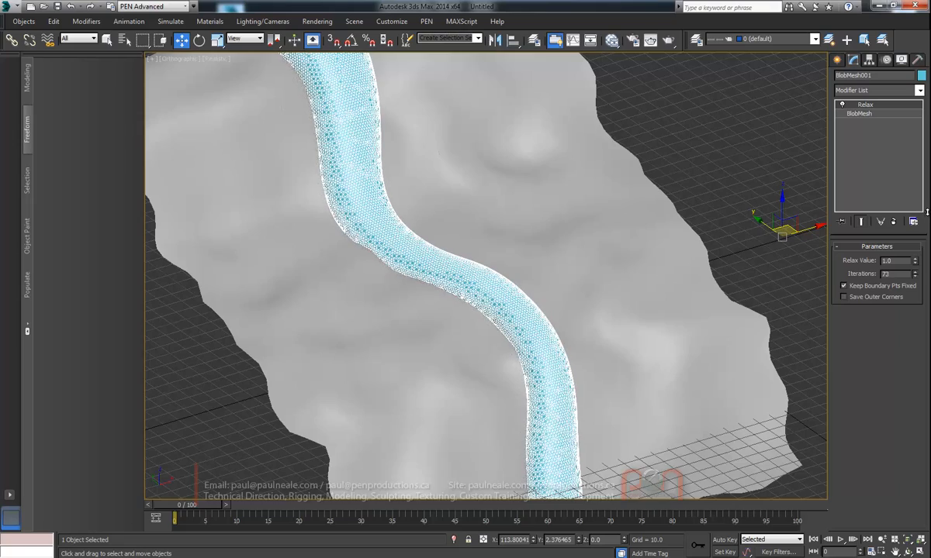
mouse_move(497, 254)
middle_mouse_down("alt")
mouse_move(455, 260)
mouse_move(512, 248)
middle_mouse_up("alt")
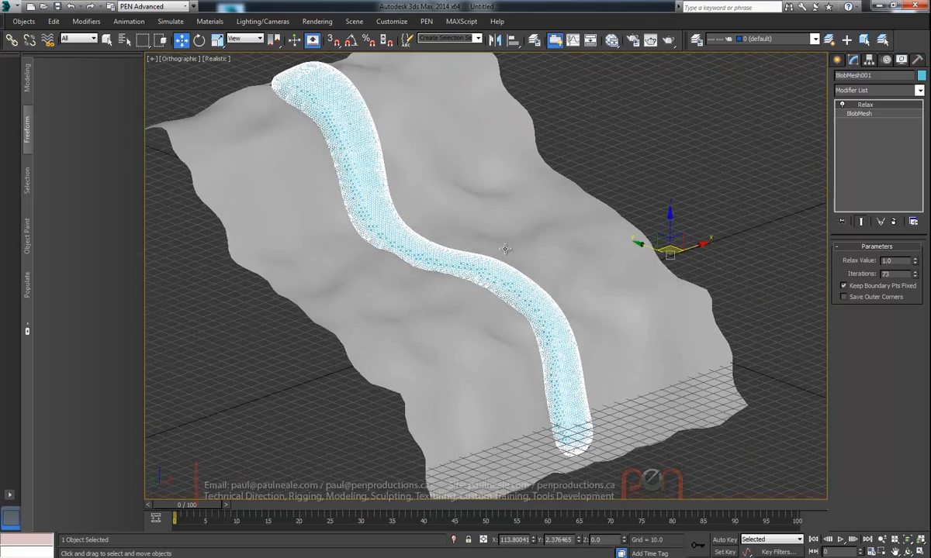
Set the BlobMesh's viewport coarseness to 5 and turn its Relax modifier off in the viewport only
left_click(860, 114)
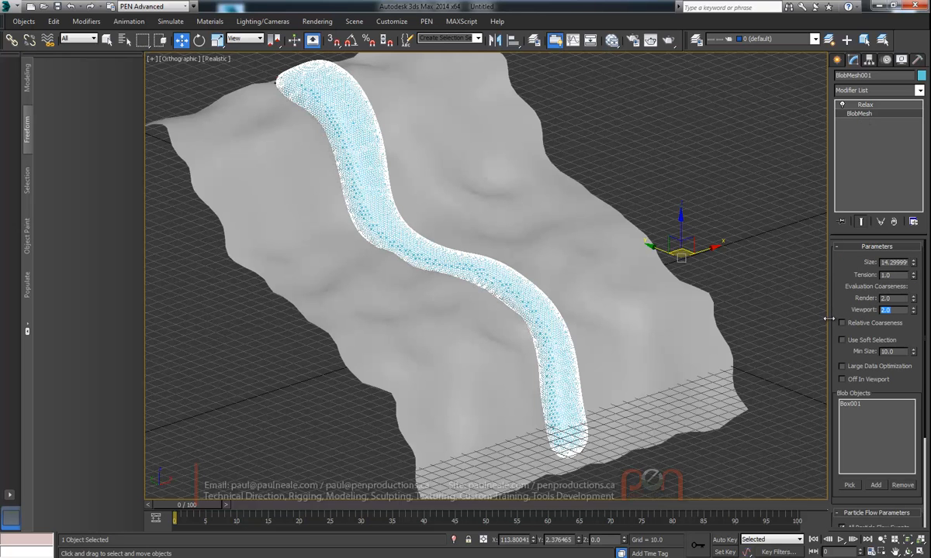
type("5")
key("Return")
middle_click_drag(598, 263, 668, 223, "alt")
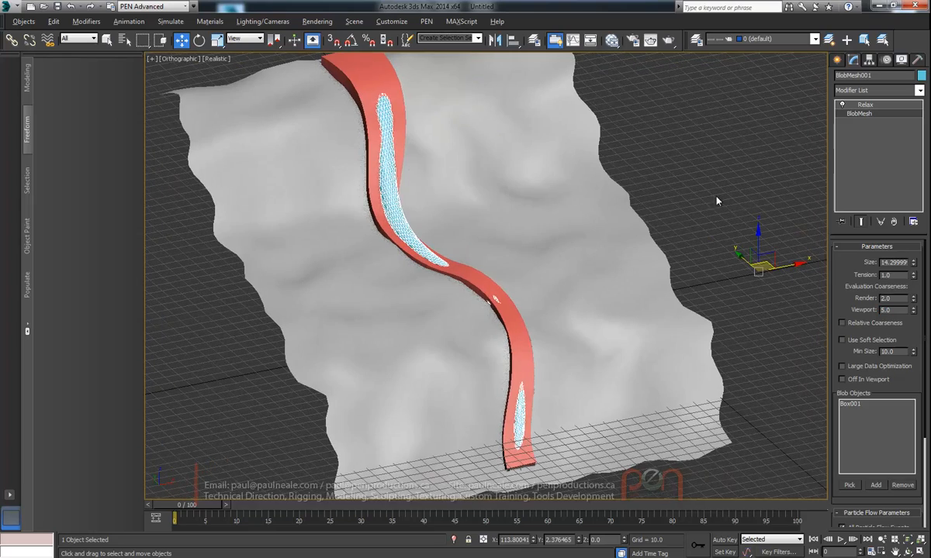
right_click(849, 114)
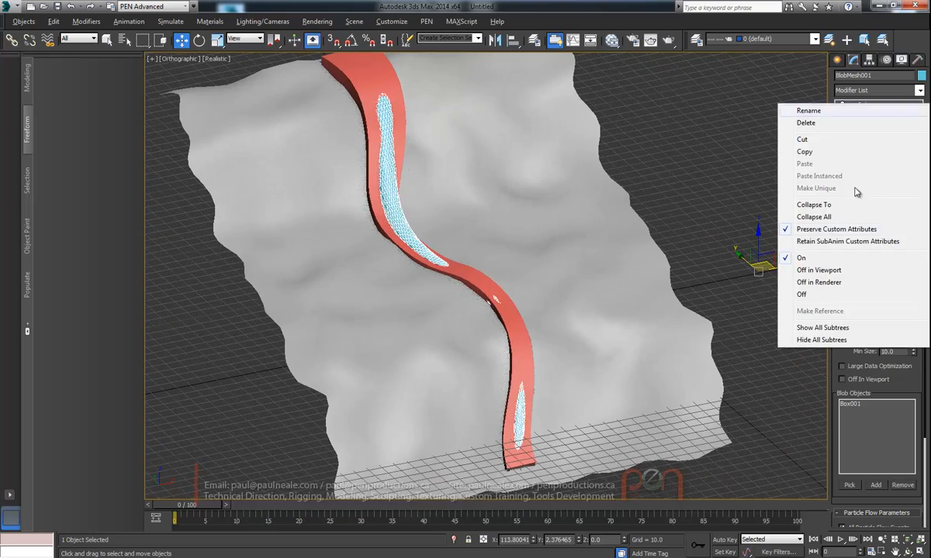
left_click(814, 269)
middle_click_drag(677, 284, 698, 245, "alt")
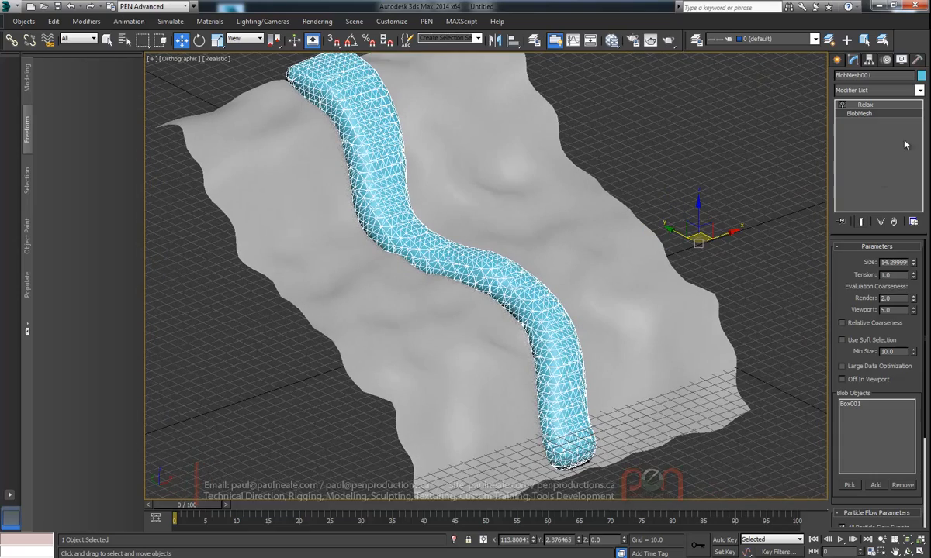
Add a second Relax modifier to the BlobMesh, directly above the base object in the stack
type("x")
type("rel")
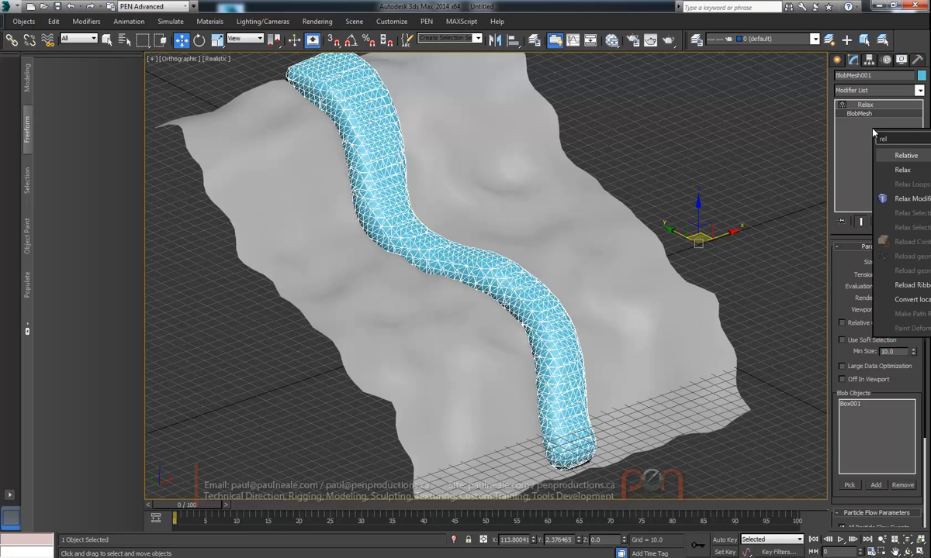
key("Down")
key("Down")
key("Return")
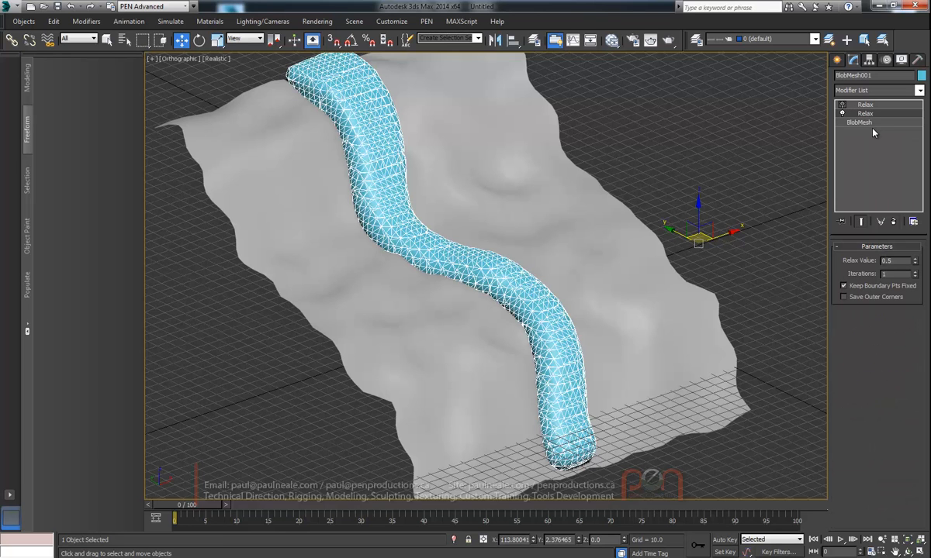
Turn the new Relax modifier off in the renderer and set its relax value to 1.0 with 7 iterations
right_click(865, 118)
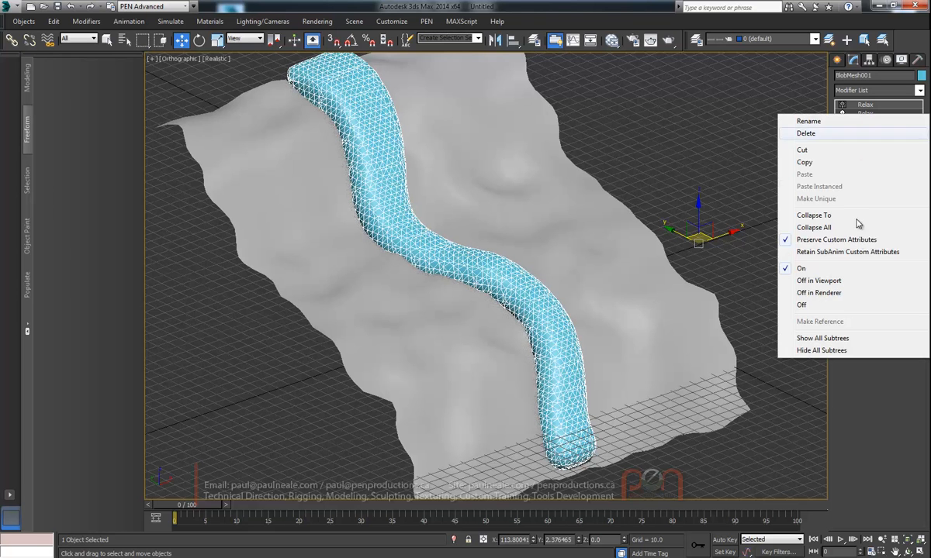
left_click(791, 292)
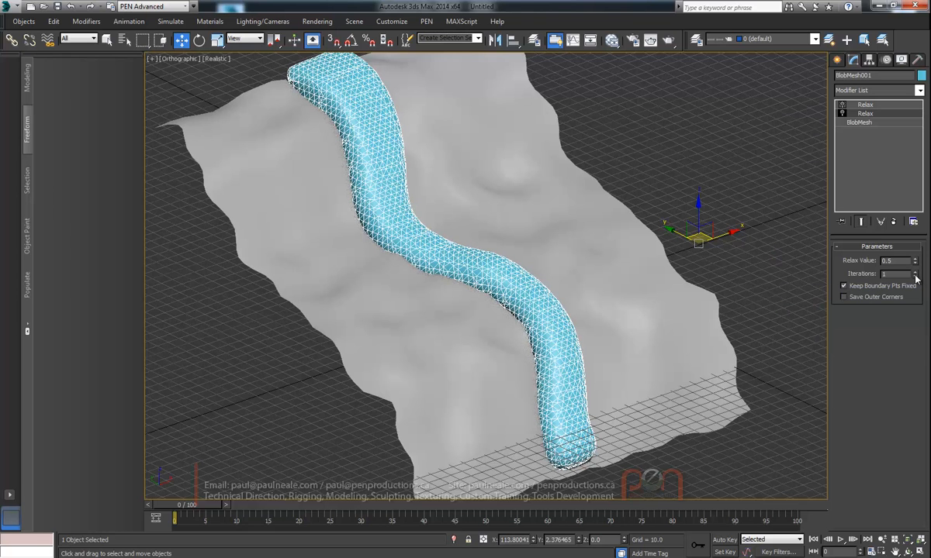
mouse_move(916, 262)
left_mouse_down()
mouse_move(923, 207)
mouse_move(915, 266)
left_mouse_up()
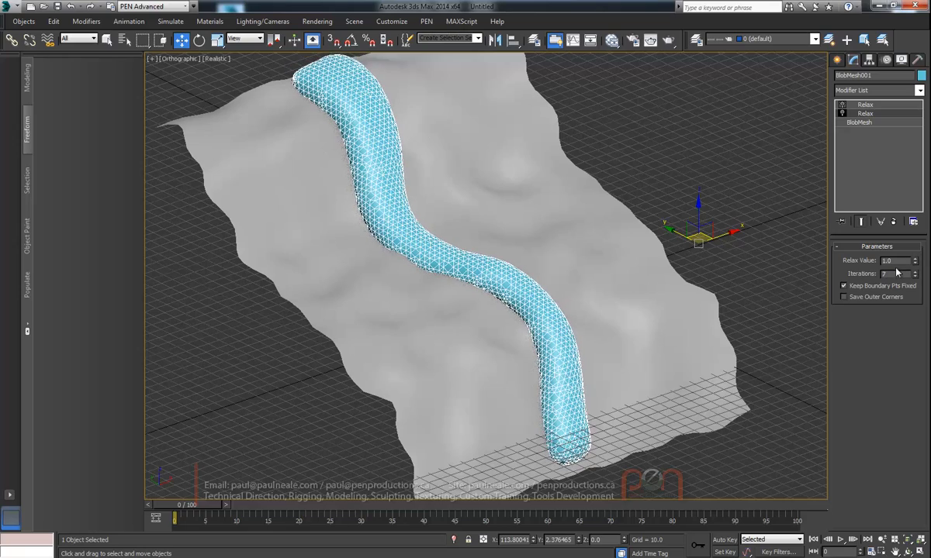
mouse_move(571, 311)
middle_mouse_down("alt")
mouse_move(536, 287)
mouse_move(566, 297)
middle_mouse_up("alt")
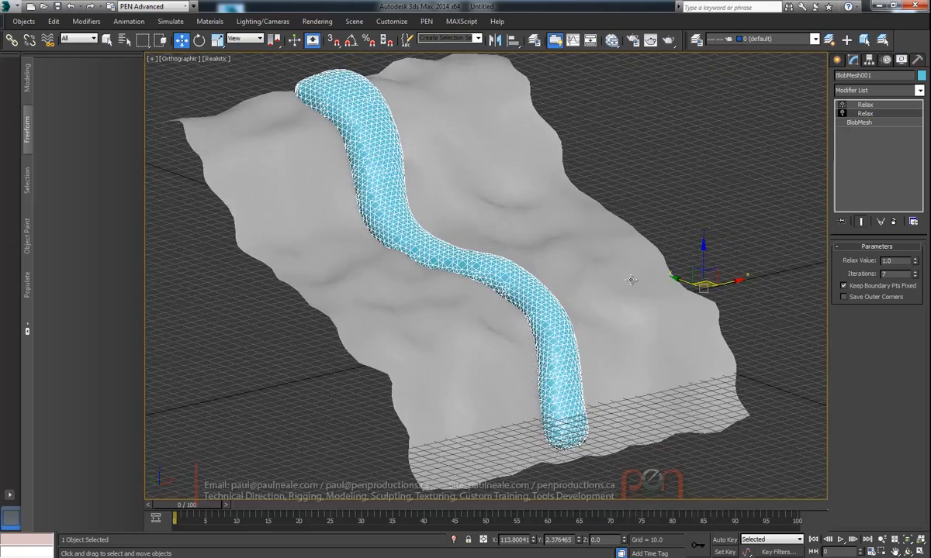
left_click(859, 123)
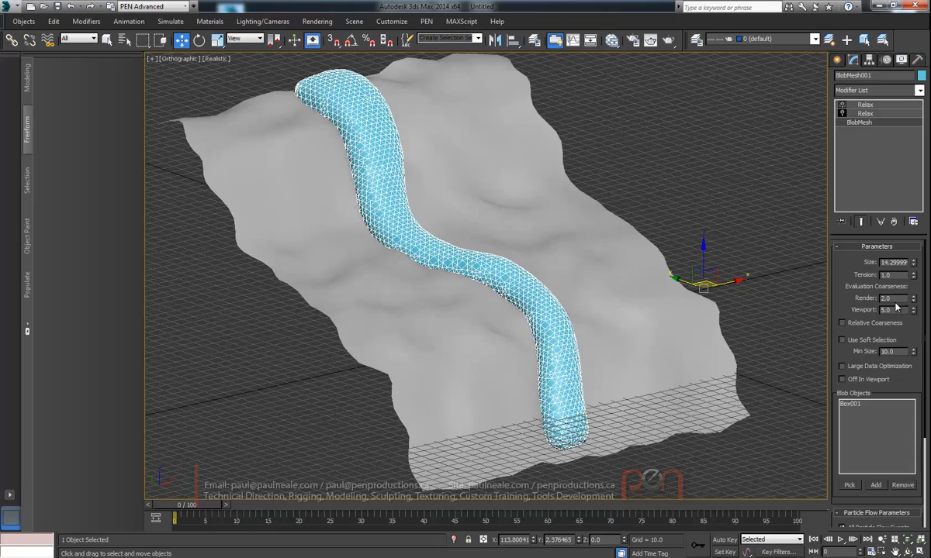
middle_click_drag(452, 229, 443, 334, "alt")
Add a Noise modifier to the BlobMesh above both Relax modifiers
left_click(865, 105)
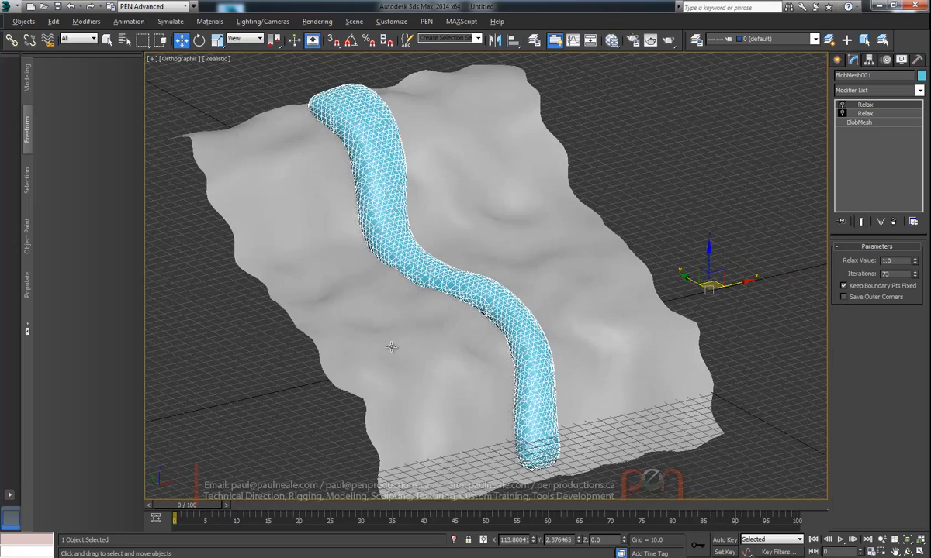
middle_click_drag(527, 387, 522, 319, "alt")
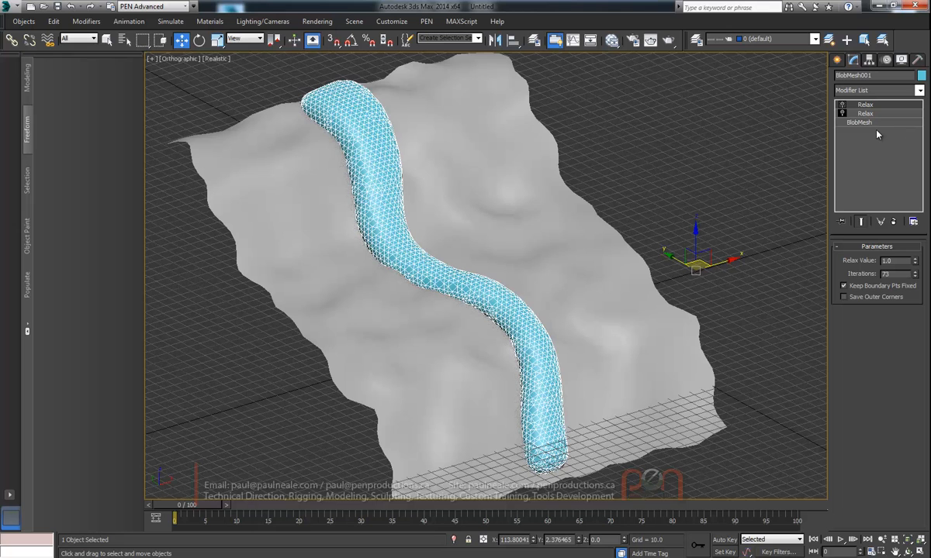
type("x")
type("noi")
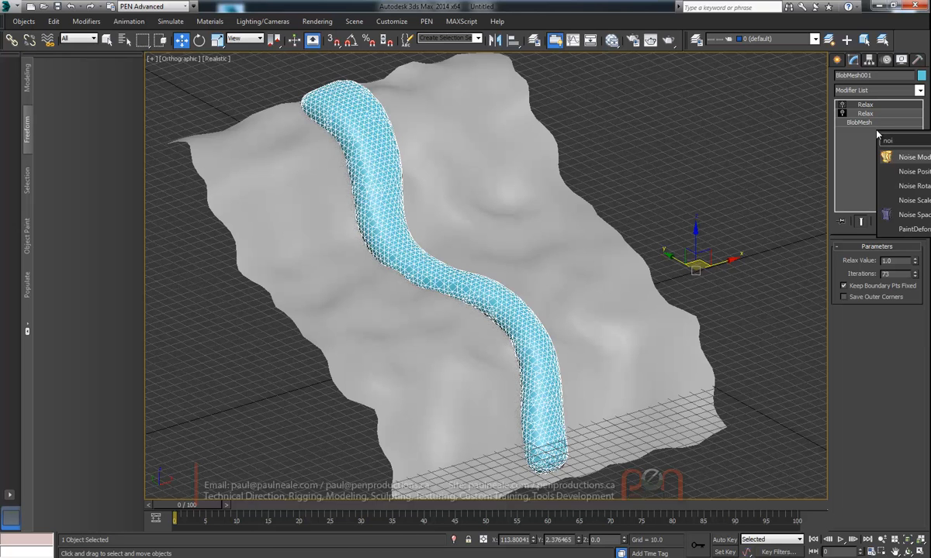
type("se")
key("Return")
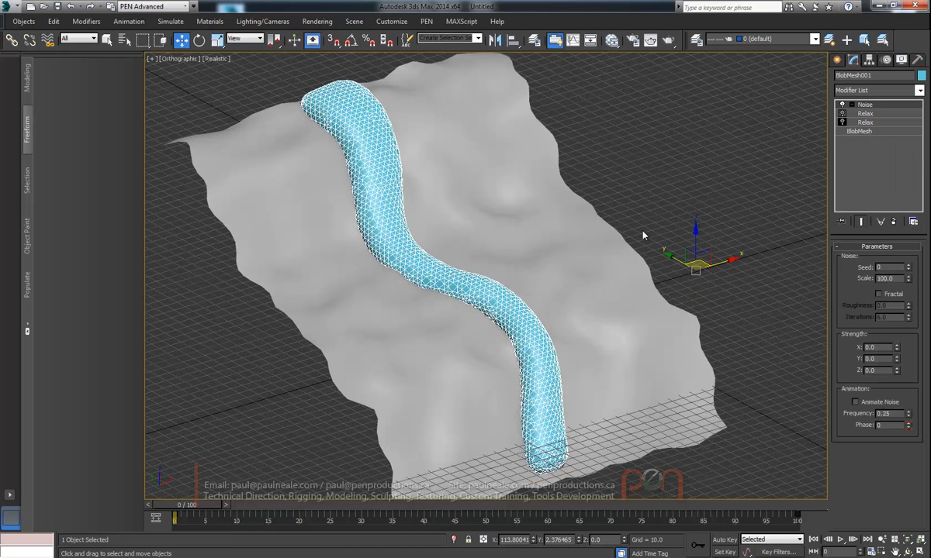
Set the Noise modifier's scale to 27.16 and its strength to about X 10.58, Y 18.6 and Z 16.3
middle_click_drag(677, 307, 577, 262, "alt")
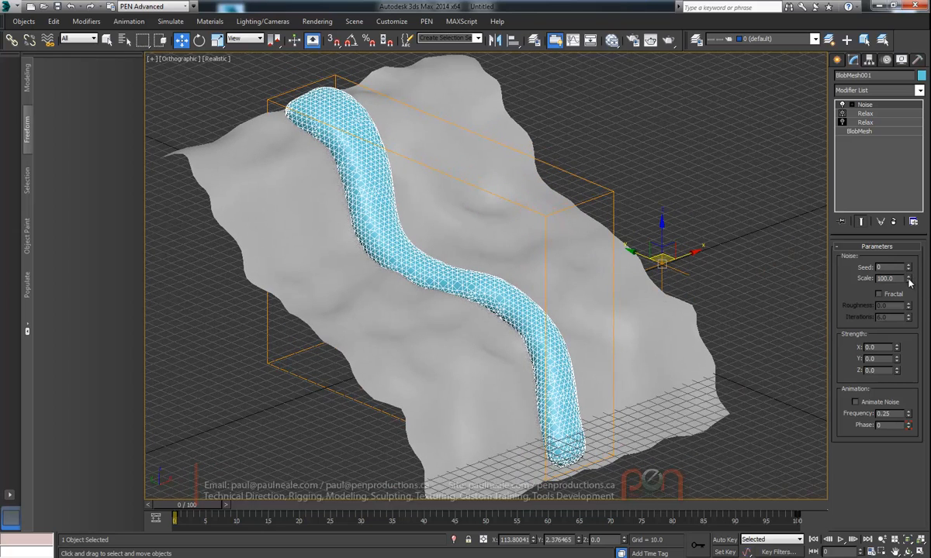
left_click_drag(897, 360, 903, 308)
left_click_drag(896, 348, 901, 279)
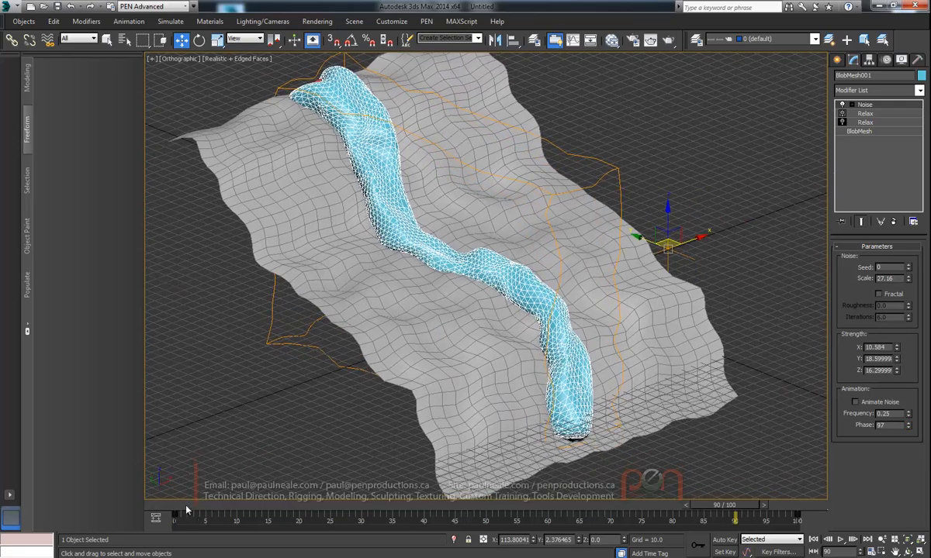
Scrub the animation from frame 0 to frame 65 to examine the noisy flow growing along the surface
left_click(186, 510)
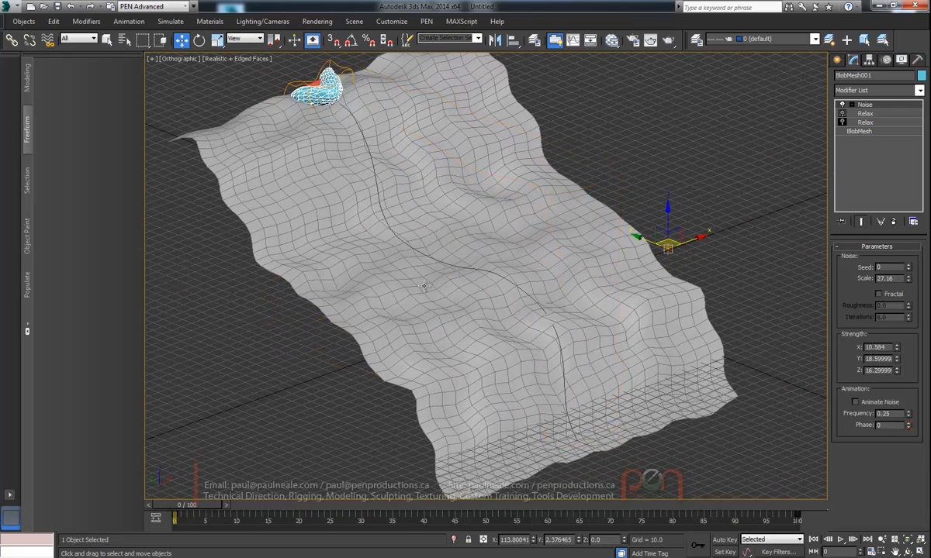
middle_click_drag(257, 388, 271, 413)
left_click_drag(187, 506, 575, 495)
middle_click_drag(539, 316, 641, 305)
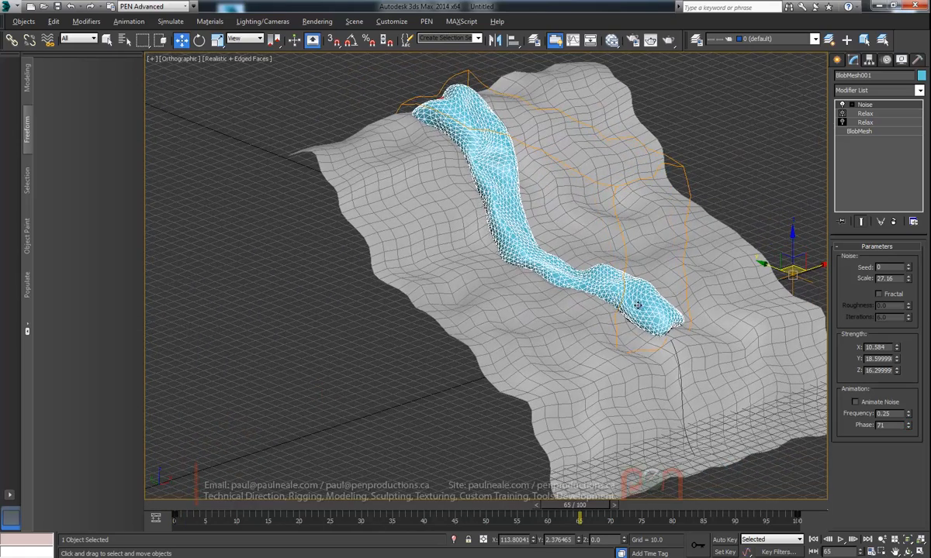
Open the Slate Material Editor and create a Standard material in the node view
key("alt+m")
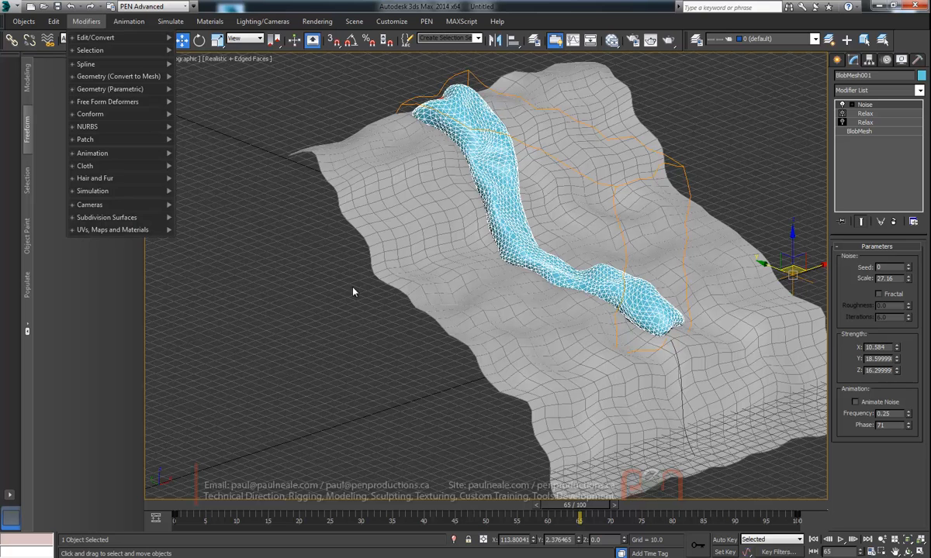
middle_click_drag(493, 226, 630, 225, "alt")
key("m")
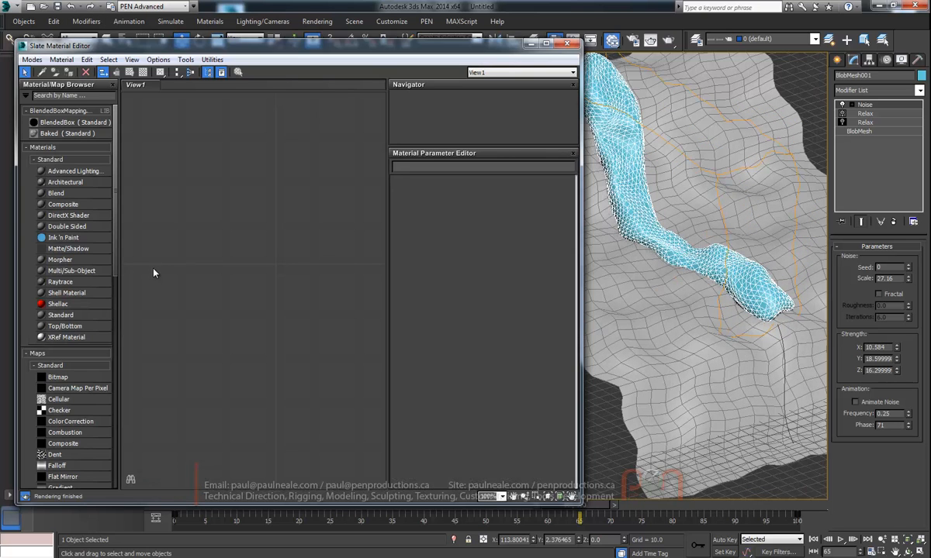
middle_click_drag(213, 273, 193, 285)
left_click_drag(62, 315, 330, 212)
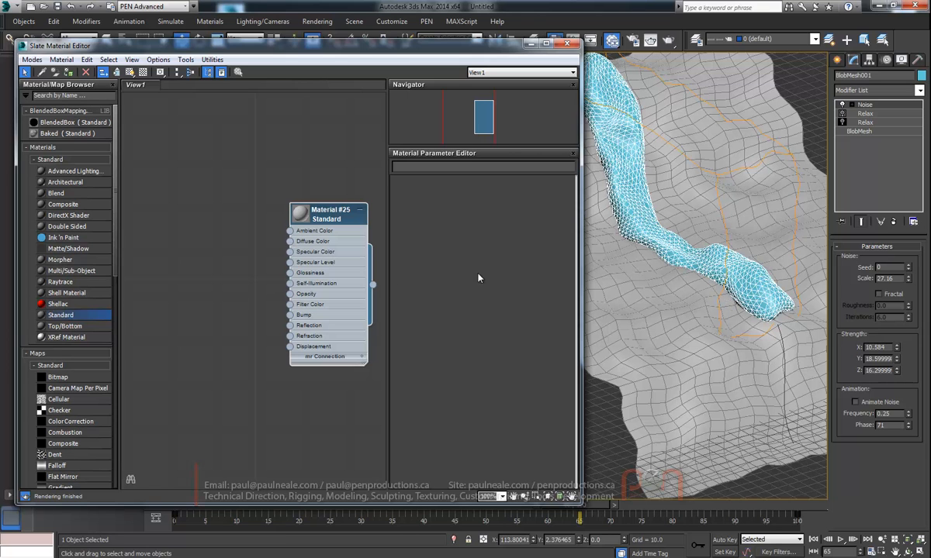
Connect a new Noise map to the Standard material's Diffuse Color and open the map's parameters
left_click_drag(291, 244, 202, 232)
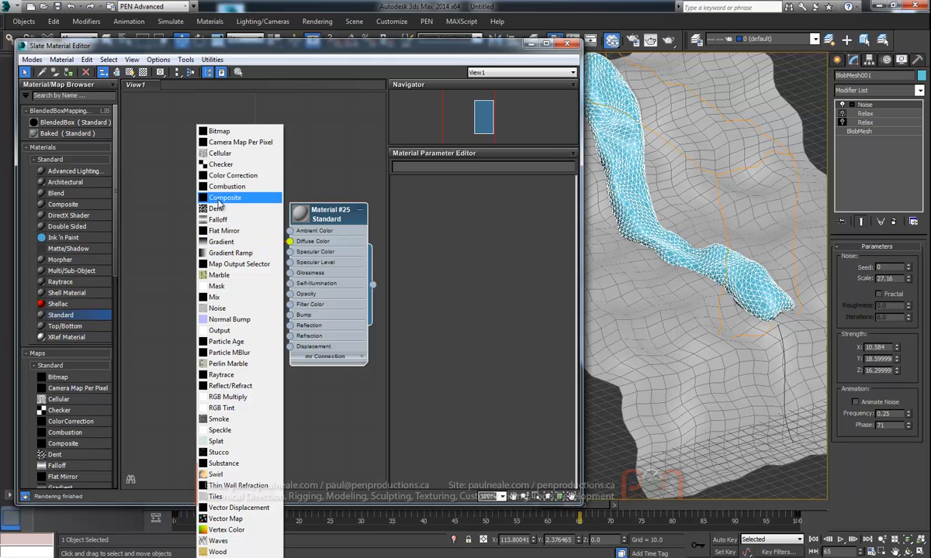
left_click(217, 308)
double_click(197, 226)
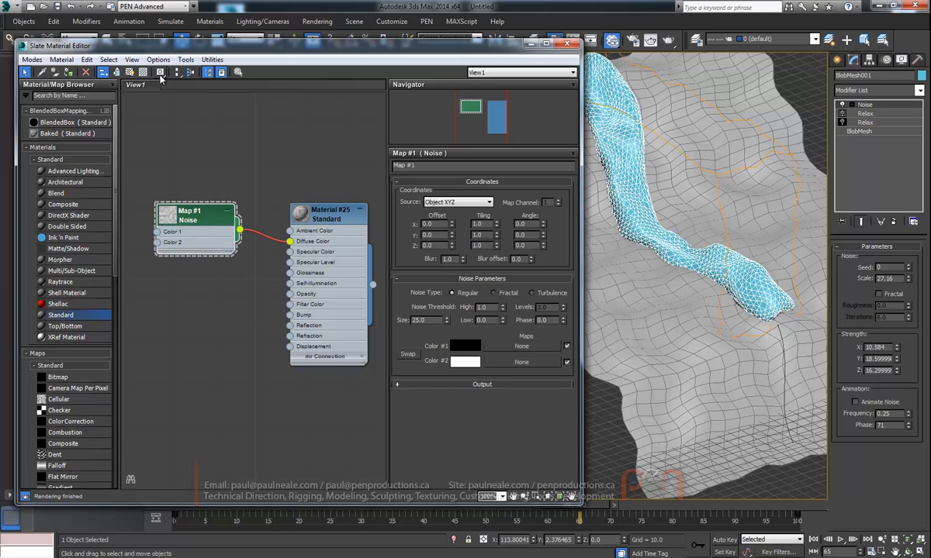
Apply the Standard material to the BlobMesh and show its Noise map in the viewport
left_click(130, 73)
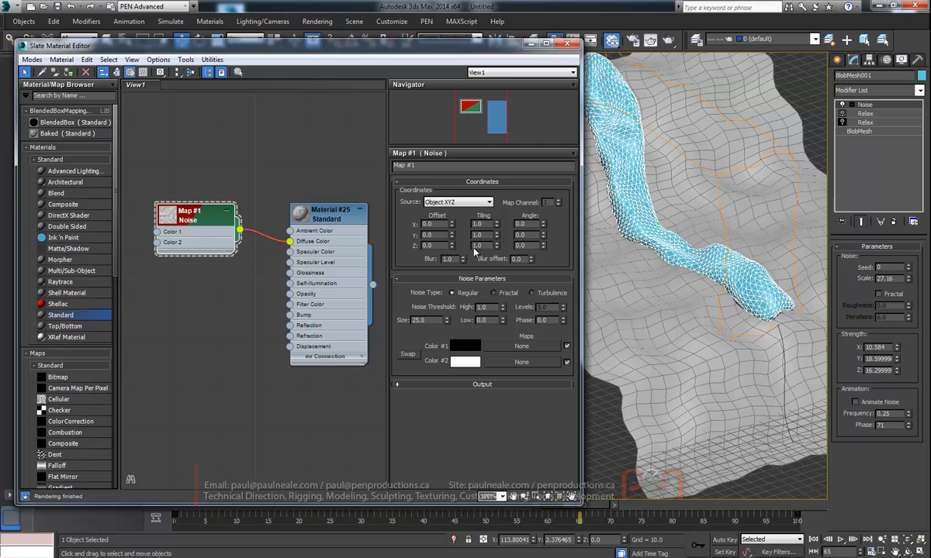
left_click_drag(657, 272, 656, 252)
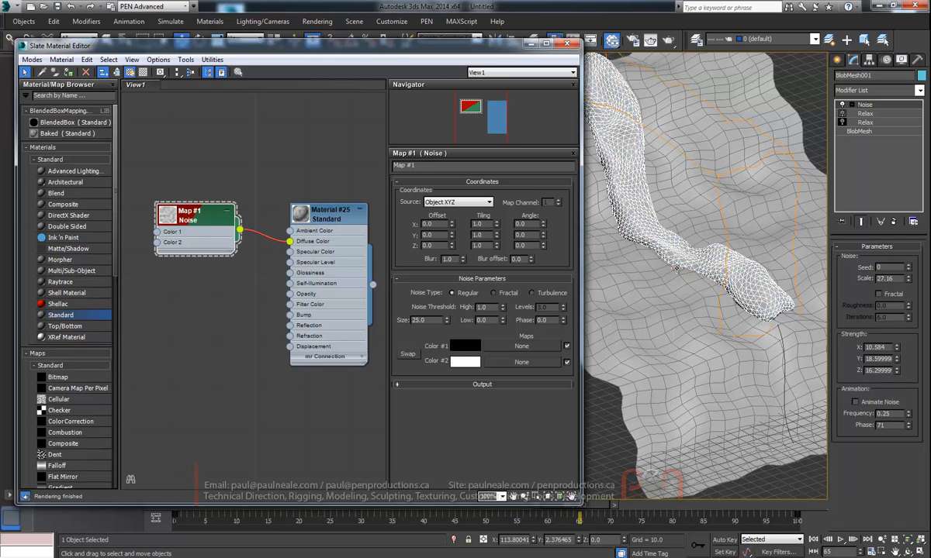
middle_click_drag(674, 256, 666, 291)
scroll(637, 238, "up", 2)
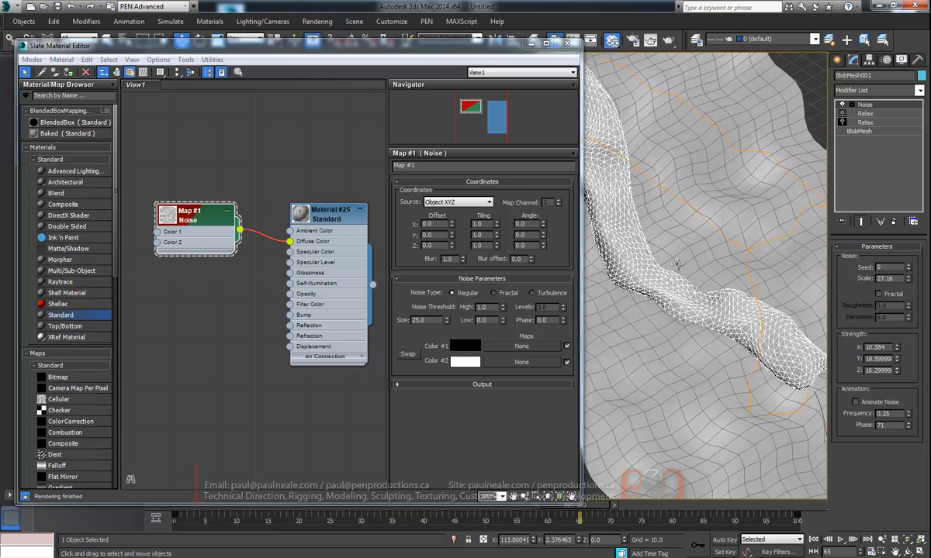
Turn off the Noise map's own viewport display and show the Standard material as a realistic material in the viewport
right_click(204, 219)
left_click(252, 309)
right_click(327, 217)
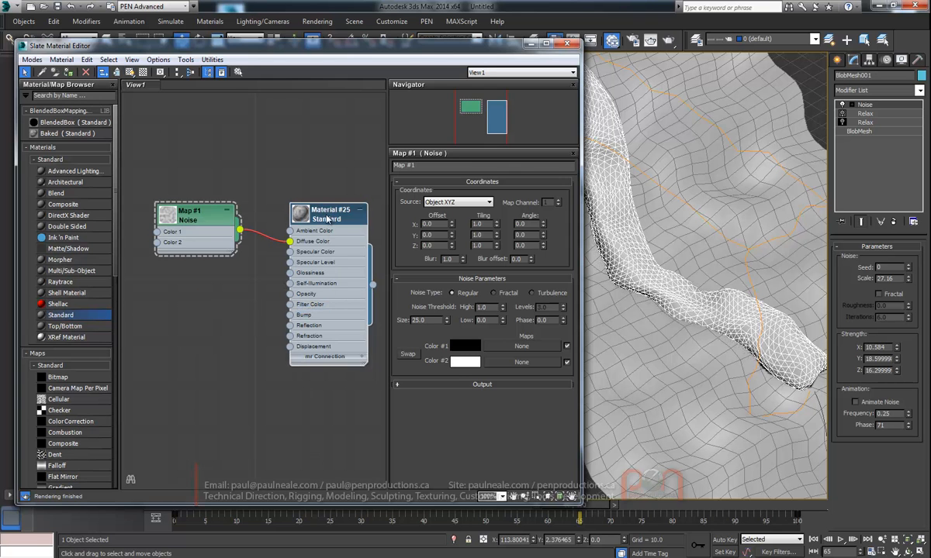
left_click(366, 359)
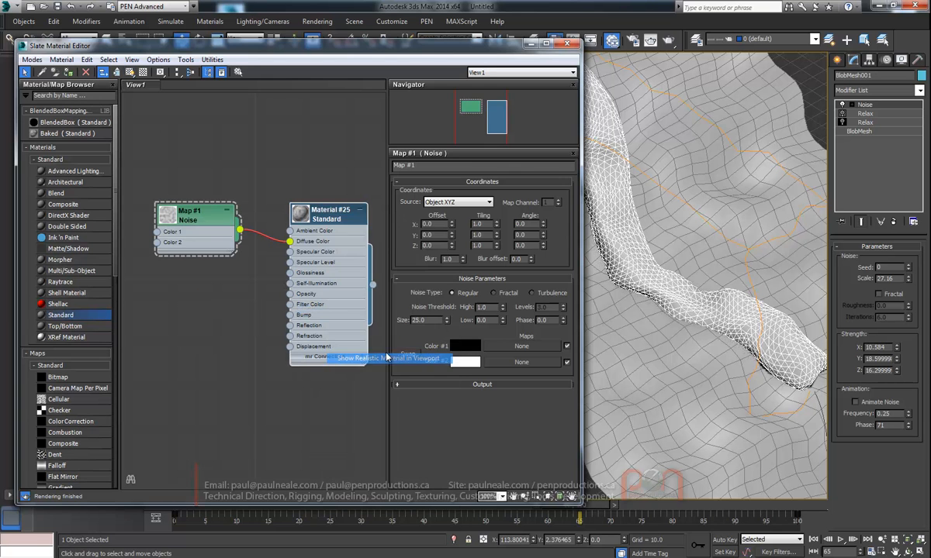
mouse_move(683, 288)
middle_mouse_down("alt")
mouse_move(652, 295)
mouse_move(671, 285)
middle_mouse_up("alt")
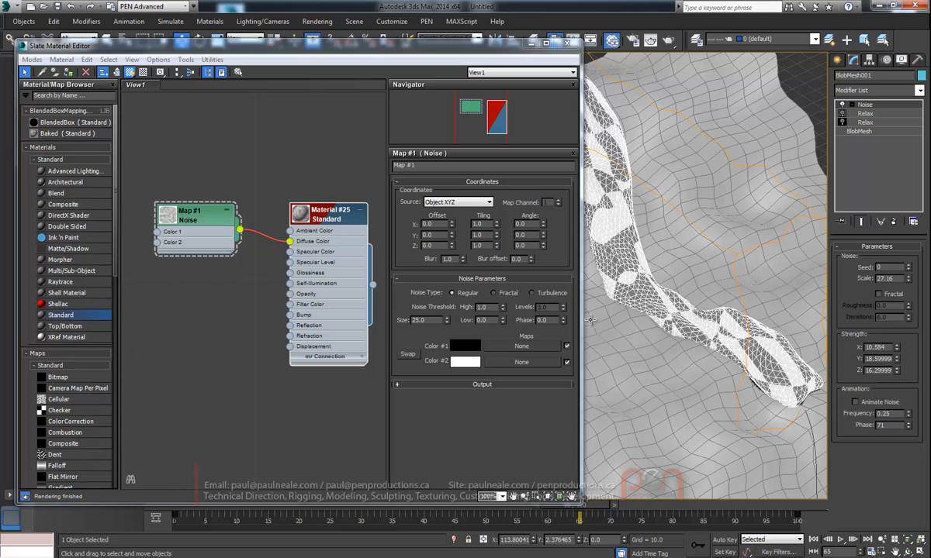
mouse_move(655, 308)
middle_mouse_down("alt")
mouse_move(635, 325)
mouse_move(648, 307)
middle_mouse_up("alt")
Set the Noise map's type to Fractal and its size to about 14.6
left_click(196, 215)
double_click(422, 320)
left_click_drag(447, 320, 446, 381)
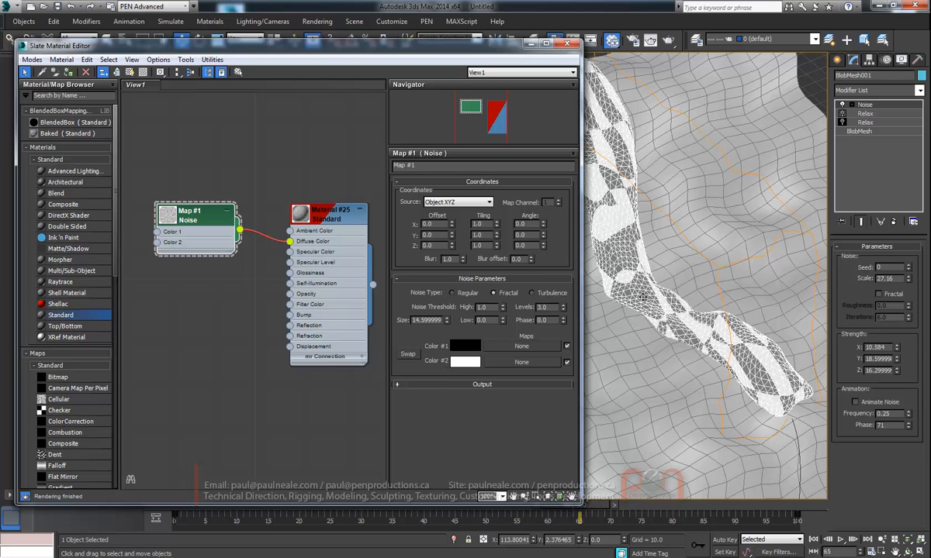
Set the Noise map's thresholds to 0.49 high and 0.23 low, enlarge its node preview, and set its levels to 9.2
left_click_drag(503, 325, 495, 361)
double_click(167, 212)
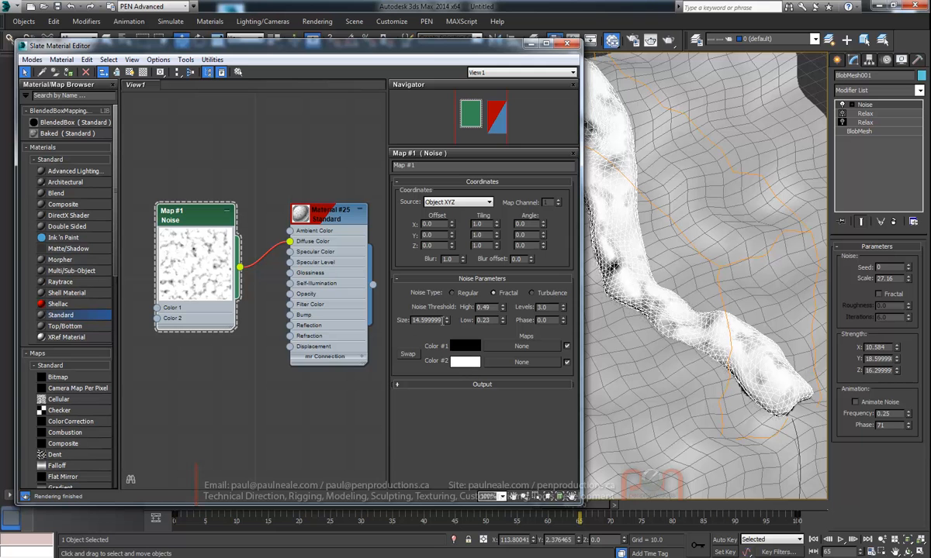
left_click_drag(563, 311, 519, 286)
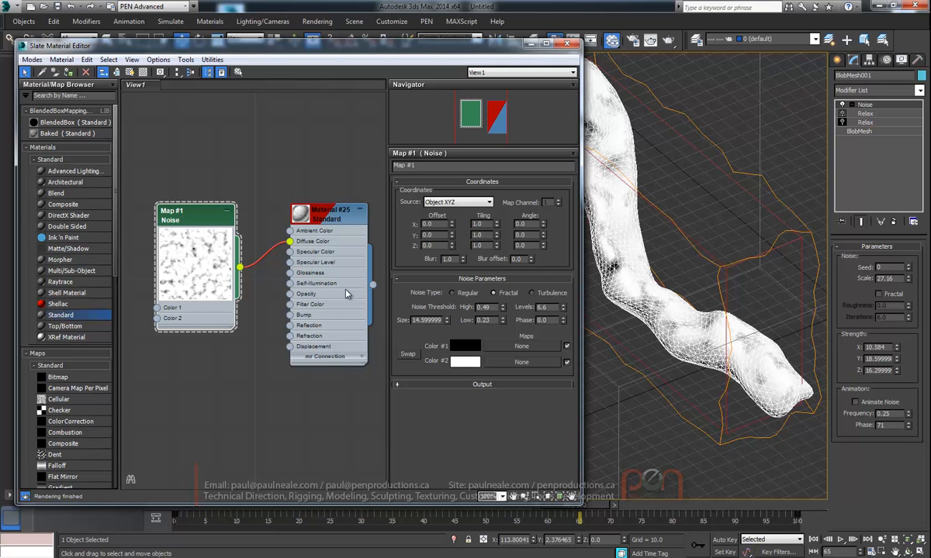
left_click_drag(563, 309, 487, 280)
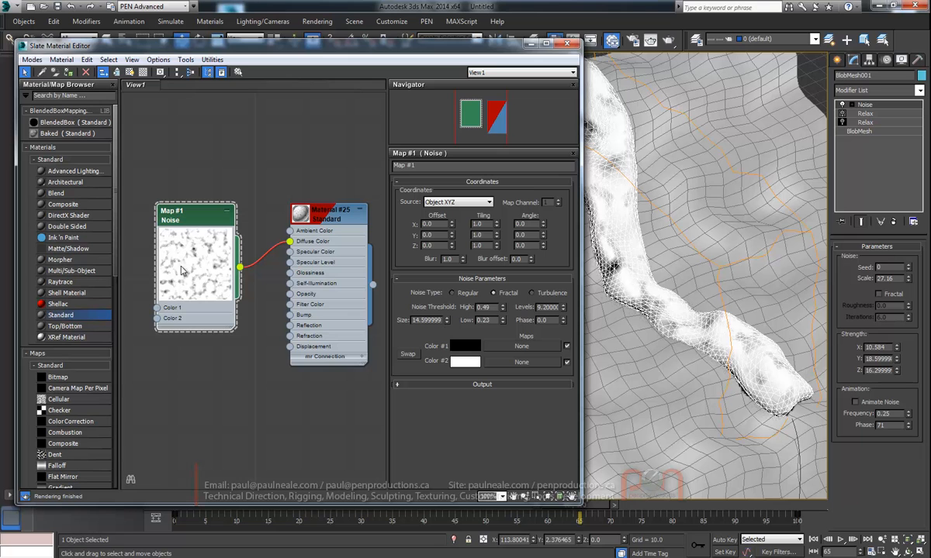
Sharpen the Noise map's contrast by setting its thresholds to 0.54 high and 0.45 low
left_click_drag(196, 215, 196, 209)
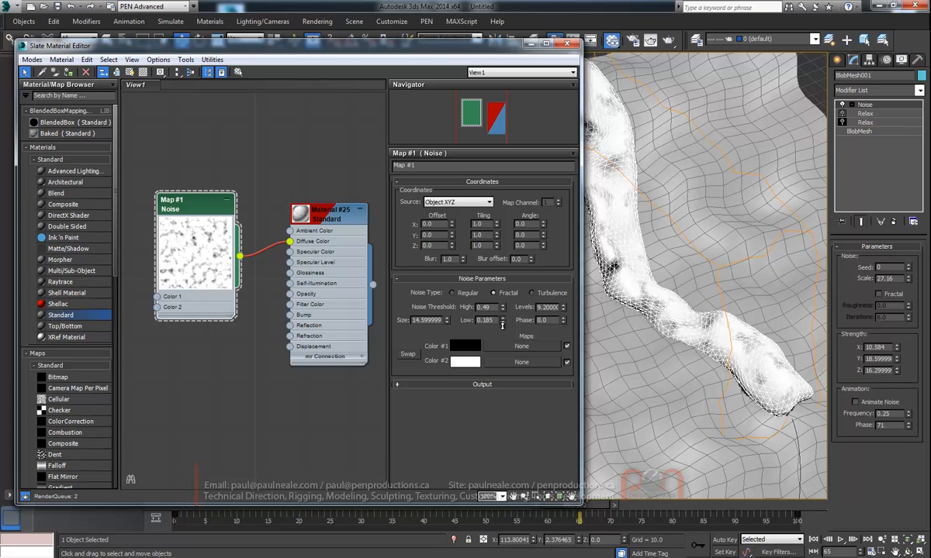
left_click_drag(502, 325, 504, 299)
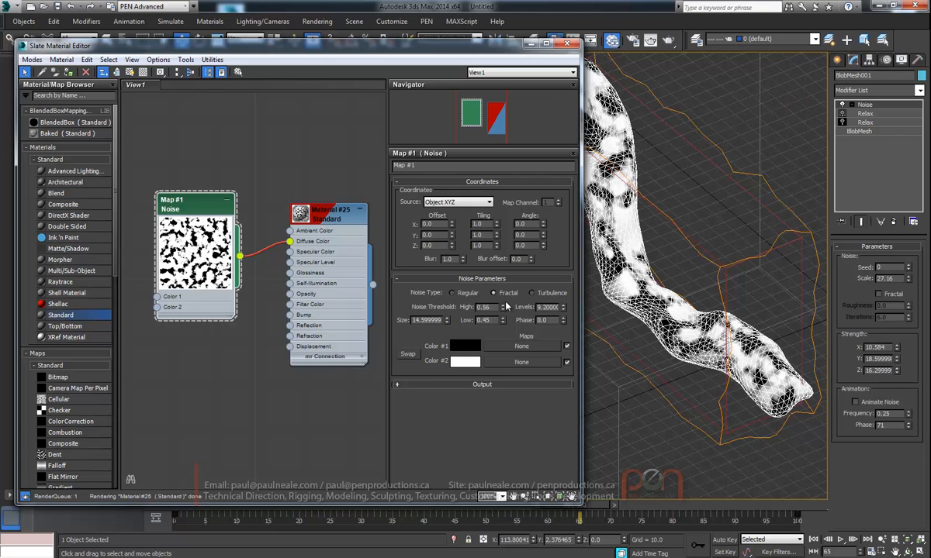
left_click(503, 310)
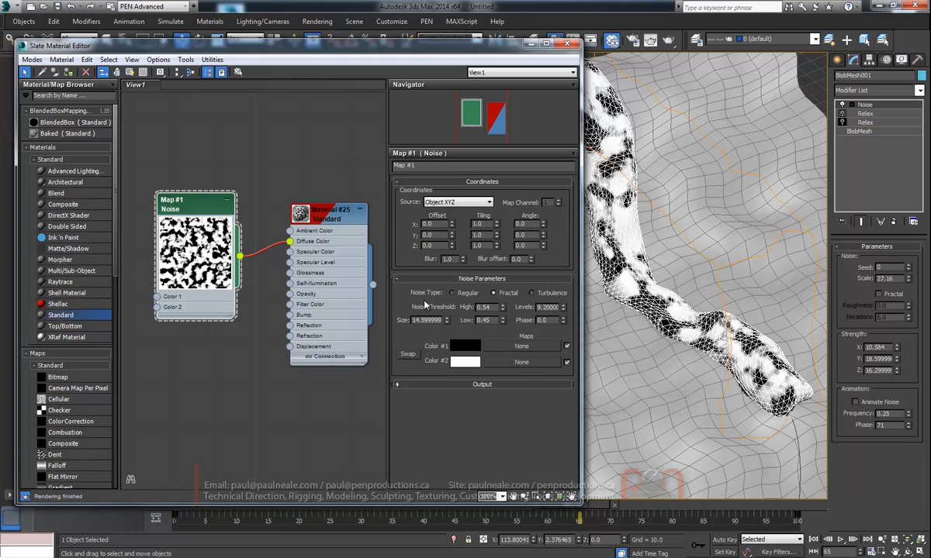
Connect a new Noise map to Color 1 of the first Noise map and enlarge the new node's preview
middle_click_drag(235, 272, 284, 258)
left_click_drag(232, 188, 265, 178)
middle_click_drag(664, 299, 601, 293, "alt")
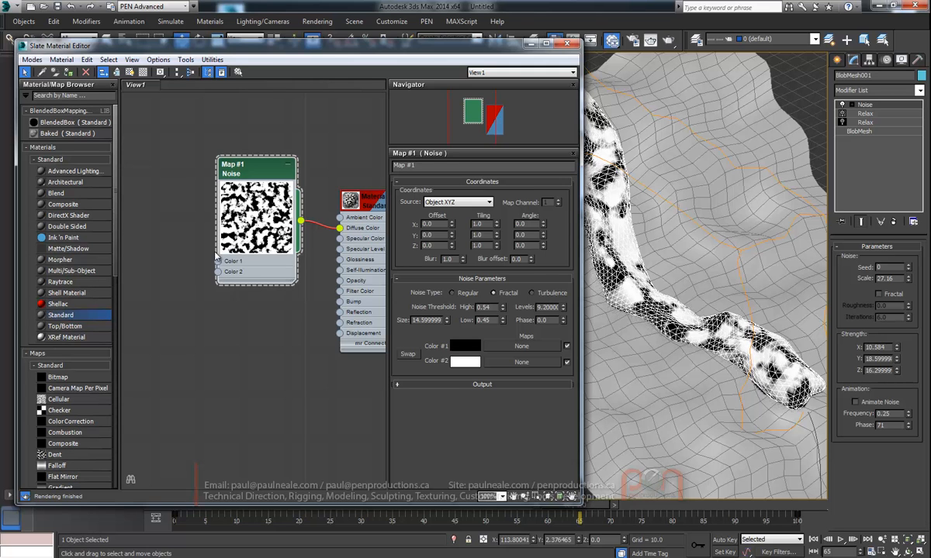
left_click_drag(217, 264, 196, 249)
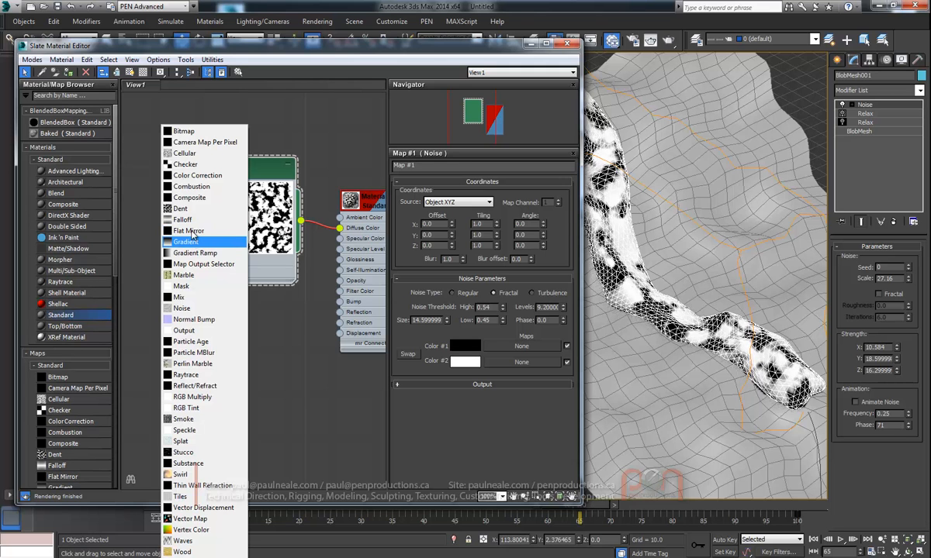
left_click(183, 308)
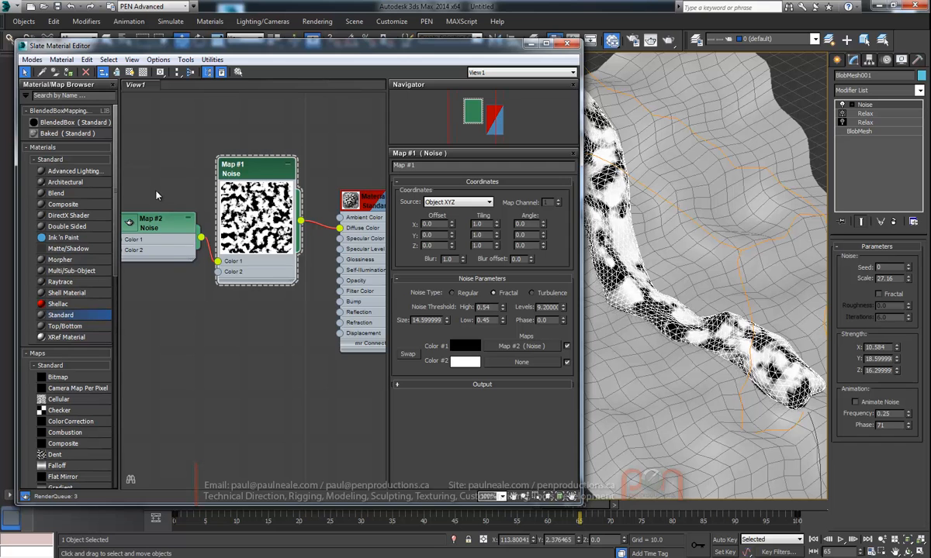
middle_click_drag(170, 184, 255, 184)
double_click(215, 221)
left_click_drag(235, 218, 204, 163)
Turn off the Standard material's realistic display in the viewport
middle_click_drag(297, 191, 169, 197)
right_click(341, 211)
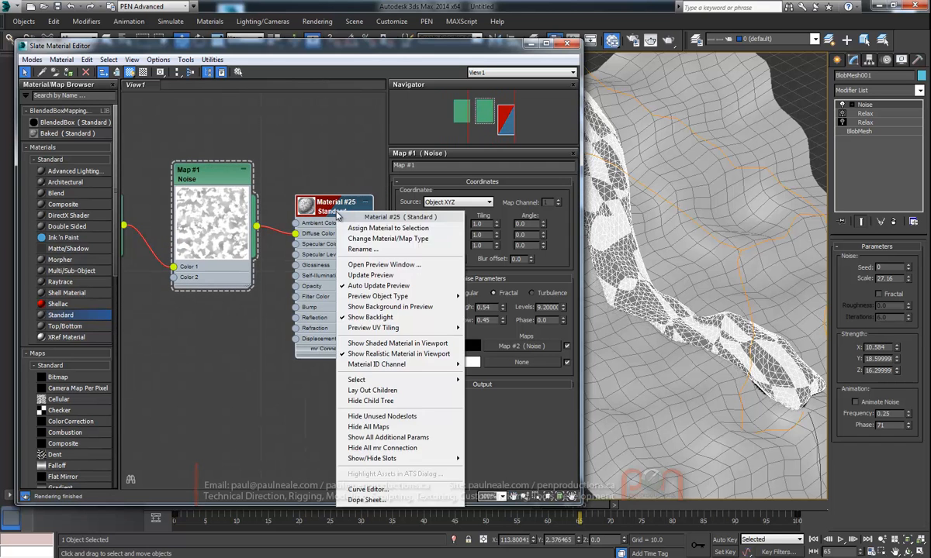
left_click(378, 354)
Open the second Noise map's parameters and set its size to about 17.3
middle_click_drag(120, 234, 288, 234)
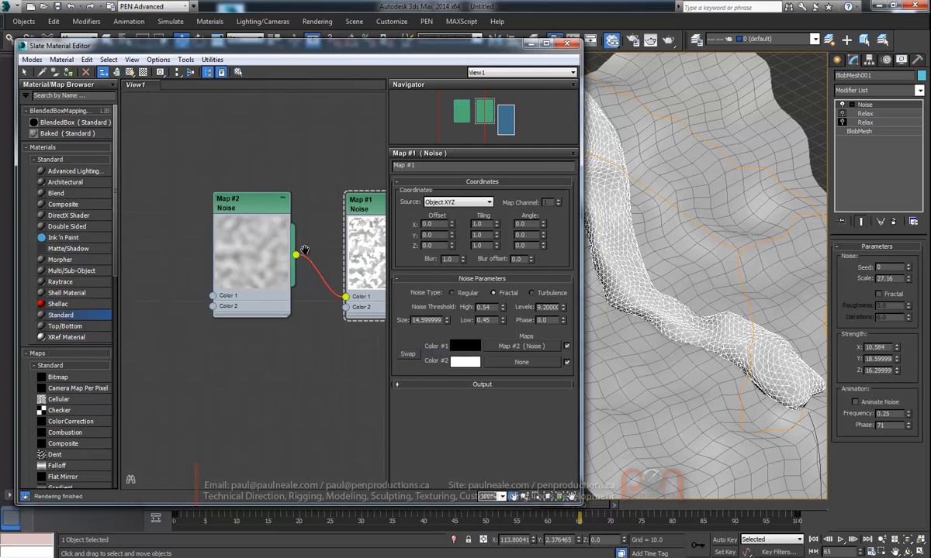
middle_click_drag(252, 207, 241, 198)
left_click(248, 204)
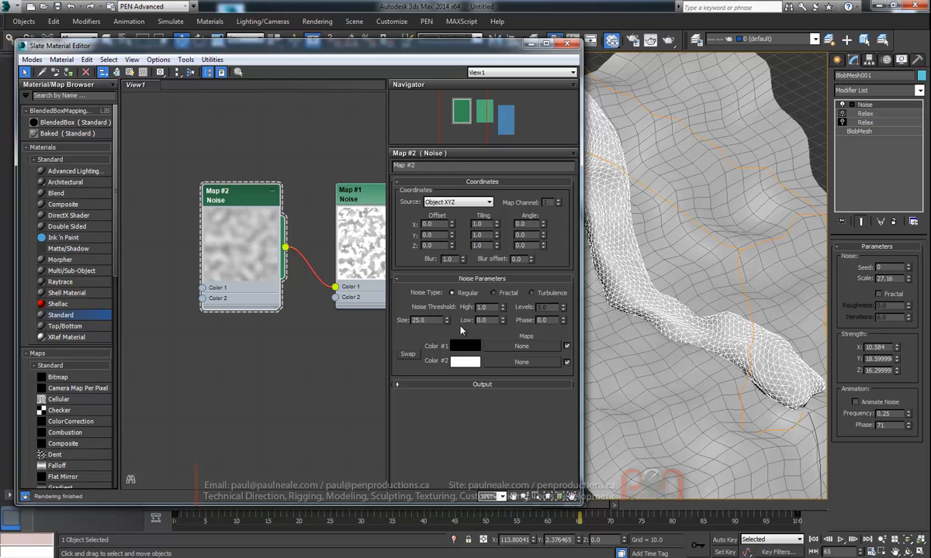
left_click_drag(447, 329, 449, 366)
Set the second Noise map's Color 1 to a dark grey of value 7 and its Color 2 to value 13
left_click(470, 363)
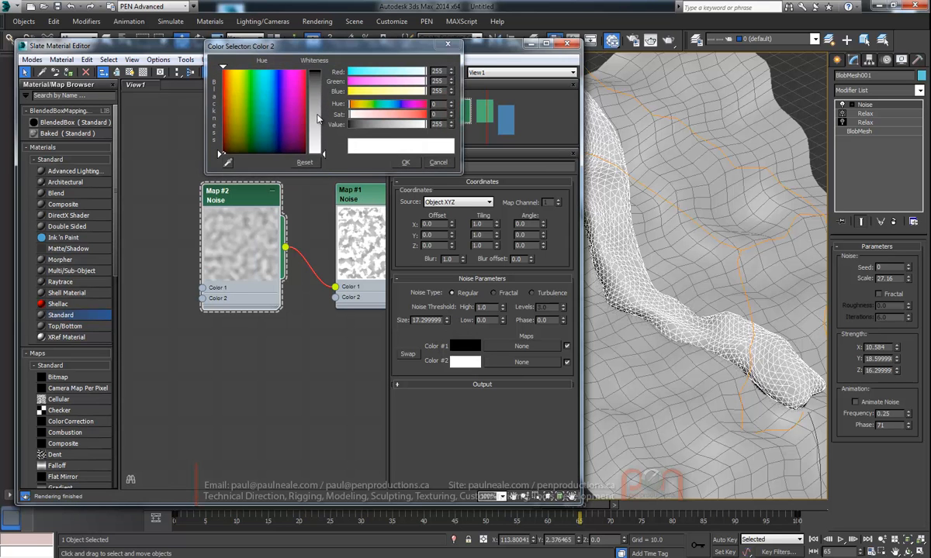
left_click(324, 81)
left_click_drag(324, 81, 325, 82)
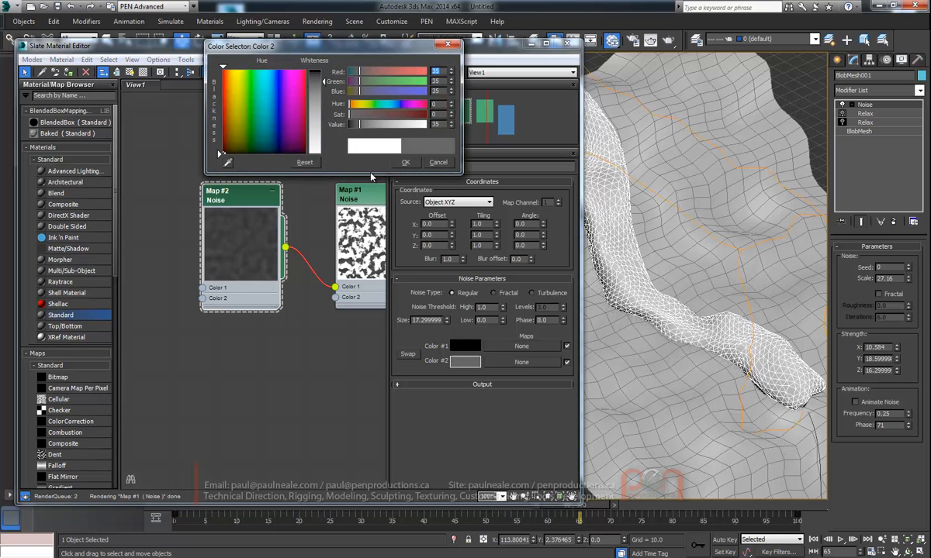
left_click(462, 346)
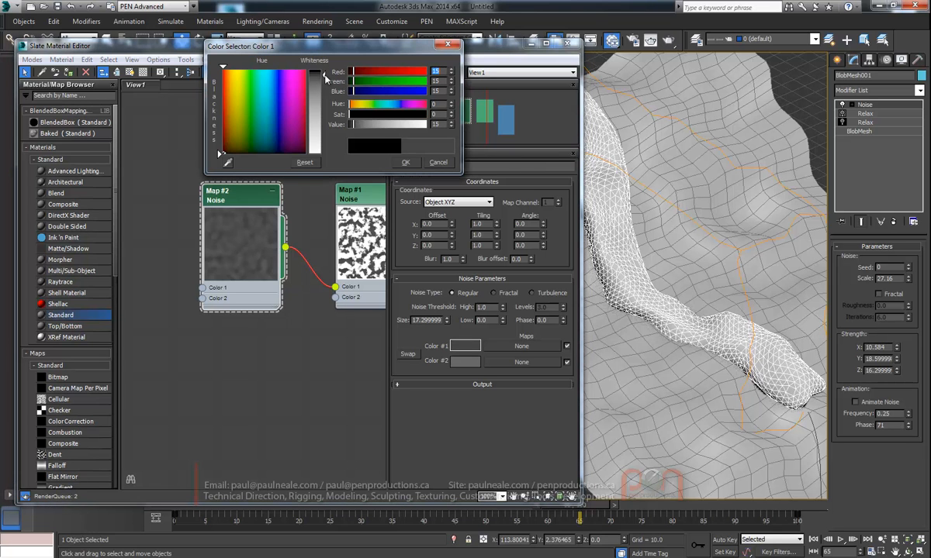
left_click_drag(324, 72, 325, 77)
left_click(465, 362)
left_click(463, 346)
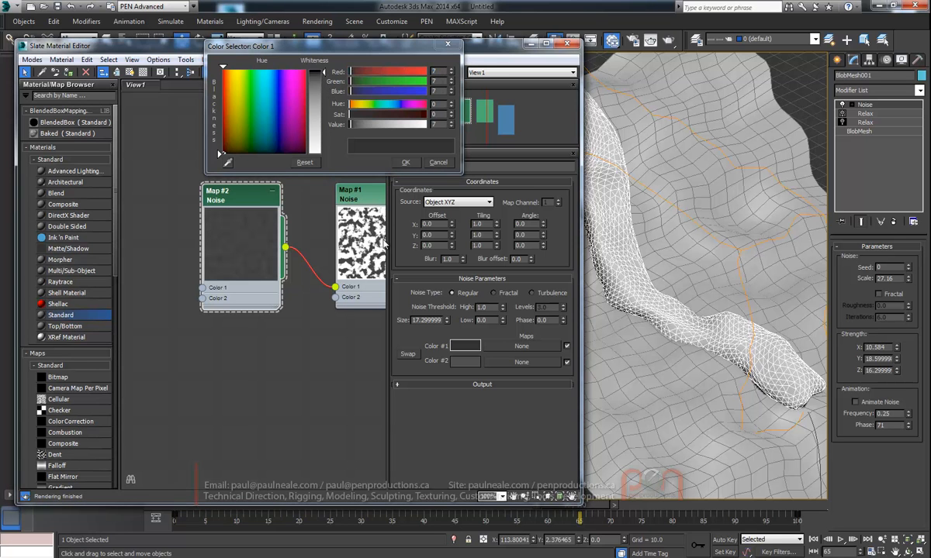
left_click(464, 362)
left_click_drag(325, 77, 324, 75)
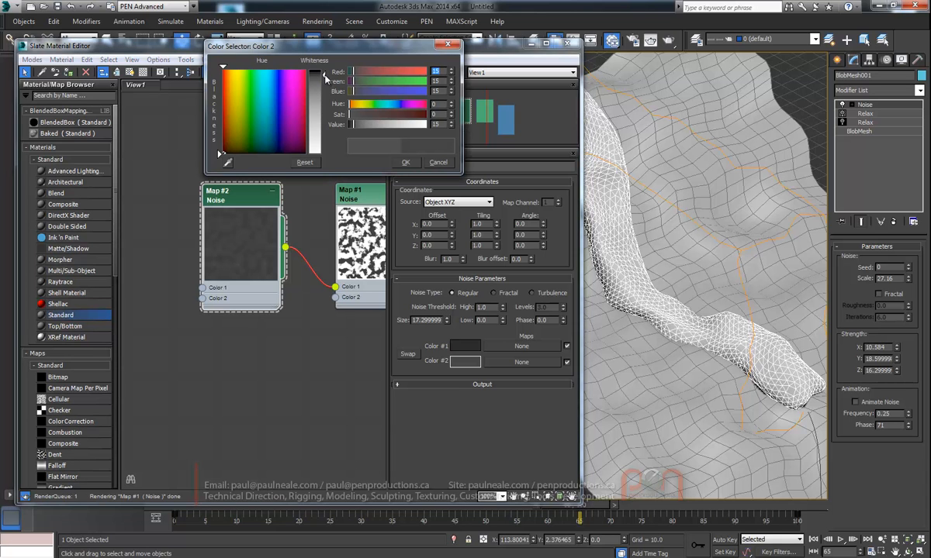
Make the second Noise map Fractal with levels 10, thresholds 0.62 high and 0.439 low, and size about 3.7
left_click(493, 293)
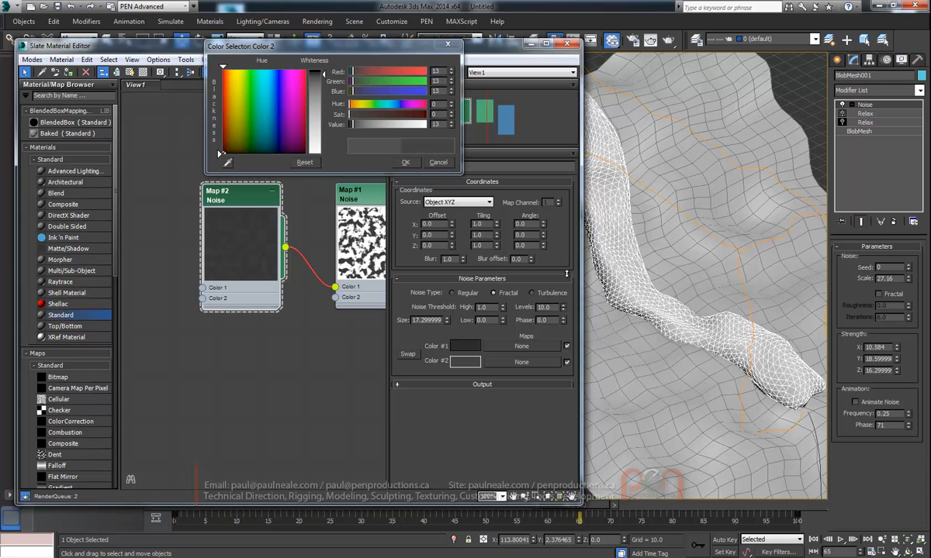
left_click_drag(503, 310, 473, 289)
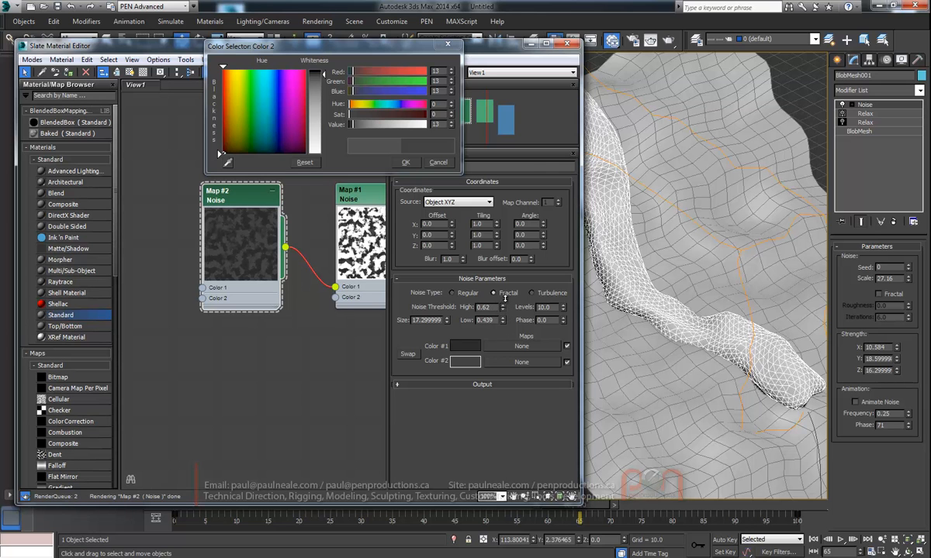
left_click_drag(446, 321, 442, 389)
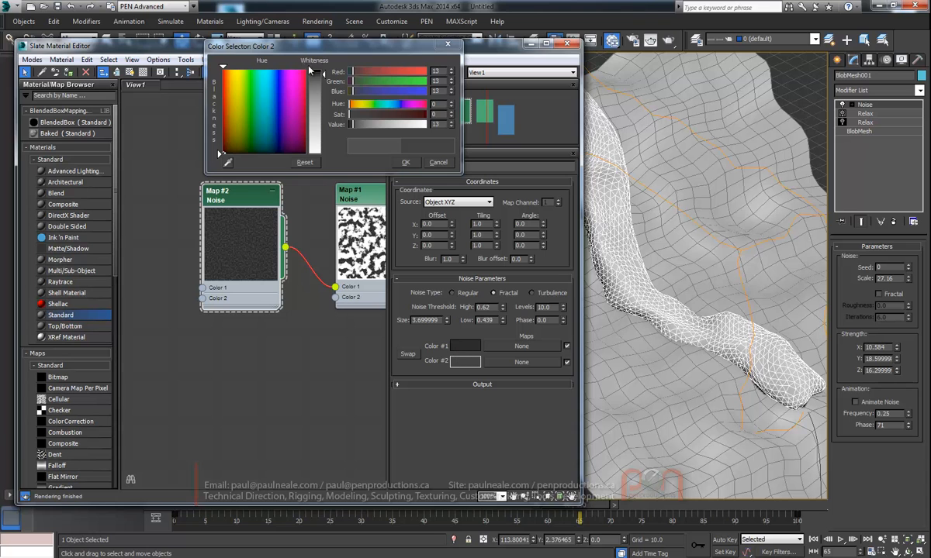
Darken both colors of the second Noise map, Color 1 to value 3, and set its thresholds to 0.75 high and 0.369 low
left_click_drag(324, 75, 324, 72)
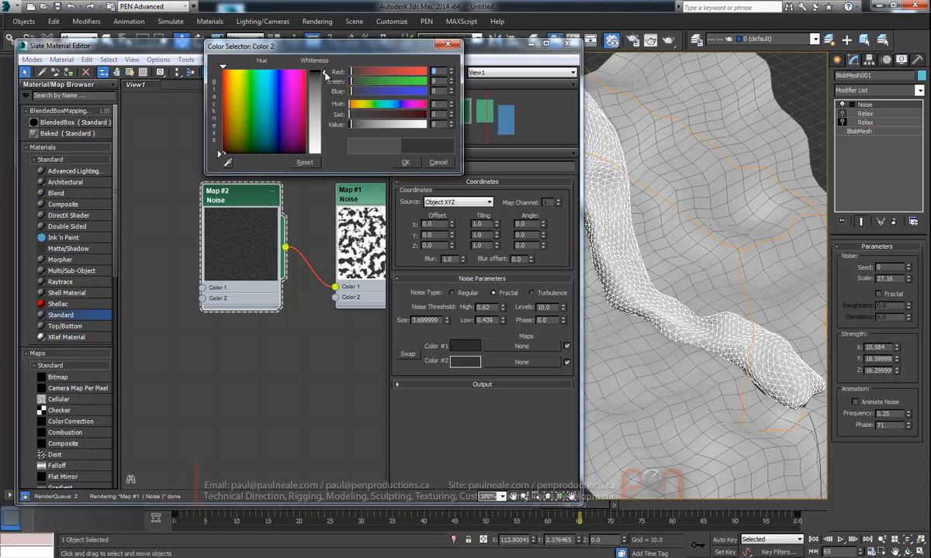
left_click(471, 347)
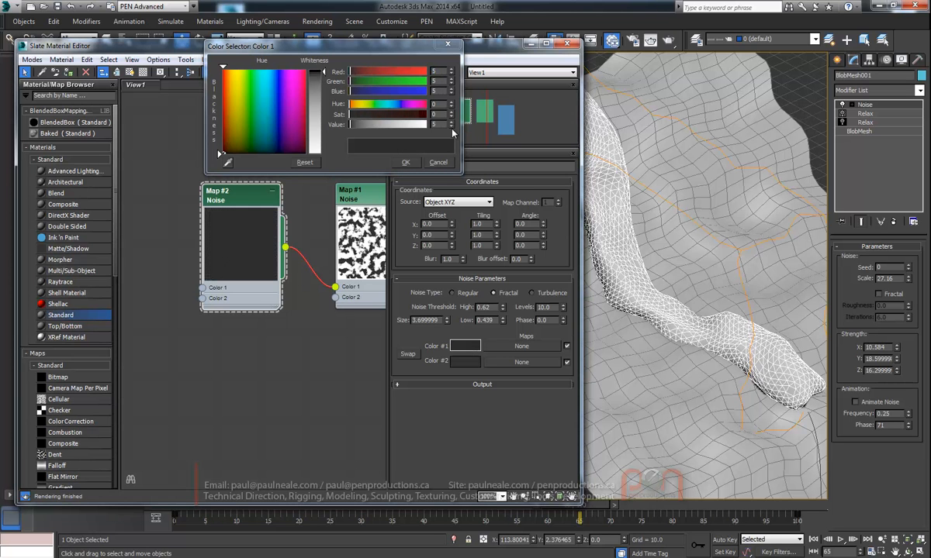
left_click(452, 127)
left_click(452, 127)
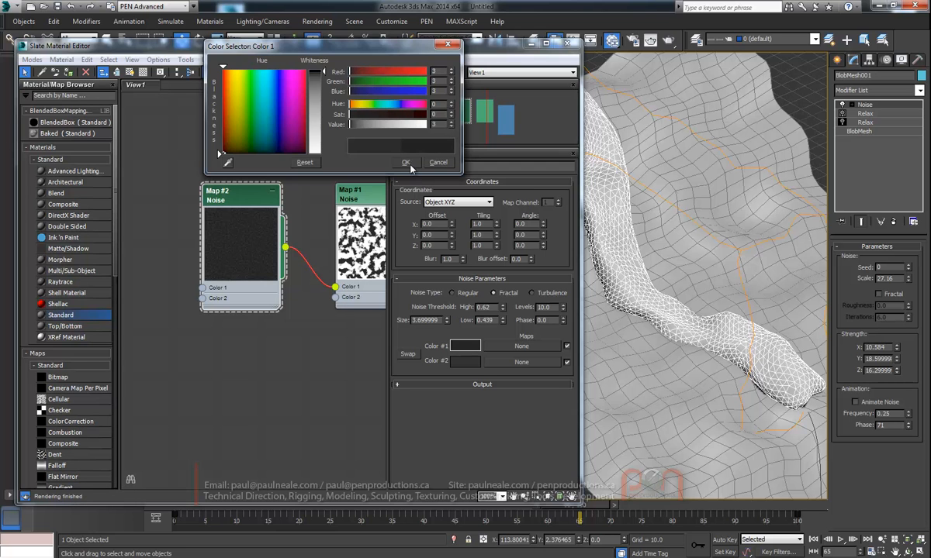
left_click(405, 162)
left_click_drag(239, 204, 217, 163)
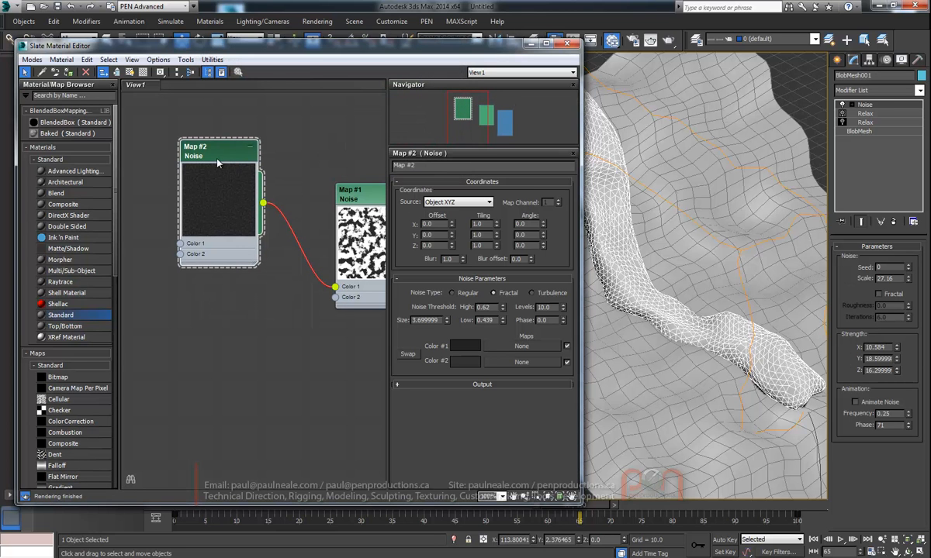
left_click_drag(504, 308, 505, 298)
Connect a new Dent map to Color 2 of the first Noise map and place it below the second Noise map
middle_click_drag(327, 341, 257, 283)
left_click_drag(264, 238, 209, 226)
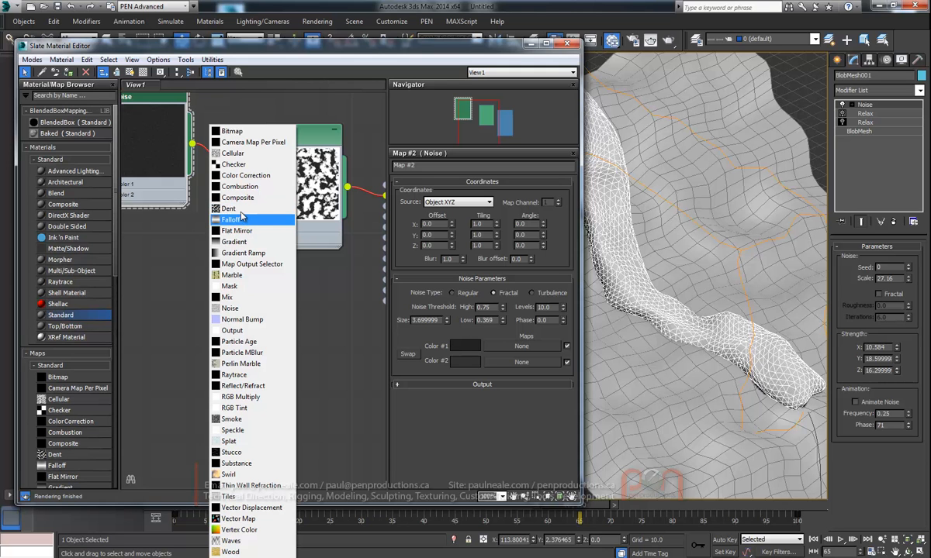
left_click(238, 214)
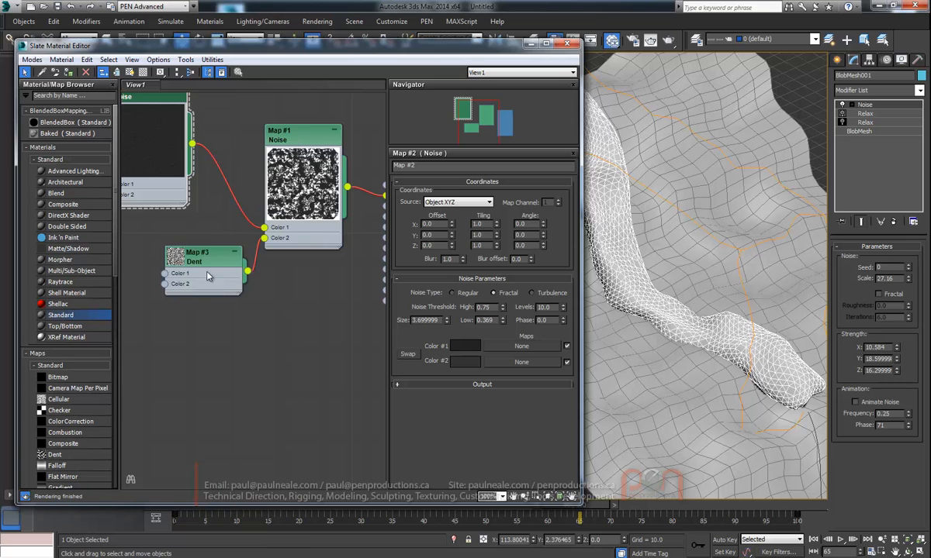
middle_click_drag(223, 271, 310, 272)
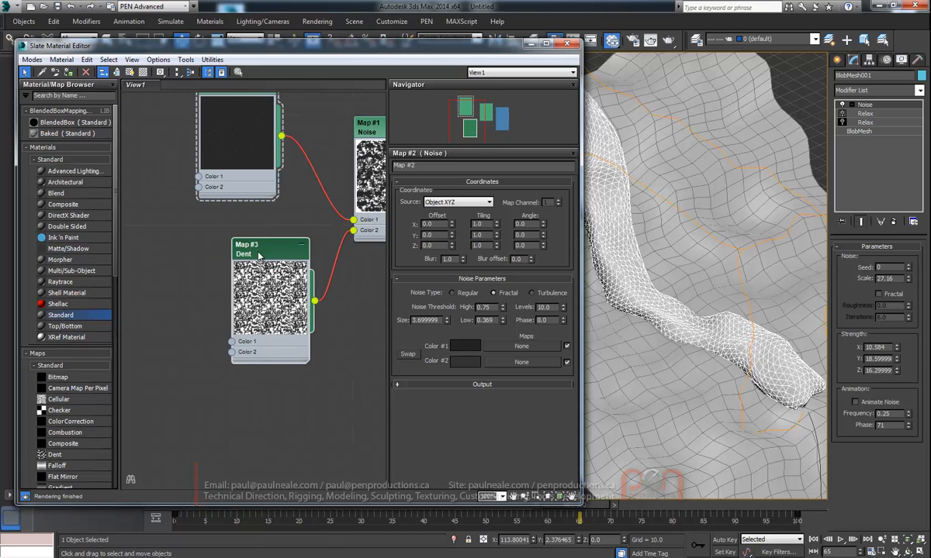
left_click_drag(241, 248, 219, 236)
Readjust the second Noise map's size, and open the Dent map's parameters to set its size to 395
left_click_drag(447, 320, 448, 279)
left_click_drag(250, 239, 239, 229)
left_click_drag(447, 320, 441, 362)
double_click(228, 227)
left_click_drag(458, 293, 458, 293)
left_click_drag(467, 210, 467, 209)
left_click_drag(460, 292, 459, 257)
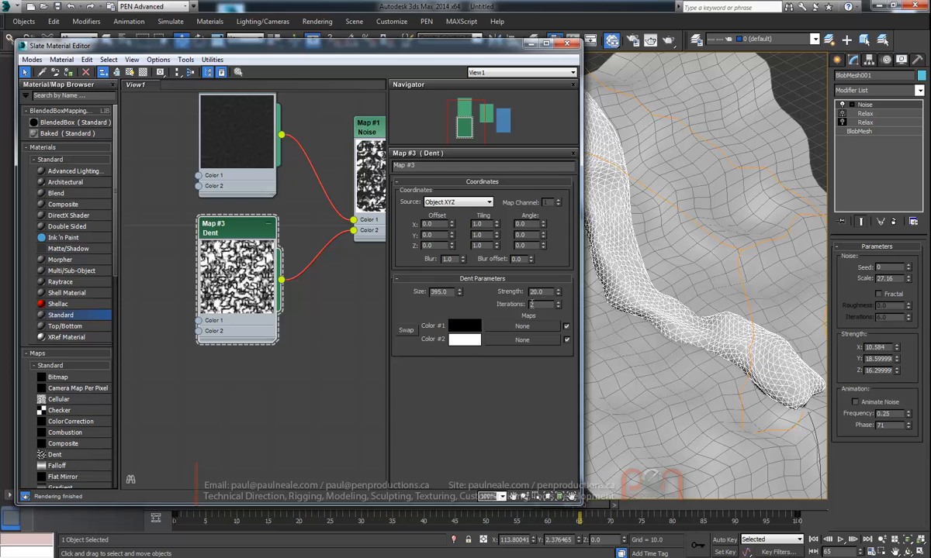
Try different iteration counts on the Dent map and set its iterations back to 2
left_click(558, 303)
left_click(559, 302)
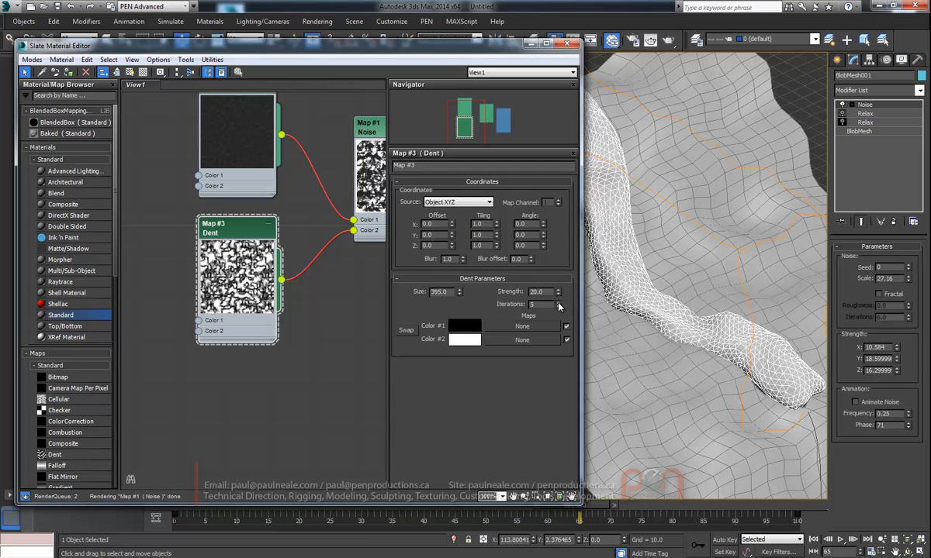
left_click(558, 302)
left_click(558, 303)
left_click_drag(560, 306, 557, 325)
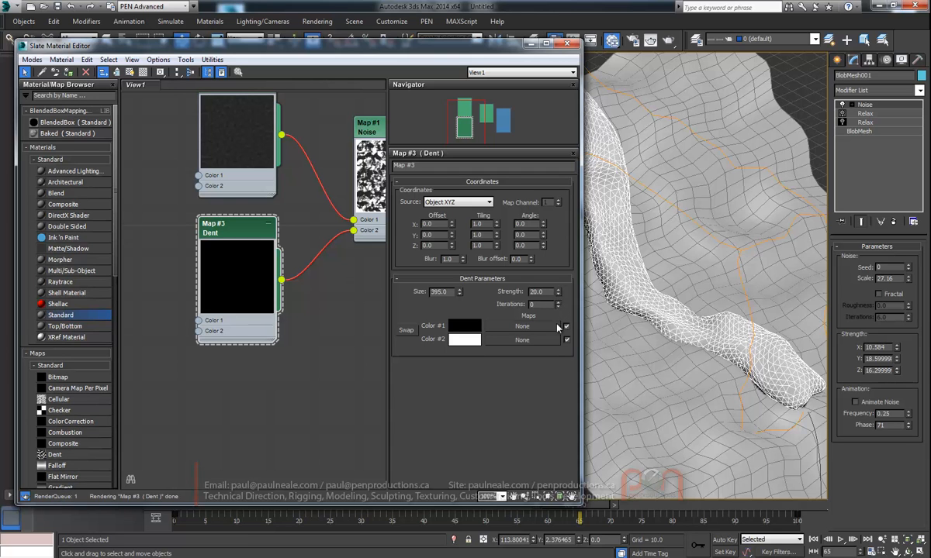
left_click(558, 303)
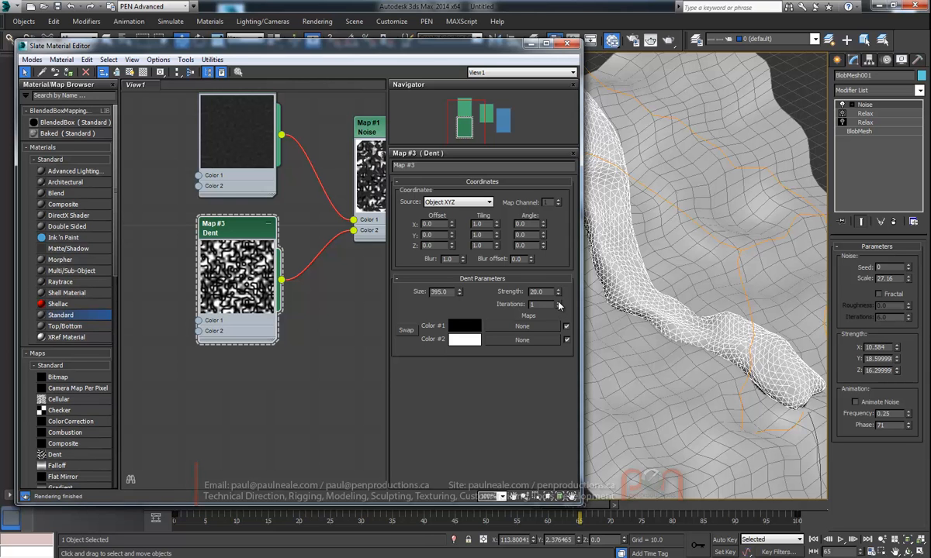
left_click(558, 302)
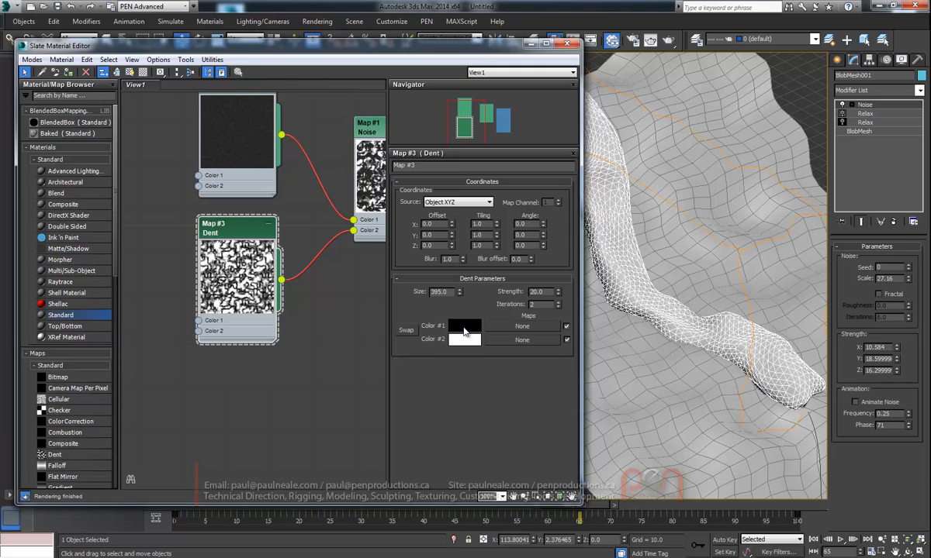
Color the Dent map with dark orange (red 40, green 13, blue 0) for Color 1 and bright orange (213, 60, 0) for Color 2
left_click(465, 332)
left_click(227, 144)
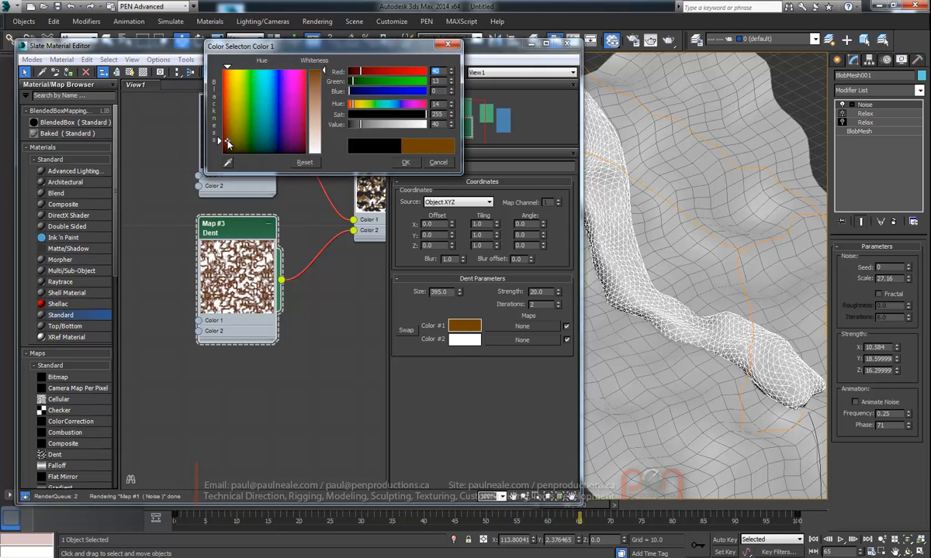
left_click(463, 339)
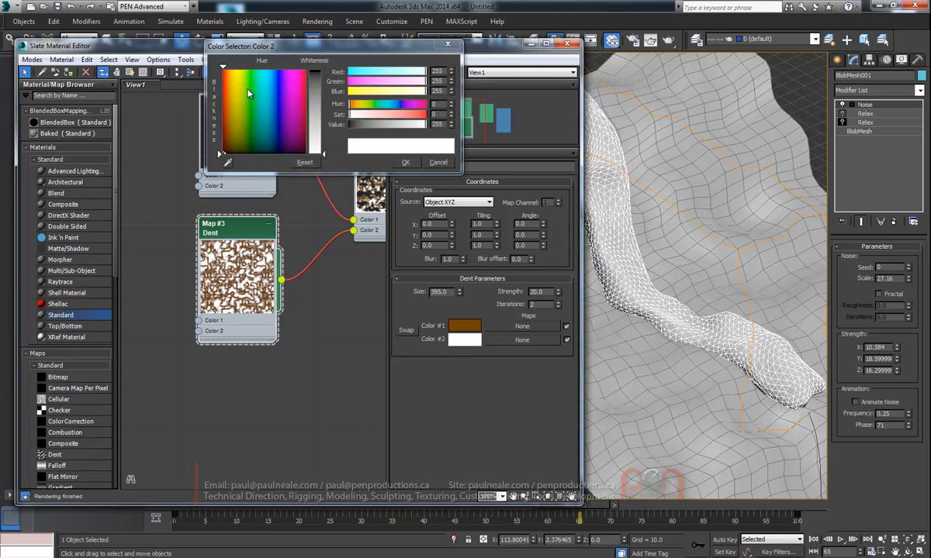
left_click(228, 72)
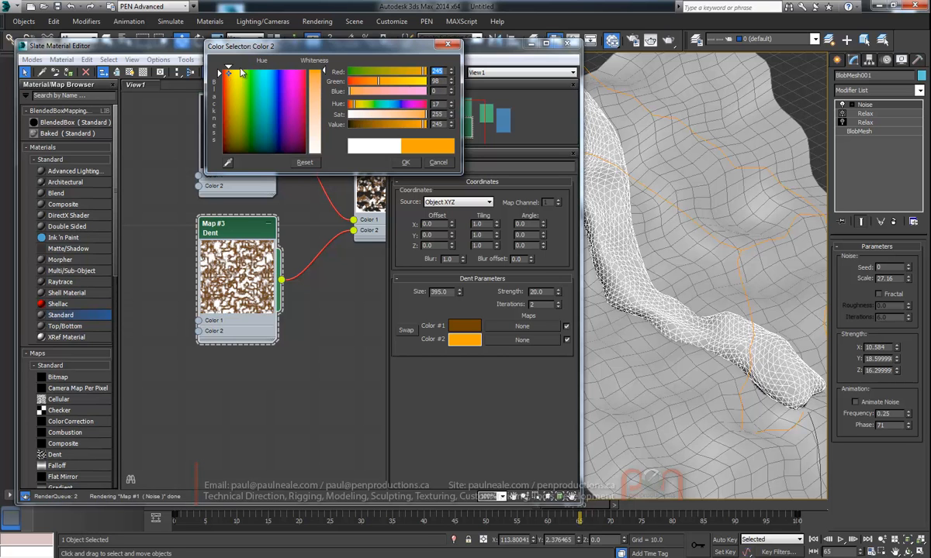
left_click(227, 78)
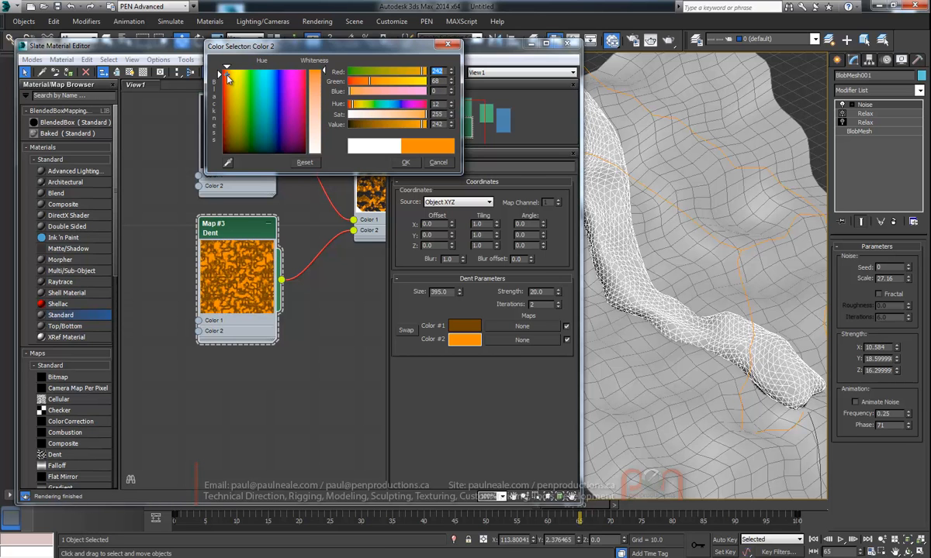
left_click_drag(228, 79, 221, 84)
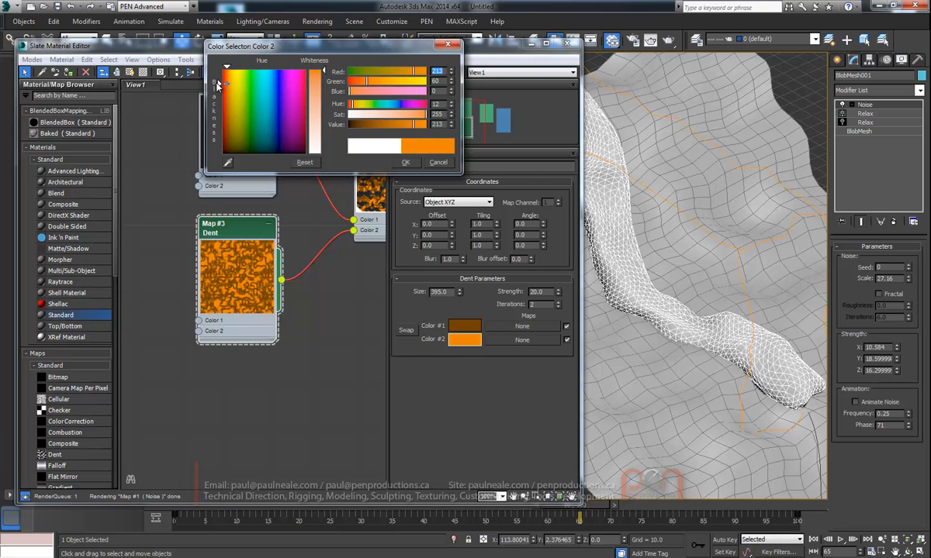
left_click(406, 163)
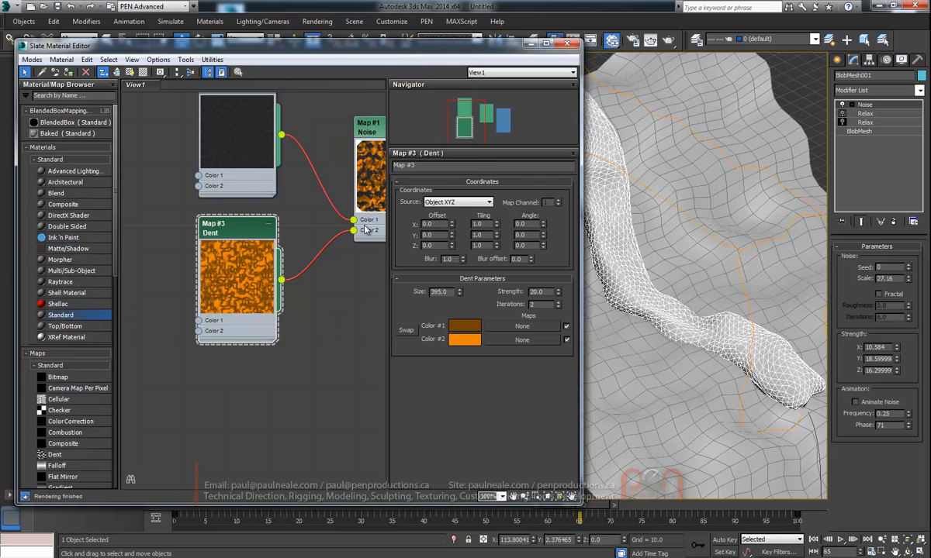
Render the current frame to check the orange and dark material on the flow
middle_click_drag(366, 230, 284, 227)
key("shift+q")
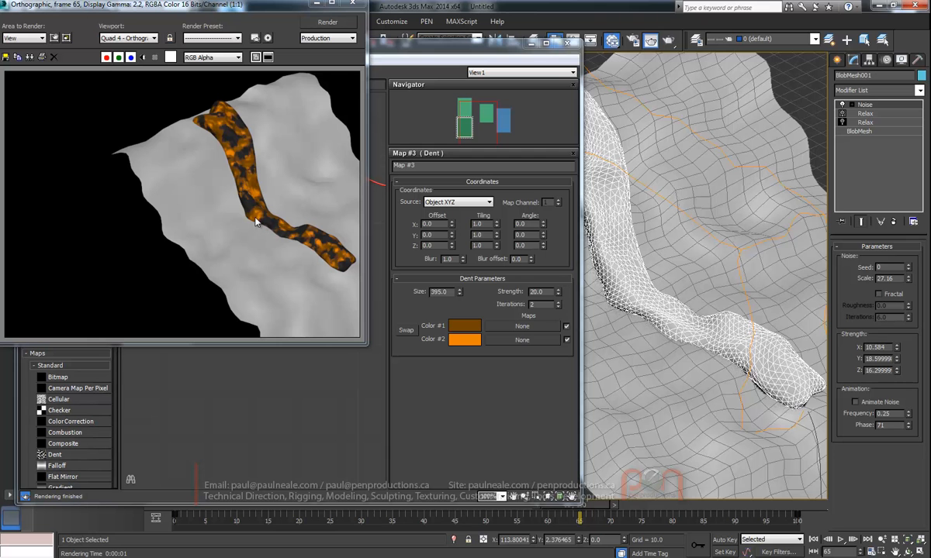
left_click(323, 6)
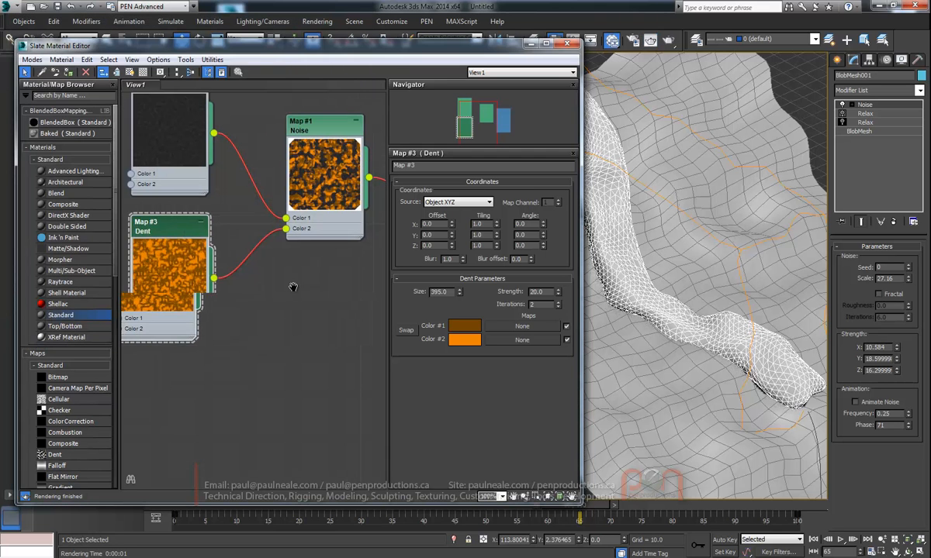
Set the Dent map's size to 487 and test-render the frame
middle_click_drag(163, 231, 198, 227)
left_click_drag(460, 290, 463, 235)
key("F9")
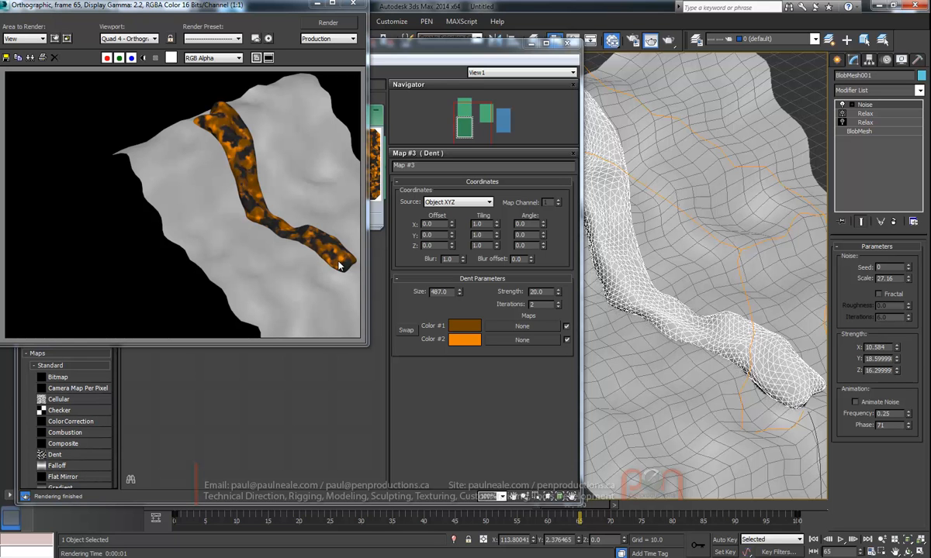
left_click(353, 4)
Set the first Noise map's thresholds to 0.635 high and 0.475 low, and test-render the frame
middle_click_drag(335, 154, 303, 204)
double_click(302, 206)
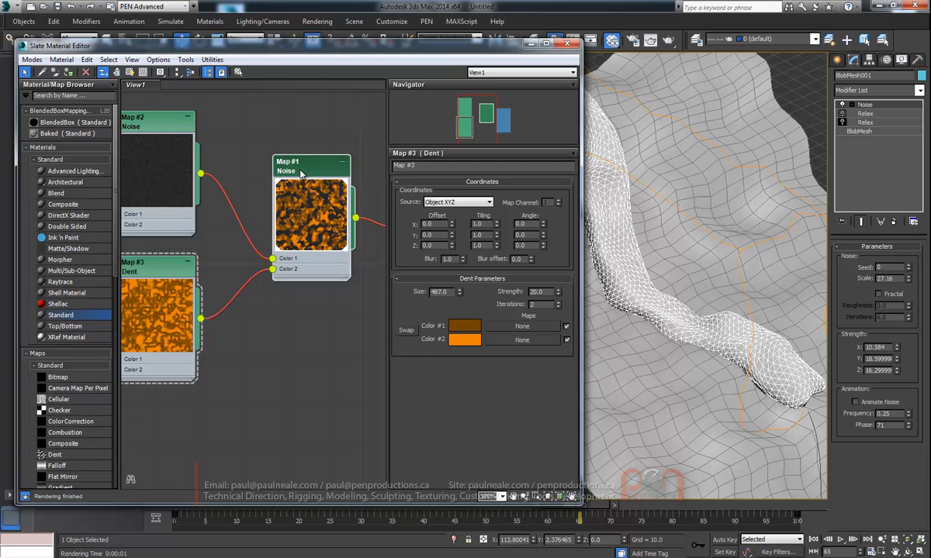
middle_click_drag(305, 316, 317, 298)
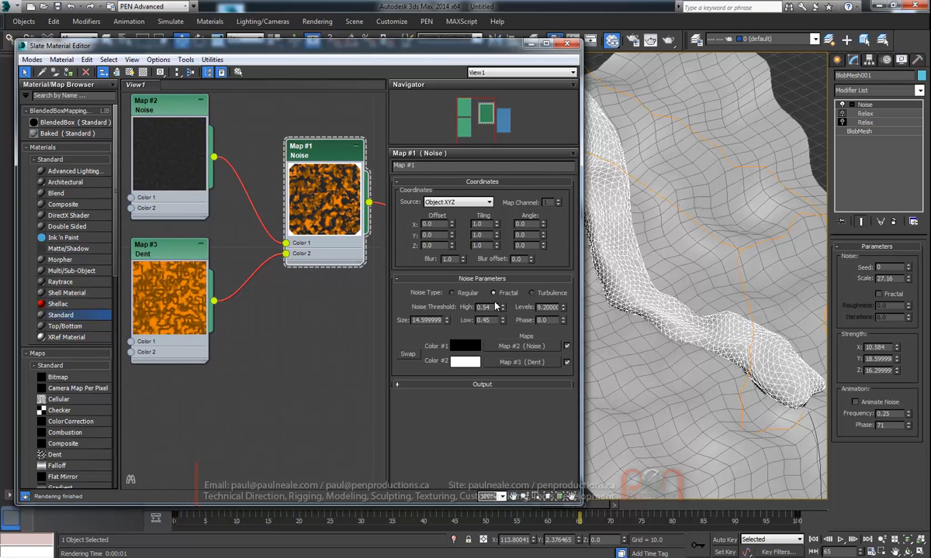
mouse_move(504, 306)
left_mouse_down()
mouse_move(503, 296)
mouse_move(503, 312)
left_mouse_up()
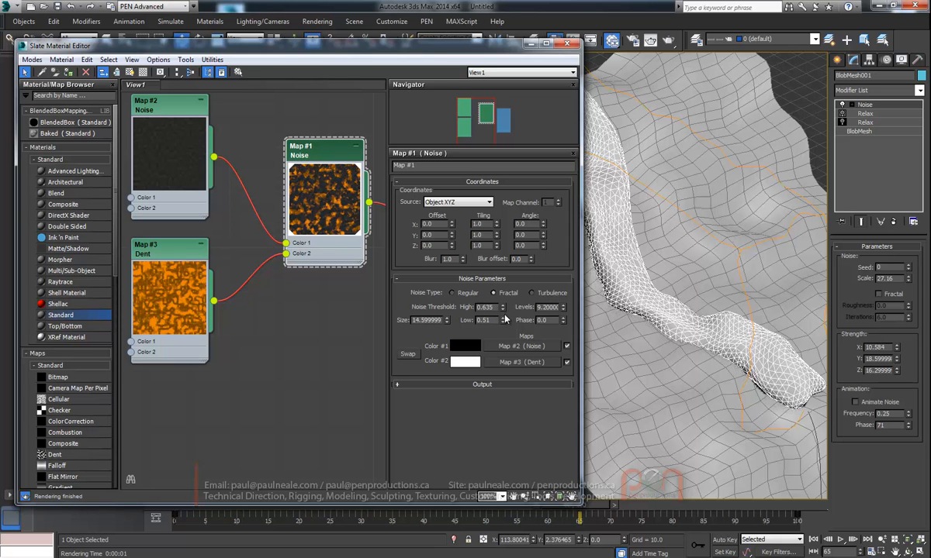
left_click_drag(503, 320, 504, 325)
key("F9")
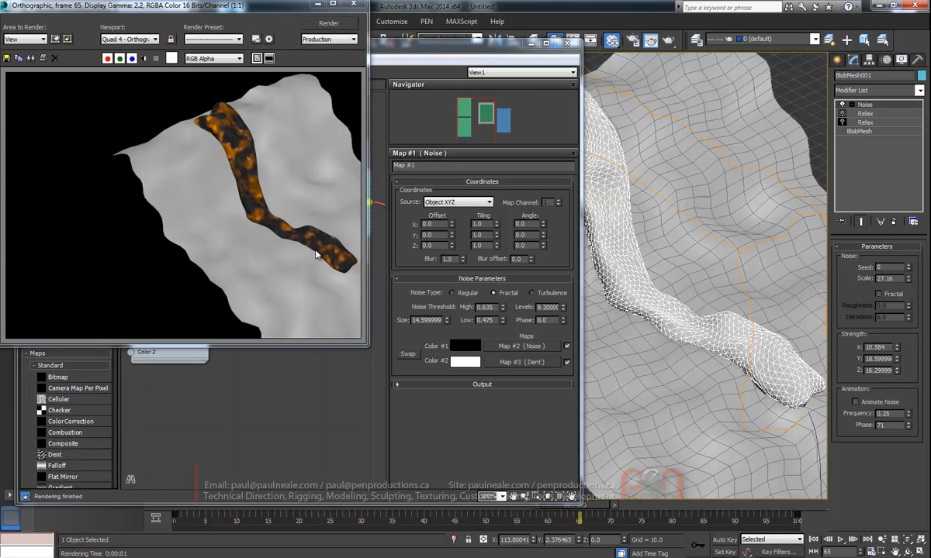
left_click(354, 5)
Connect the first Noise map to the Standard material's Bump input as well and test-render the frame
scroll(295, 326, "up", 2)
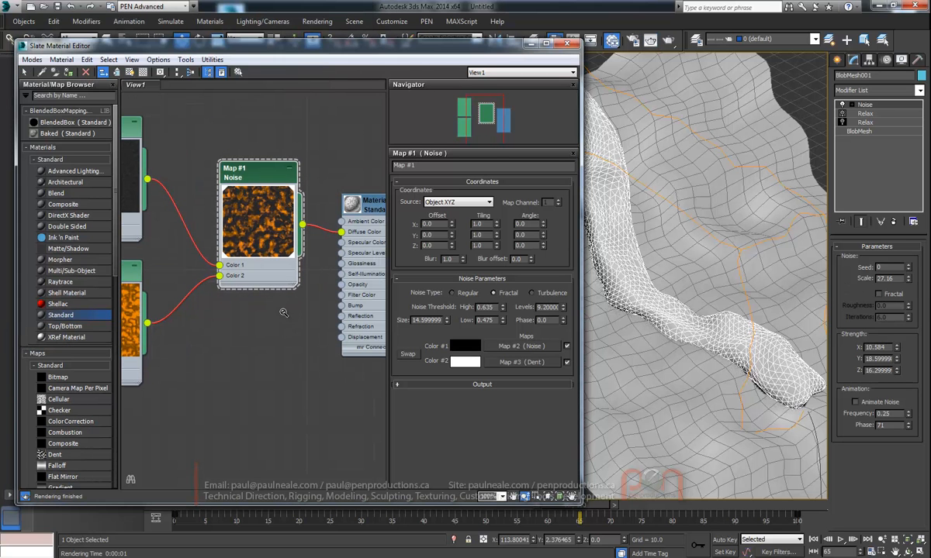
middle_click_drag(204, 333, 186, 295)
left_click_drag(225, 134, 203, 134)
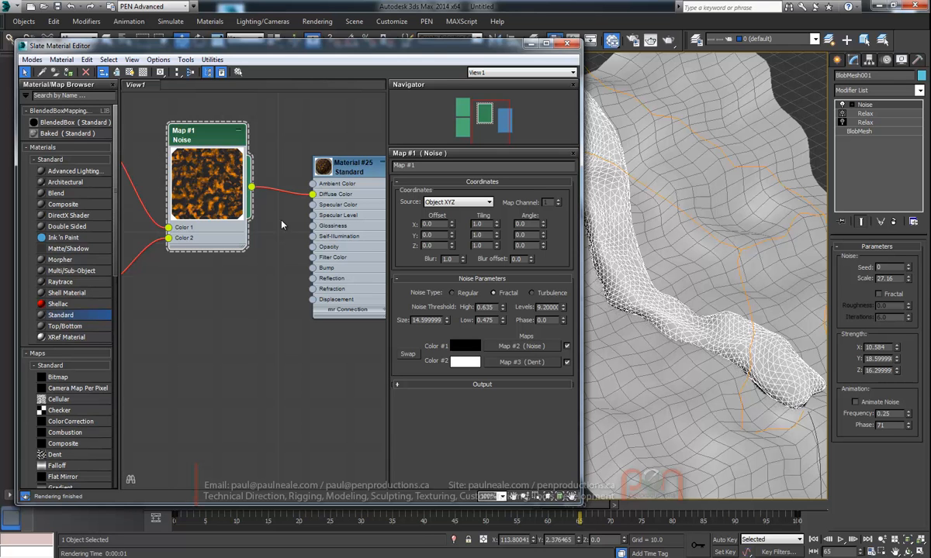
left_click_drag(252, 190, 312, 267)
key("shift+q")
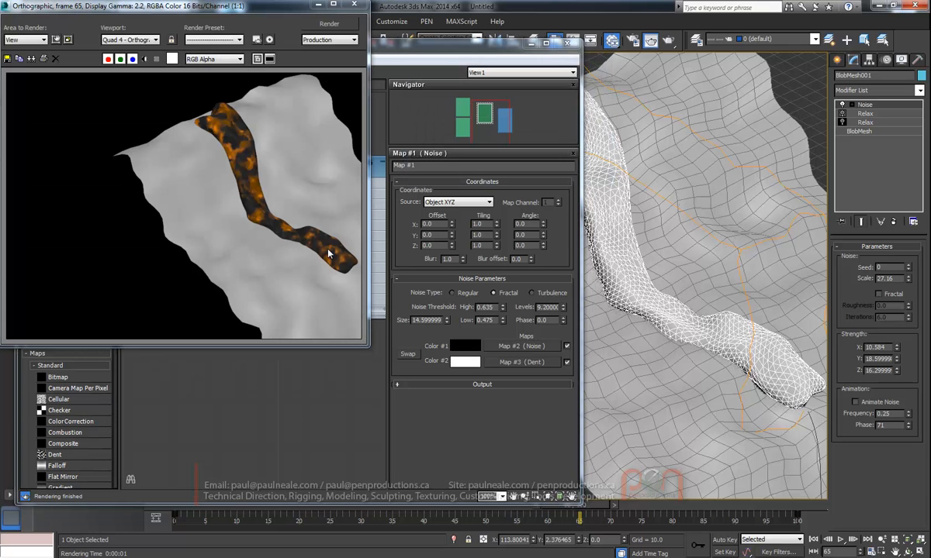
left_click(355, 5)
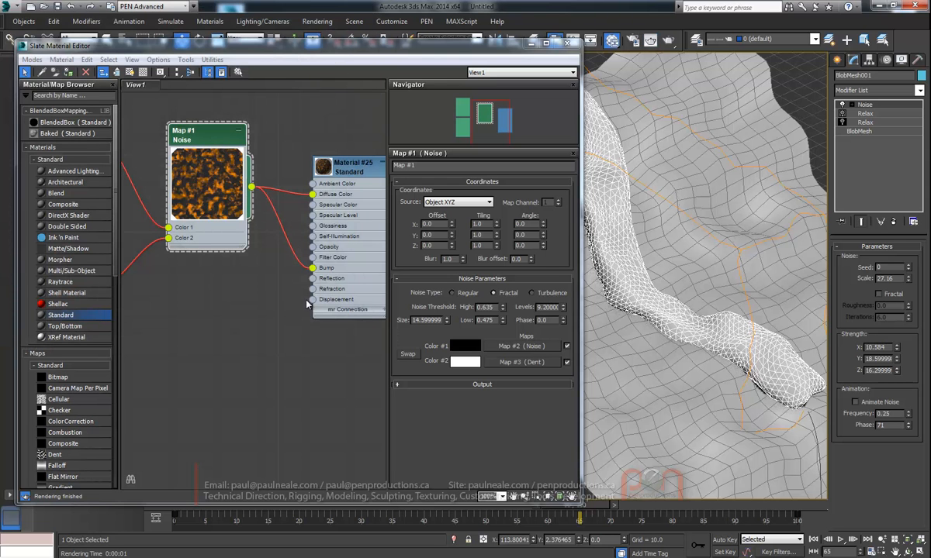
Feed the first Noise map into the material's Displacement through a new Color Correction map, and open its parameters with an enlarged preview
middle_click_drag(205, 193, 263, 180)
left_click_drag(268, 128, 226, 130)
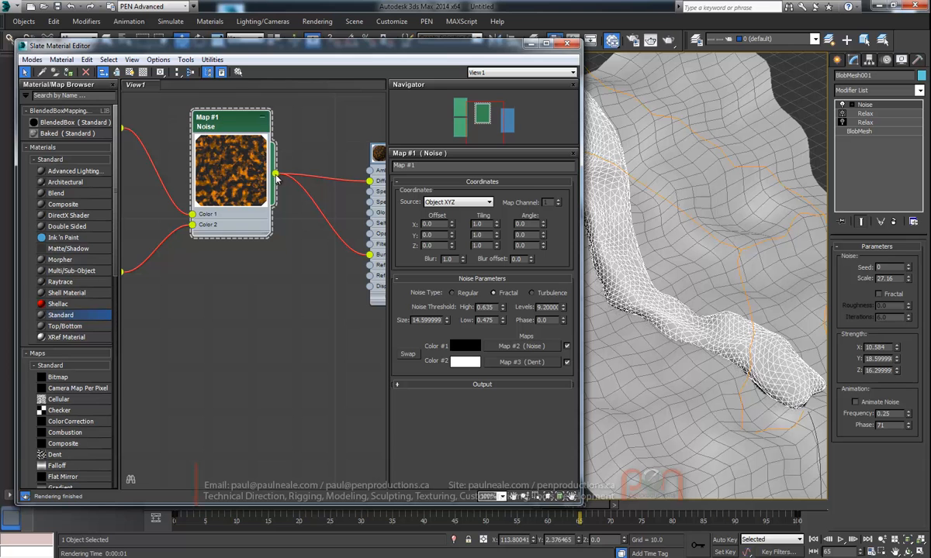
middle_click_drag(284, 308, 249, 305)
right_click(248, 305)
key("Escape")
right_click(248, 305)
mouse_move(332, 329)
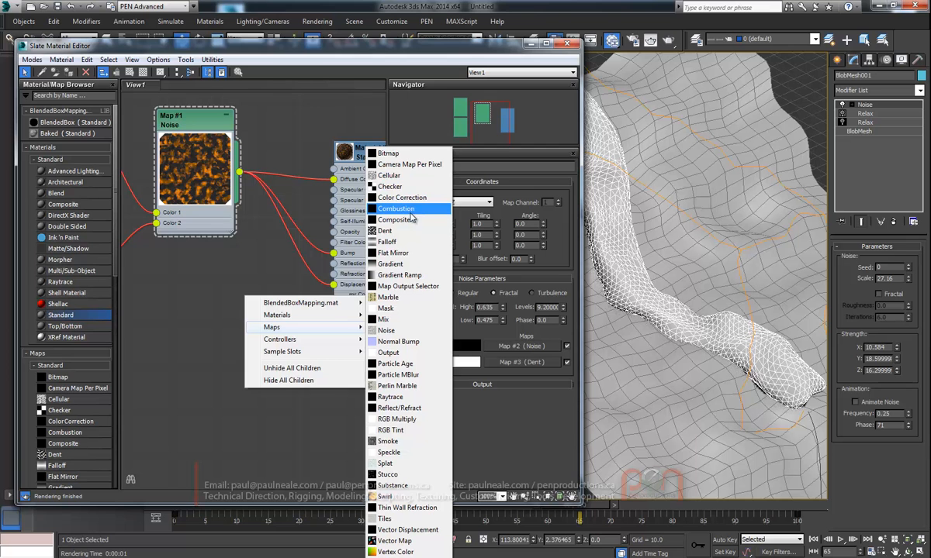
left_click(410, 198)
mouse_move(248, 291)
left_mouse_down()
mouse_move(269, 289)
mouse_move(314, 256)
mouse_move(257, 287)
left_mouse_up()
double_click(251, 270)
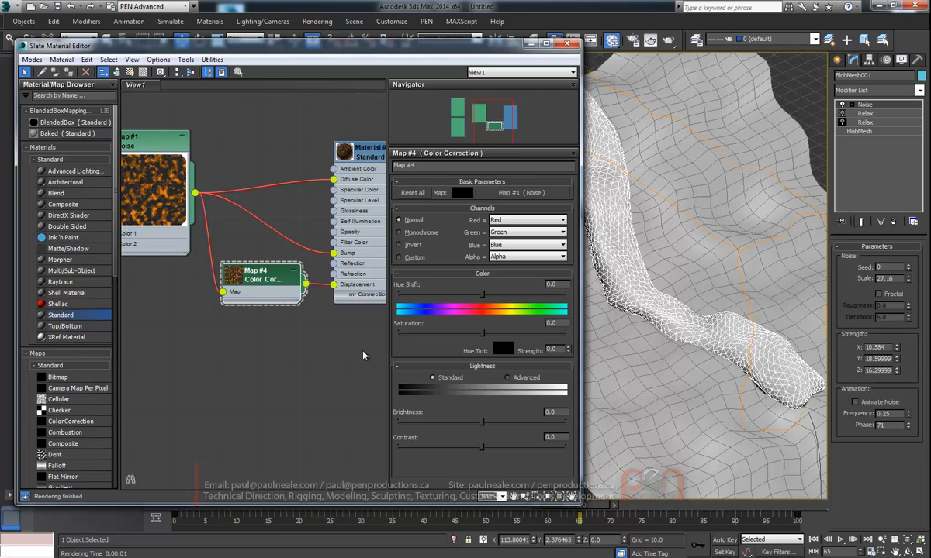
double_click(233, 277)
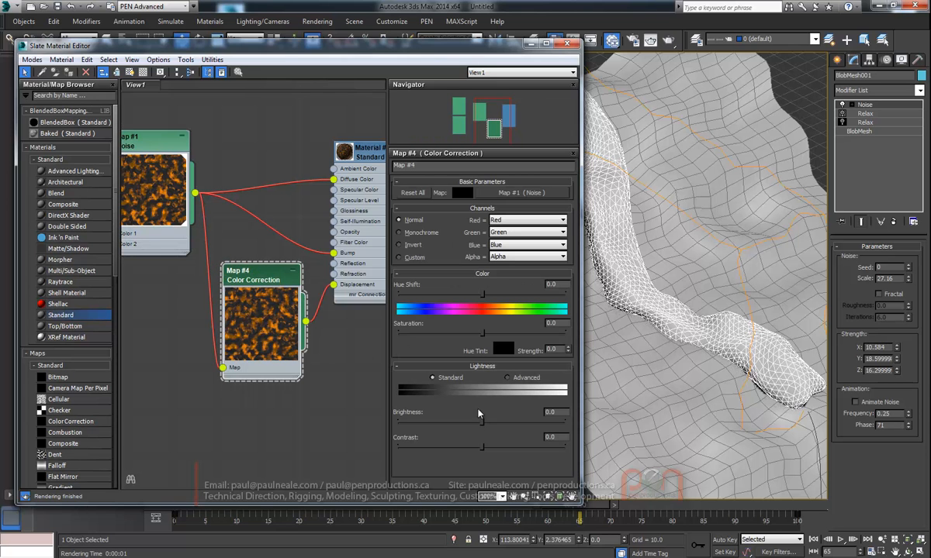
Set the Color Correction map's brightness to about 10.96 and contrast to about 33.55, try Monochrome, switch to Invert and test-render
mouse_move(483, 428)
left_mouse_down()
mouse_move(450, 420)
mouse_move(508, 449)
mouse_move(489, 425)
left_mouse_up()
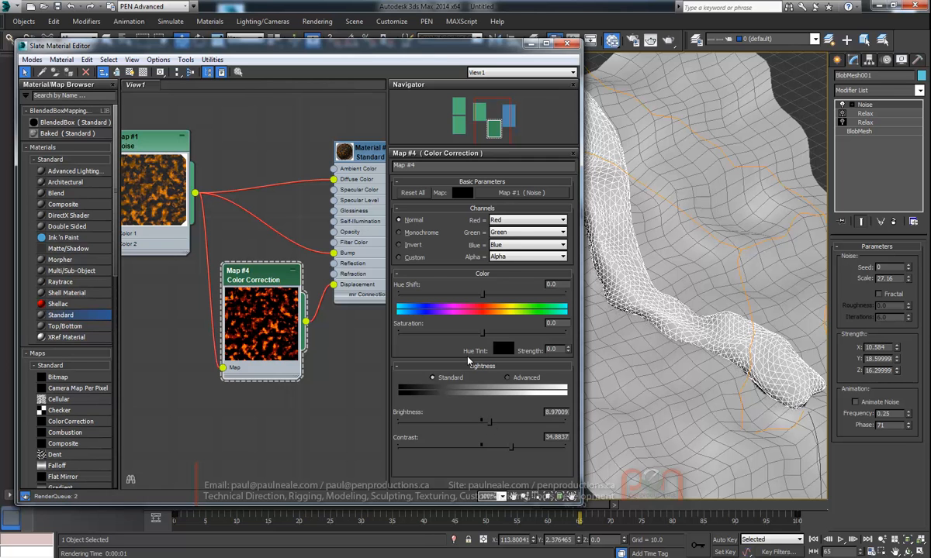
left_click(410, 234)
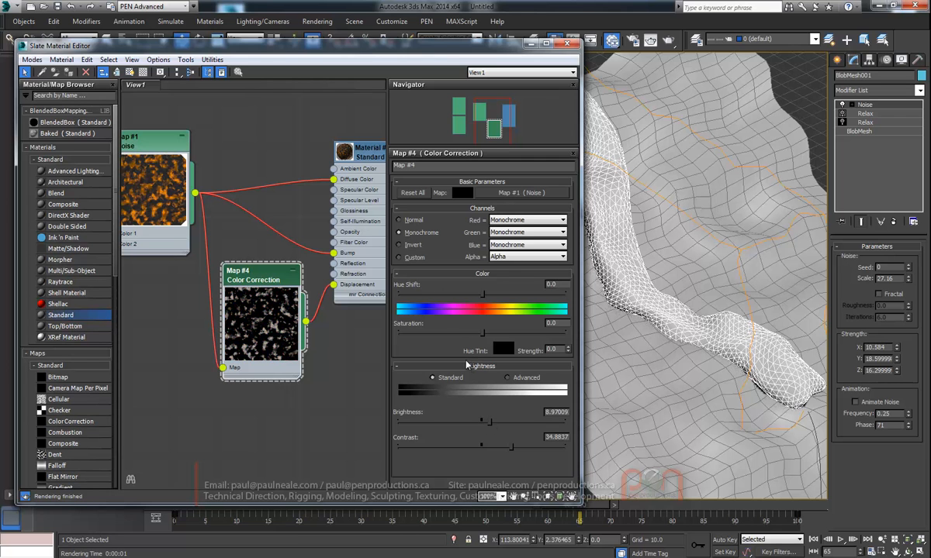
left_click_drag(512, 448, 490, 424)
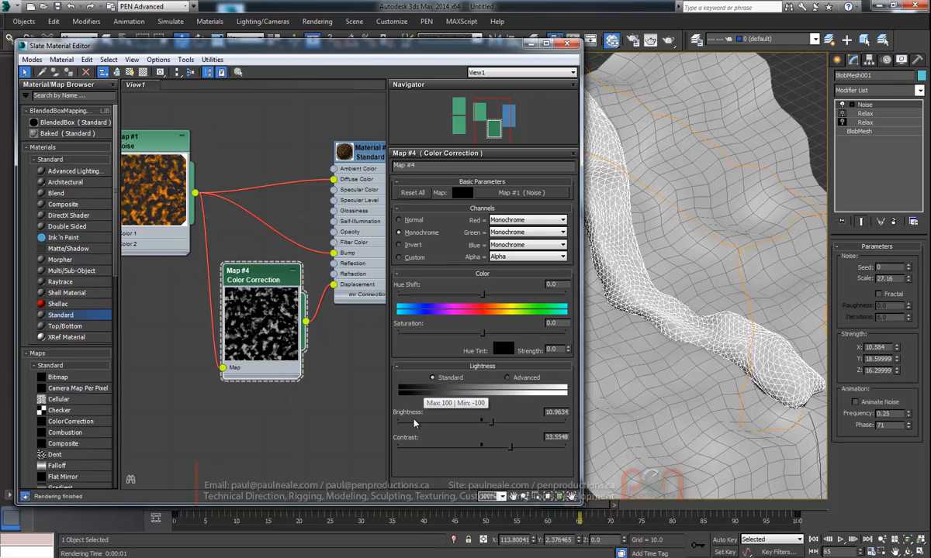
left_click(400, 245)
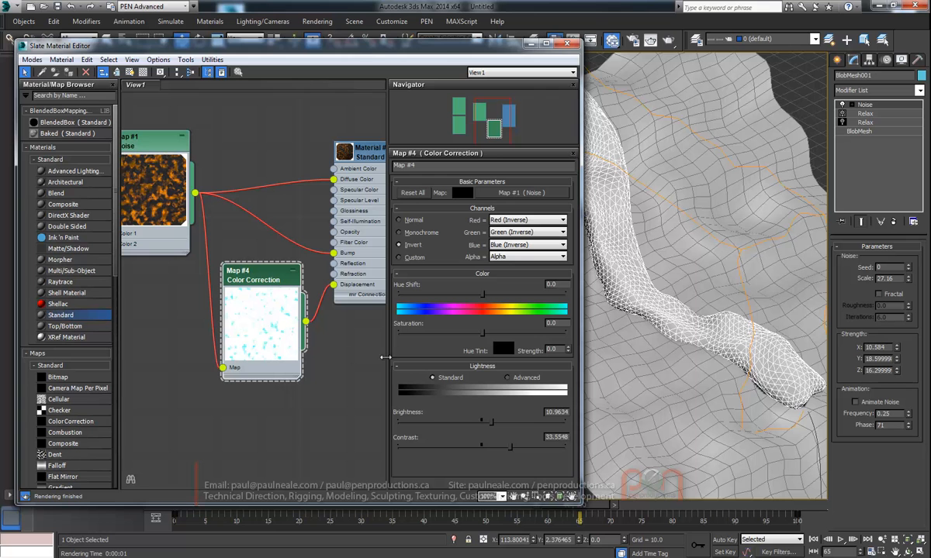
key("shift+q")
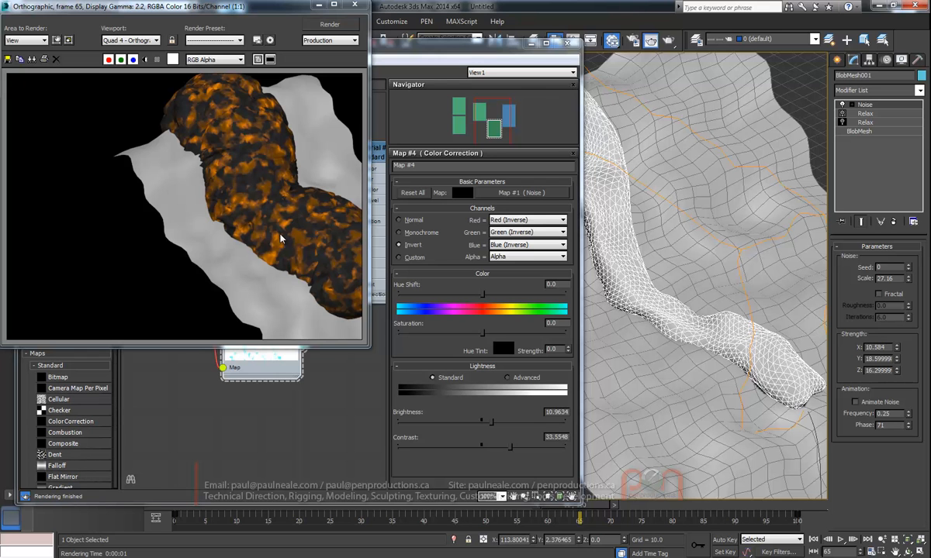
left_click(320, 5)
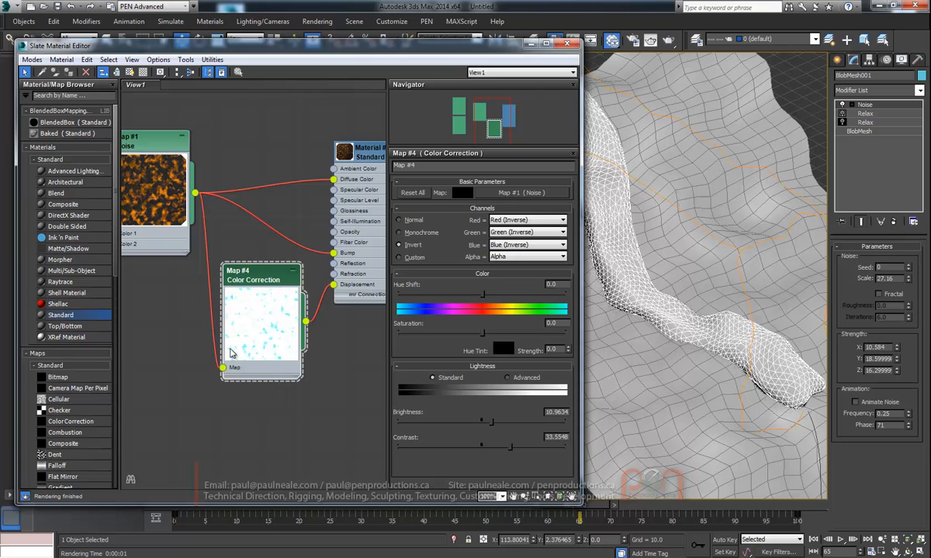
Delete the Color Correction map from the material graph
middle_click_drag(210, 307, 294, 295)
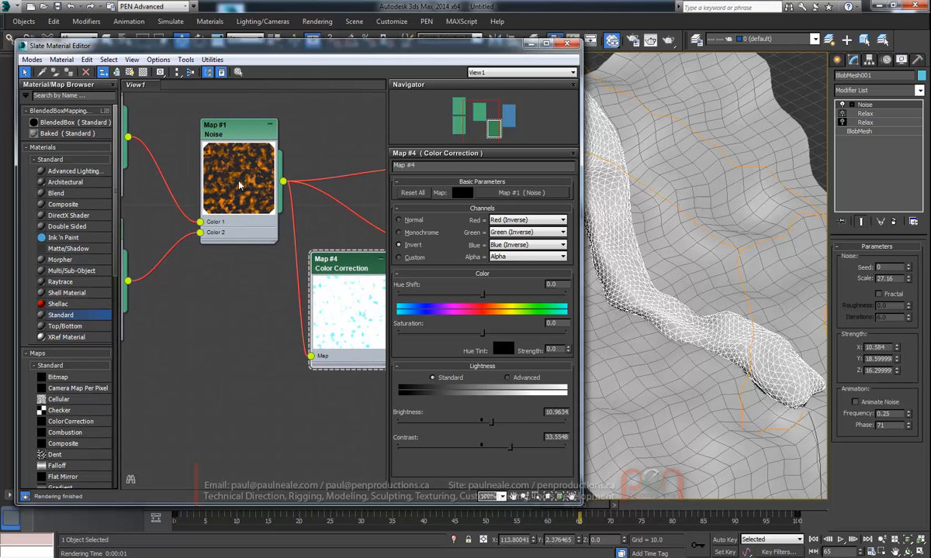
left_click(233, 137)
middle_click_drag(259, 193, 244, 184)
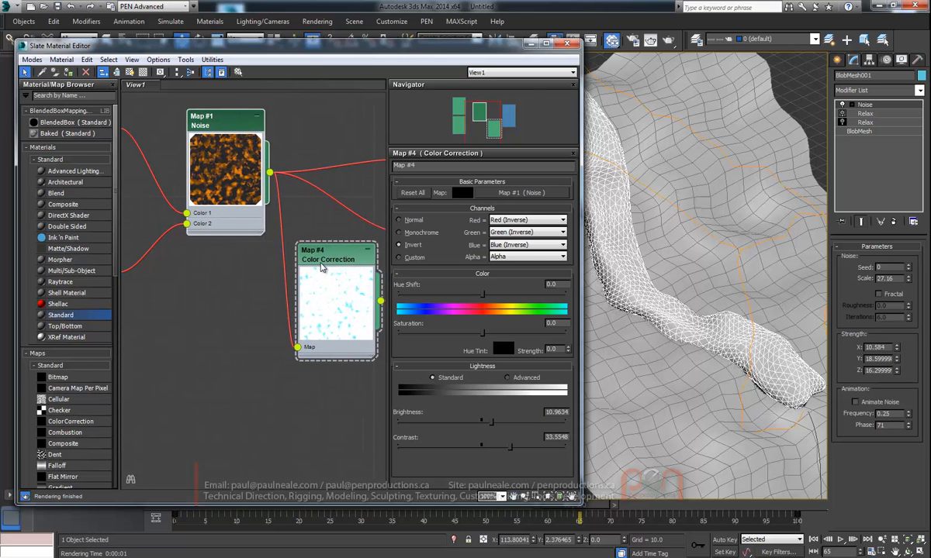
middle_click_drag(193, 273, 167, 263)
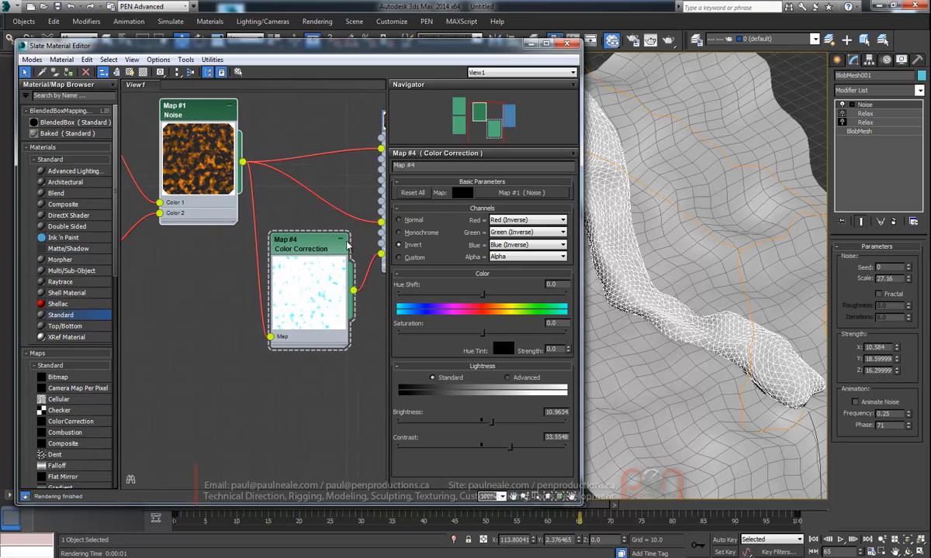
key("Delete")
Clone the first Noise map, place the copy below it, and move the second Noise map and the Dent map up
left_click(213, 110)
left_click_drag(201, 116, 203, 264, "shift")
left_click_drag(204, 276, 203, 273)
middle_click_drag(267, 267, 395, 214)
left_click_drag(177, 171, 176, 104)
left_click_drag(172, 312, 163, 224)
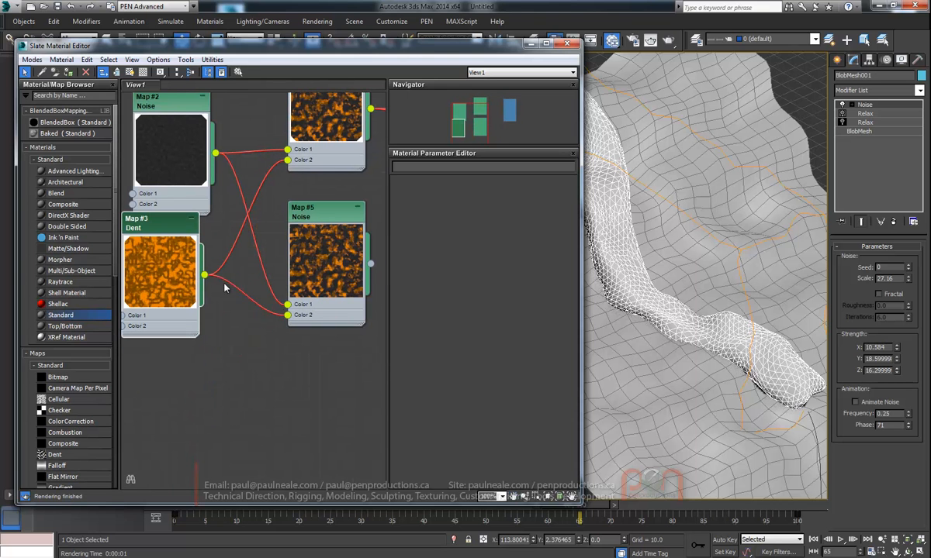
Disconnect both color maps from the copied Noise map and connect the copy to the material's Displacement input
left_click_drag(288, 305, 259, 319)
middle_click_drag(258, 315, 77, 327)
left_click_drag(152, 220, 152, 195)
middle_click_drag(230, 241, 237, 255)
left_click_drag(194, 268, 334, 227)
Swap the copied Noise map's colors so Color 1 is white and Color 2 is black, and test-render the displacement
double_click(161, 227)
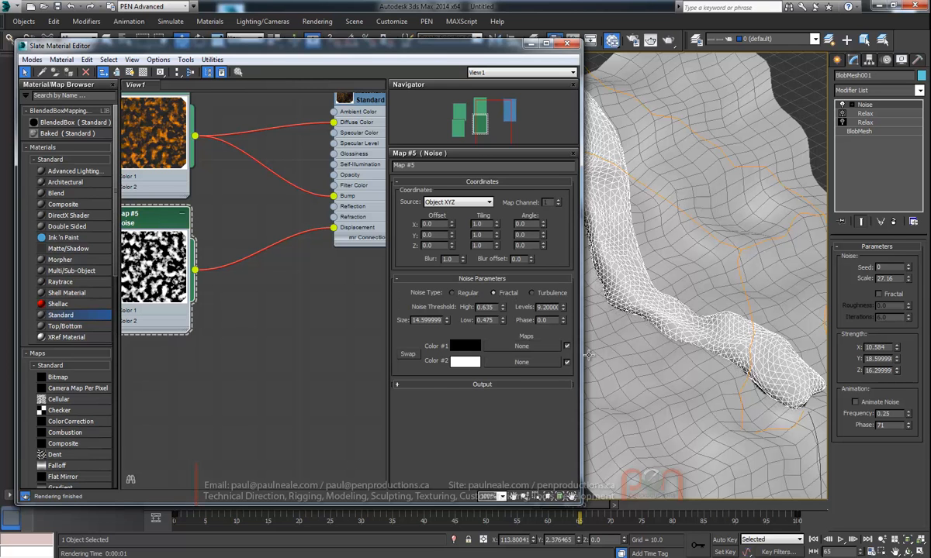
left_click_drag(471, 350, 471, 361)
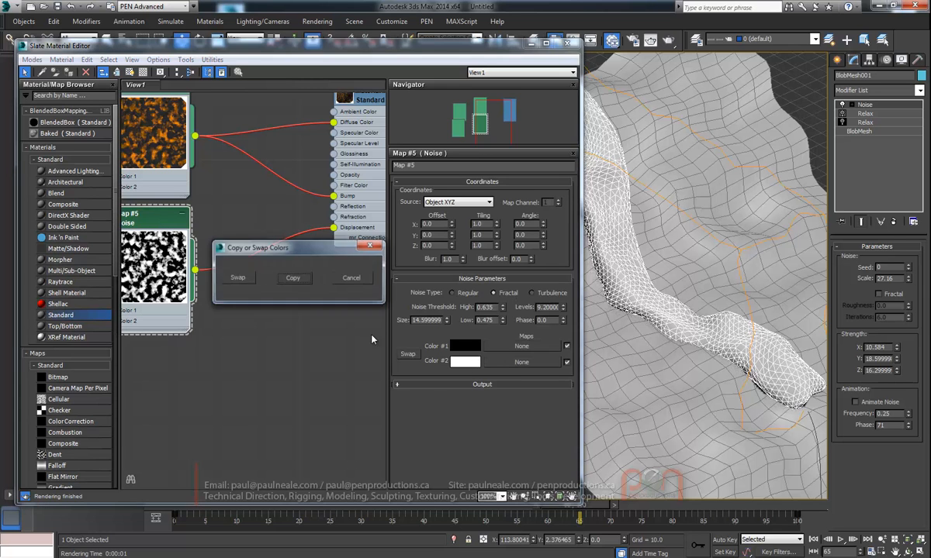
left_click(225, 264)
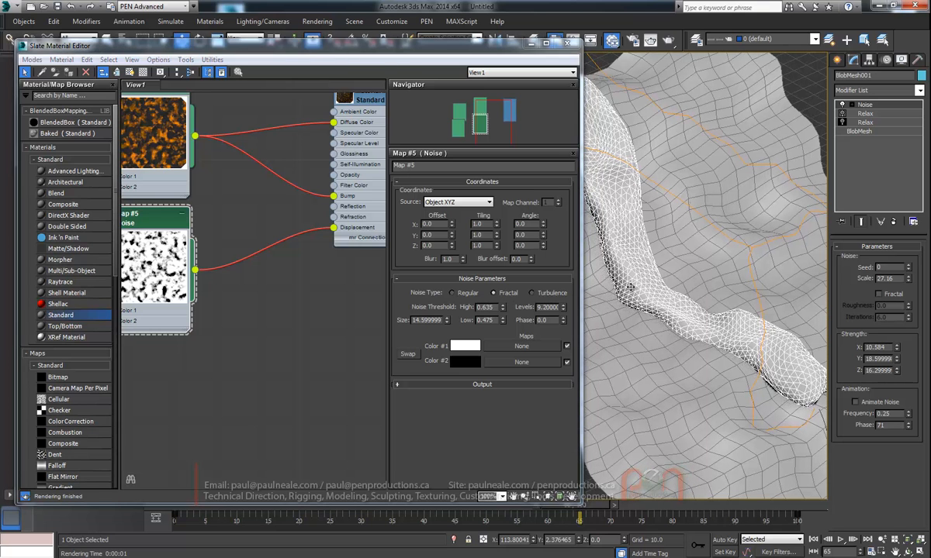
key("shift+q")
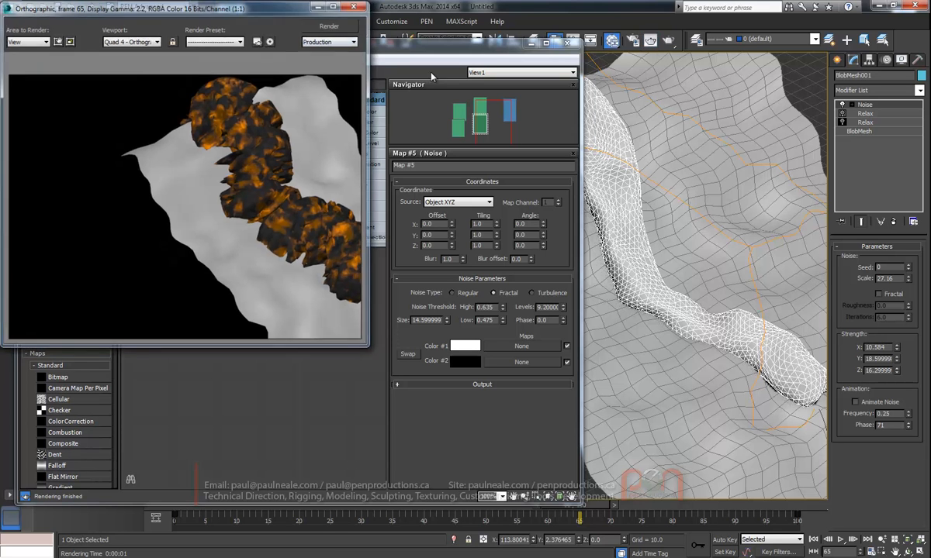
Close the test render and open the BlobMesh base parameters at its render coarseness value
left_click(355, 5)
left_click(861, 132)
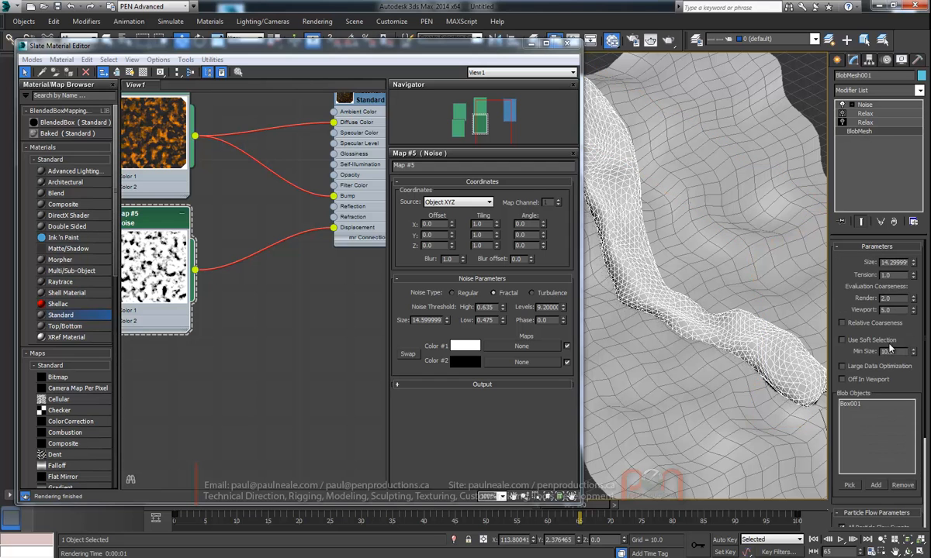
double_click(887, 300)
Delete the Standard material from the material graph, leaving its Noise maps in place
middle_click_drag(279, 245, 248, 287)
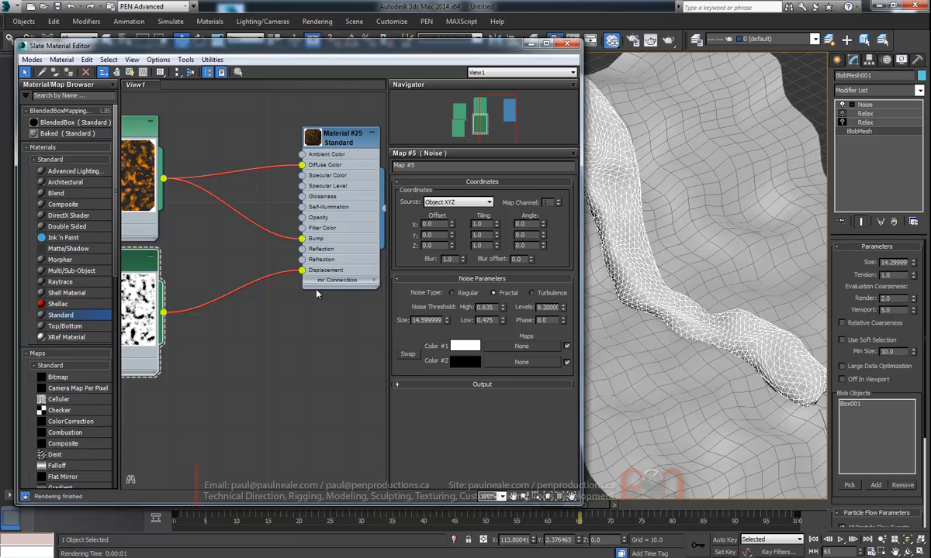
middle_click_drag(297, 336, 287, 336)
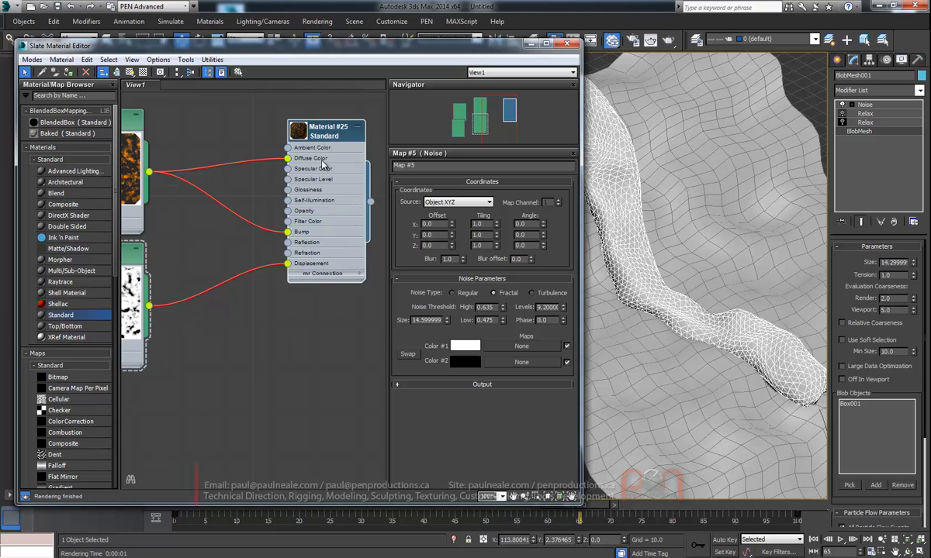
middle_click_drag(152, 123, 137, 134)
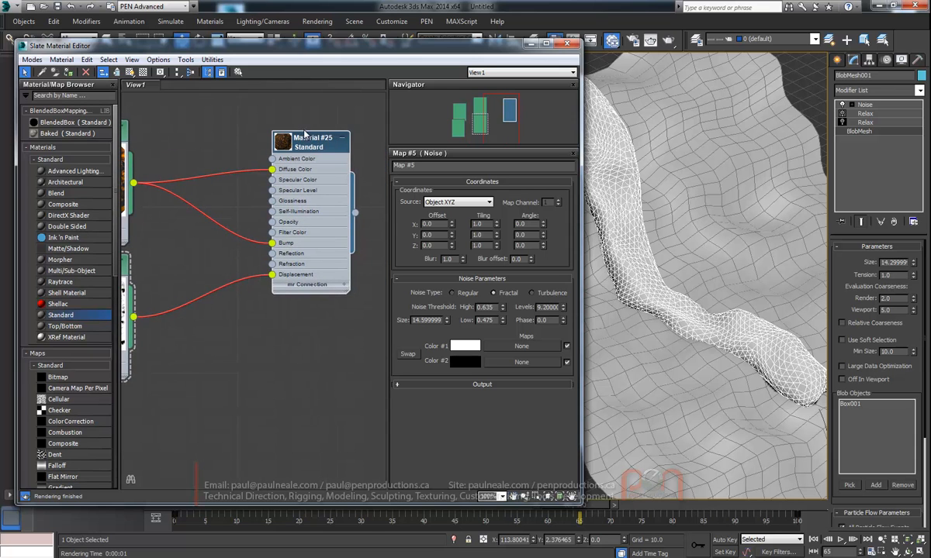
middle_click_drag(304, 148, 316, 149)
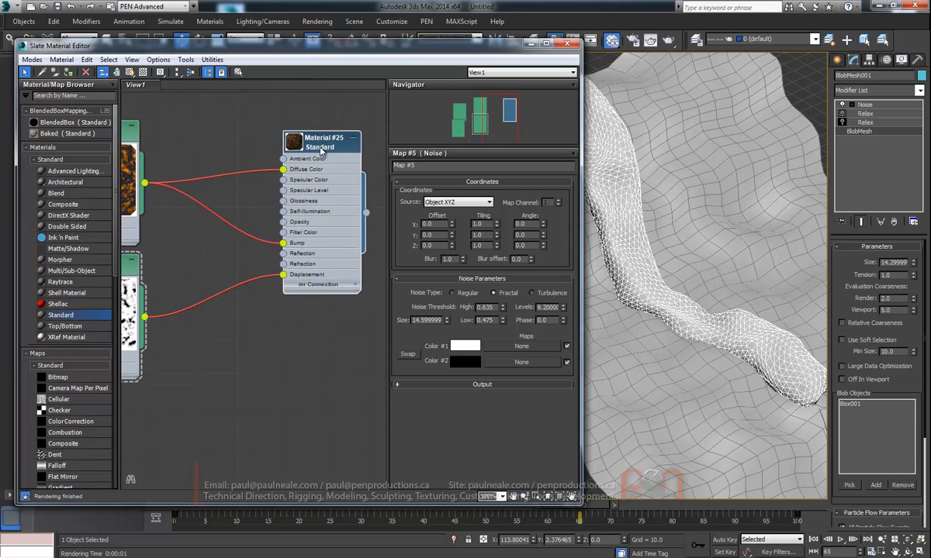
key("Delete")
Assign NVIDIA mental ray as the production renderer in the render setup
left_click(591, 38)
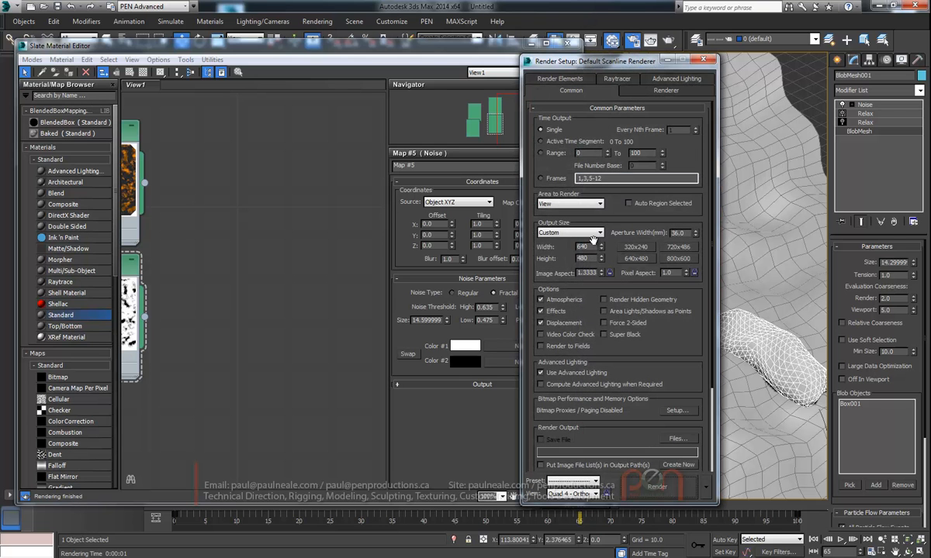
scroll(657, 385, "down", 3)
left_click(617, 465)
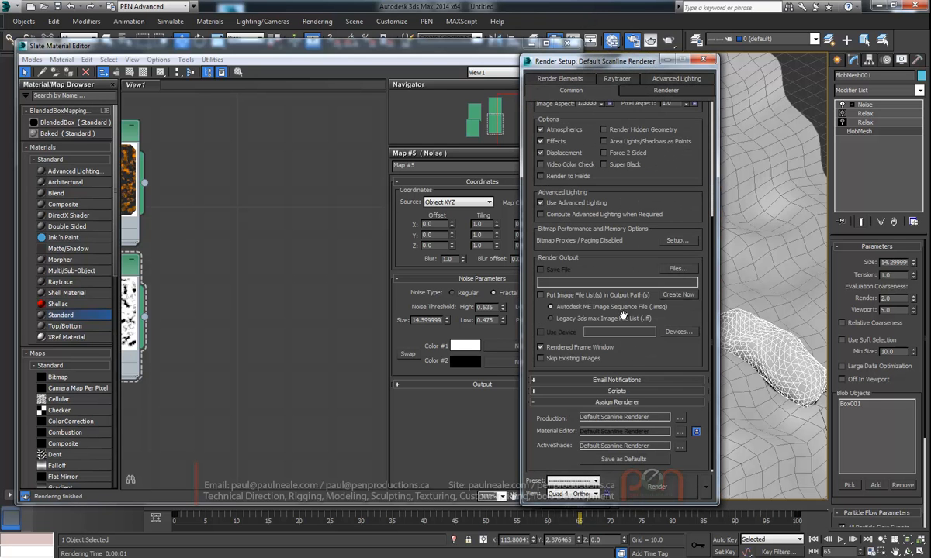
left_click(679, 418)
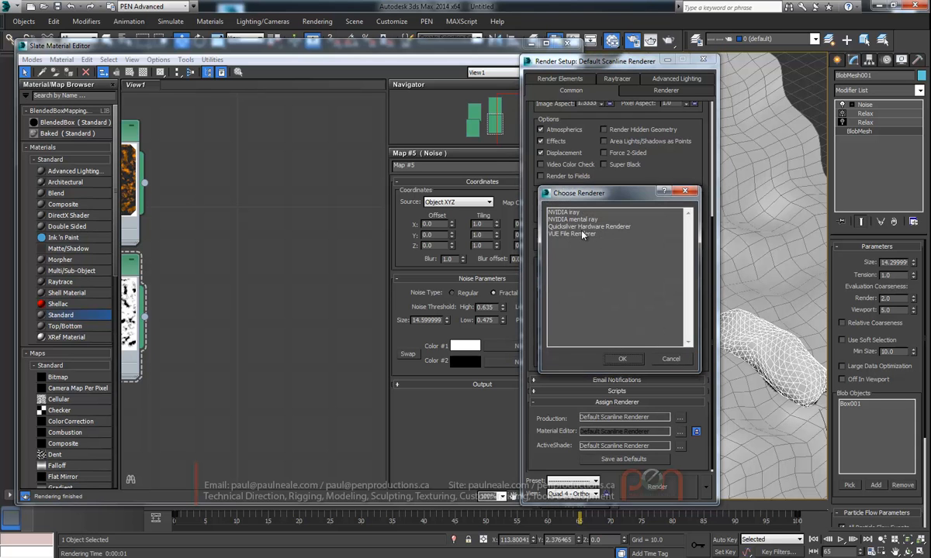
left_click(572, 220)
left_click(622, 359)
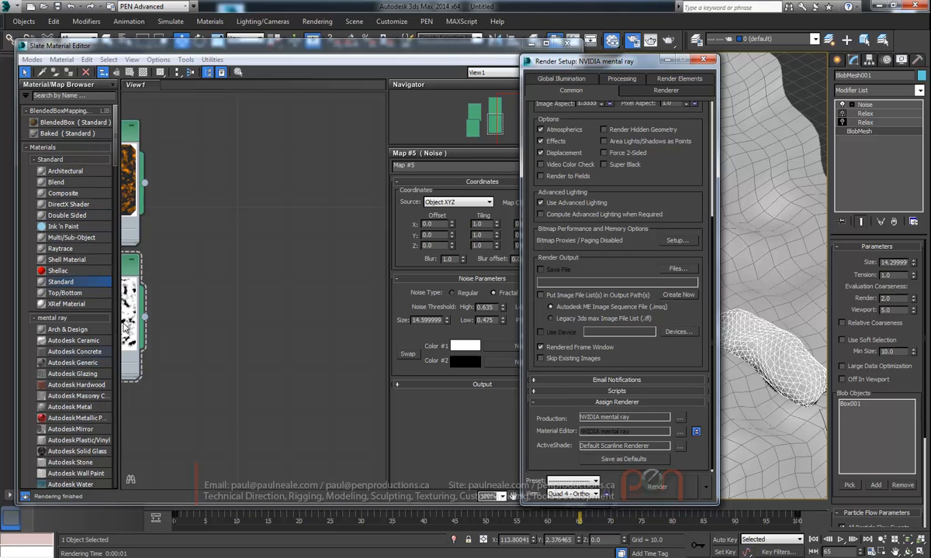
Add an Arch & Design material, connecting the orange Noise map to Diffuse Color Map and the black-and-white Noise map to Displacement Map
left_click_drag(79, 332, 261, 159)
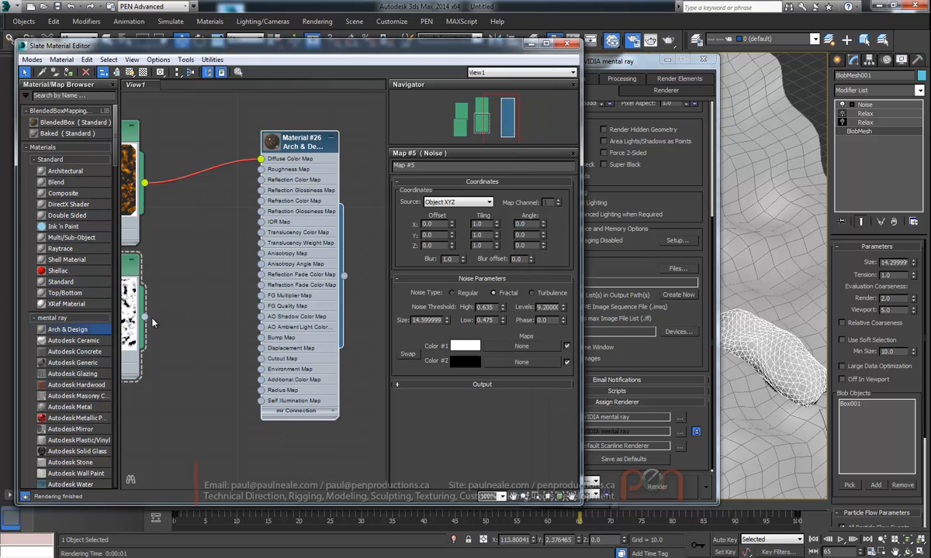
left_click_drag(144, 317, 262, 349)
middle_click_drag(216, 297, 275, 278)
left_click_drag(155, 246, 172, 309)
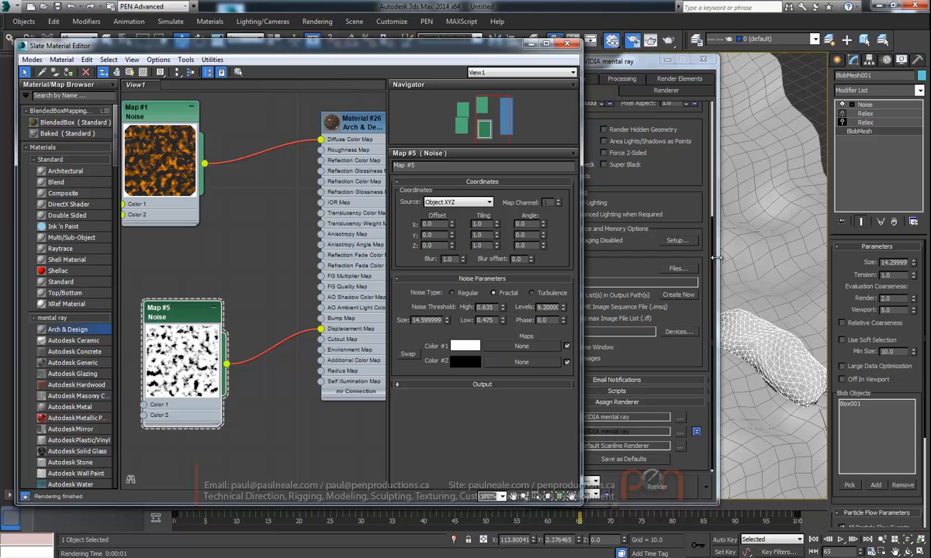
Set the edge length in mental ray's global displacement settings to 1 pixel
left_click(626, 63)
left_click_drag(658, 367, 655, 242)
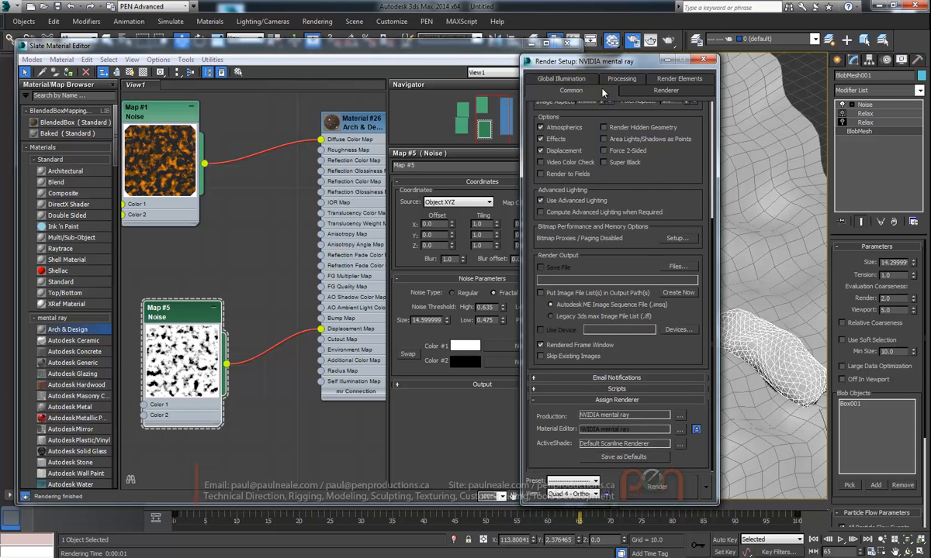
left_click(661, 90)
scroll(675, 91, "down", 5)
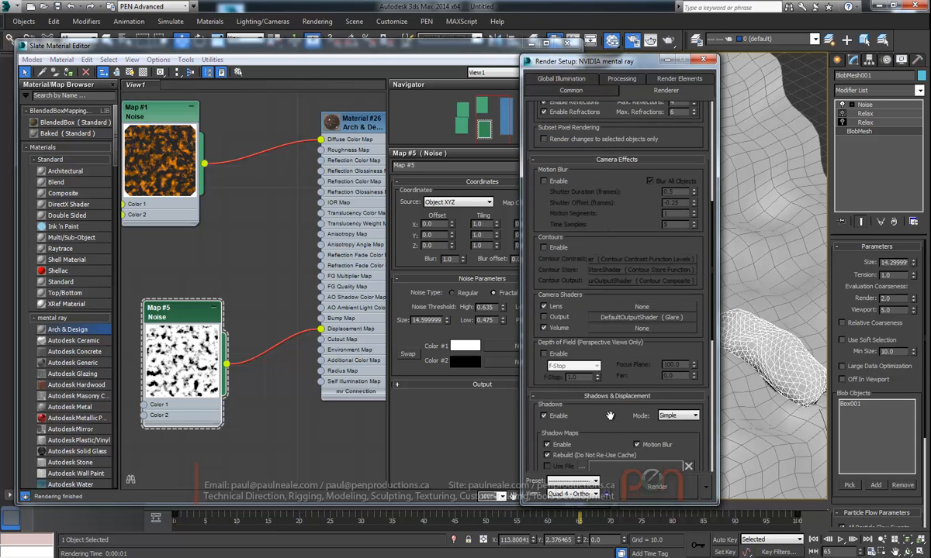
scroll(609, 416, "down", 6)
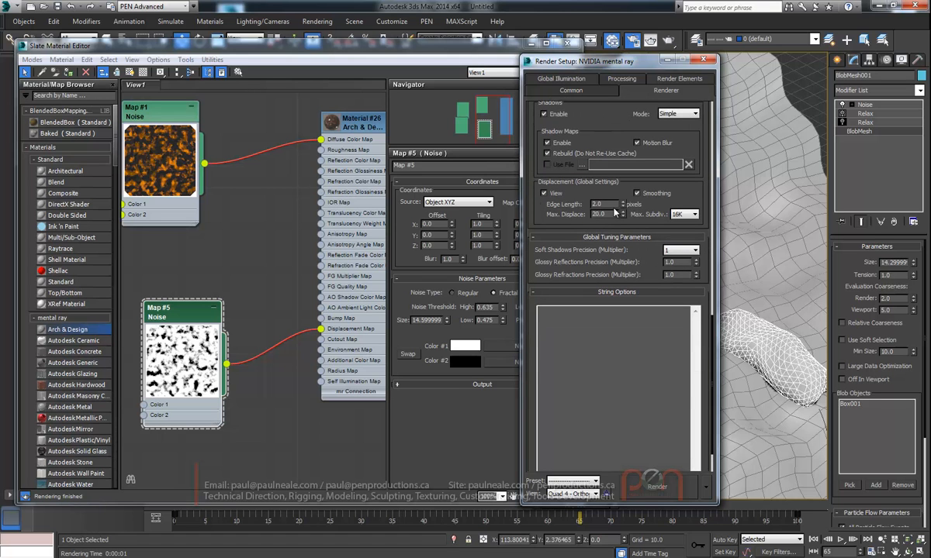
double_click(609, 204)
type("1")
key("Return")
Test-render the displacement with mental ray, check the render messages, and close the rendered frame
left_click(448, 75)
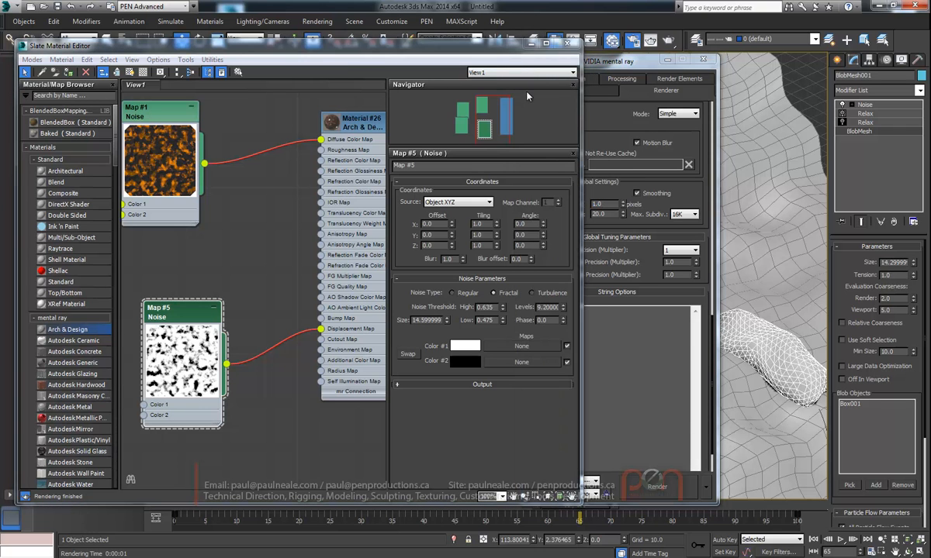
key("shift+q")
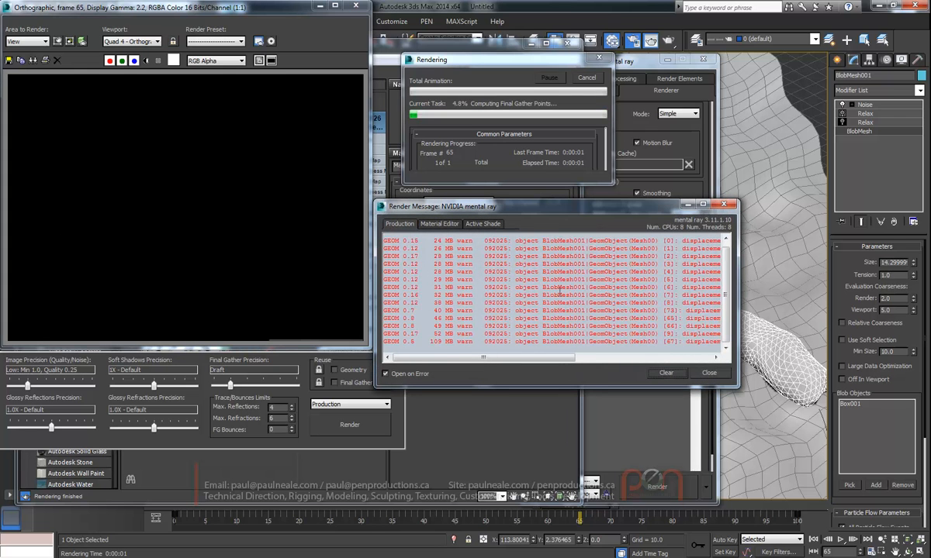
left_click_drag(560, 359, 681, 369)
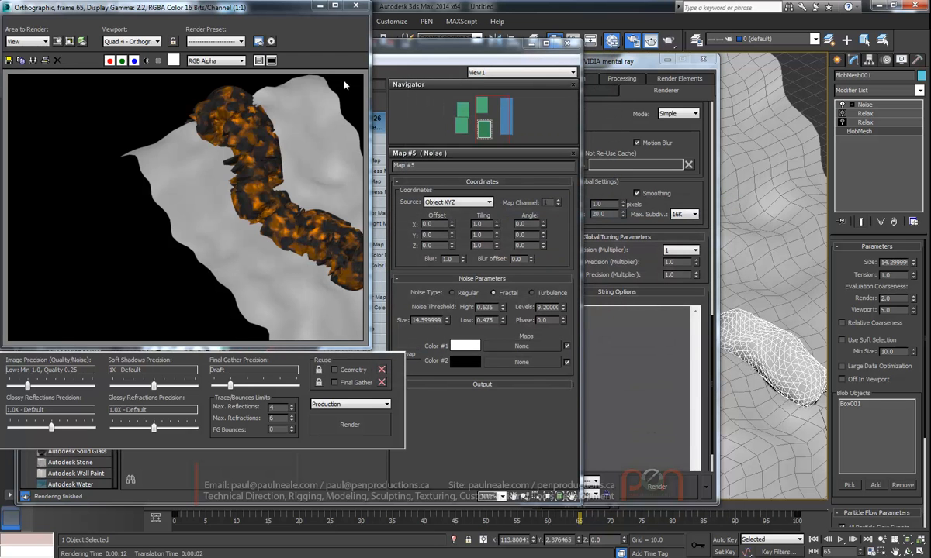
left_click(356, 6)
Assign the Arch & Design material to the BlobMesh and test-render frame 65
middle_click_drag(339, 242, 232, 252)
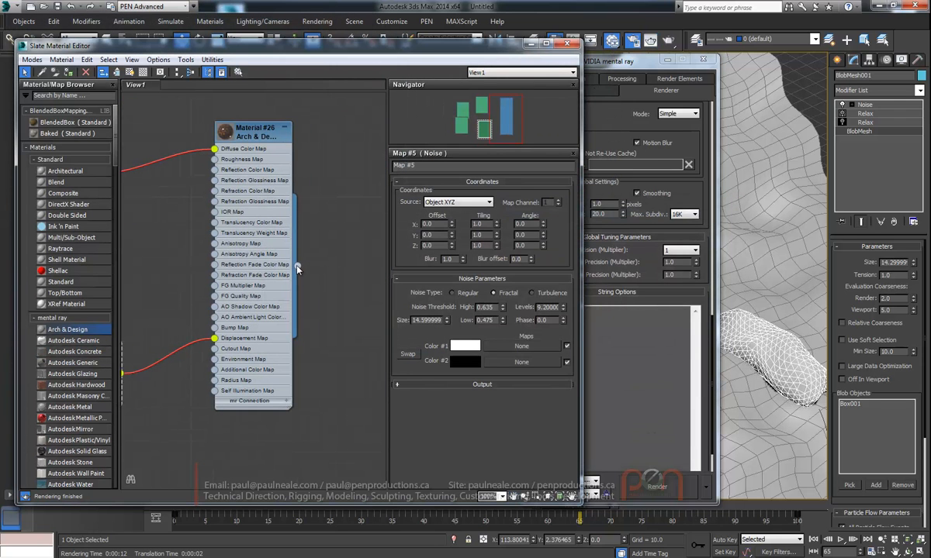
middle_click_drag(326, 220, 365, 228)
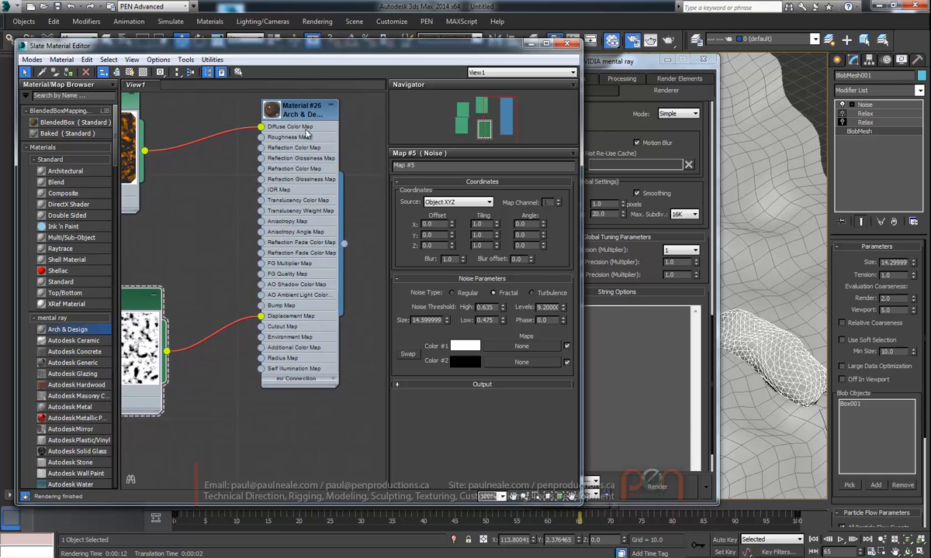
key("shift+q")
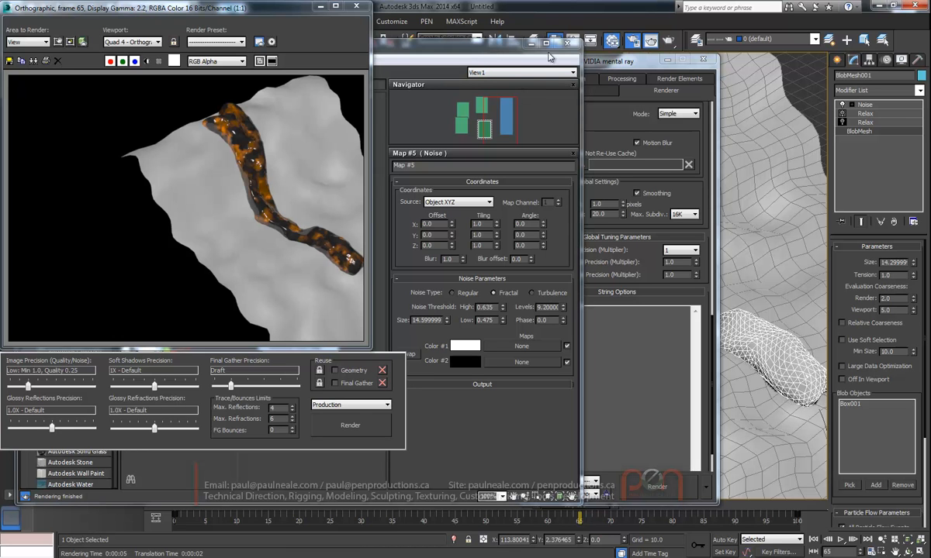
Apply the Matte Finish template to the Arch & Design material
left_click(490, 51)
double_click(301, 117)
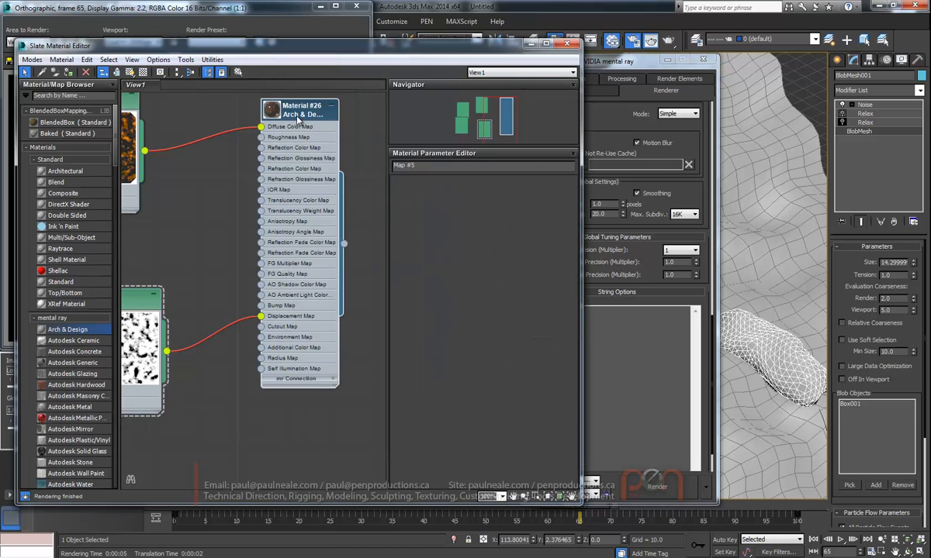
left_click(567, 193)
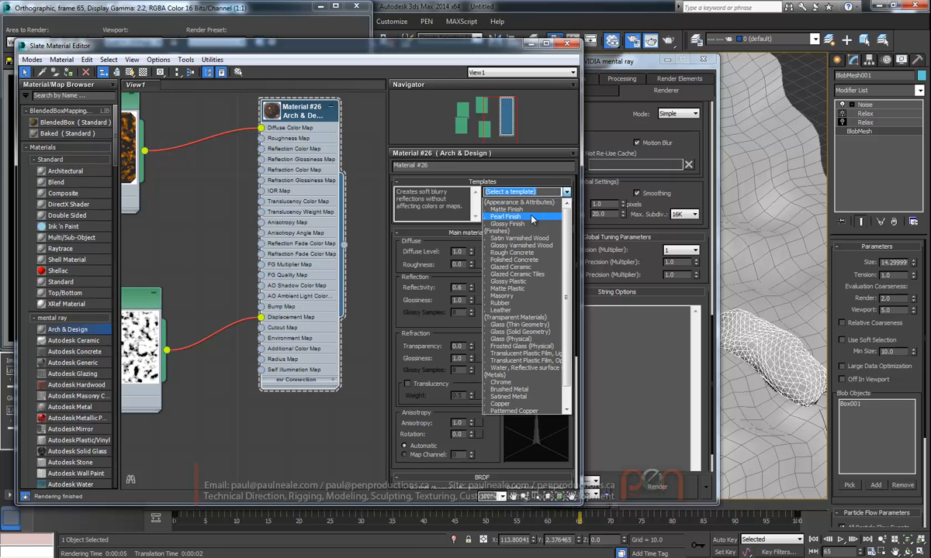
left_click(494, 198)
middle_click_drag(287, 213, 330, 197)
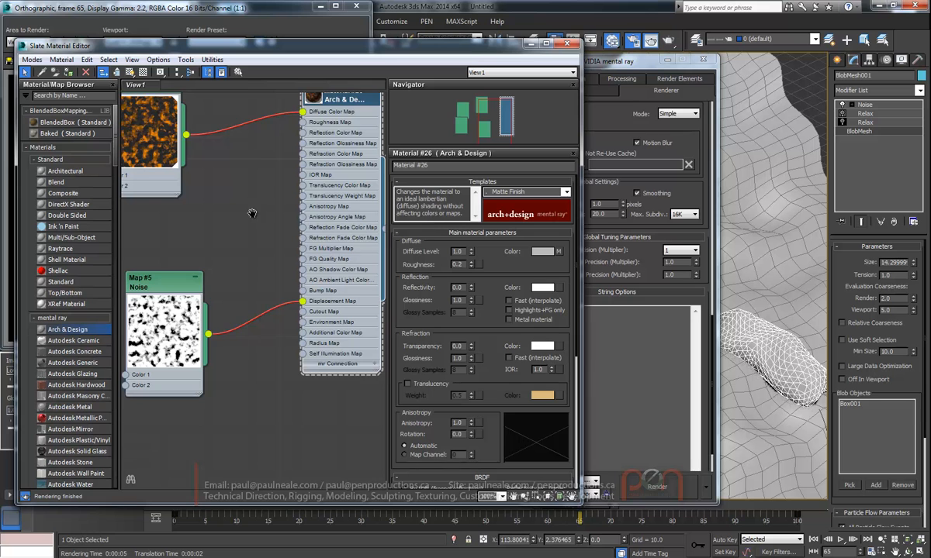
middle_click_drag(252, 214, 249, 243)
Set the Arch & Design material's displacement amount to 6.63 and test-render it
scroll(500, 266, "down", 5)
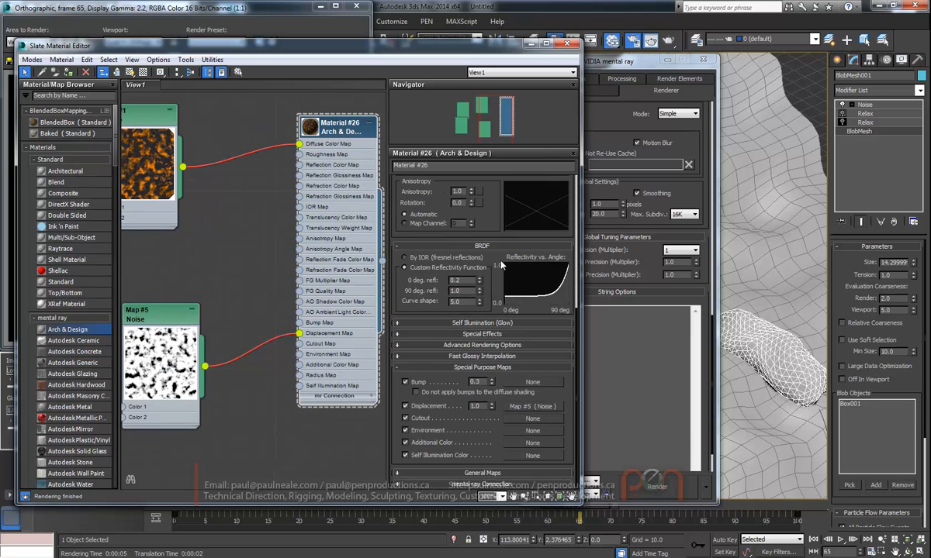
left_click_drag(493, 408, 508, 158)
key("shift+q")
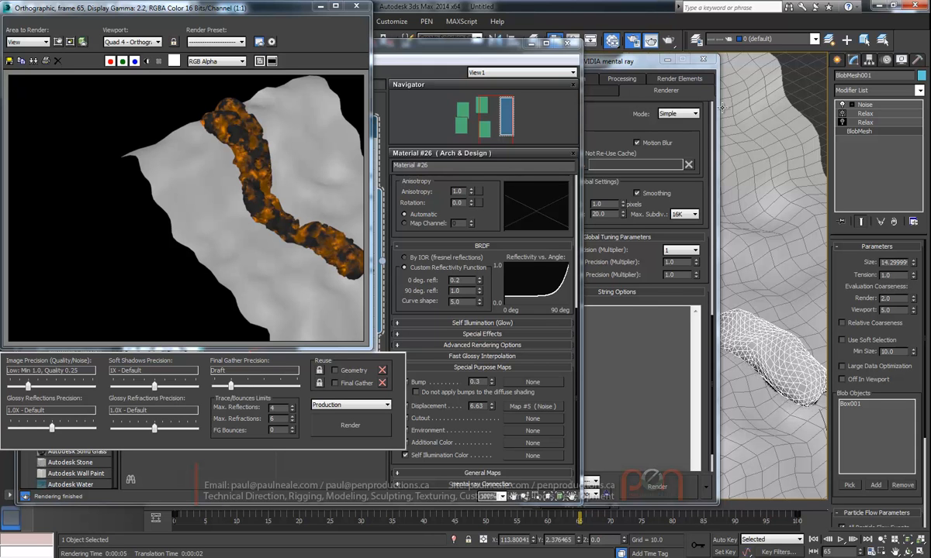
Set the BlobMesh's render coarseness to 1 and test-render the finer mesh
left_click_drag(898, 300, 856, 299)
type("1")
key("Return")
left_click(289, 8)
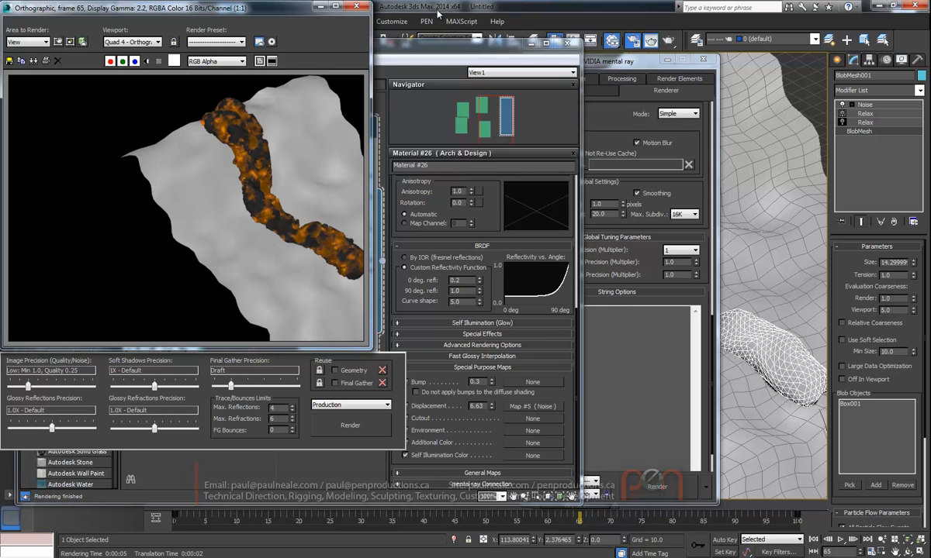
key("shift+q")
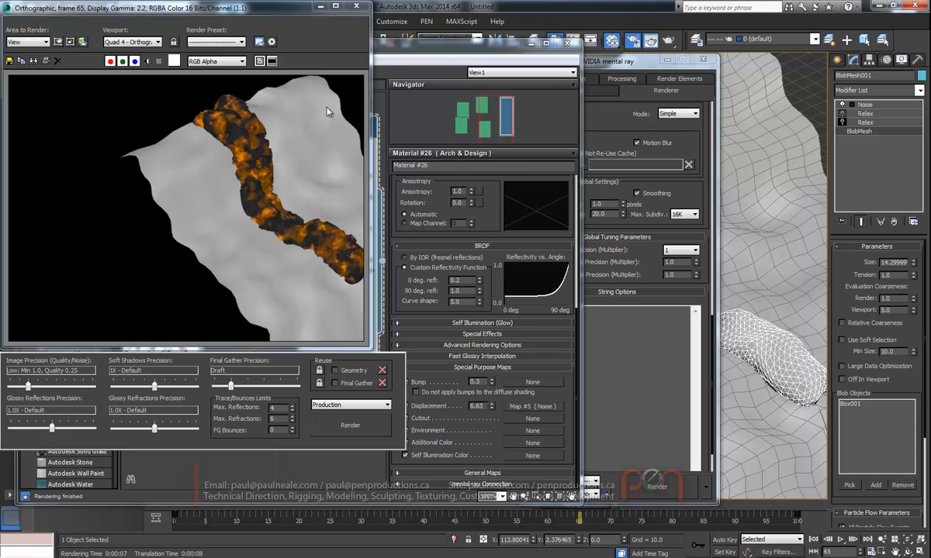
Close the rendered frame and lower the material's displacement amount to 5.23
left_click(356, 6)
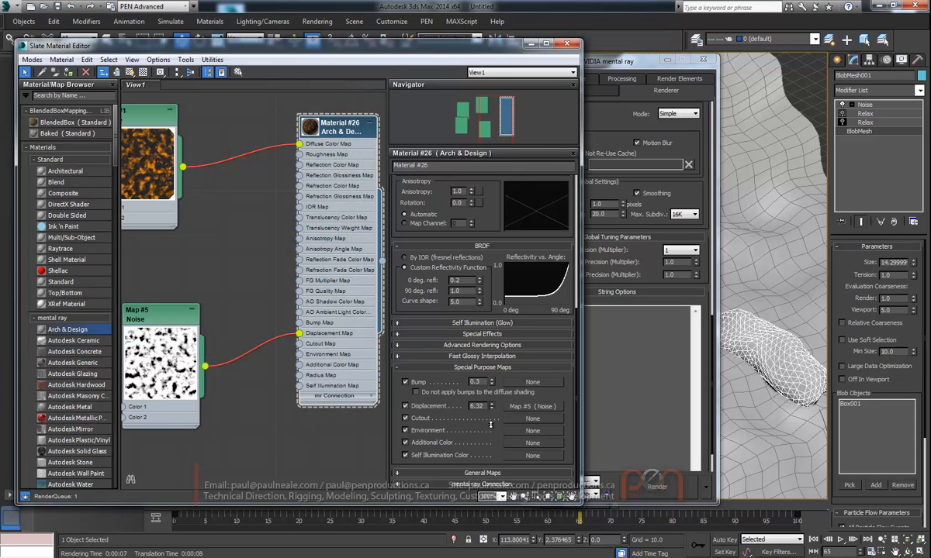
left_click_drag(494, 412, 491, 420)
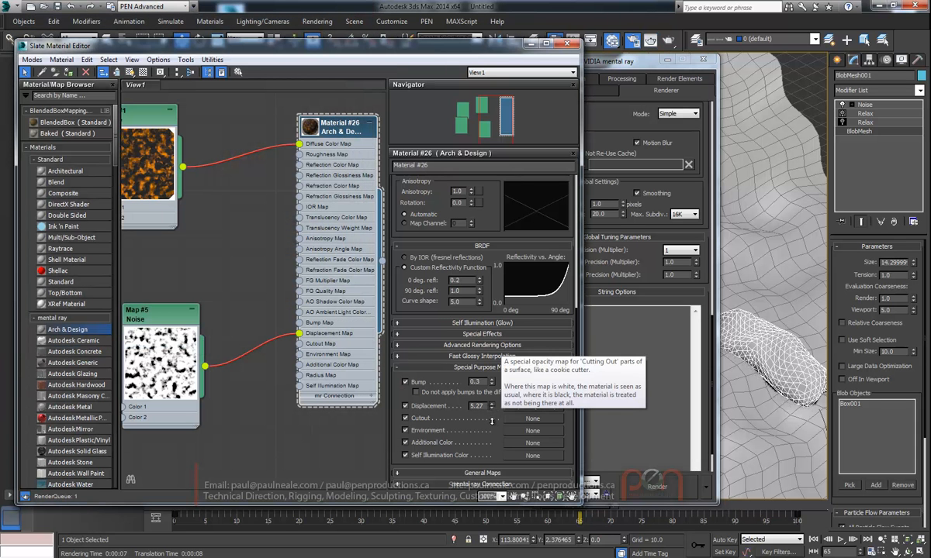
middle_click_drag(155, 324, 175, 266)
Move the displacement Noise map up beneath the orange Noise map and clone it, placing the copy directly below
left_click_drag(175, 266, 163, 266)
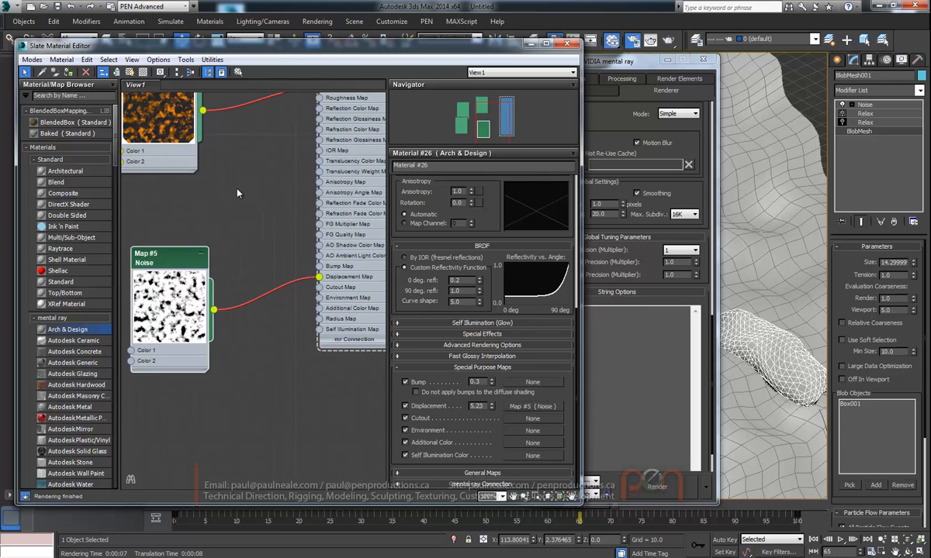
middle_click_drag(206, 222, 229, 228)
left_click_drag(183, 276, 173, 298)
mouse_move(297, 247)
middle_mouse_down()
mouse_move(227, 233)
mouse_move(255, 242)
mouse_move(256, 230)
middle_mouse_up()
left_click_drag(165, 292, 167, 214)
middle_click_drag(247, 194, 264, 170)
mouse_move(193, 182)
left_mouse_down()
mouse_move(182, 182)
mouse_move(157, 248)
mouse_move(155, 307)
left_mouse_up()
mouse_move(235, 308)
middle_mouse_down()
mouse_move(253, 275)
mouse_move(244, 269)
mouse_move(279, 322)
mouse_move(289, 364)
mouse_move(270, 280)
middle_mouse_up()
Swap the new Noise copy's colors so Color 1 is black and Color 2 is white, and connect it to Self Illumination Map
double_click(229, 321)
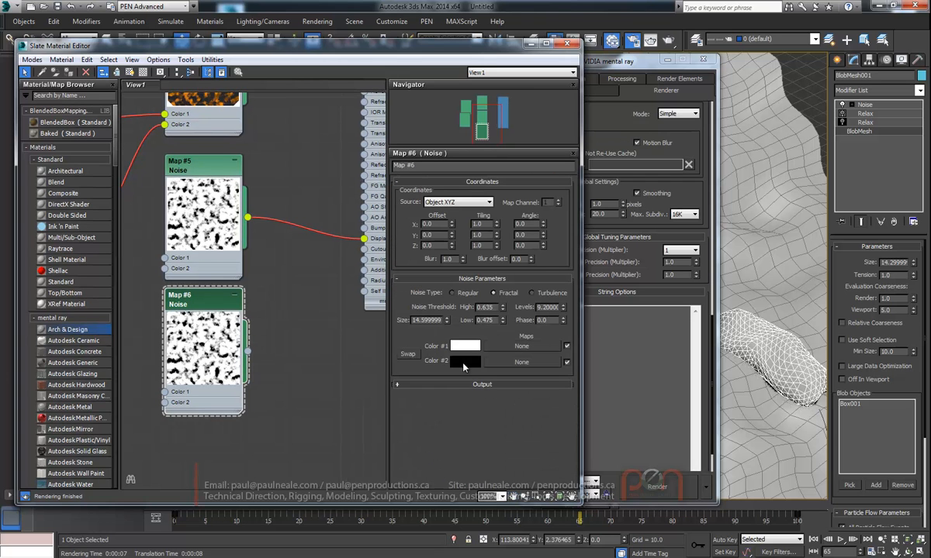
left_click_drag(461, 346, 464, 362)
left_click(236, 278)
middle_click_drag(301, 326, 276, 318)
left_click_drag(330, 279, 338, 283)
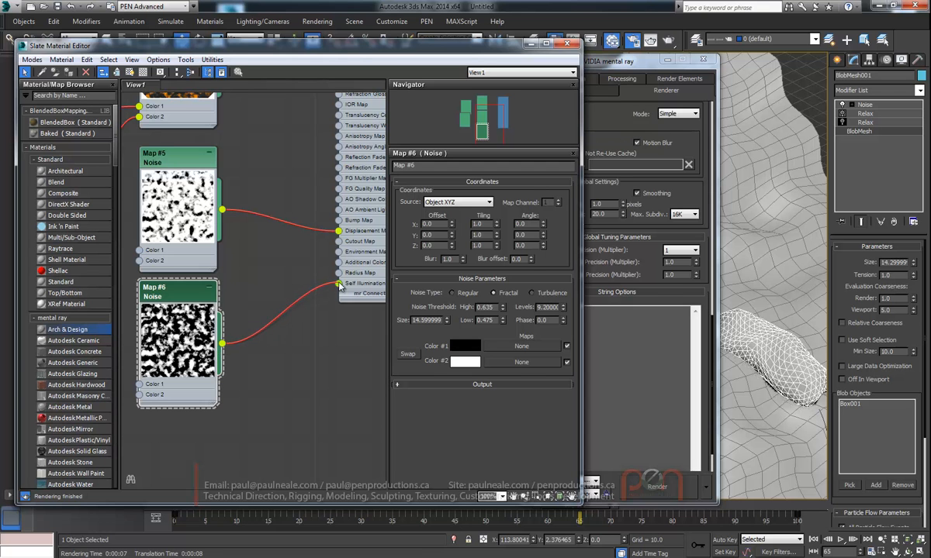
Connect the orange Dent map to Color 2 of the self-illumination Noise map
middle_click_drag(248, 276, 364, 279)
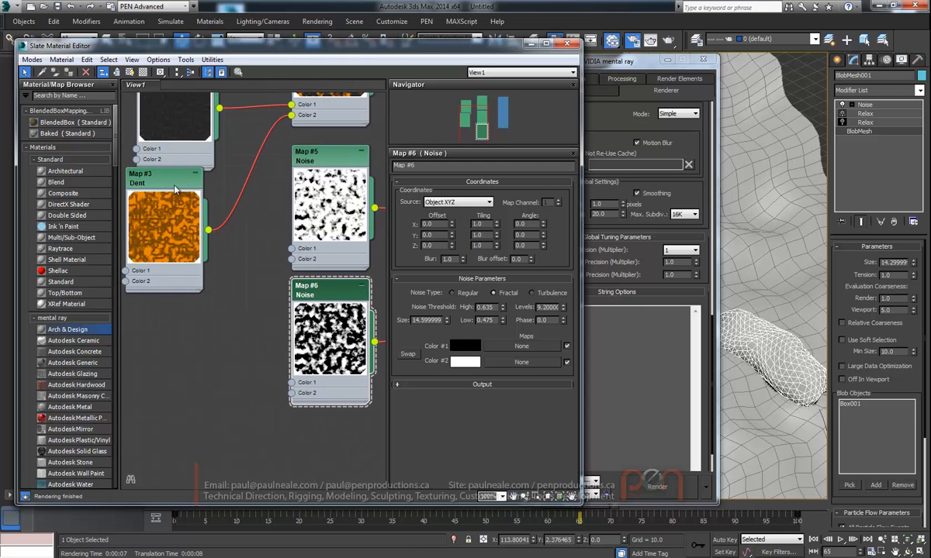
left_click_drag(172, 182, 172, 192)
left_click_drag(207, 243, 292, 393)
Enable Self Illumination (Glow) on the Arch & Design material
middle_click_drag(213, 313, 154, 302)
middle_click_drag(347, 265, 200, 346)
middle_click_drag(273, 125, 244, 215)
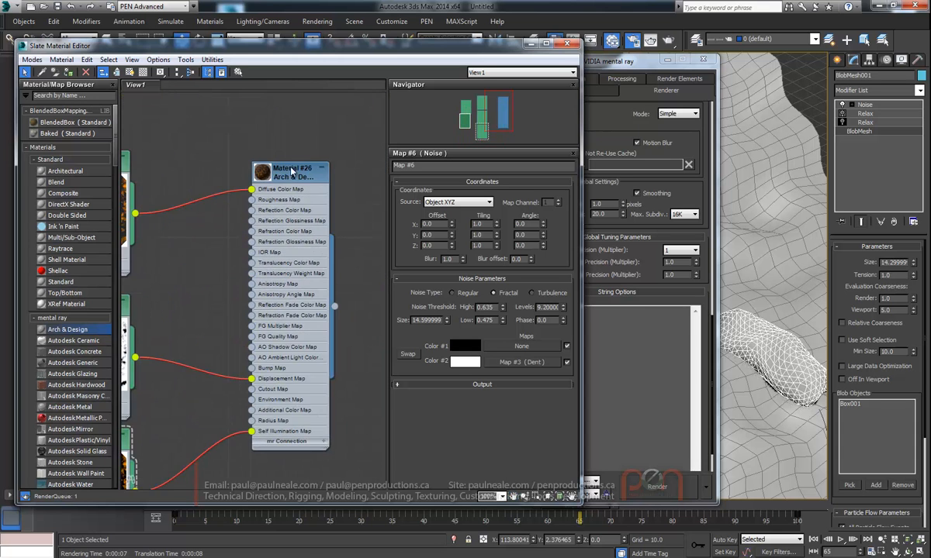
double_click(291, 172)
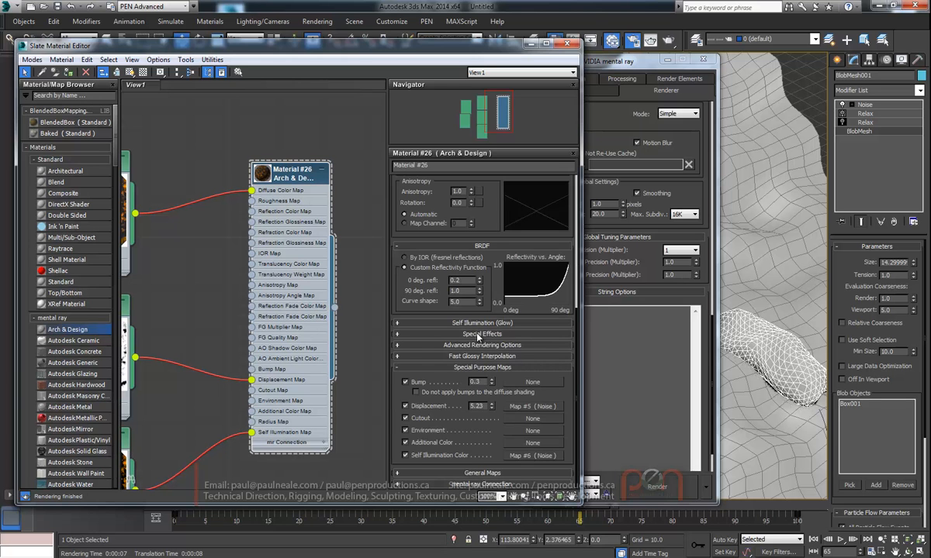
left_click(480, 324)
left_click(406, 333)
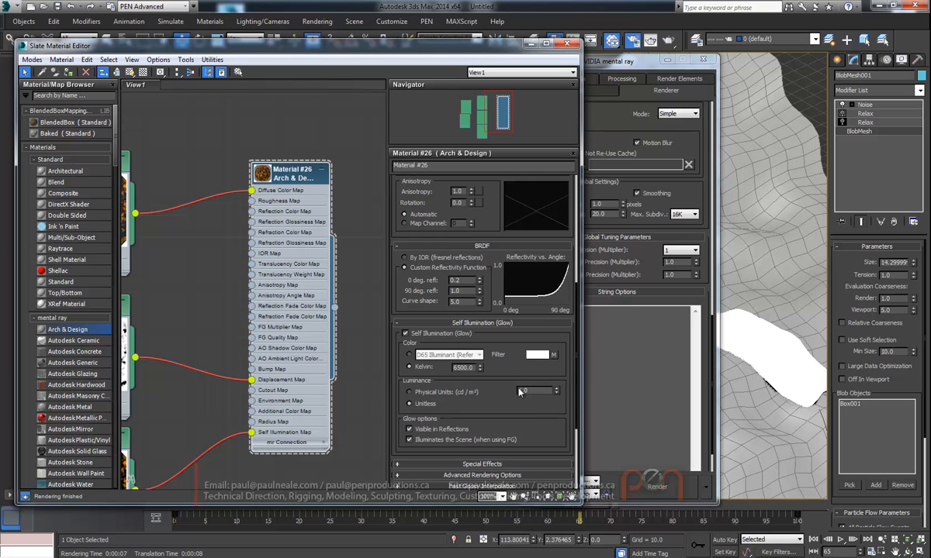
Enlarge the Arch & Design material's node preview and raise its unitless glow luminance to about 5.369
left_click_drag(557, 392, 559, 364)
left_click_drag(563, 307, 563, 265)
middle_click_drag(186, 262, 385, 195)
middle_click_drag(210, 250, 59, 244)
middle_click_drag(308, 245, 201, 374)
double_click(299, 164)
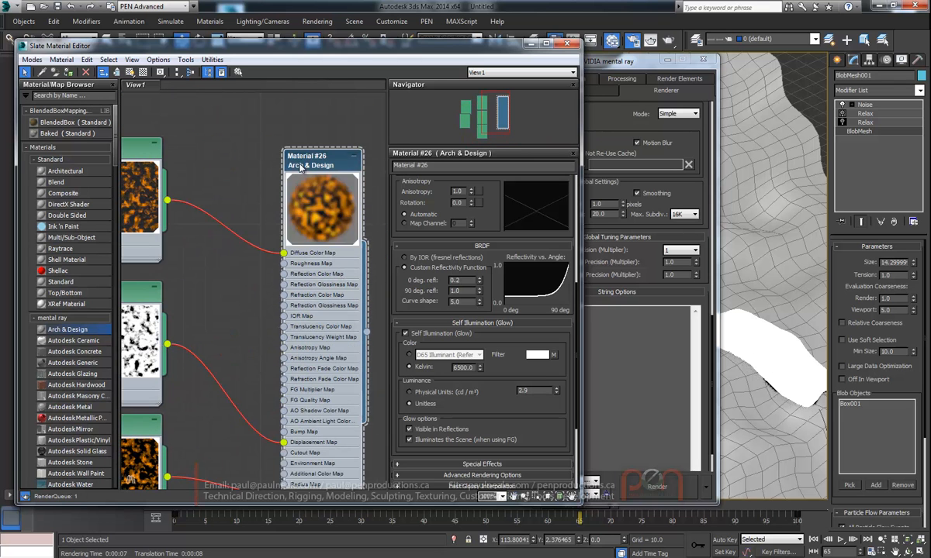
left_click_drag(557, 393, 557, 365)
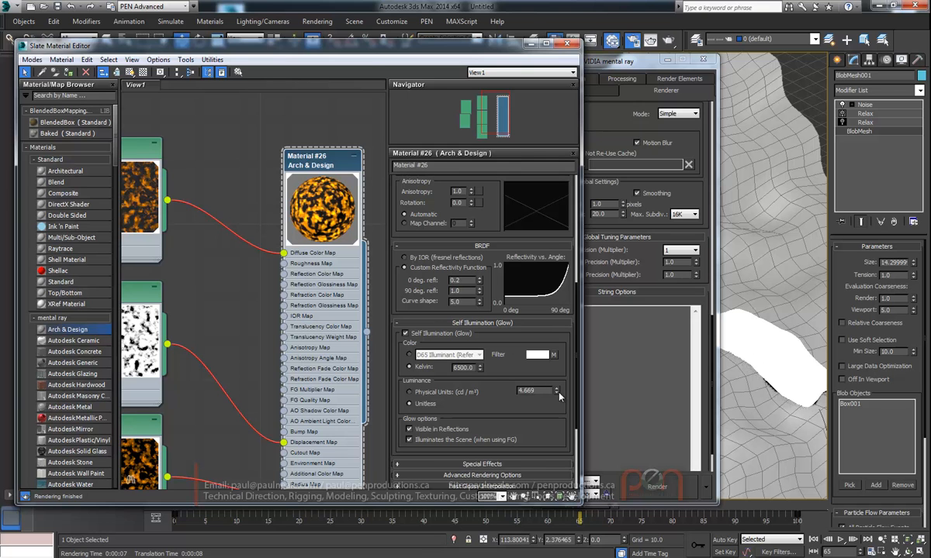
left_click_drag(559, 394, 559, 385)
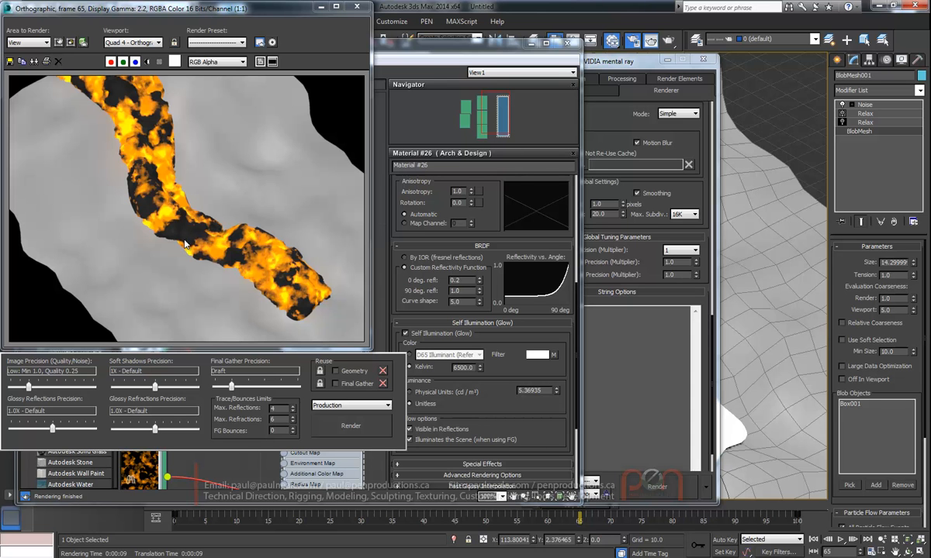
Close the rendered frame and set the dark Noise map's size to 2.4 and levels to 4.7
left_click(358, 8)
left_click_drag(375, 48, 396, 39)
middle_click_drag(255, 155, 375, 142)
middle_click_drag(232, 179, 333, 154)
double_click(208, 159)
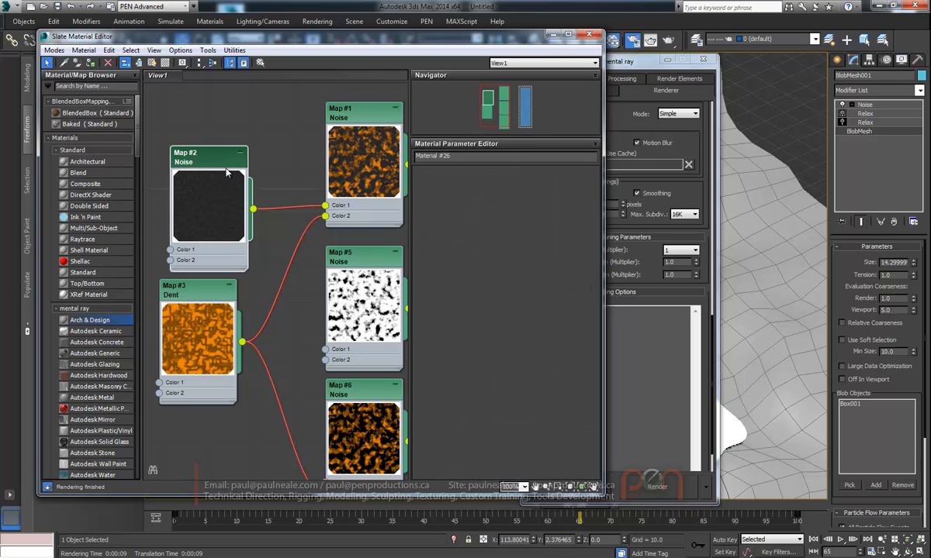
left_click_drag(469, 320, 469, 337)
left_click_drag(586, 301, 581, 325)
middle_click_drag(300, 280, 269, 204)
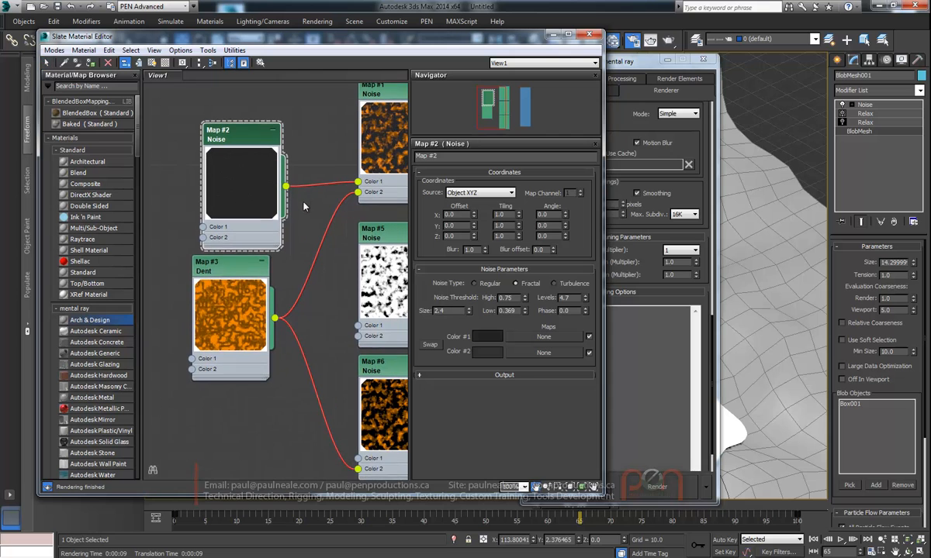
Hide the Navigator and Material/Map Browser, keep the Parameter Editor shown, and widen the Slate Material Editor
left_click(207, 51)
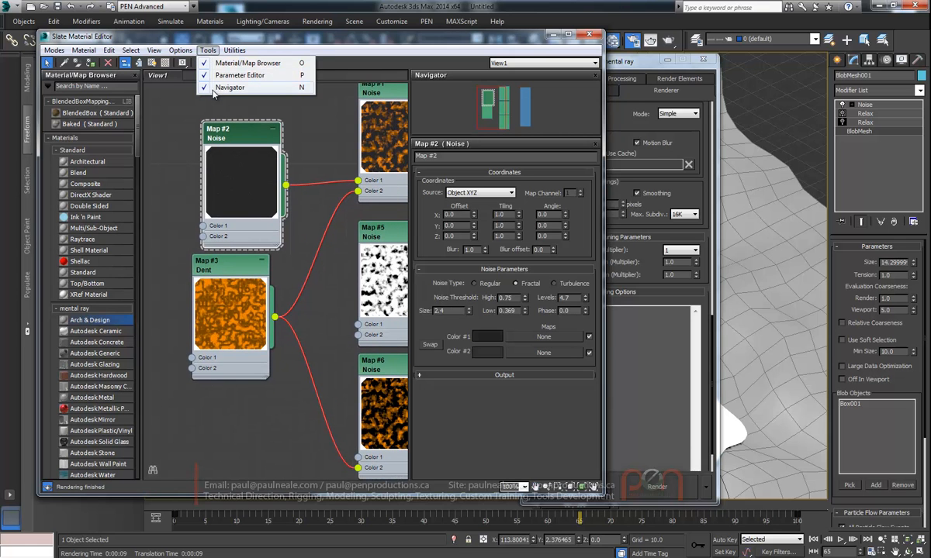
left_click(229, 87)
left_click(207, 50)
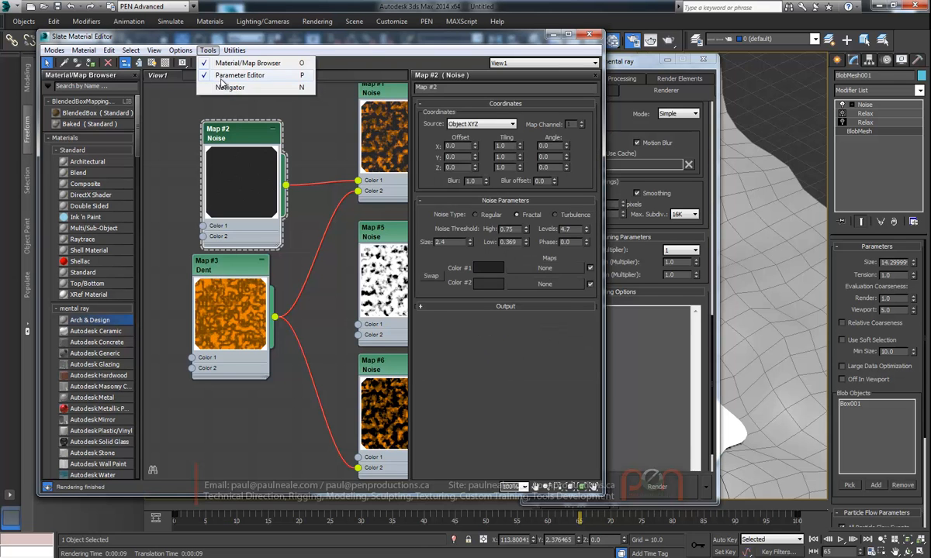
left_click(239, 76)
middle_click_drag(326, 161, 345, 169)
left_click(207, 51)
left_click(228, 75)
left_click(207, 51)
left_click(208, 63)
middle_click_drag(196, 161, 227, 168)
left_click_drag(604, 139, 807, 147)
middle_click_drag(352, 202, 401, 207)
Shrink the previews on the Dent node and all four Noise nodes to small thumbnails
left_click(242, 324)
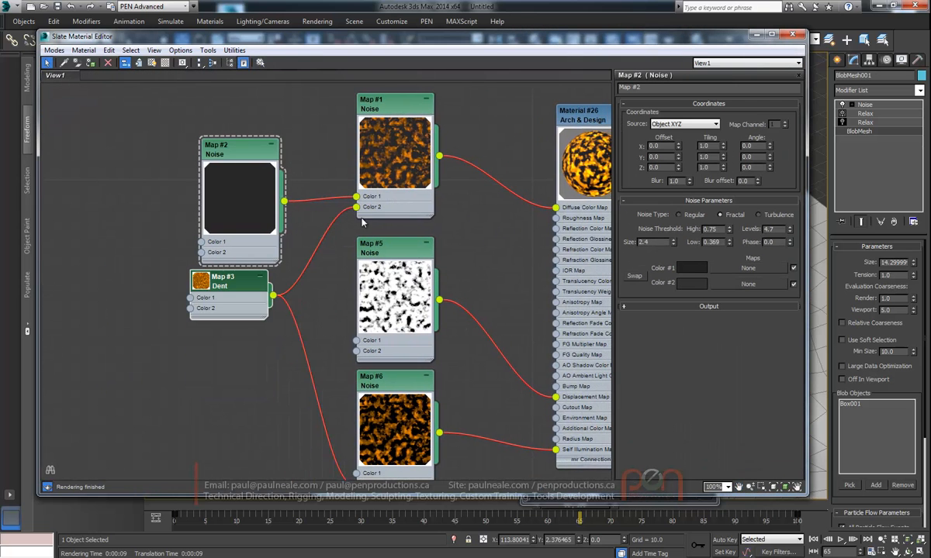
left_click(378, 152)
left_click(237, 186)
left_click(394, 310)
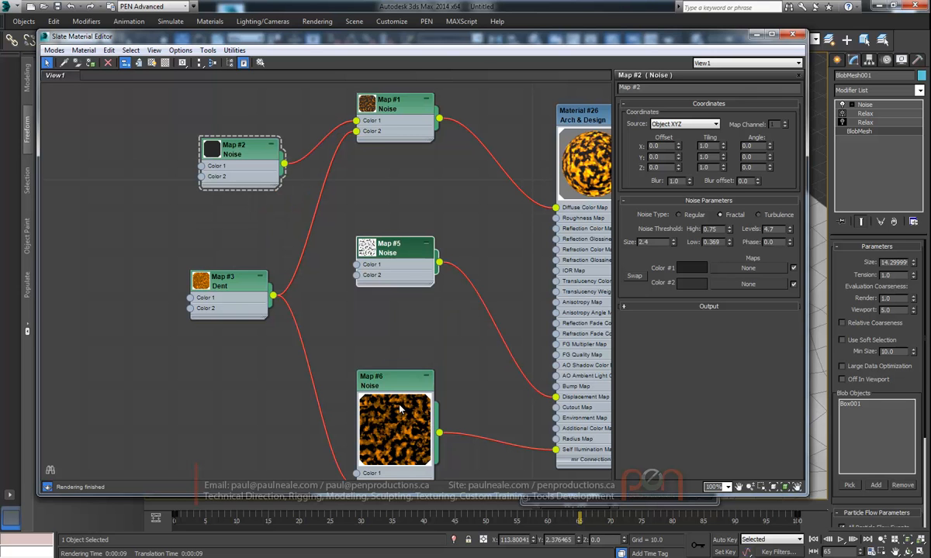
left_click(401, 411)
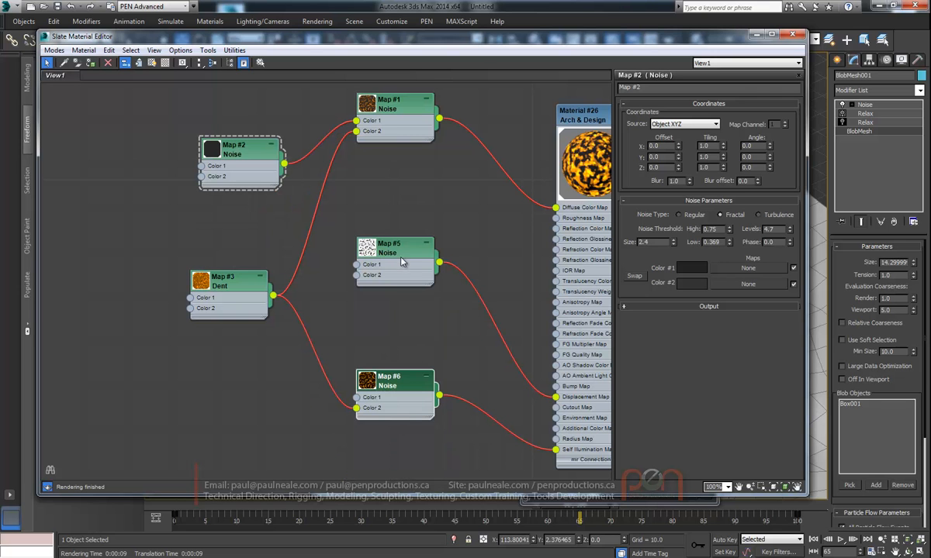
Rearrange the nodes compactly, with Map #5 just above Map #6 and Map #2 and Map #3 nearer their connected maps
left_click_drag(401, 251, 400, 322)
left_click_drag(392, 110, 392, 166)
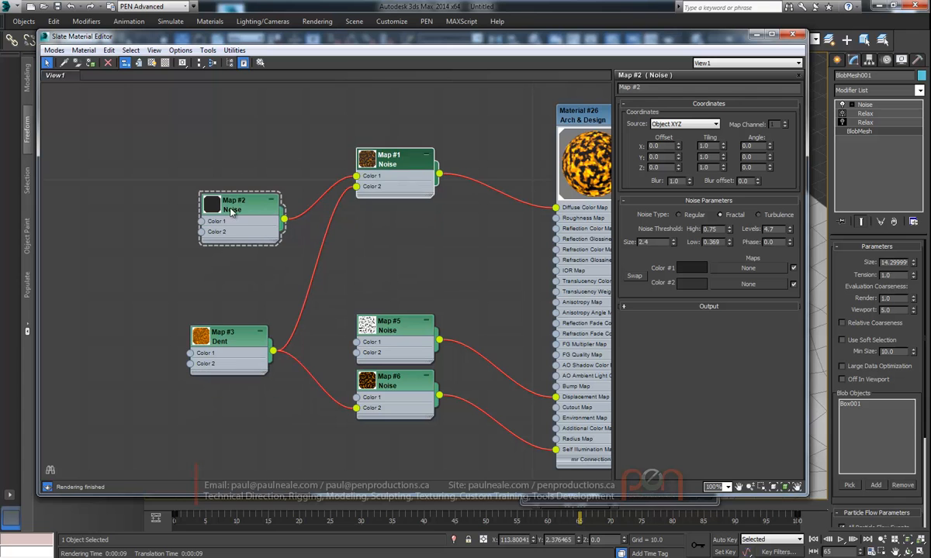
left_click_drag(231, 212, 253, 146)
left_click_drag(226, 342, 236, 297)
middle_click_drag(365, 221, 388, 220)
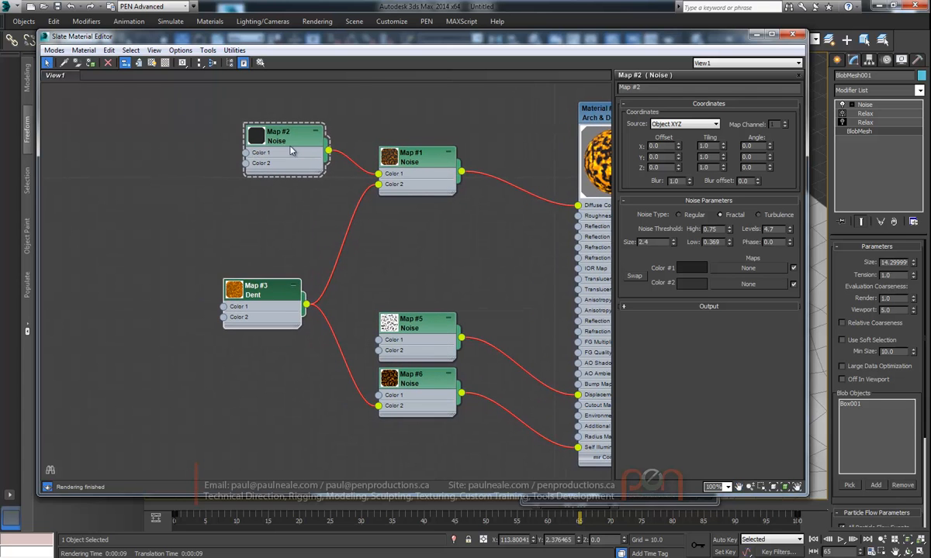
left_click(293, 151)
Open a preview window for the Arch & Design material and dock it beside the node view
middle_click_drag(483, 142, 414, 142)
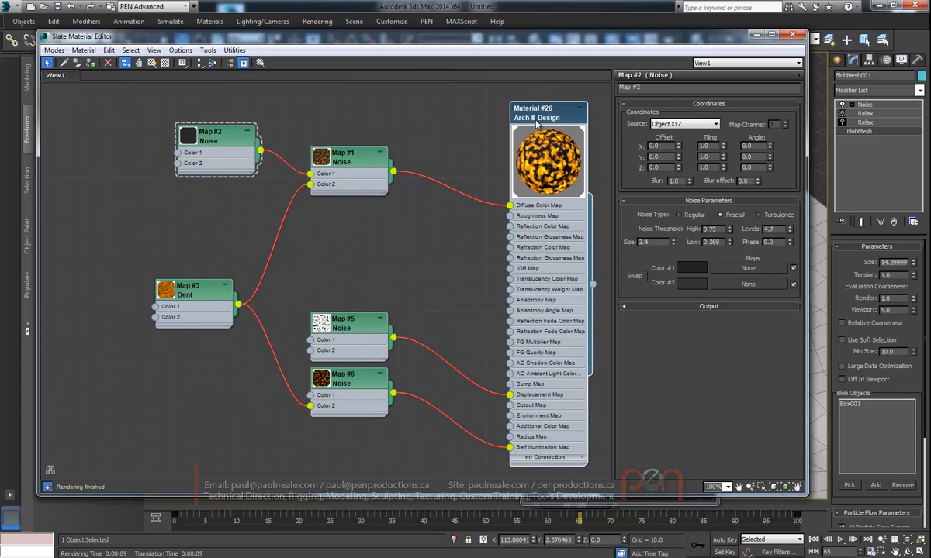
right_click(543, 116)
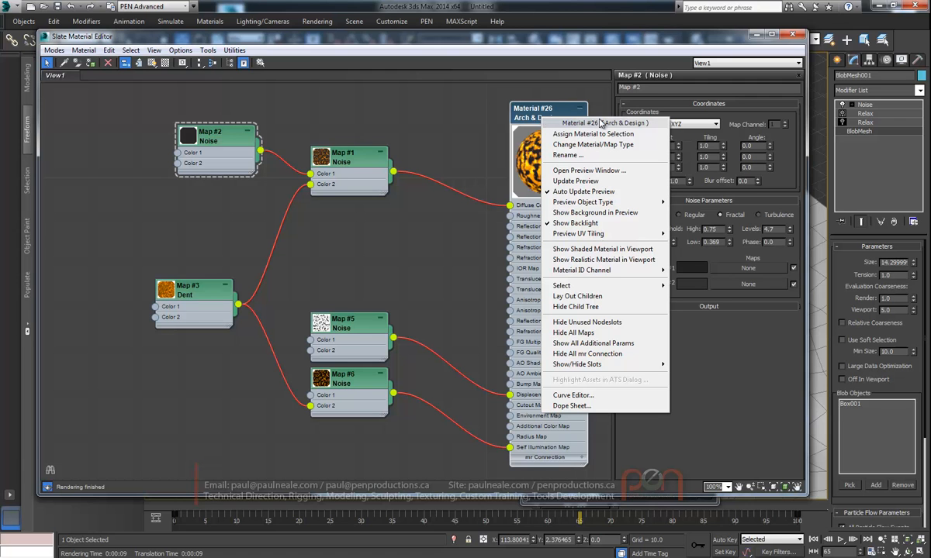
left_click(590, 170)
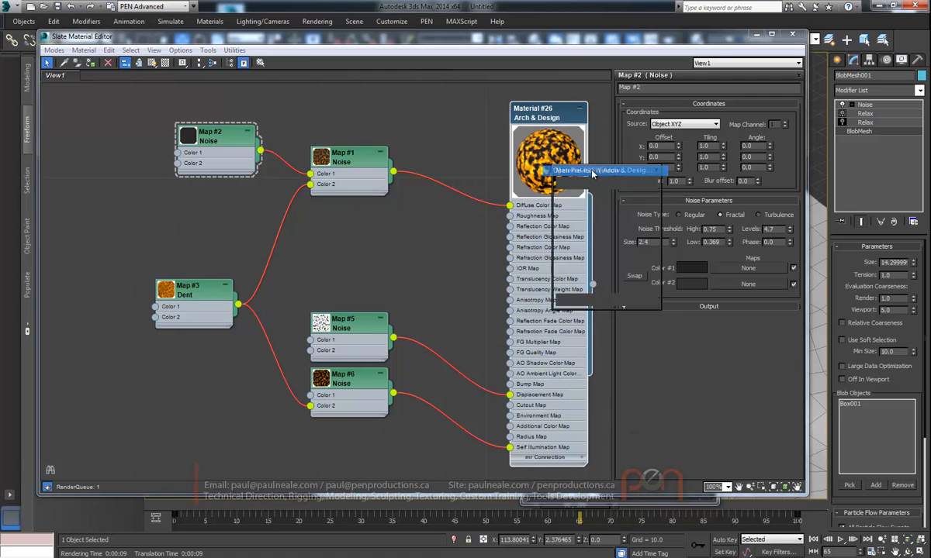
left_click_drag(571, 163, 84, 264)
left_click_drag(120, 206, 167, 203)
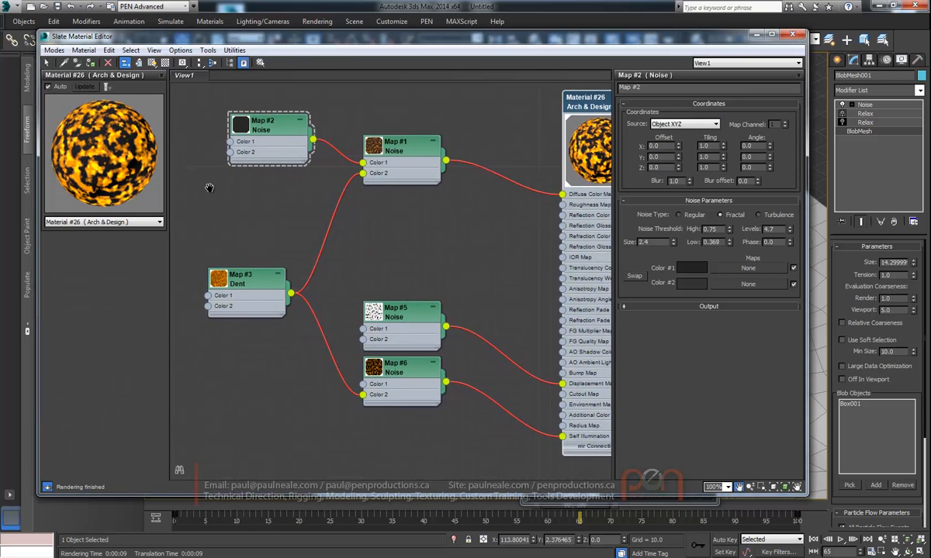
middle_click_drag(584, 132, 542, 135)
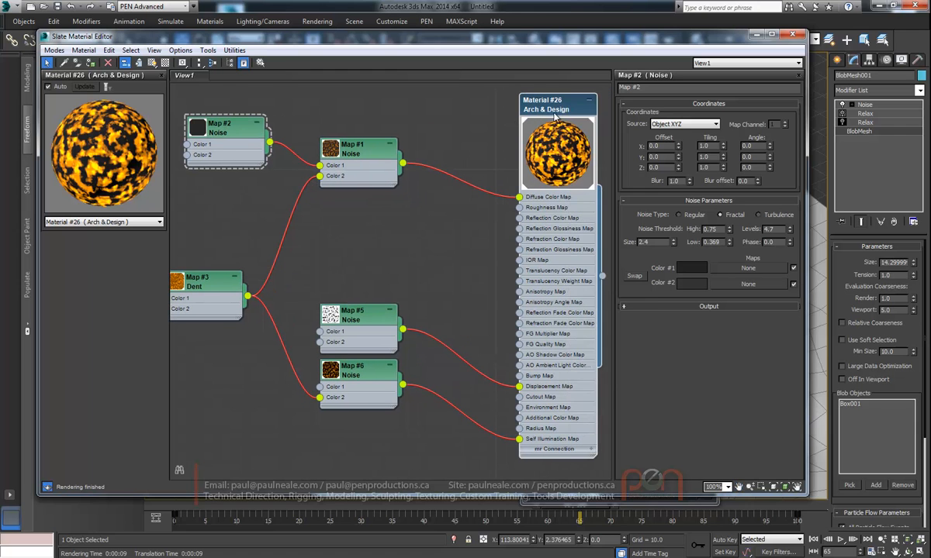
right_click(559, 118)
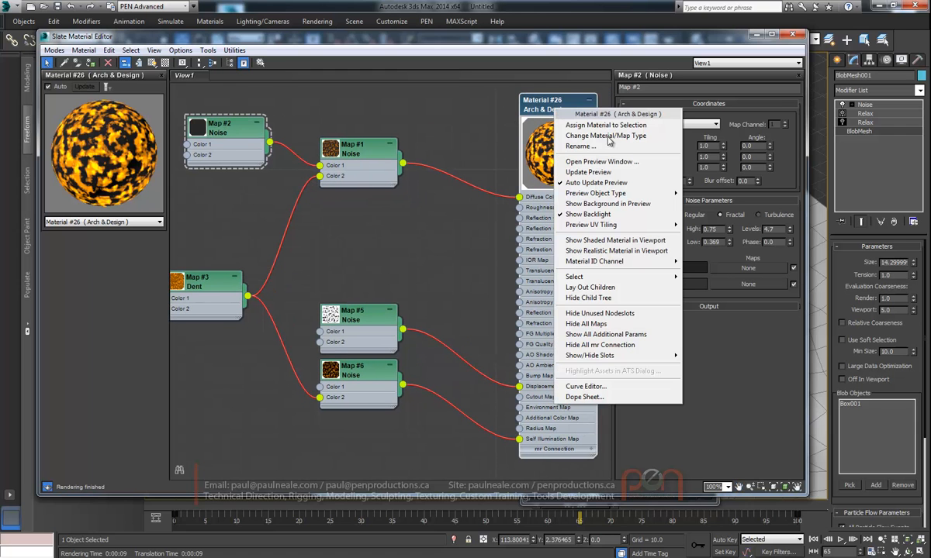
left_click(570, 161)
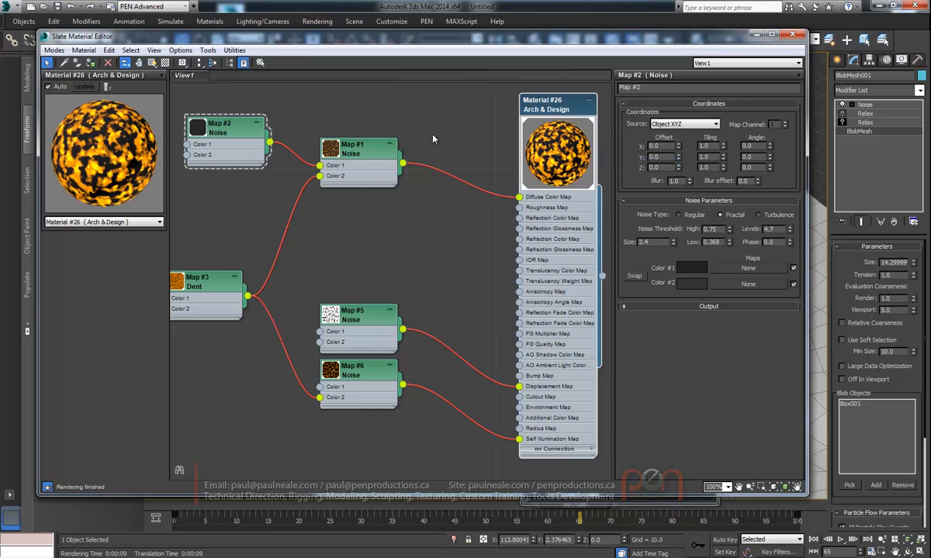
Open a separate preview window for the Map #1 Noise map
left_click(341, 145)
right_click(337, 146)
left_click(379, 187)
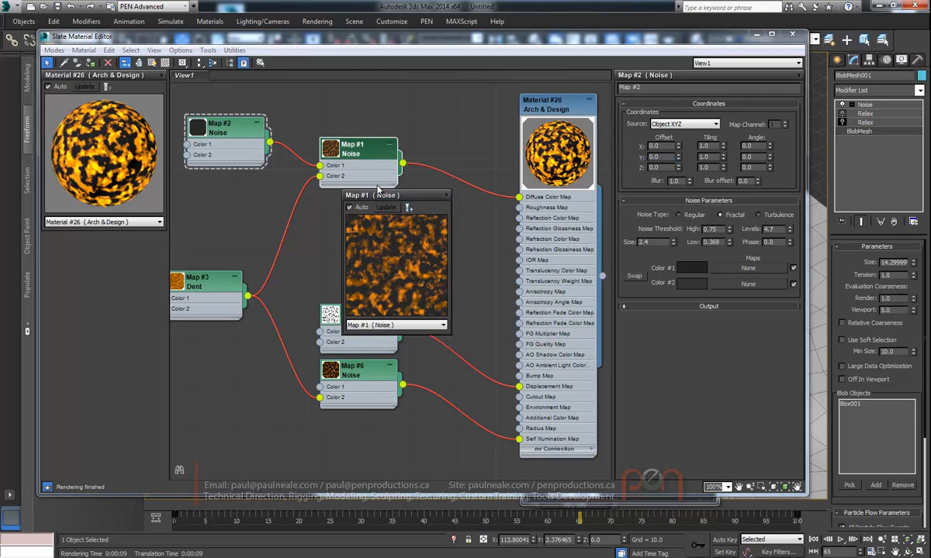
Dock the Map #3 (Dent) preview below the material preview and reposition the Map #3, Map #5 and Map #6 nodes
left_click_drag(388, 195, 133, 330)
middle_click_drag(404, 205, 477, 175)
left_click_drag(323, 273, 120, 310)
left_click(400, 299)
middle_click_drag(443, 236, 407, 277)
left_click_drag(243, 293, 262, 314)
middle_click_drag(368, 242, 338, 219)
left_click_drag(383, 297, 404, 253)
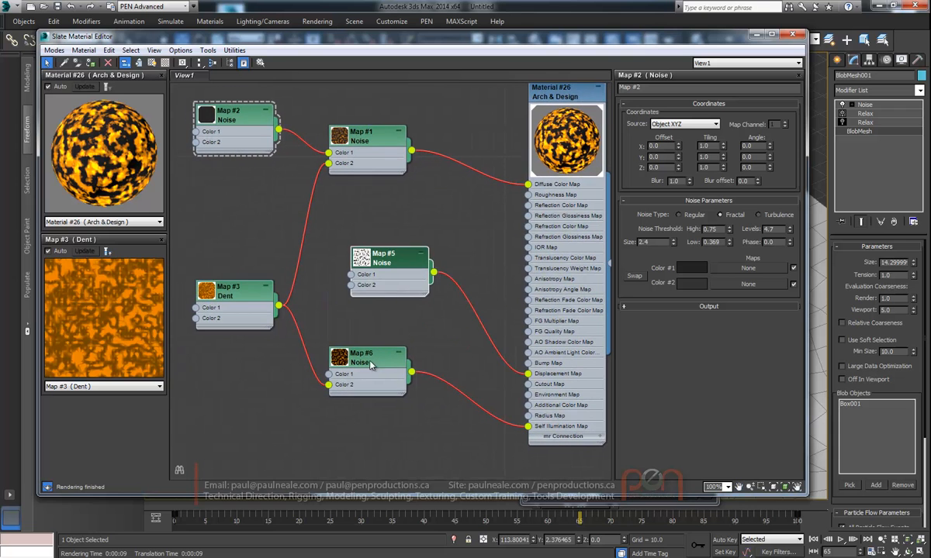
left_click_drag(370, 362, 381, 373)
Maximize the material editor, resize the preview column and spread the Map #6, Map #5 and Map #3 nodes apart
left_click_drag(170, 288, 201, 286)
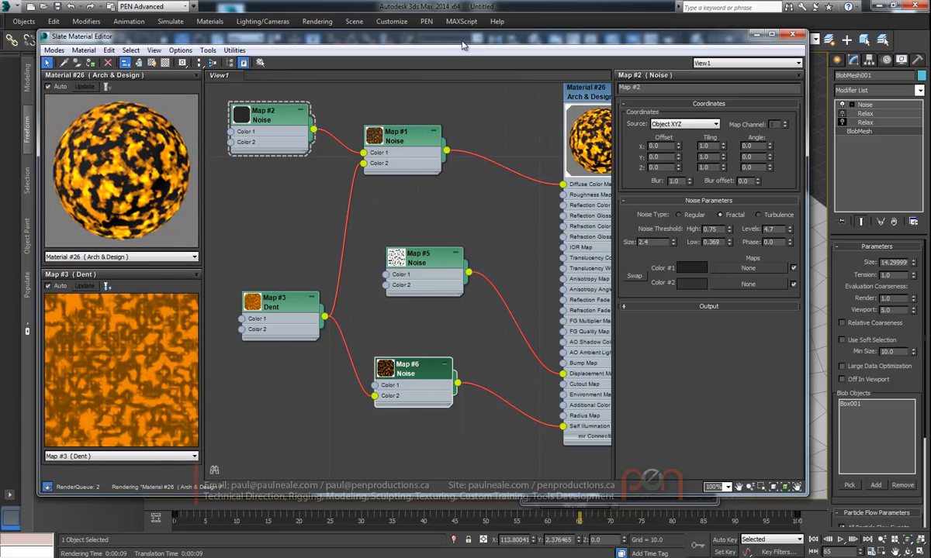
double_click(462, 40)
middle_click_drag(503, 222, 565, 302)
left_click_drag(441, 412, 464, 446)
left_click_drag(452, 317, 474, 394)
left_click_drag(313, 380, 246, 380)
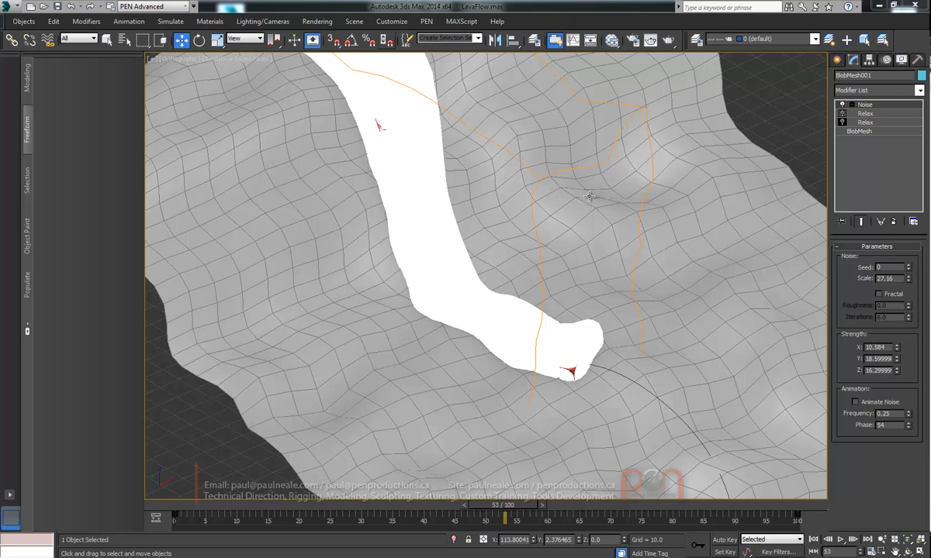
Deselect the blob mesh, render the lava flow at frame 53 and reopen the material editor
left_click(763, 114)
key("shift+q")
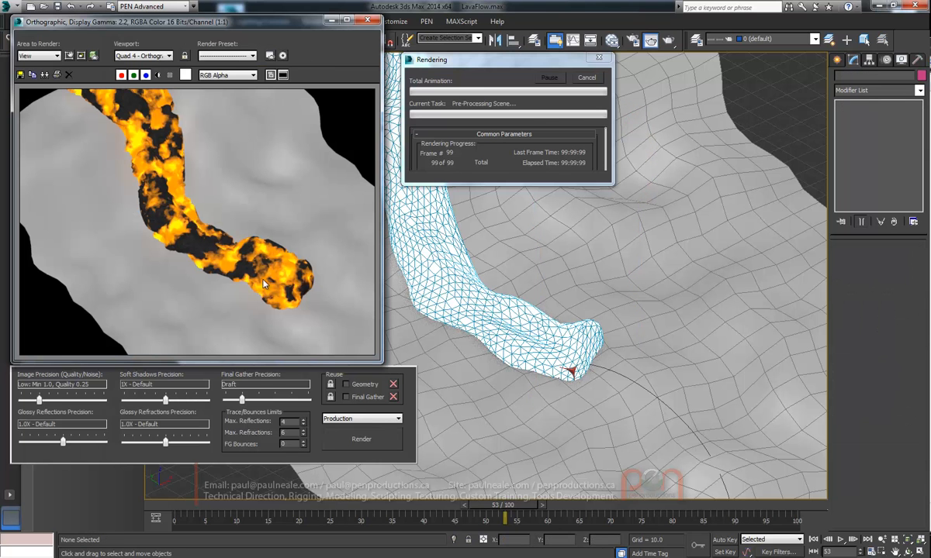
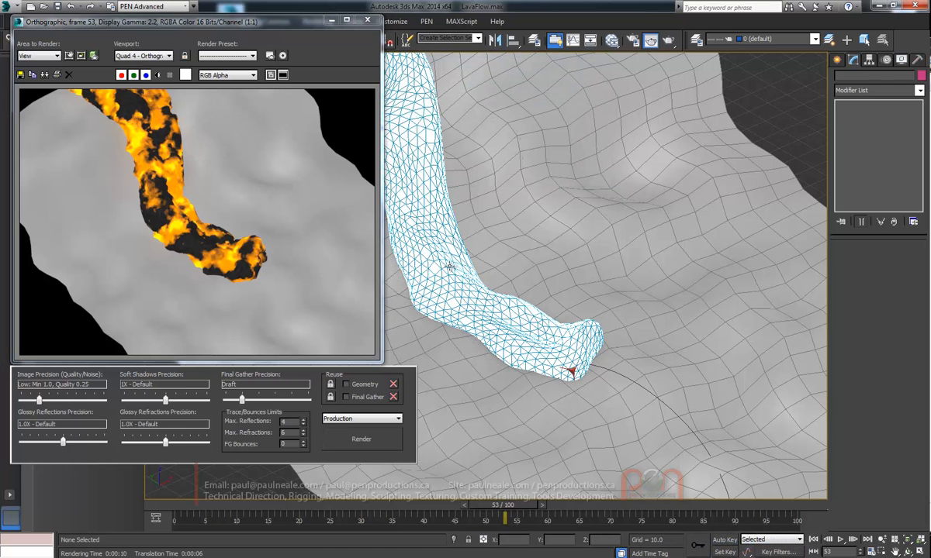
key("m")
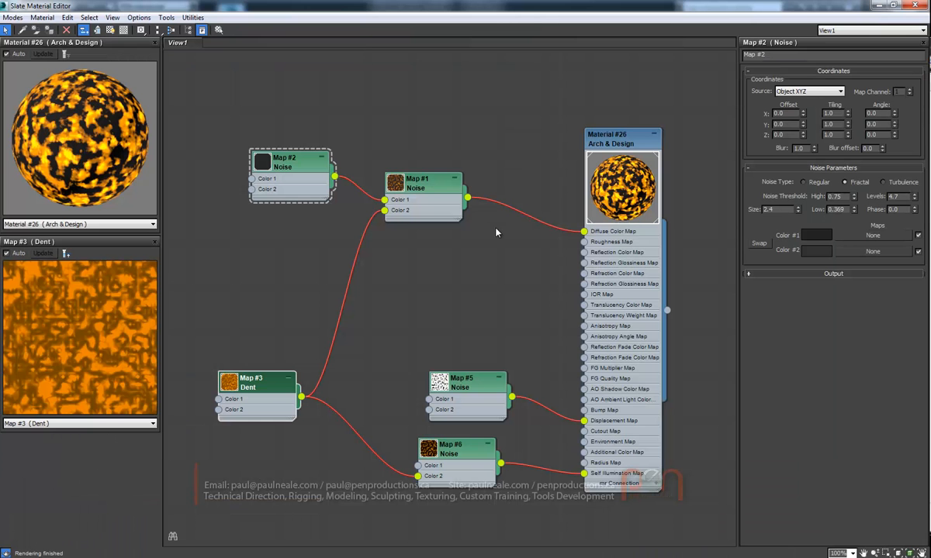
Tidy the node layout by moving Map #3 beneath Map #2 and lining up Map #1, Map #5 and Map #6
middle_click_drag(500, 279, 513, 263)
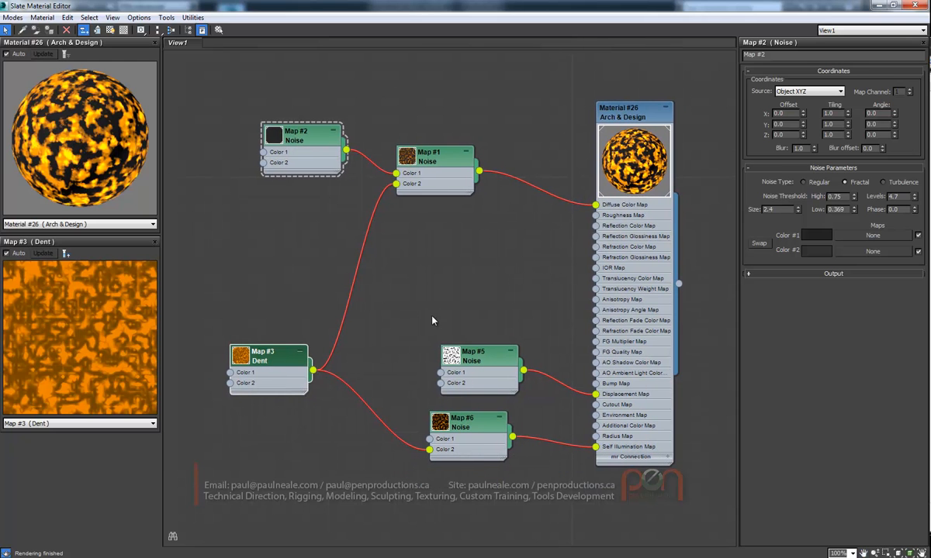
left_click_drag(272, 359, 283, 260)
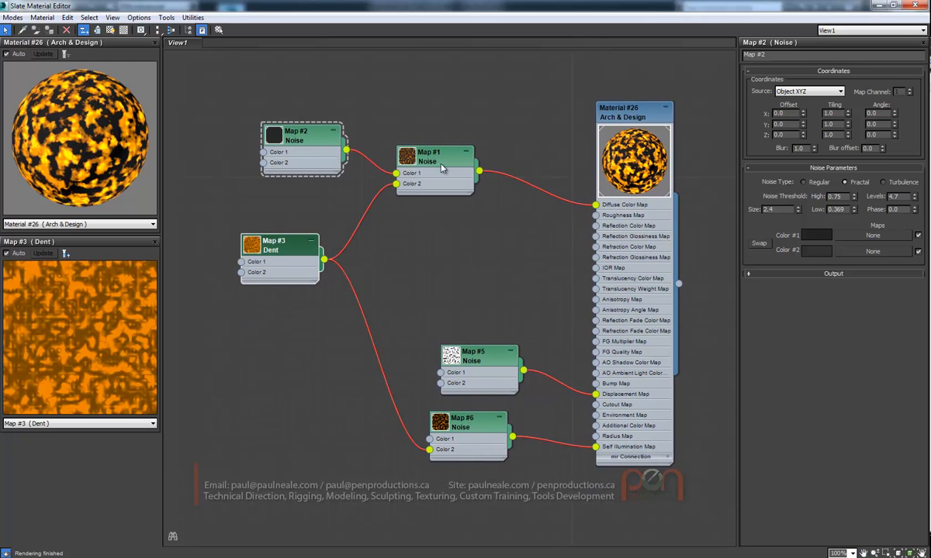
left_click_drag(413, 153, 423, 164)
left_click_drag(464, 368, 453, 368)
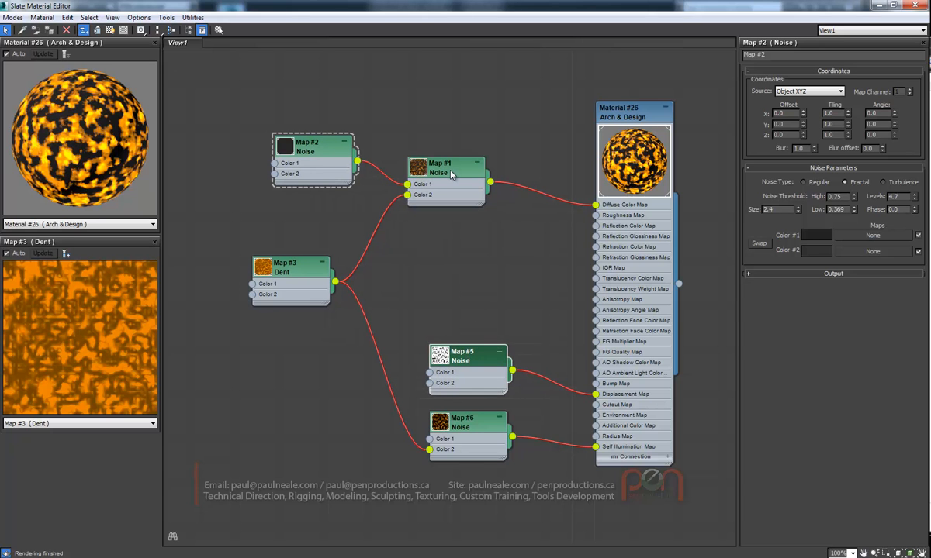
left_click_drag(303, 283, 280, 261)
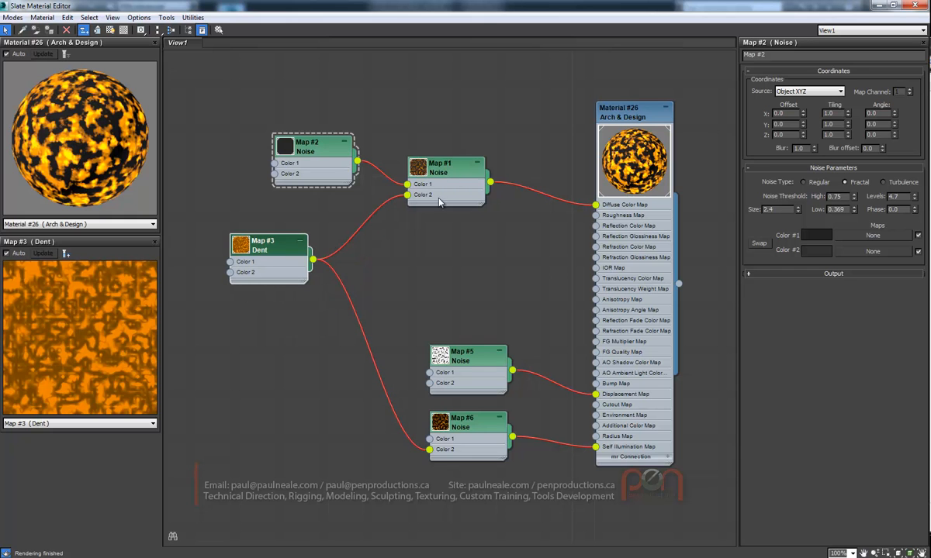
left_click_drag(455, 183, 455, 194)
left_click(468, 432)
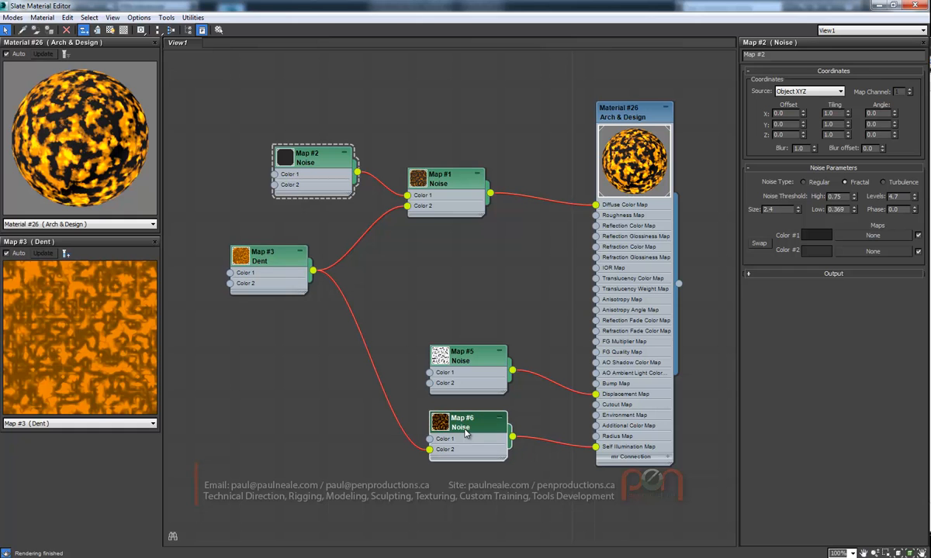
mouse_move(425, 176)
left_mouse_down()
mouse_move(443, 181)
mouse_move(435, 176)
left_mouse_up()
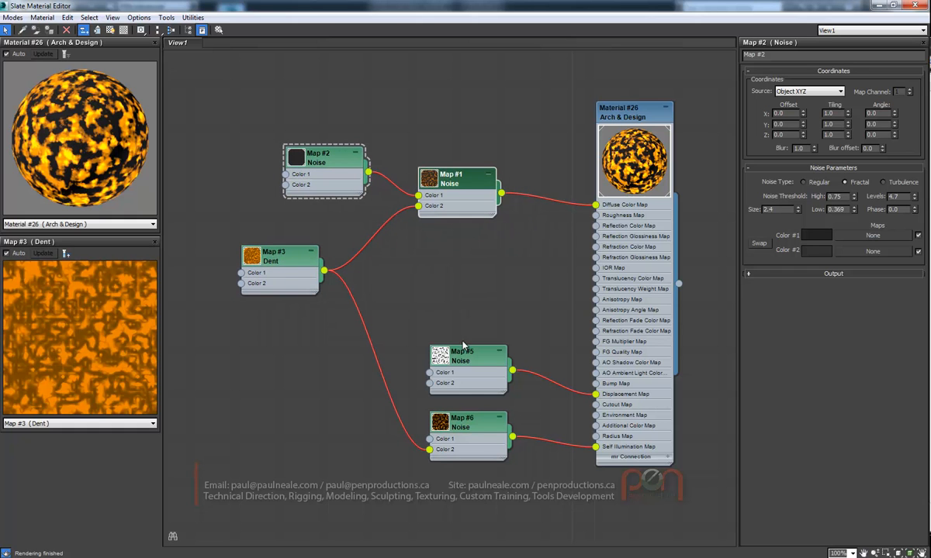
left_click_drag(285, 263, 274, 264)
Show all additional parameter slots on the Map #1 Noise node, expand them and shift the node slightly
left_click(469, 184)
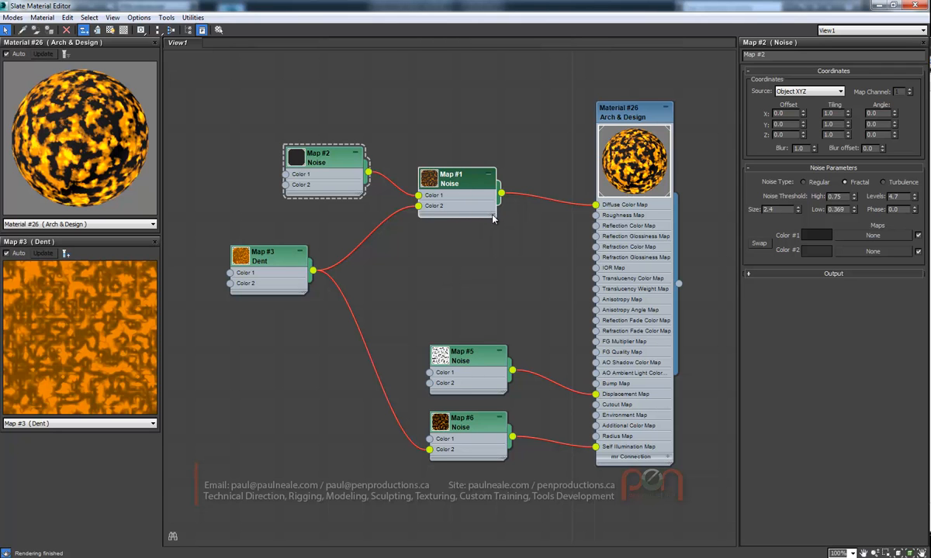
right_click(469, 184)
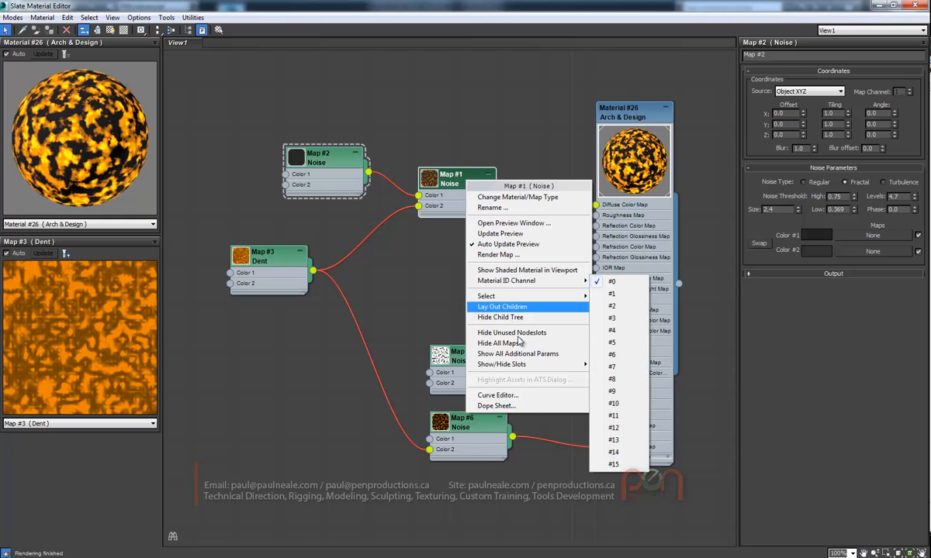
mouse_move(520, 366)
mouse_move(651, 365)
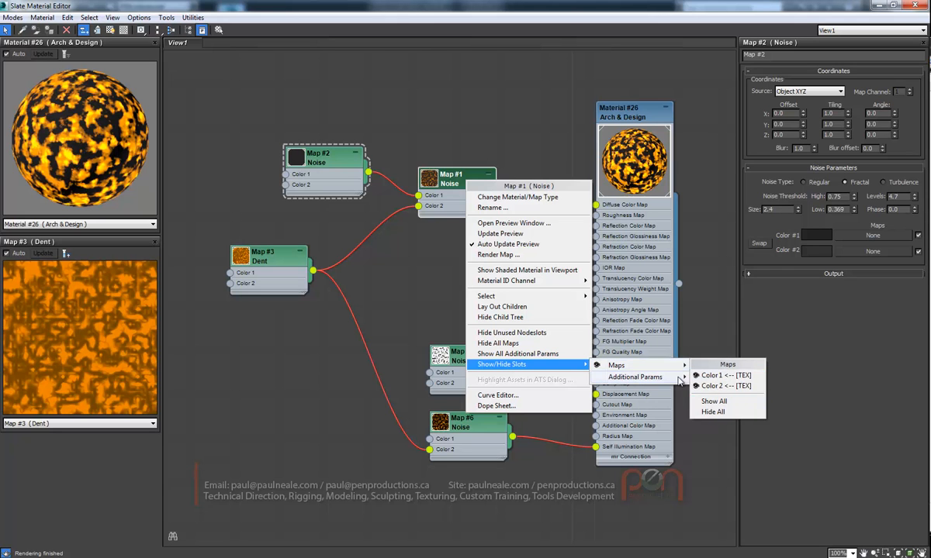
mouse_move(674, 380)
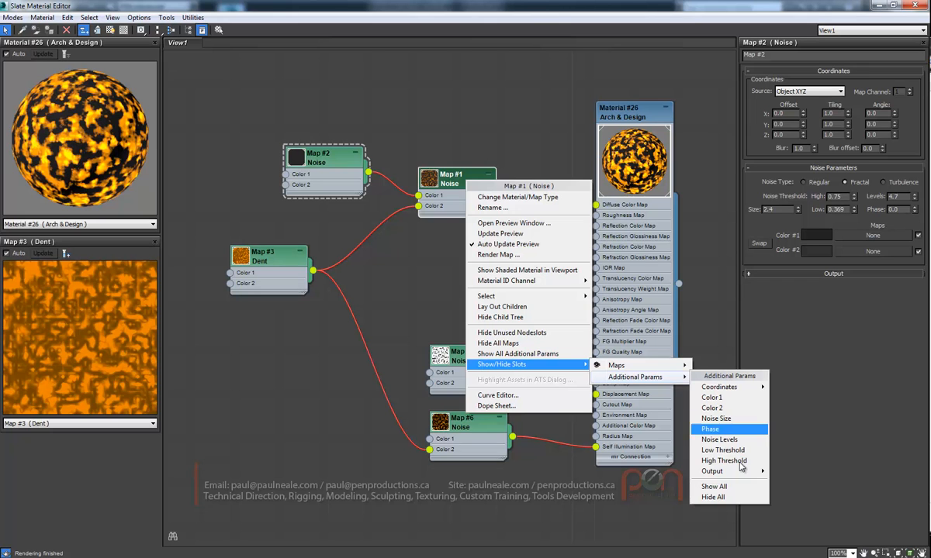
left_click(714, 486)
left_click(492, 216)
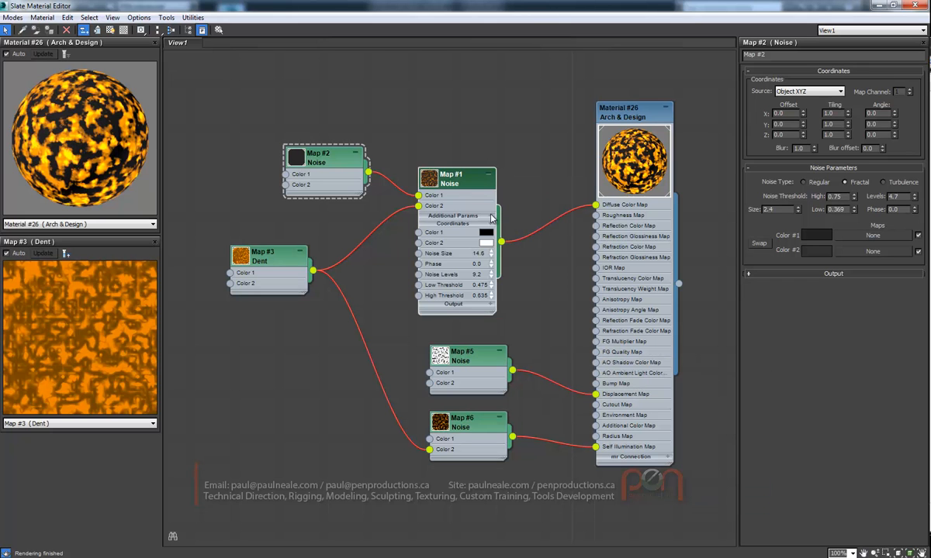
left_click_drag(471, 176, 482, 165)
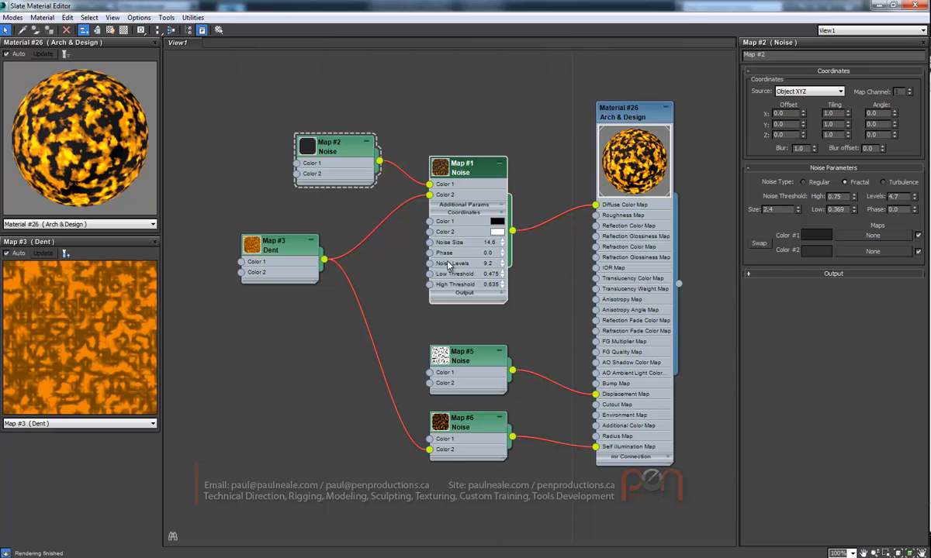
Show all additional parameter slots on the Map #5 Noise node
left_click(482, 368)
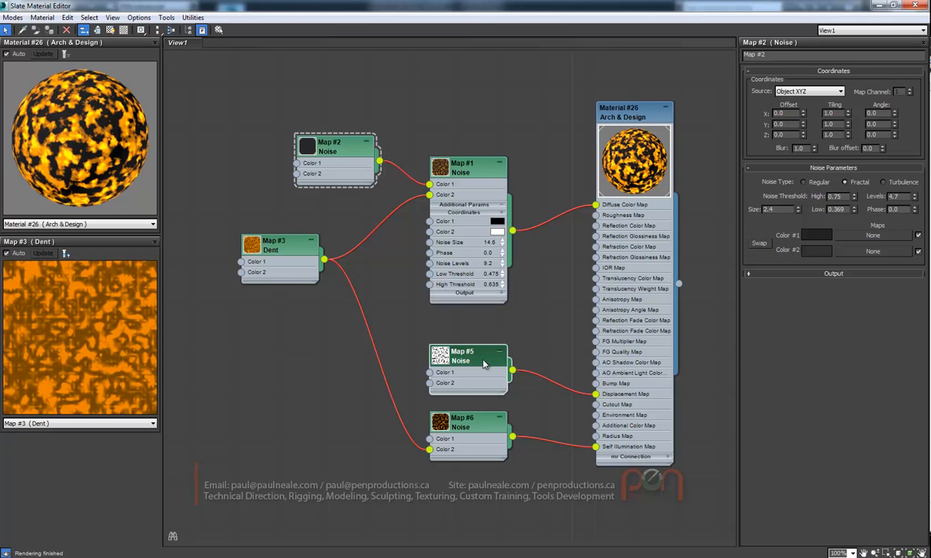
right_click(483, 365)
mouse_move(605, 309)
mouse_move(651, 321)
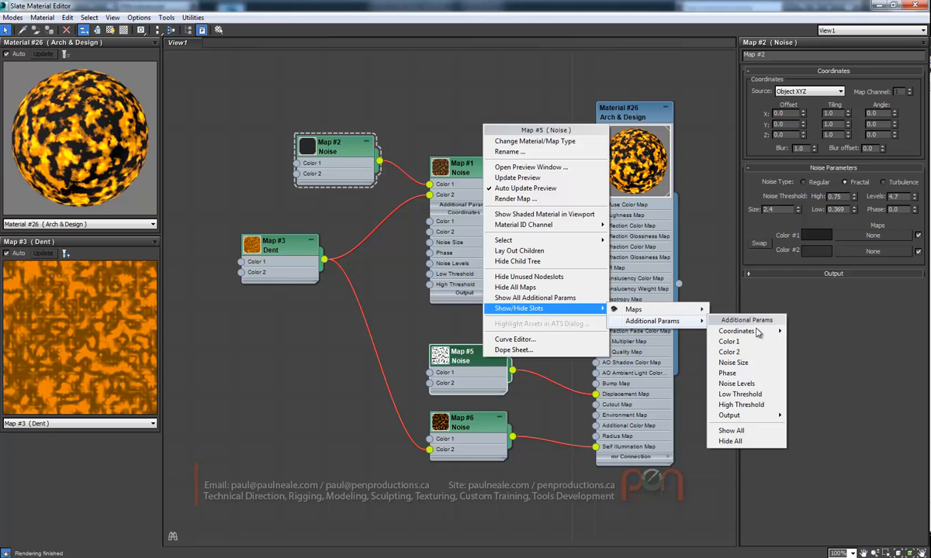
left_click(730, 430)
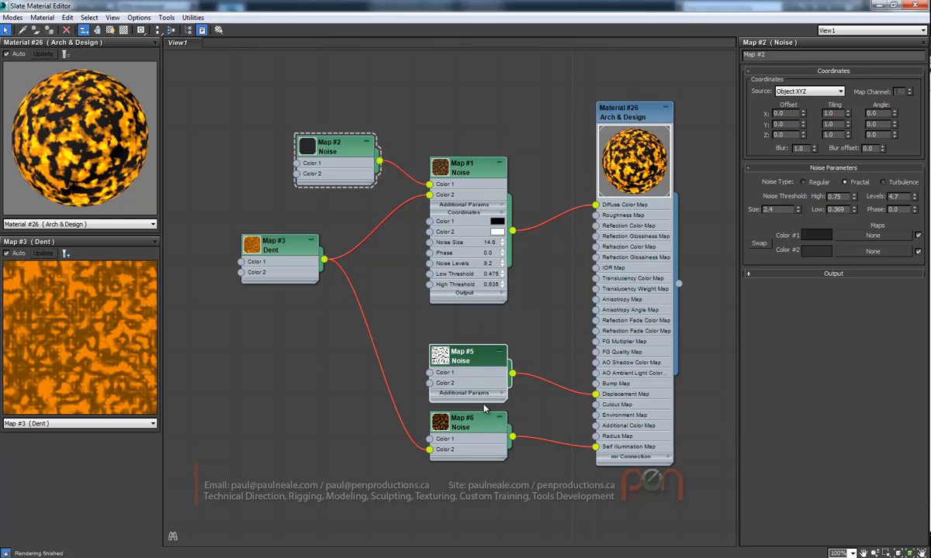
Move the Map #6 Noise node down, then show and expand all of its additional parameter slots
left_click_drag(480, 422, 470, 435)
right_click(469, 434)
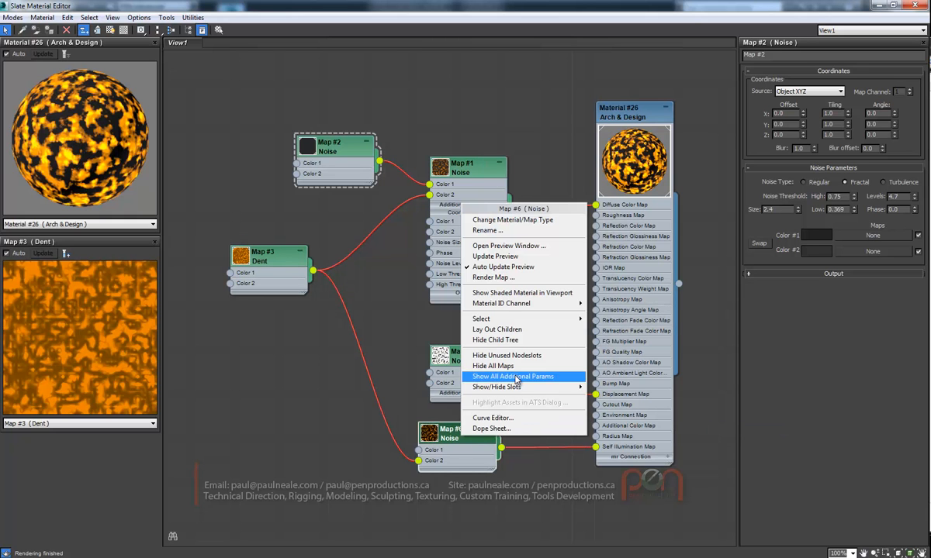
mouse_move(570, 399)
mouse_move(630, 399)
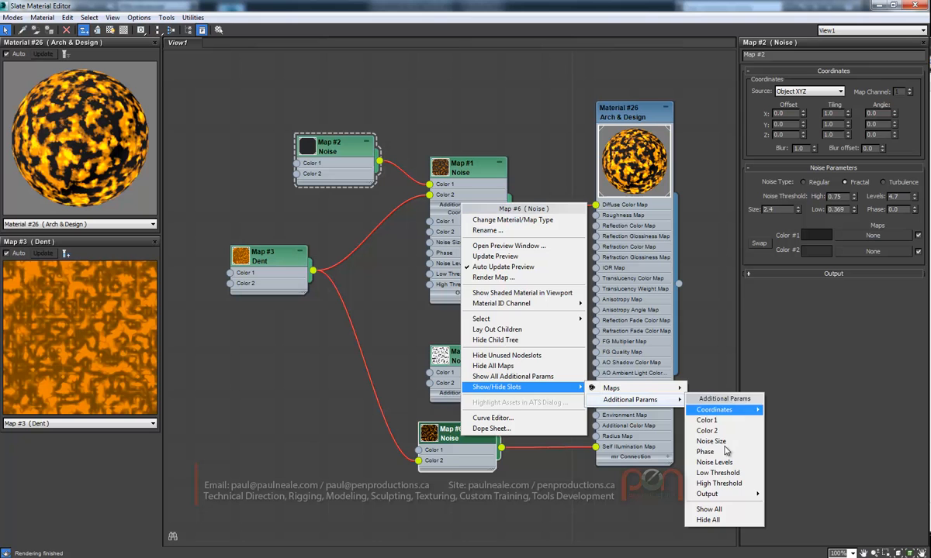
left_click(706, 510)
left_click(490, 471)
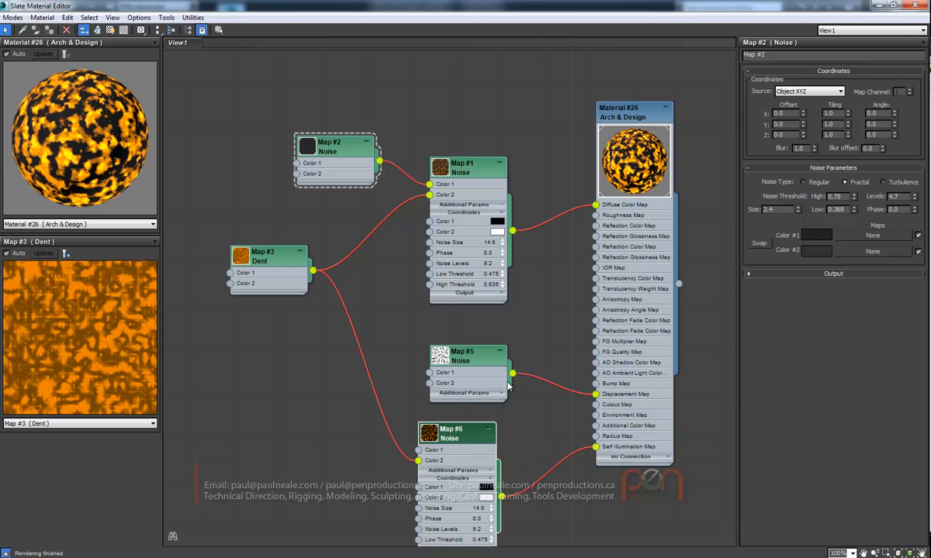
Expand Map #5's additional parameters and stack Map #5 and Map #6 beneath Map #1, keeping Map #3 beside Map #1
left_click(466, 393)
middle_click_drag(538, 269, 547, 150)
left_click_drag(472, 239, 473, 218)
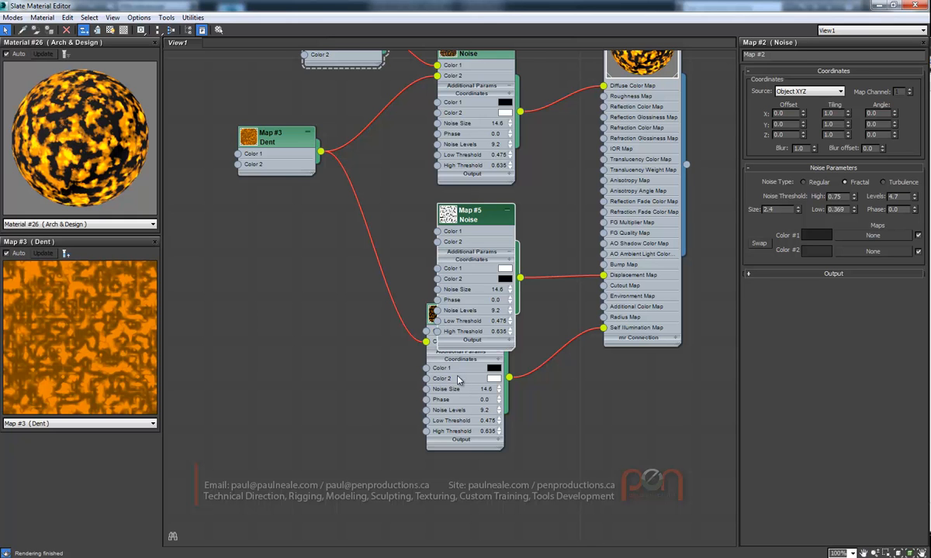
left_click(436, 348)
left_click_drag(440, 308, 475, 378)
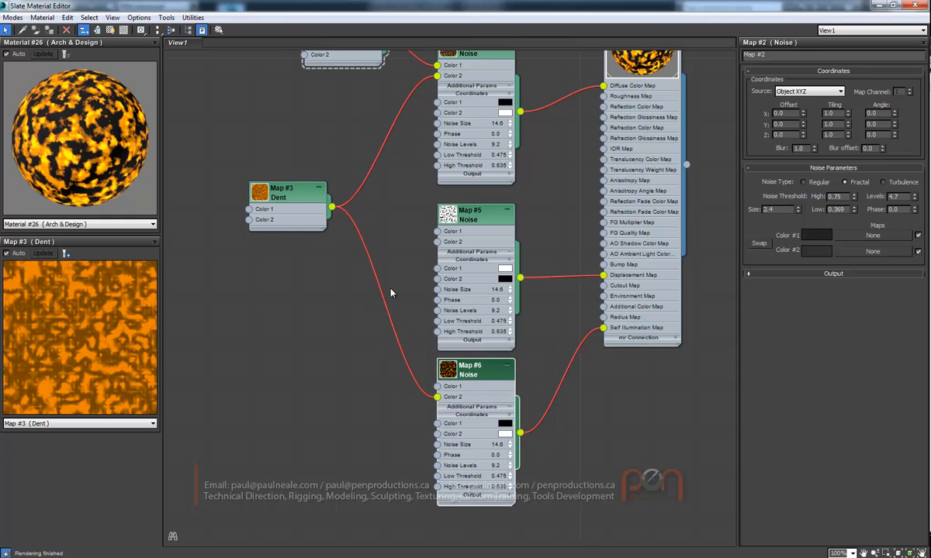
left_click_drag(314, 203, 337, 160)
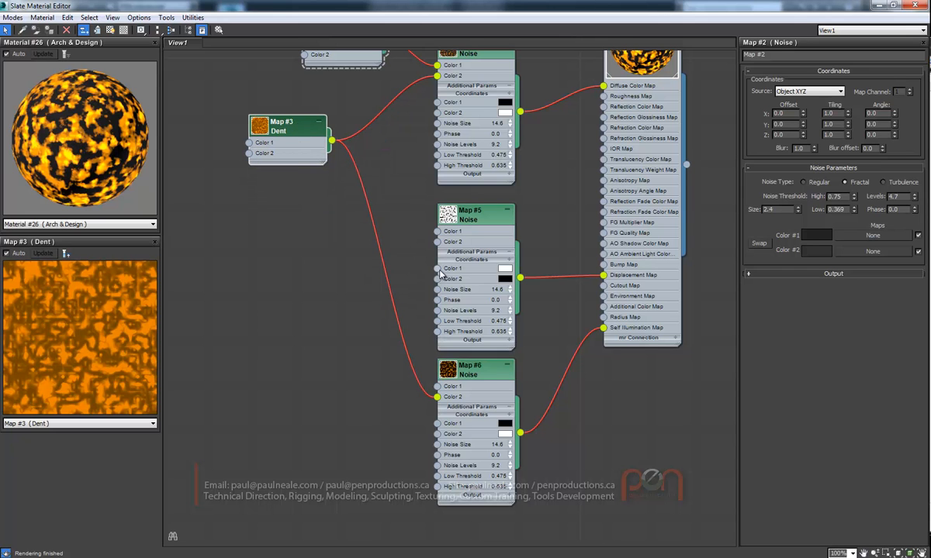
Open the parameters of the Map #5 Noise map and inspect its Output settings
left_click(458, 244)
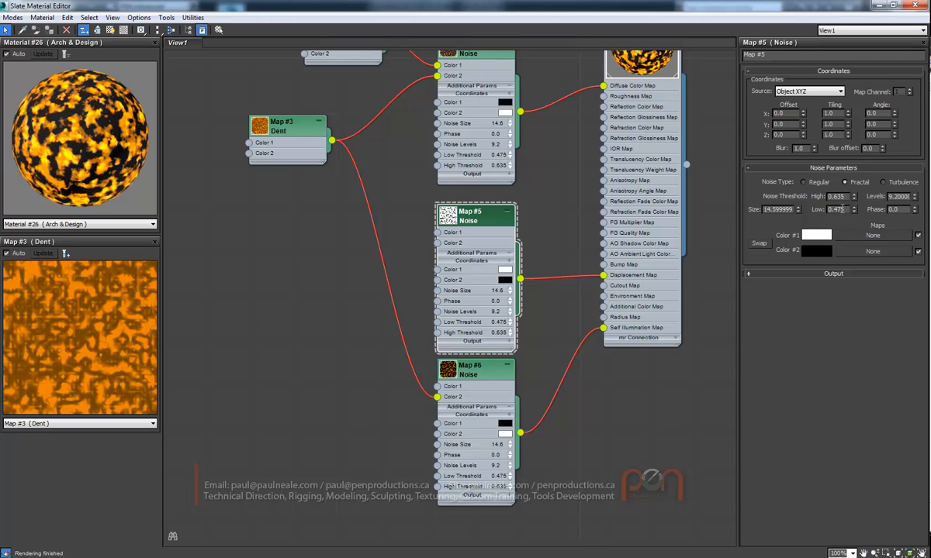
left_click(770, 274)
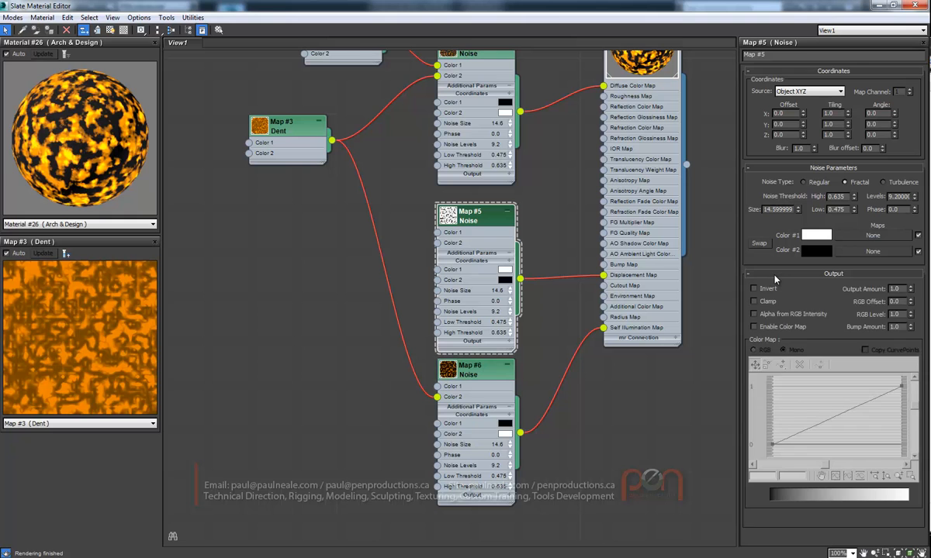
left_click(760, 274)
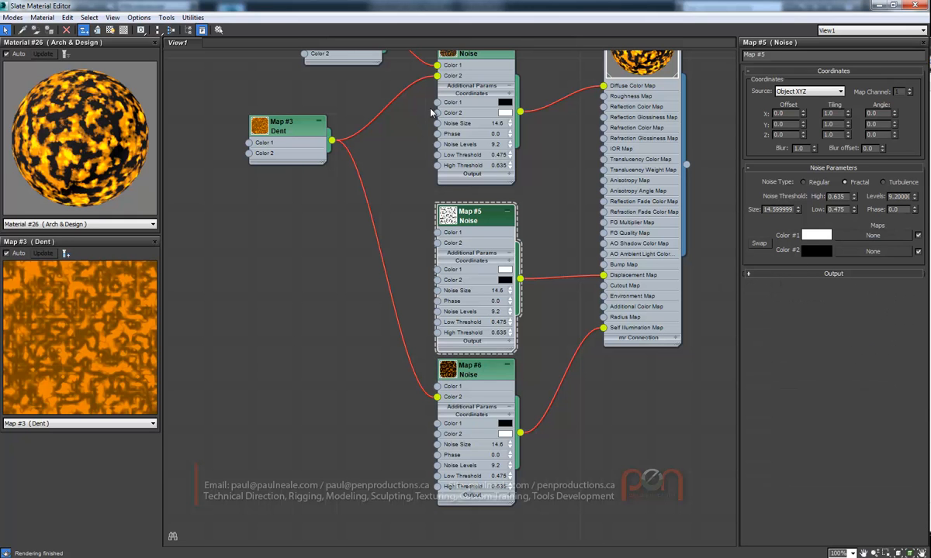
Create a Bezier Float controller for Map #1's Noise Size and link it to the Noise Size of Map #5 and Map #6
left_click_drag(436, 123, 226, 257)
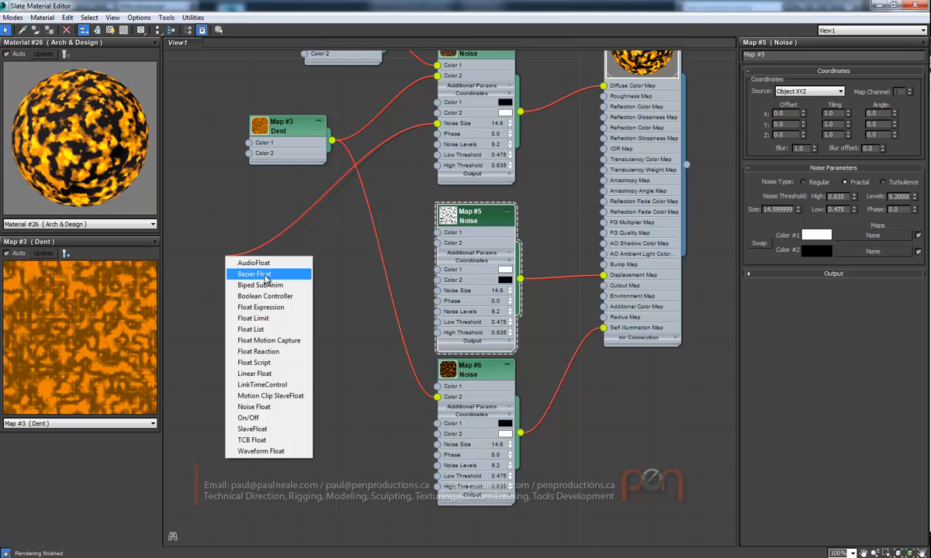
left_click(255, 274)
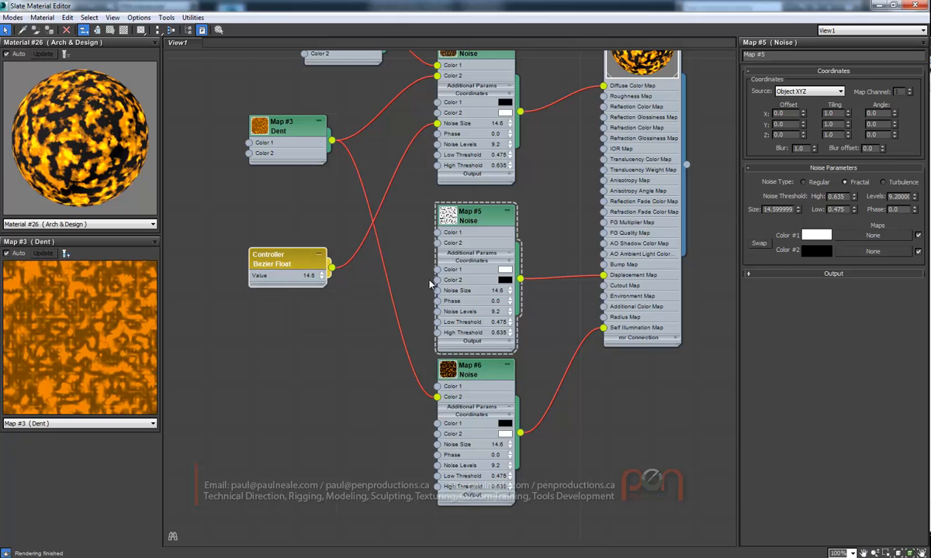
left_click_drag(437, 291, 437, 444)
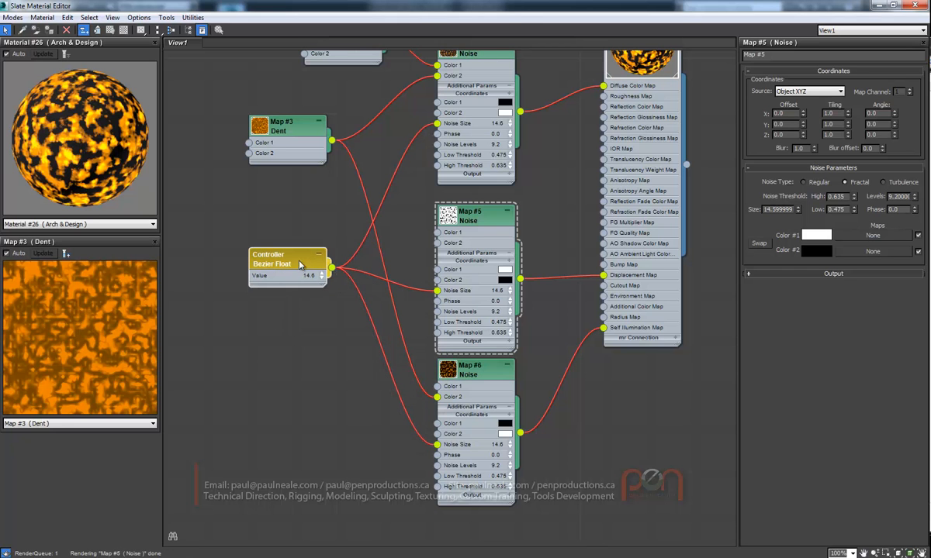
left_click_drag(279, 254, 281, 242)
Create a second Bezier Float controller for Map #1's Phase and link it to the Phase of Map #5 and Map #6
left_click_drag(437, 134, 273, 293)
left_click(316, 344)
left_click_drag(331, 301, 437, 301)
left_click_drag(436, 455, 333, 302)
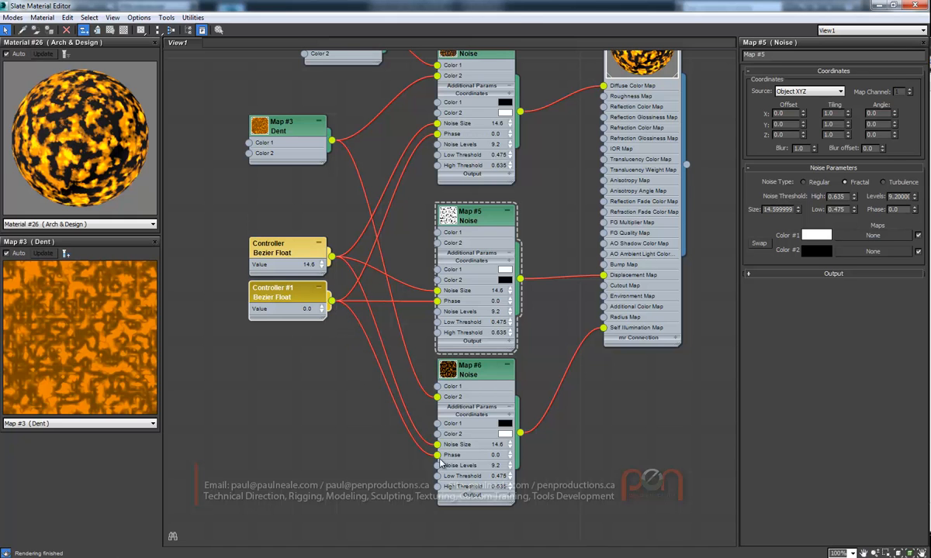
Create a Bezier Float controller for Map #6's Noise Levels and link it to the Noise Levels of Map #5 and Map #1
left_click_drag(436, 469, 320, 365)
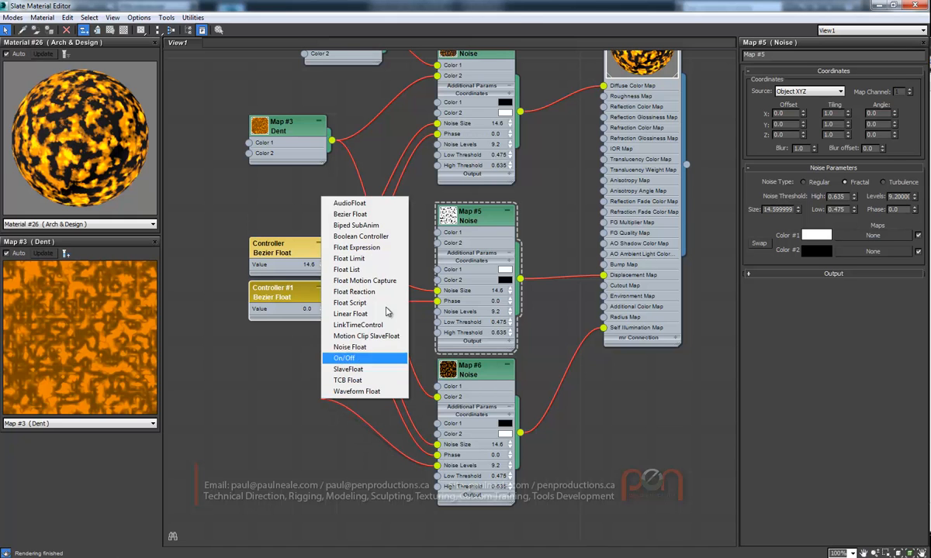
left_click(365, 218)
left_click_drag(320, 402, 437, 312)
left_click_drag(331, 346, 436, 144)
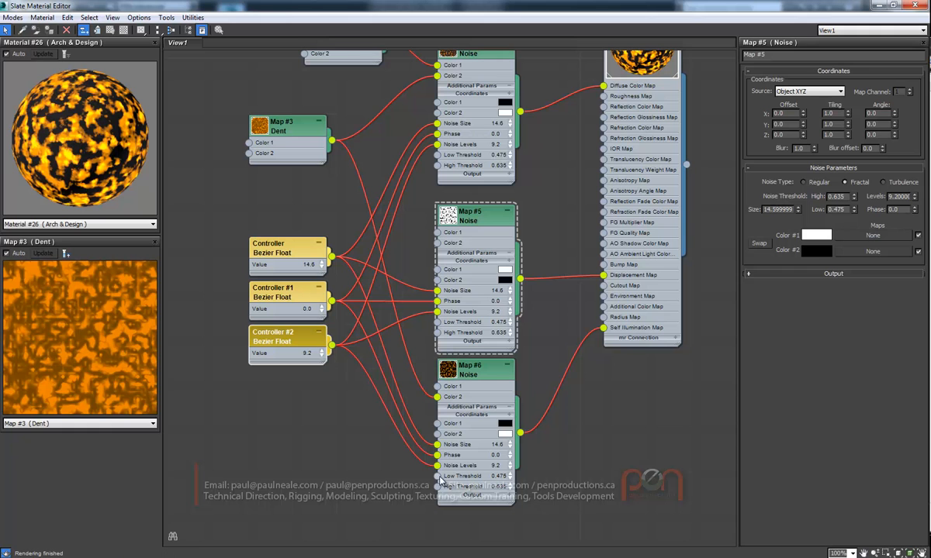
Create a Bezier Float controller for Map #6's Low Threshold and link it to the Low Threshold of Map #5 and Map #1
left_click_drag(362, 456, 362, 457)
left_click(357, 241)
left_click_drag(366, 499, 437, 323)
left_click_drag(333, 389, 438, 155)
Create a Bezier Float controller for Map #6's High Threshold and link it to the High Threshold of Map #5 and Map #1
left_click_drag(437, 487, 267, 415)
left_click(341, 266)
left_click_drag(331, 431, 437, 333)
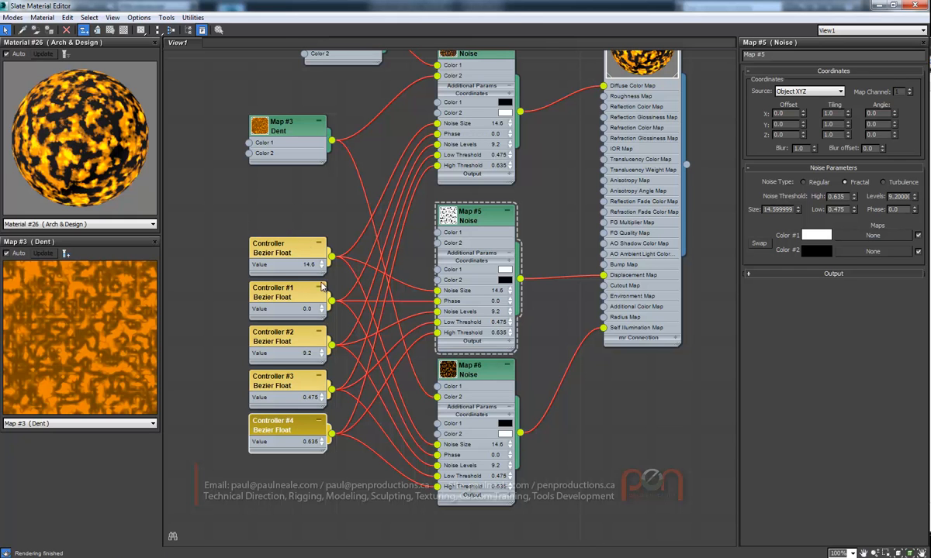
Set the shared controllers to a Noise Size of 12.8, a Low Threshold of 0.5 and a High Threshold of 0.7
left_click_drag(323, 266, 322, 271)
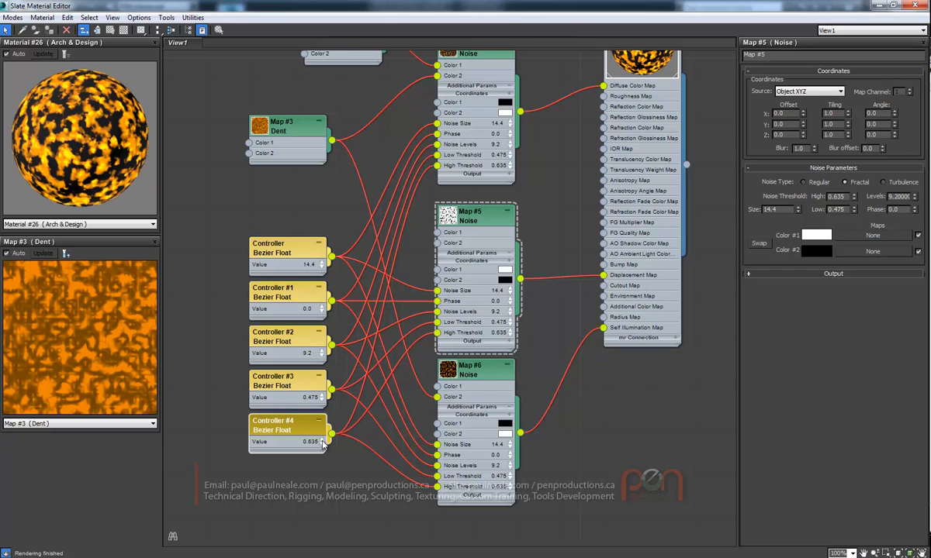
left_click_drag(323, 441, 324, 439)
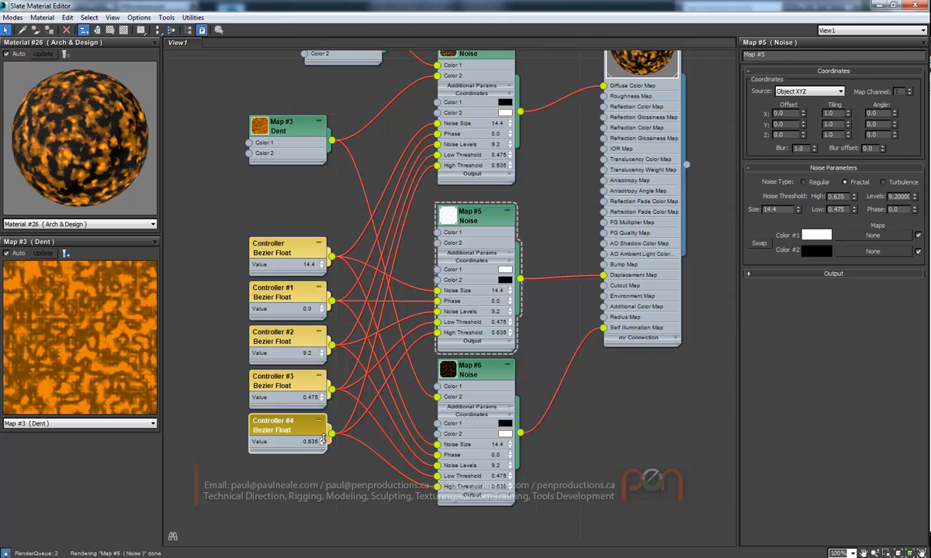
left_click_drag(323, 401, 323, 402)
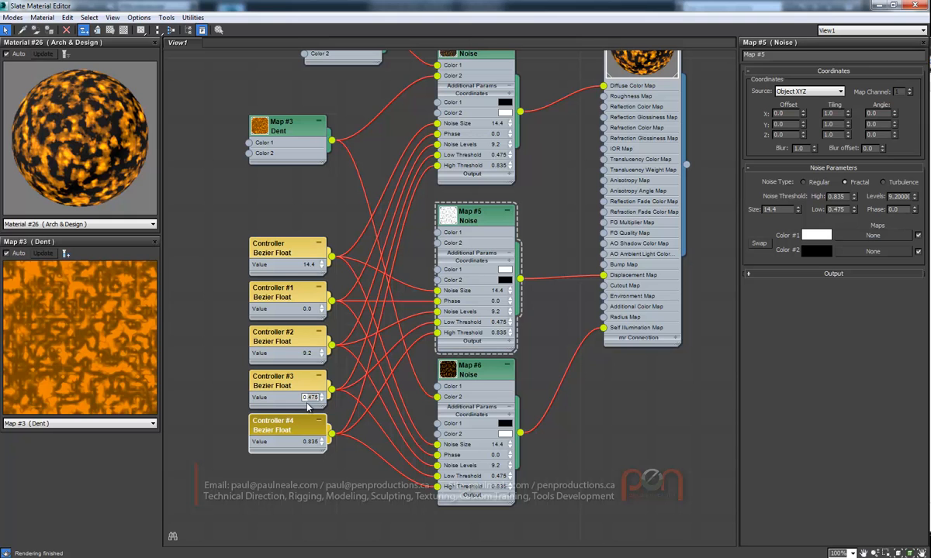
key("Return")
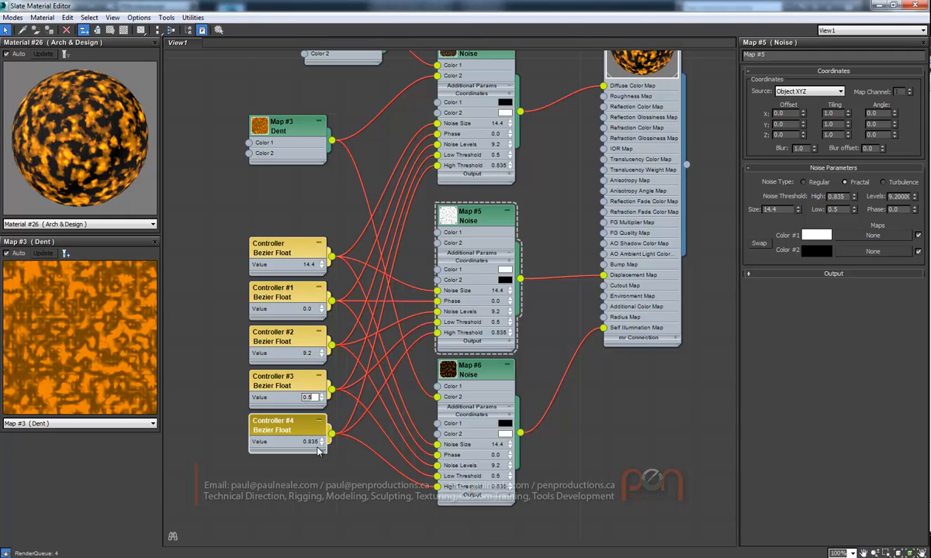
left_click(311, 441)
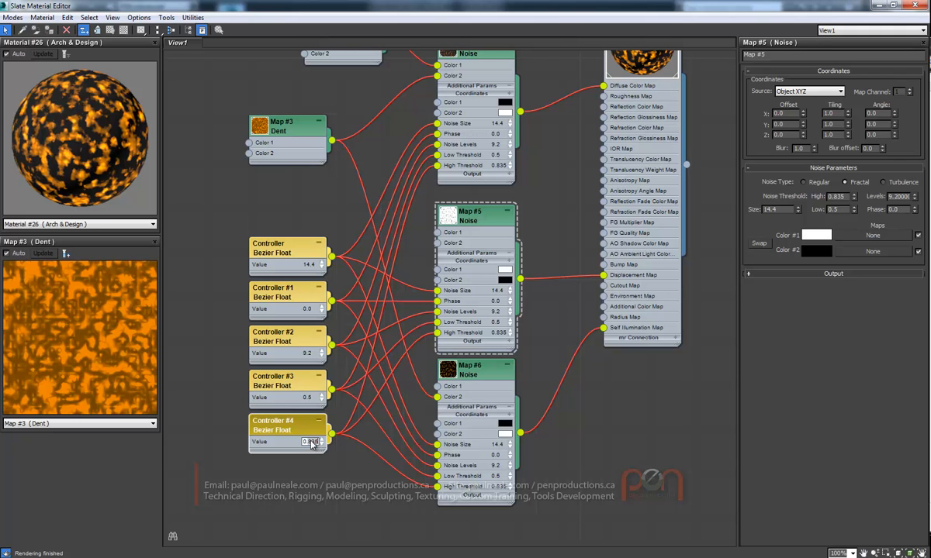
type("0.7")
key("Return")
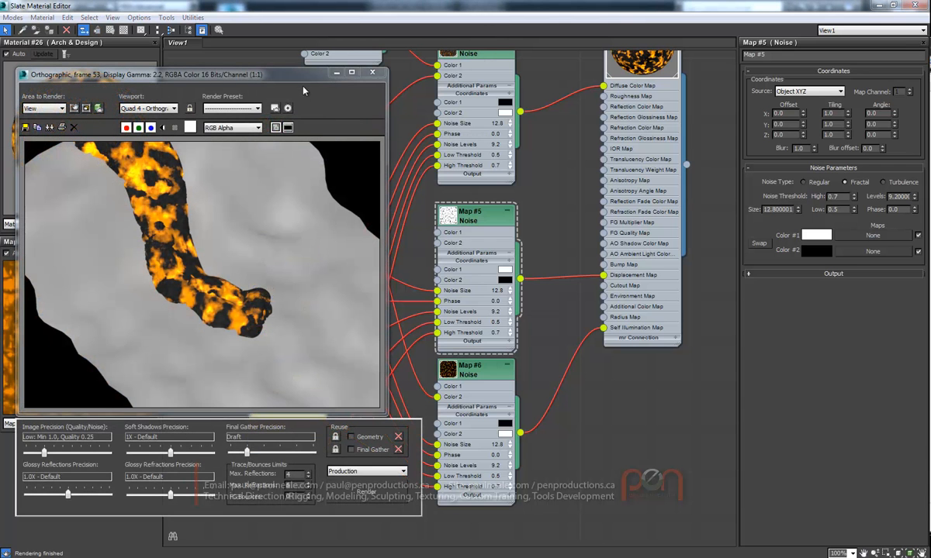
Check the rendered lava flow, close the render window and scrub the animation to frame 56 to review the flow's shape
left_click_drag(301, 76, 302, 69)
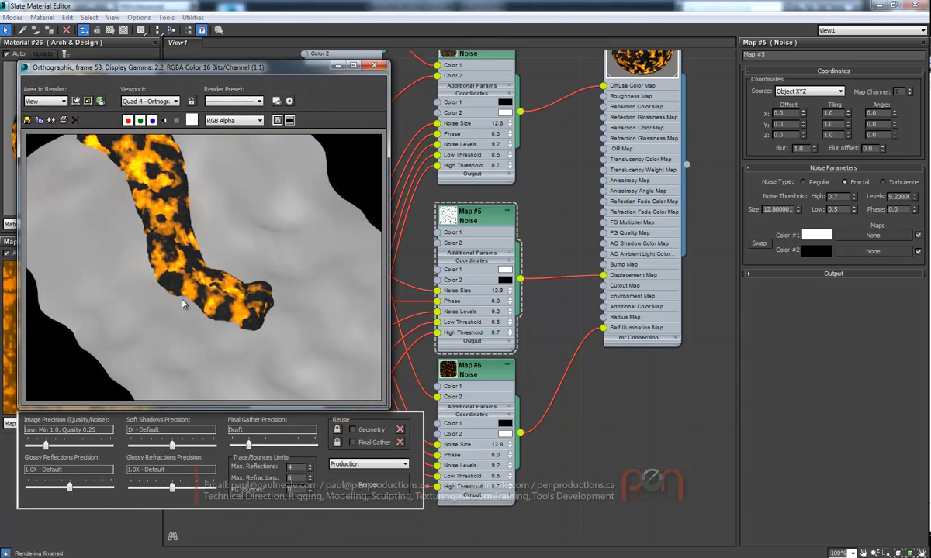
left_click(374, 67)
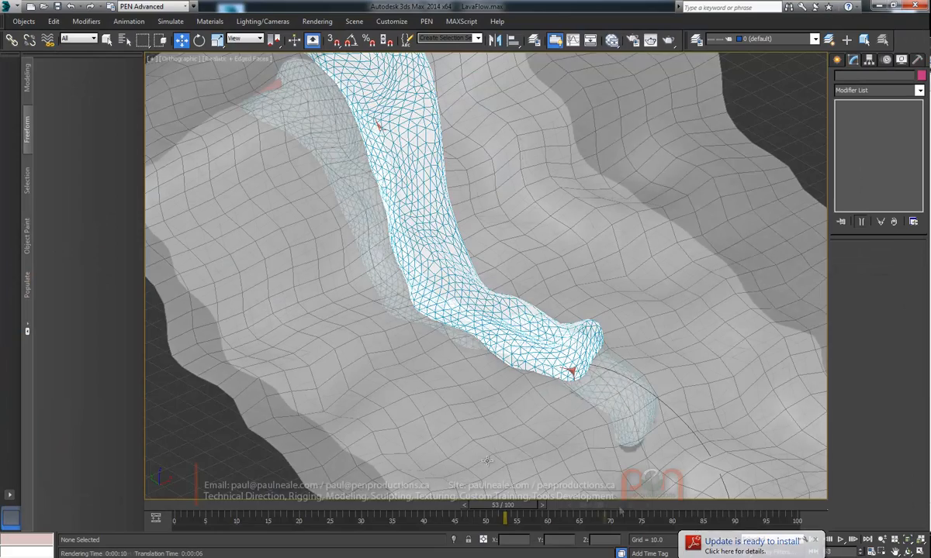
scroll(561, 370, "down", 5)
middle_click_drag(634, 403, 511, 351)
scroll(512, 350, "down", 2)
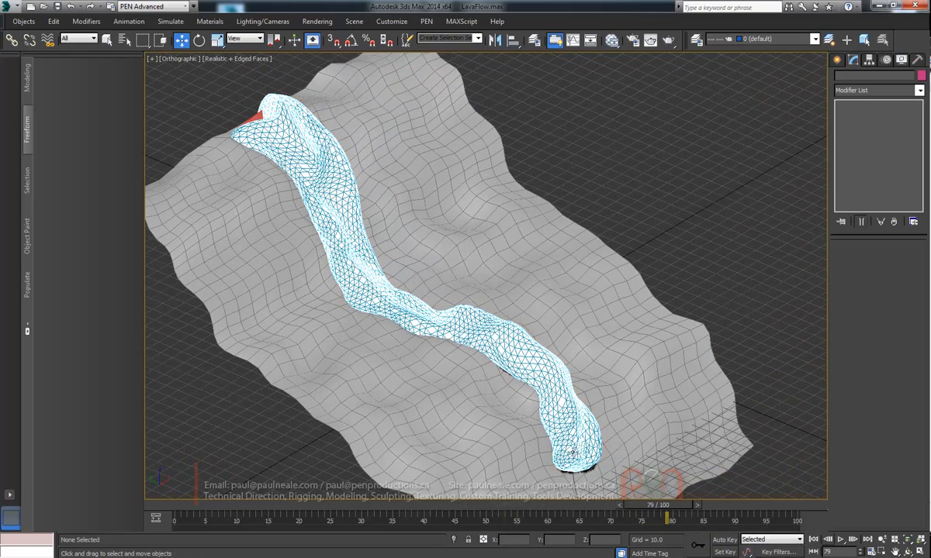
left_click_drag(628, 505, 523, 475)
key("w")
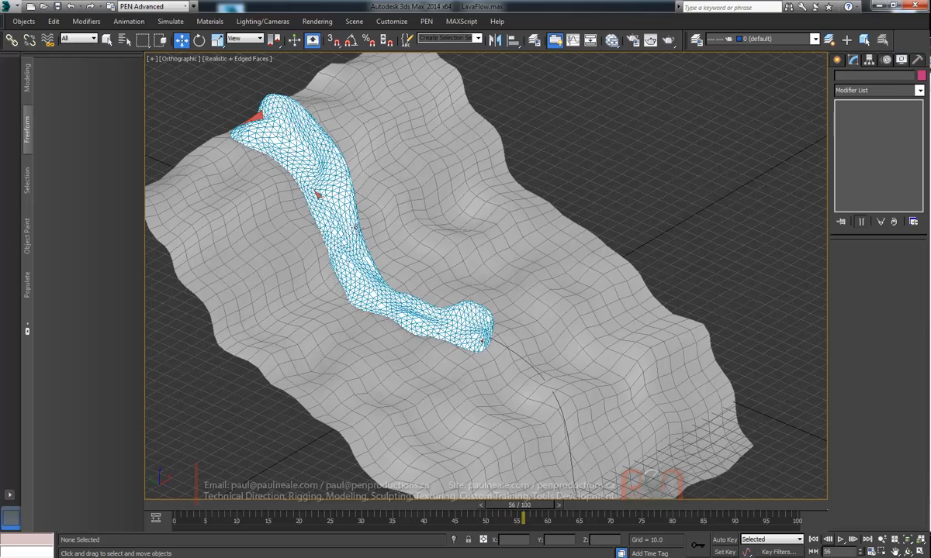
Select the lava blob mesh and examine its course over the terrain from several angles up to frame 100
left_click(356, 227)
middle_click_drag(349, 229, 425, 272, "alt")
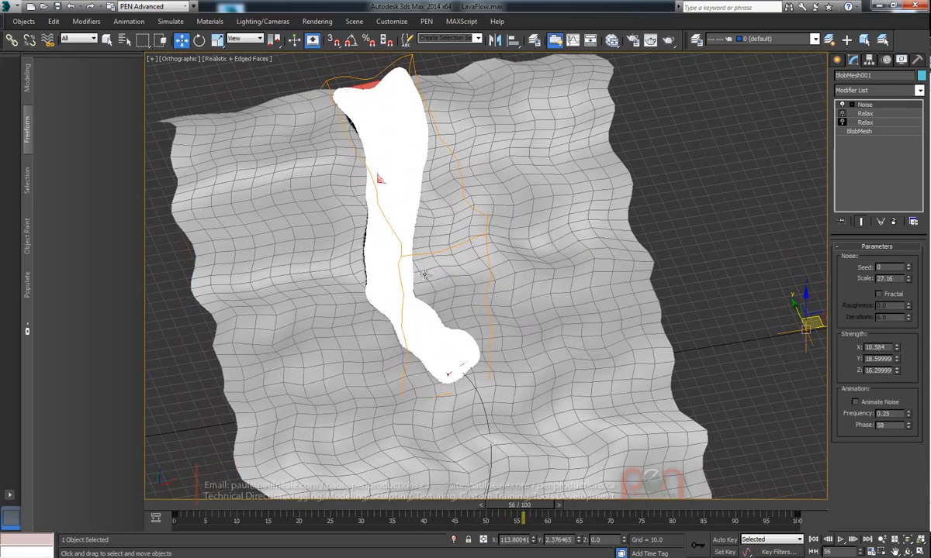
mouse_move(572, 225)
middle_mouse_down("alt")
mouse_move(582, 205)
mouse_move(620, 186)
mouse_move(567, 230)
middle_mouse_up("alt")
middle_click_drag(538, 284, 623, 242, "alt")
middle_click_drag(673, 204, 401, 121, "alt")
middle_click_drag(447, 355, 424, 208, "alt")
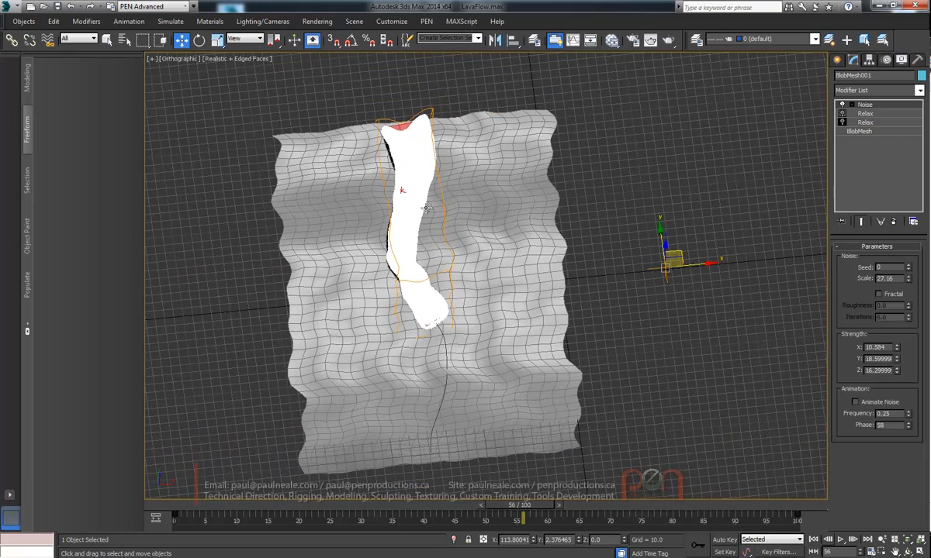
middle_click_drag(459, 353, 524, 497, "alt")
left_click_drag(531, 509, 803, 502)
key("w")
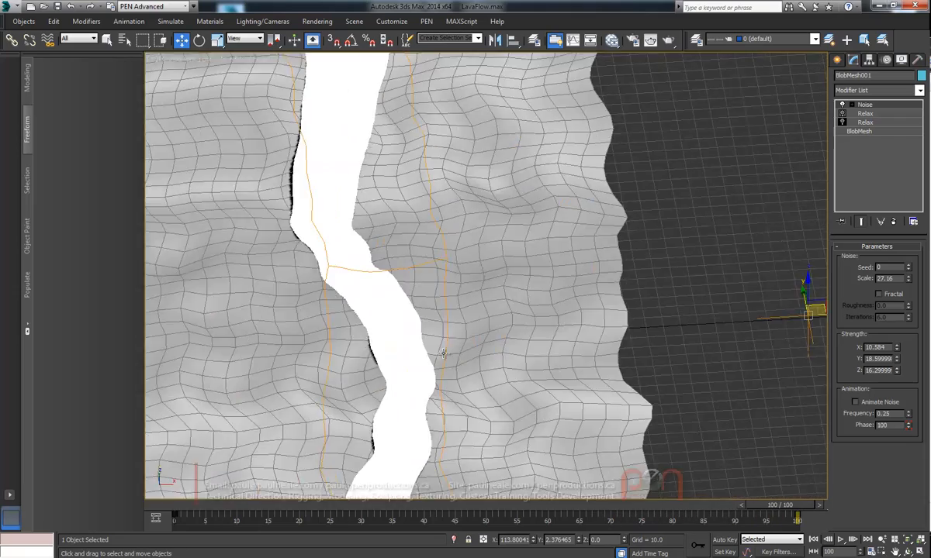
scroll(443, 354, "down", 6)
middle_click_drag(443, 353, 551, 253, "alt")
left_click_drag(770, 509, 781, 492)
middle_click_drag(492, 225, 449, 252, "alt")
Switch to the Top view with empty space beside the terrain and choose NURBS Surfaces as the object category to create
key("t")
middle_click_drag(461, 285, 699, 318)
scroll(554, 253, "down", 3)
middle_click_drag(555, 254, 615, 241)
left_click(836, 60)
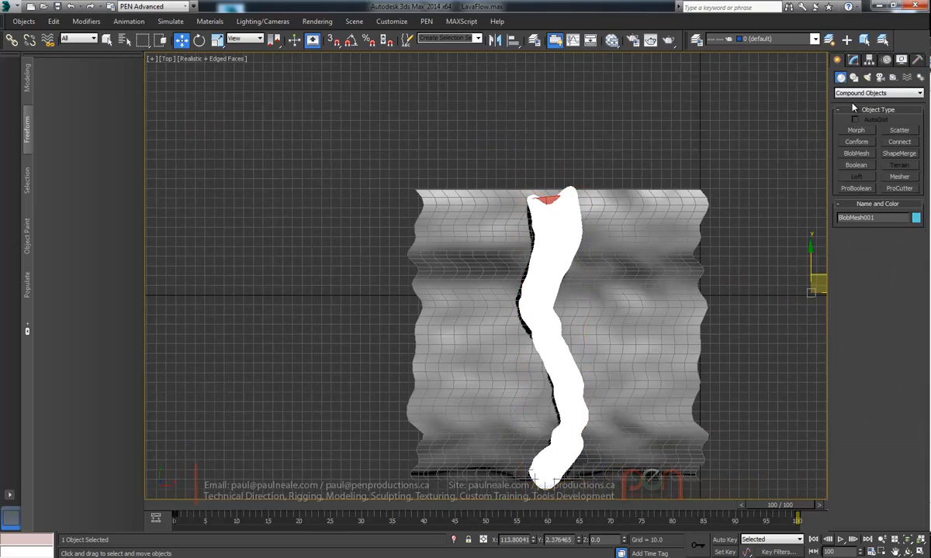
left_click(865, 93)
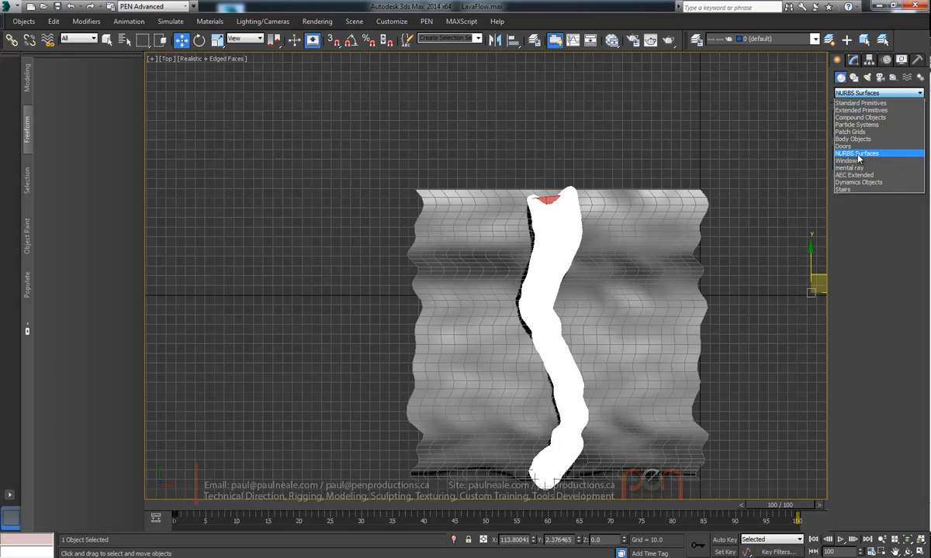
left_click(857, 153)
left_click(892, 132)
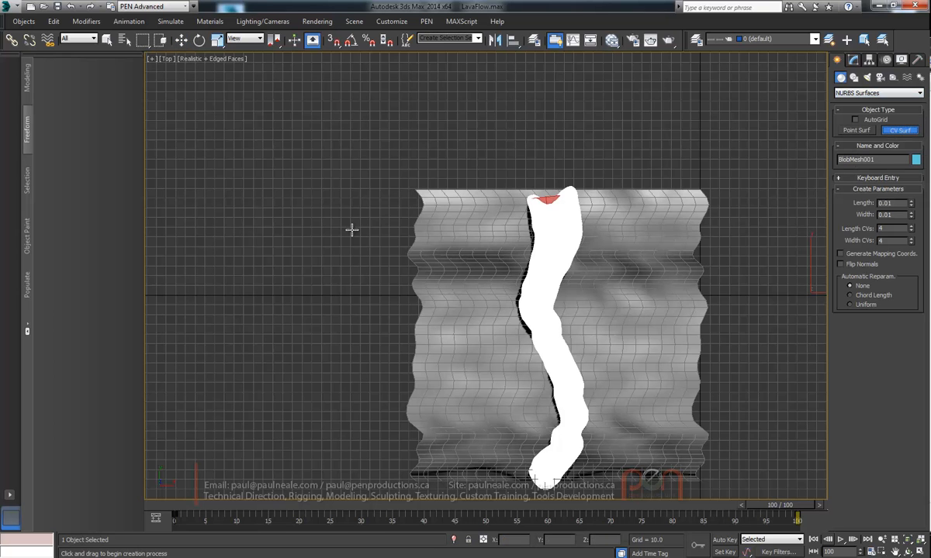
left_click_drag(334, 190, 395, 251)
left_click(854, 62)
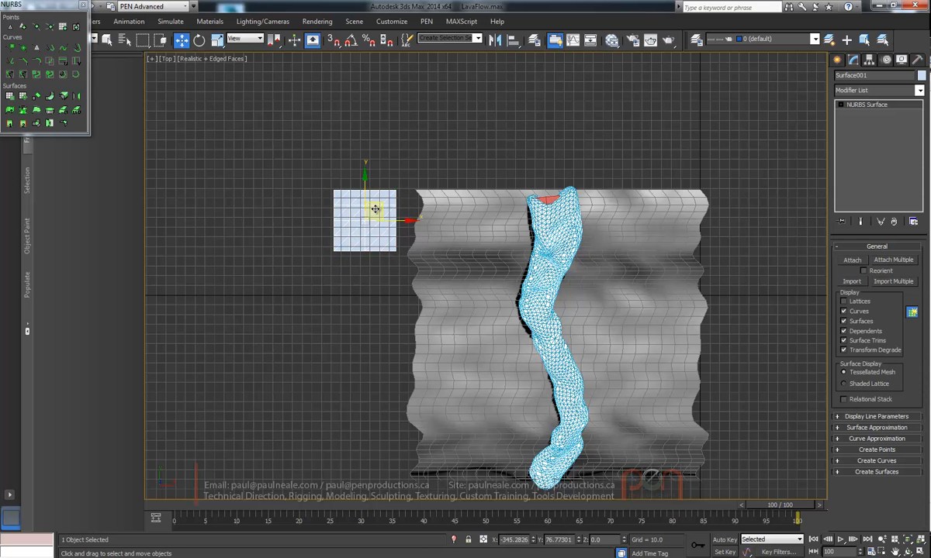
scroll(371, 209, "up", 4)
key("Delete")
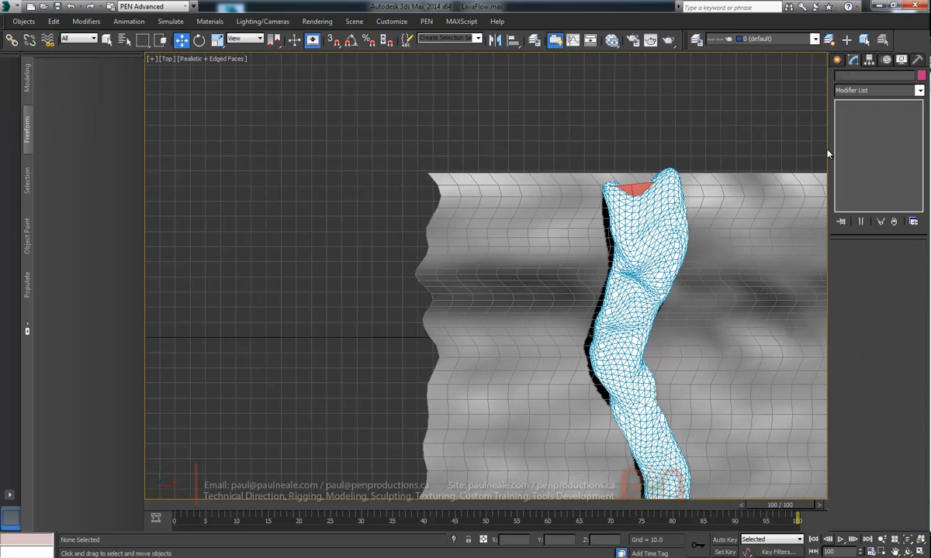
Draw a CV surface about 71 long and 54 wide beside the terrain in the Top view
left_click(836, 61)
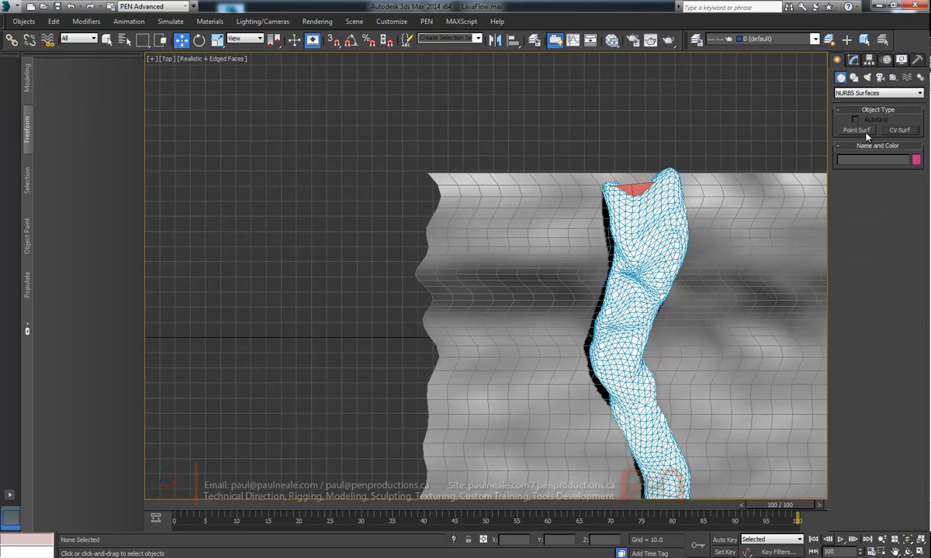
left_click(898, 130)
left_click_drag(329, 171, 411, 279)
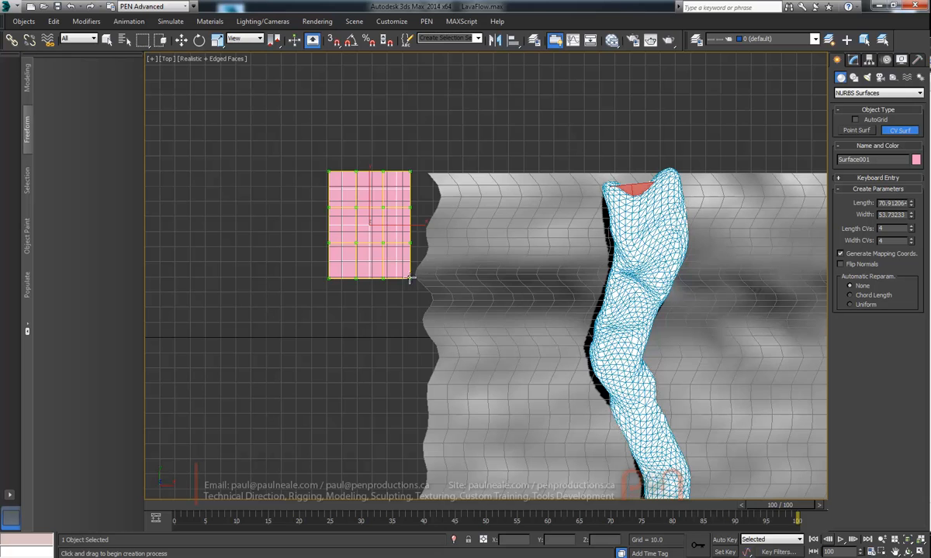
Give the CV surface 14 width CVs and resize it to about 42 long and 66 wide
left_click(912, 238)
left_click(911, 239)
left_click(912, 239)
left_click(911, 239)
left_click(911, 239)
left_click(911, 239)
left_click(911, 239)
left_click(911, 239)
left_click(911, 239)
left_click(911, 239)
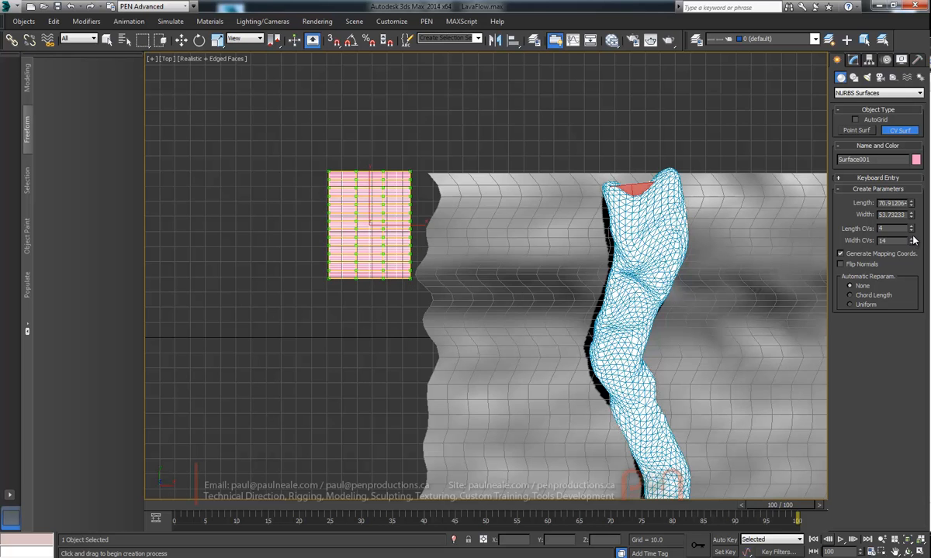
left_click_drag(910, 217, 890, 360)
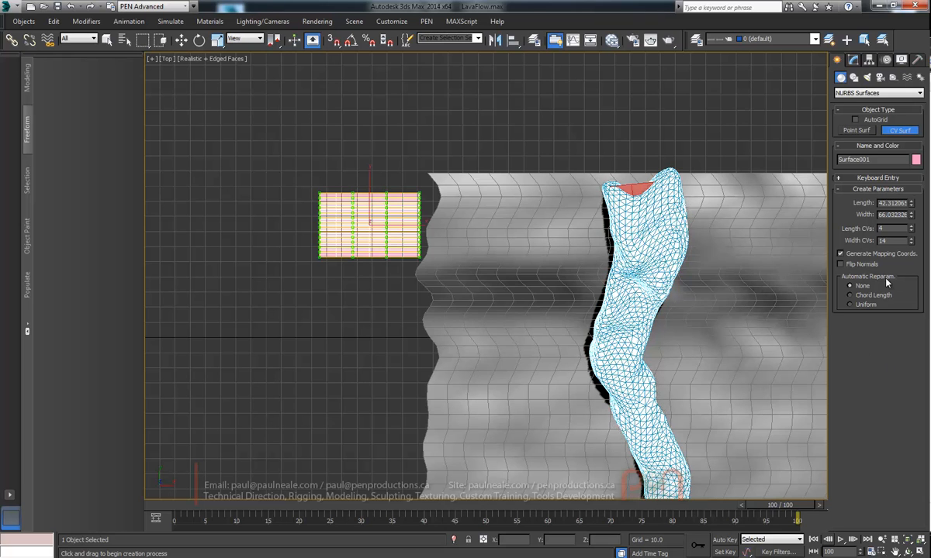
Select all CVs of the NURBS surface, move them about 20 units in negative Y, and return to the object level
left_click(853, 60)
left_click(841, 106)
left_click(866, 113)
left_click_drag(272, 164, 494, 294)
scroll(383, 186, "up", 5)
middle_click_drag(403, 248, 472, 202)
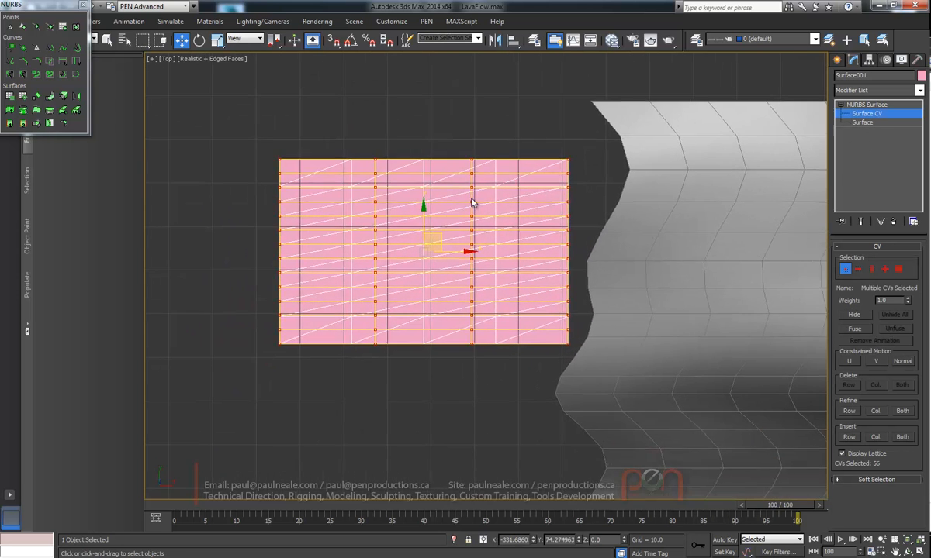
mouse_move(419, 219)
left_mouse_down()
mouse_move(422, 304)
mouse_move(413, 306)
left_mouse_up()
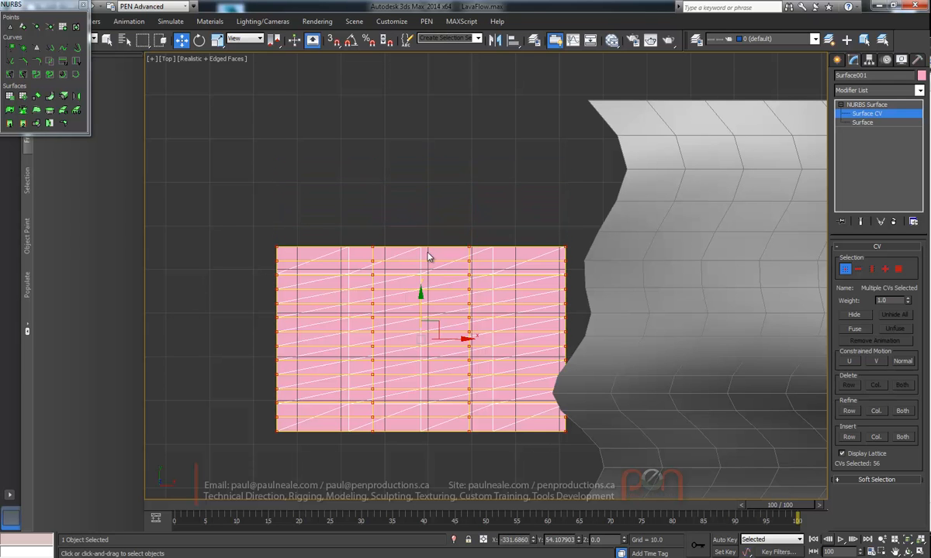
left_click(866, 107)
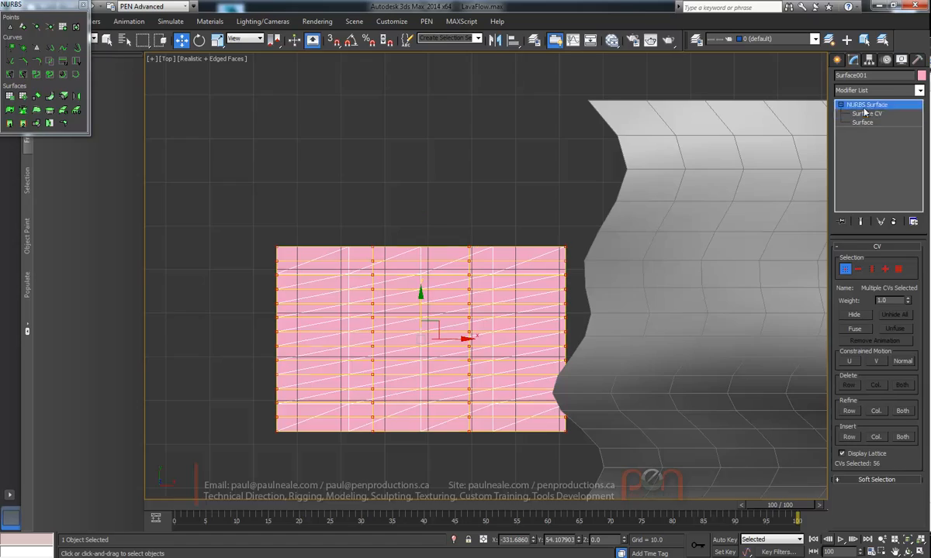
Apply a Surface Mapper (WSM) modifier to the lava blob mesh and pick the pink NURBS surface as its source texture surface
scroll(426, 272, "down", 3)
mouse_move(447, 271)
middle_mouse_down("alt")
mouse_move(497, 250)
mouse_move(432, 257)
mouse_move(437, 272)
mouse_move(450, 272)
middle_mouse_up("alt")
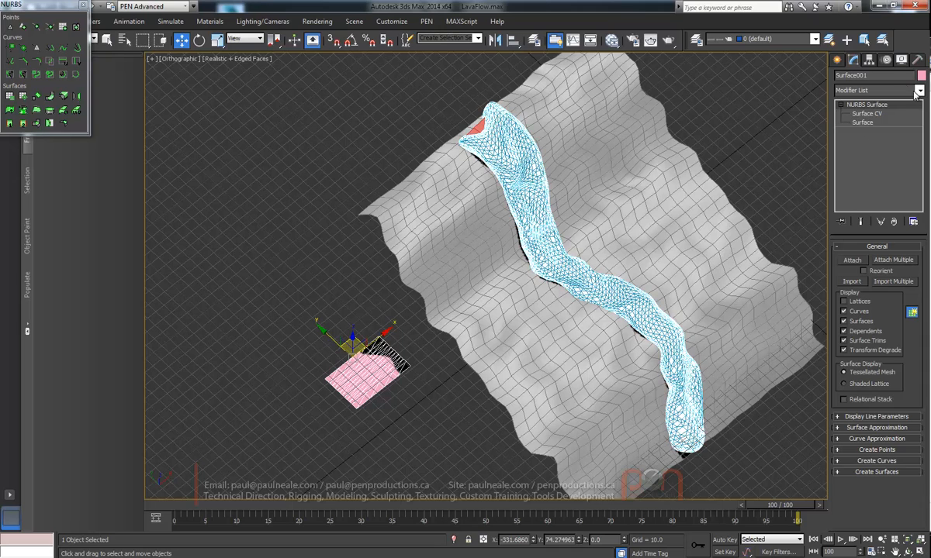
middle_click_drag(549, 207, 463, 284, "alt")
left_click(517, 197)
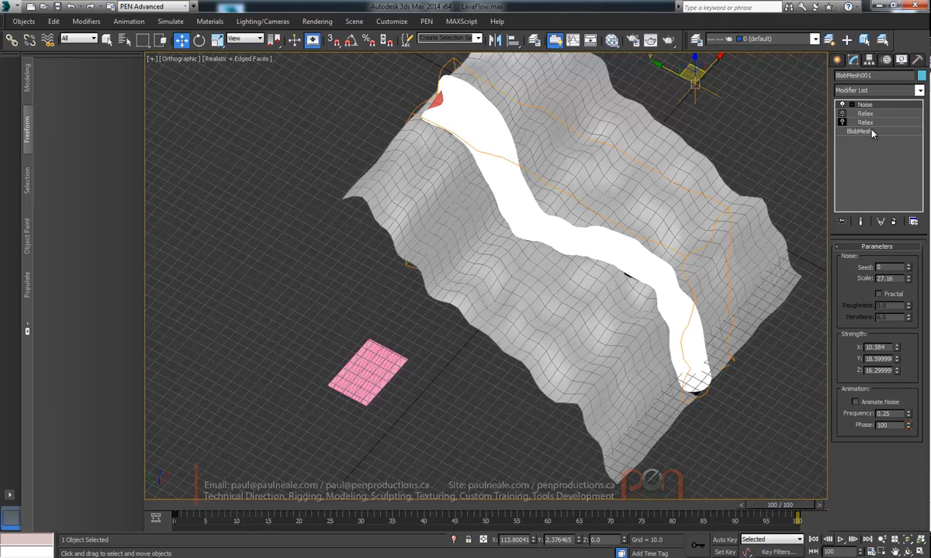
left_click(865, 90)
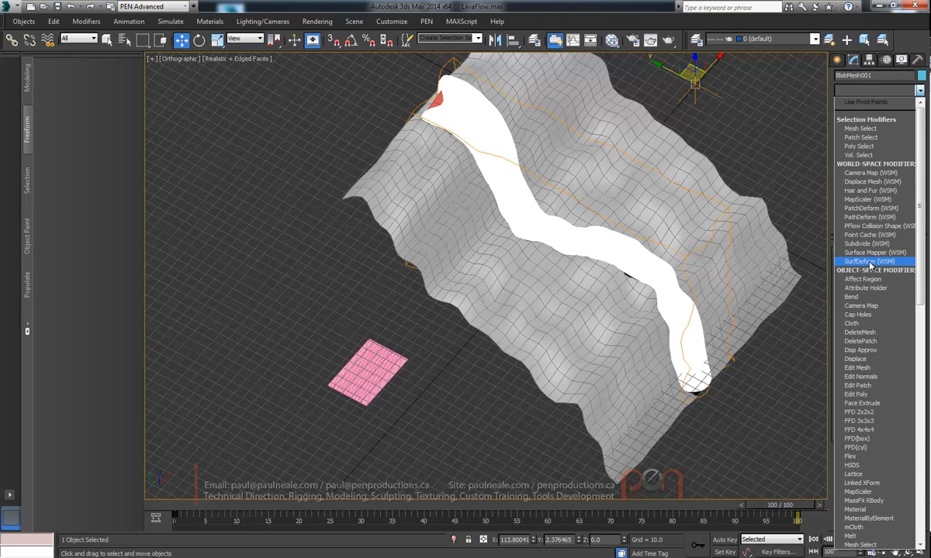
left_click(872, 253)
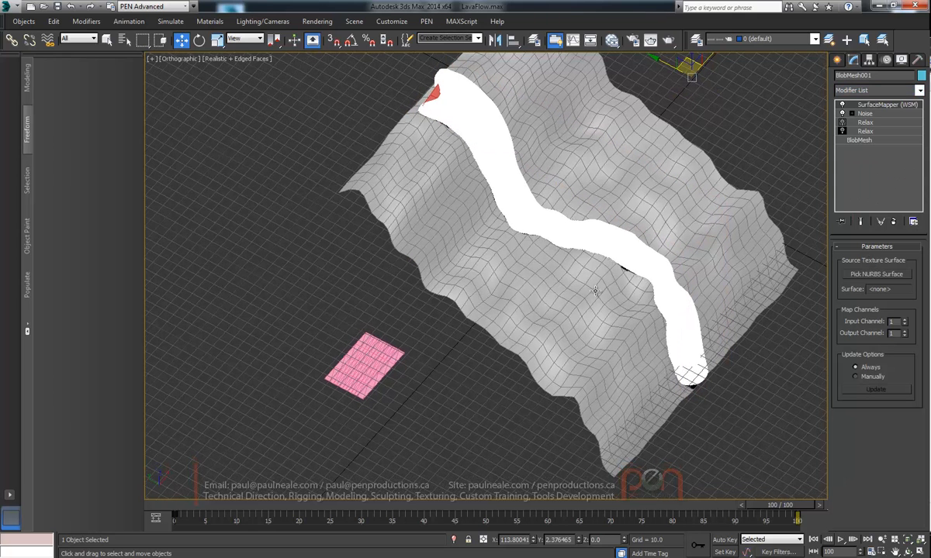
left_click(873, 275)
left_click(399, 371)
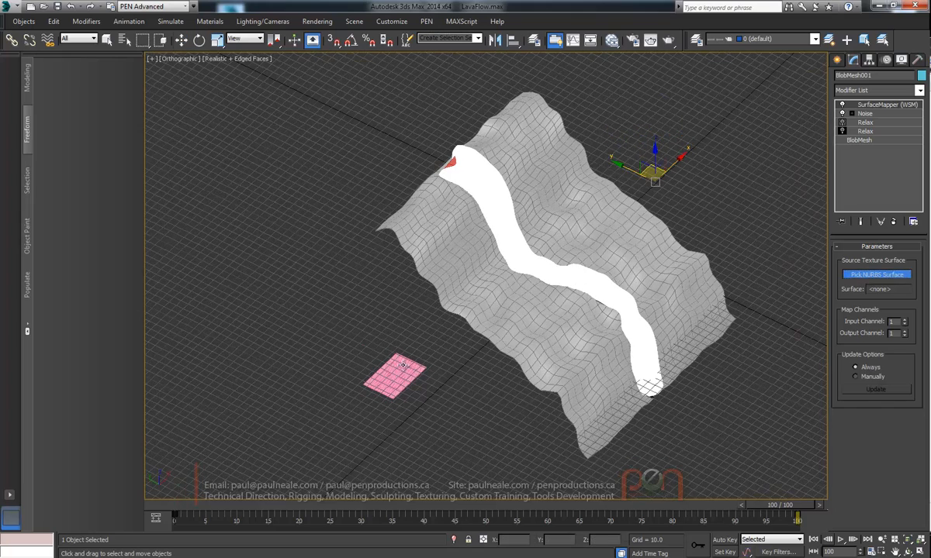
Select the pink NURBS surface and move it to about X -136, Y 94, Z 285, above the head of the lava flow
scroll(388, 384, "up", 2)
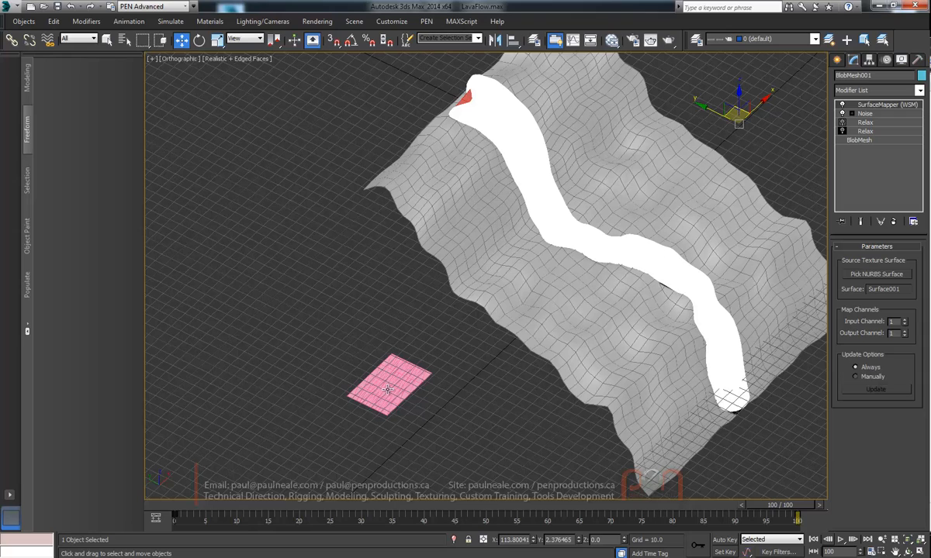
middle_click_drag(416, 363, 425, 353, "alt")
left_click(406, 387)
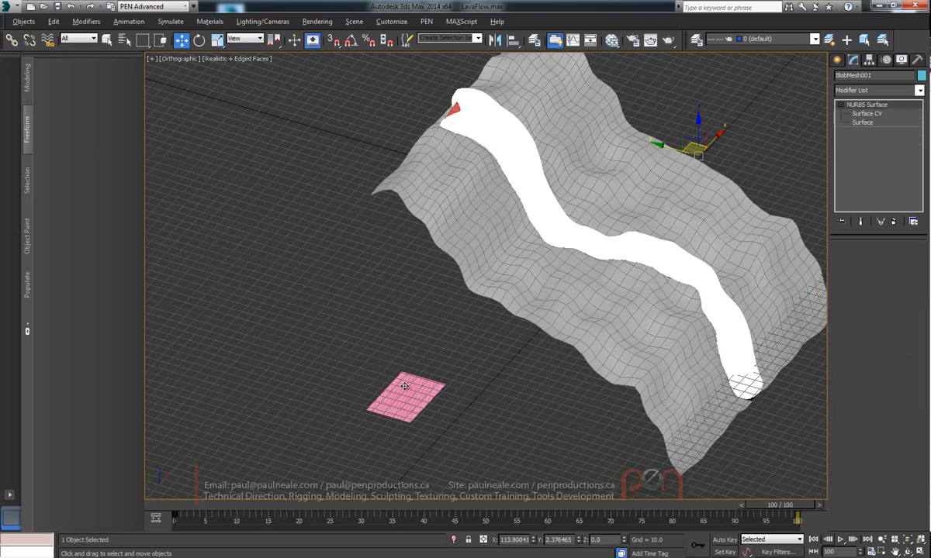
middle_click_drag(406, 387, 417, 376, "alt")
left_click_drag(373, 381, 401, 82)
middle_click_drag(410, 93, 374, 192, "alt")
left_click_drag(487, 120, 708, 147)
middle_click_drag(504, 285, 570, 259, "alt")
left_click_drag(520, 170, 467, 161)
scroll(553, 186, "down", 3)
middle_click_drag(466, 161, 511, 190, "alt")
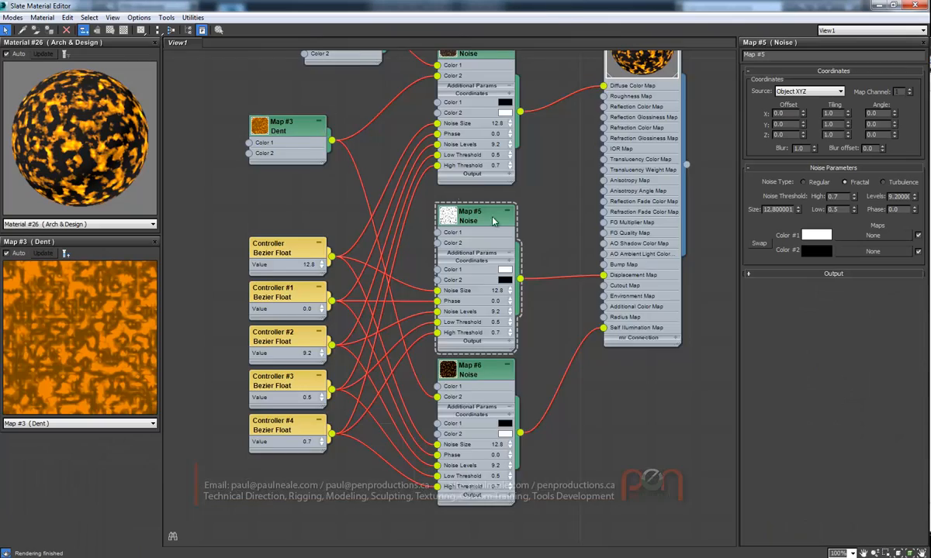
Add a Standard material to an empty area of the material graph, with a Gradient Ramp map feeding its Diffuse Color
scroll(469, 253, "down", 2)
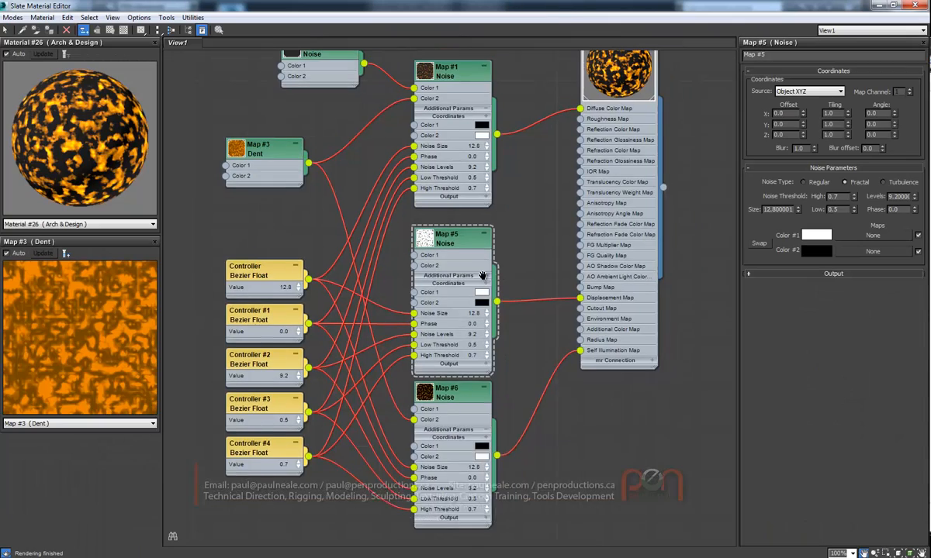
key("z")
mouse_move(521, 297)
middle_mouse_down()
mouse_move(464, 309)
mouse_move(460, 120)
middle_mouse_up()
mouse_move(463, 287)
middle_mouse_down()
mouse_move(478, 148)
mouse_move(470, 147)
middle_mouse_up()
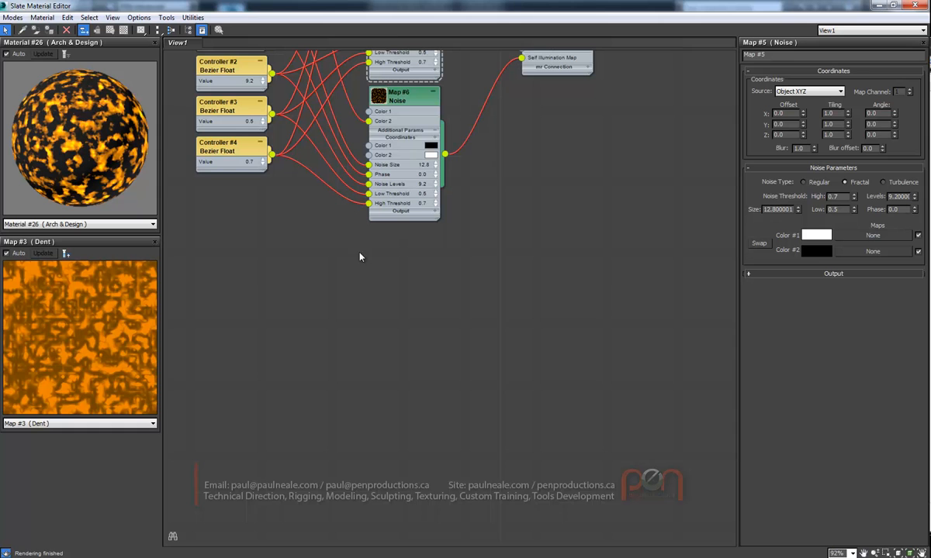
right_click(402, 305)
mouse_move(435, 320)
mouse_move(555, 319)
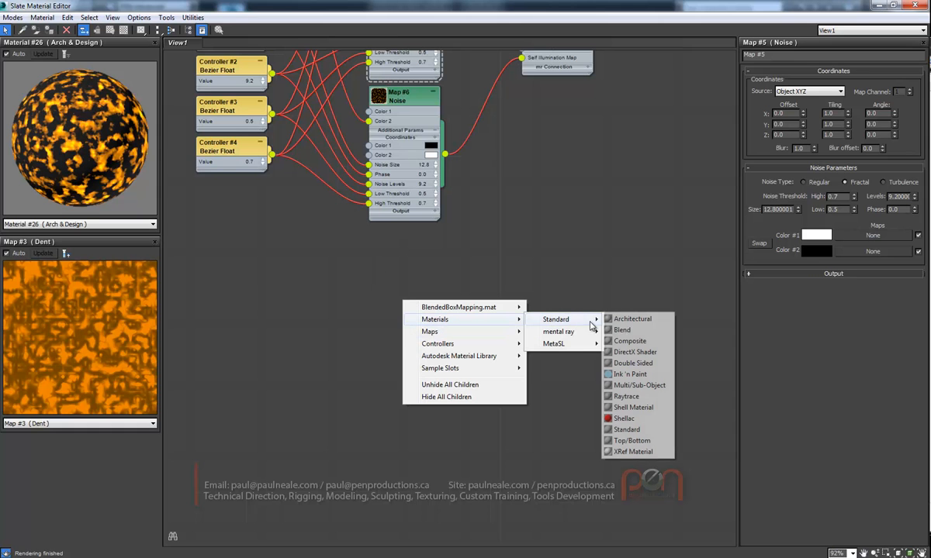
left_click(627, 430)
left_click_drag(392, 305, 369, 335)
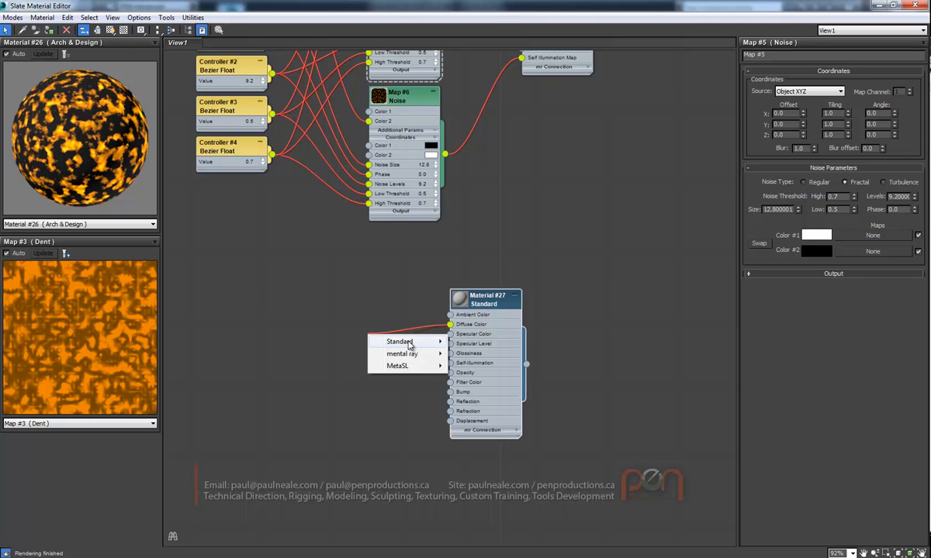
mouse_move(415, 341)
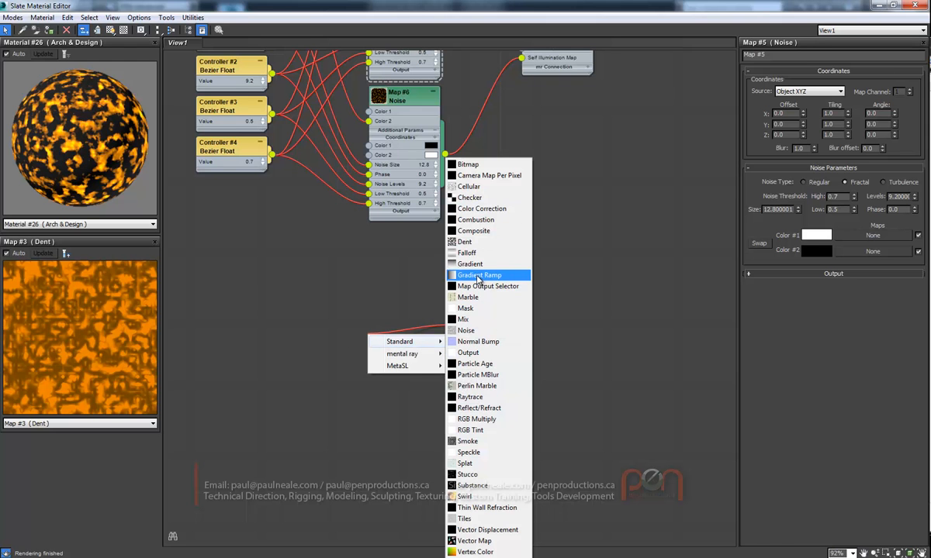
left_click(477, 276)
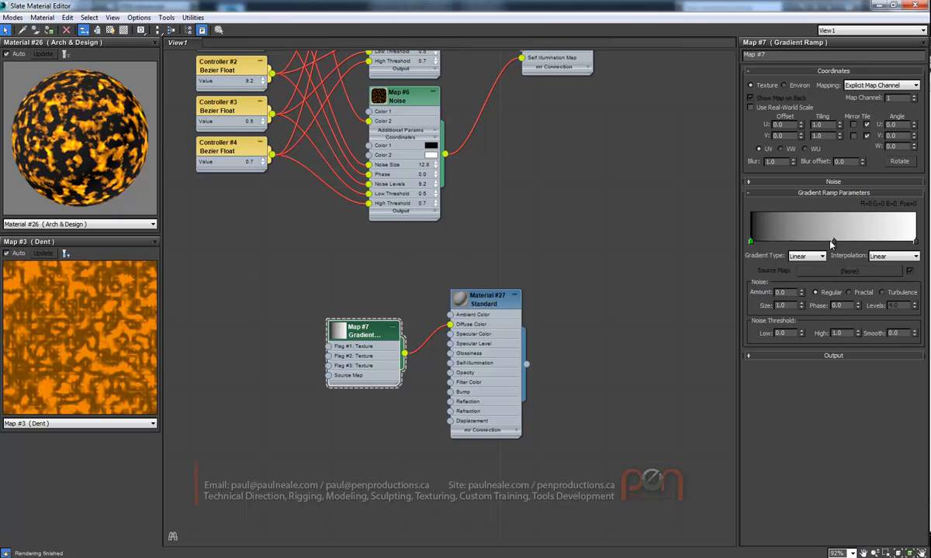
Color the Gradient Ramp's flags pure red at the start, green (12, 255, 0) in the middle and pure blue at the end
double_click(750, 243)
type("255")
key("Return")
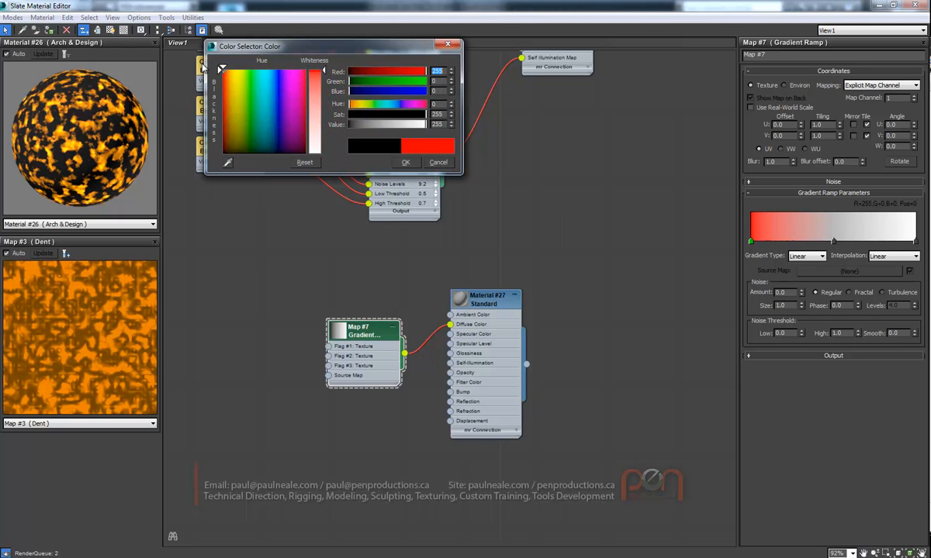
left_click(834, 242)
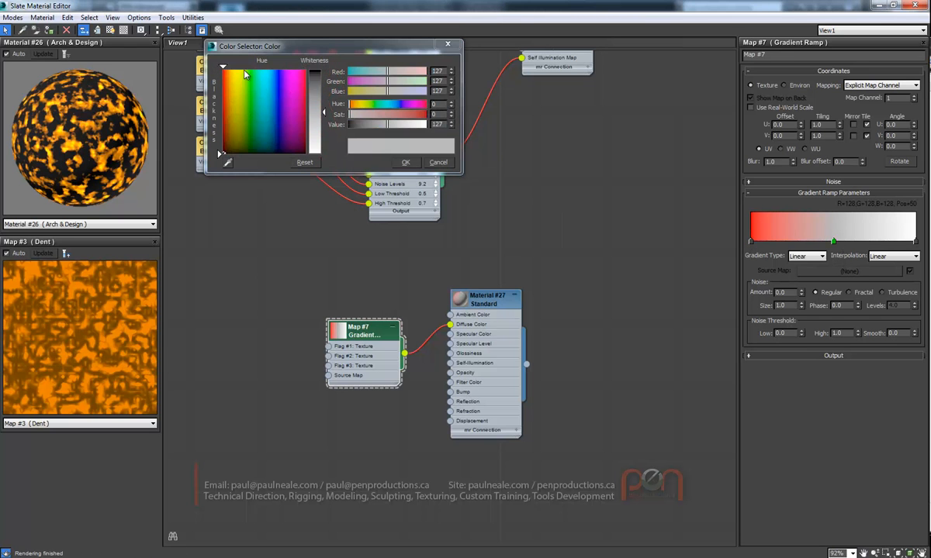
left_click_drag(245, 74, 250, 69)
left_click_drag(387, 115, 469, 109)
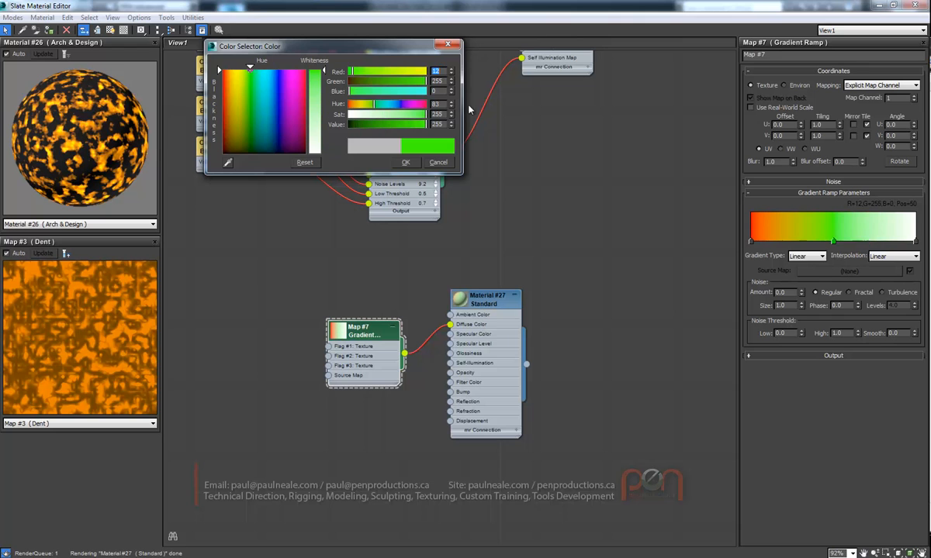
left_click(915, 243)
left_click(279, 73)
left_click_drag(382, 115, 456, 115)
left_click(405, 162)
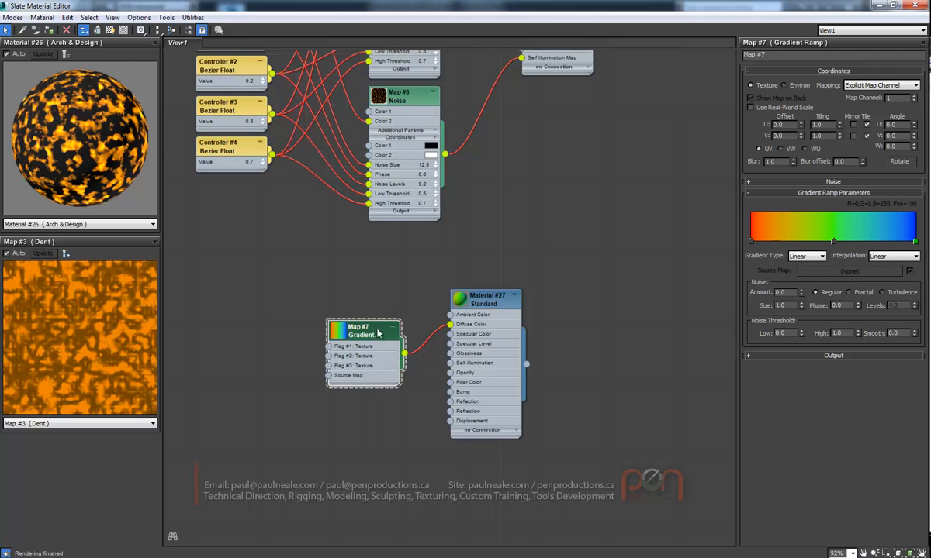
Assign the new gradient Standard material to the lava blob mesh and show it as a realistic material in the viewport
left_click_drag(377, 331, 387, 310)
double_click(828, 9)
left_click_drag(710, 42, 352, 39)
left_click_drag(208, 395, 594, 296)
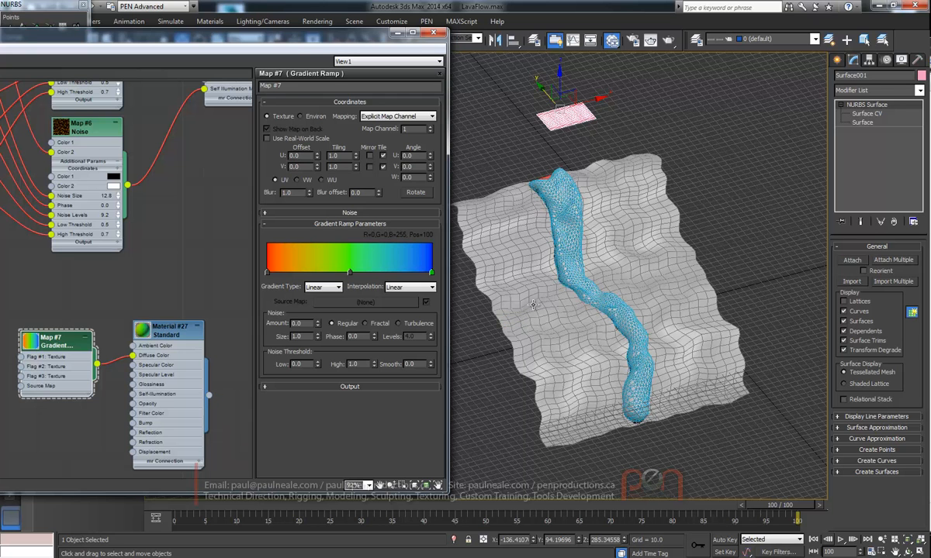
right_click(168, 339)
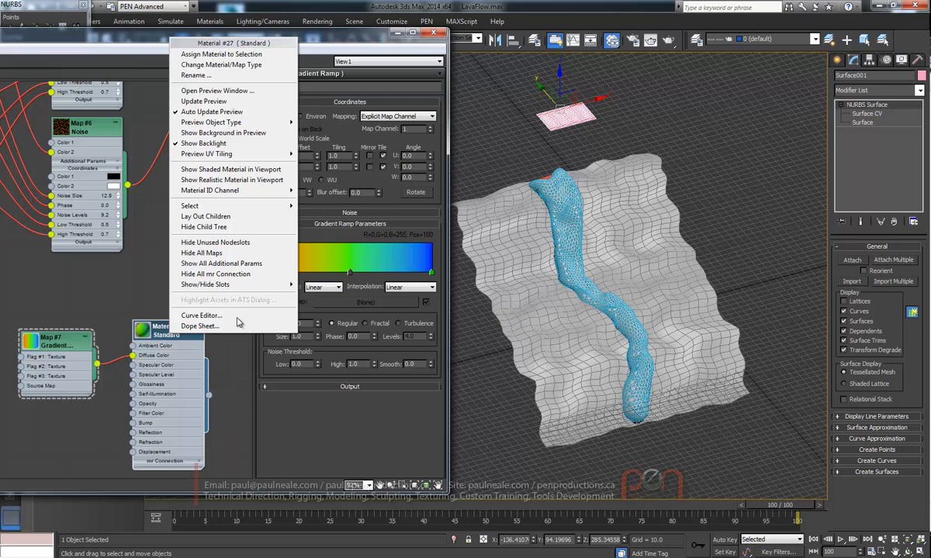
left_click(217, 179)
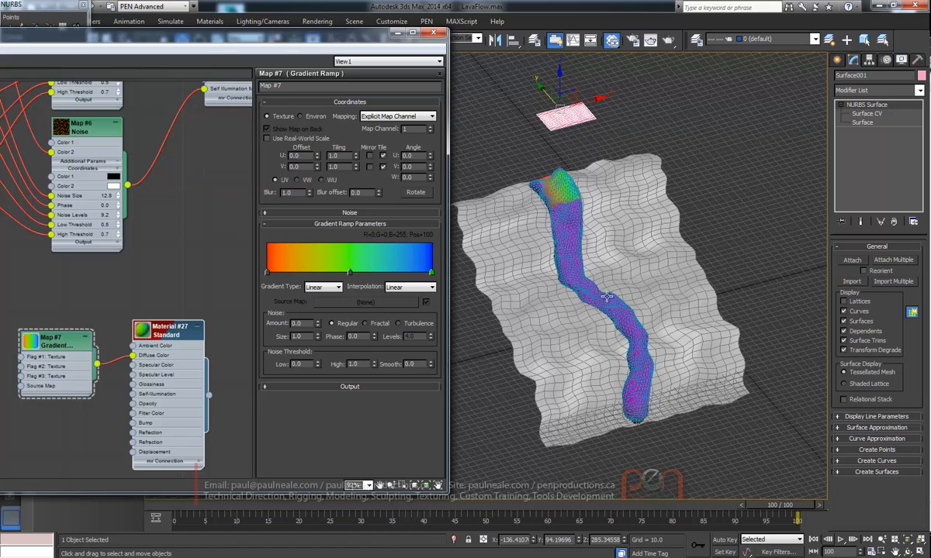
Inspect the gradient on the lava flow and shift the NURBS surface to about X -144, Y 83
middle_click_drag(625, 288, 653, 312, "alt")
scroll(627, 308, "up", 5)
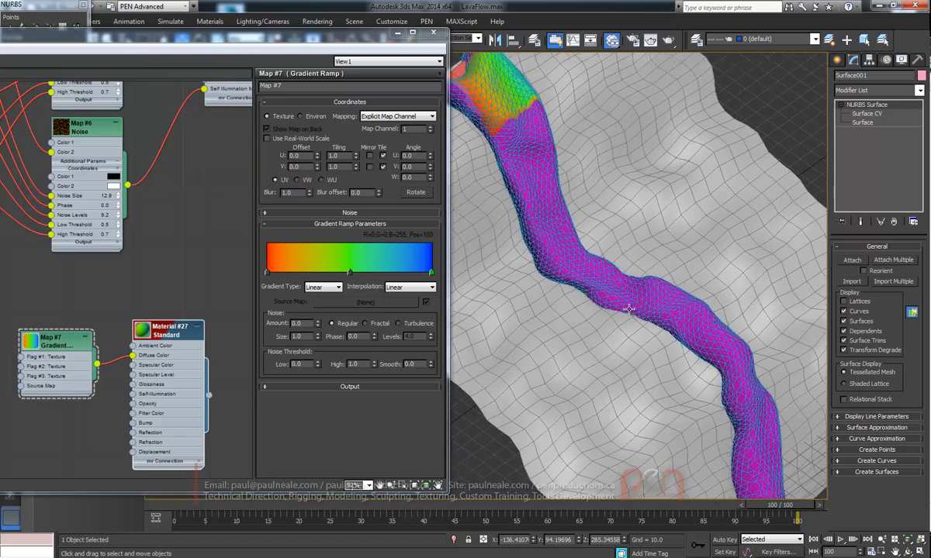
middle_click_drag(541, 264, 525, 286)
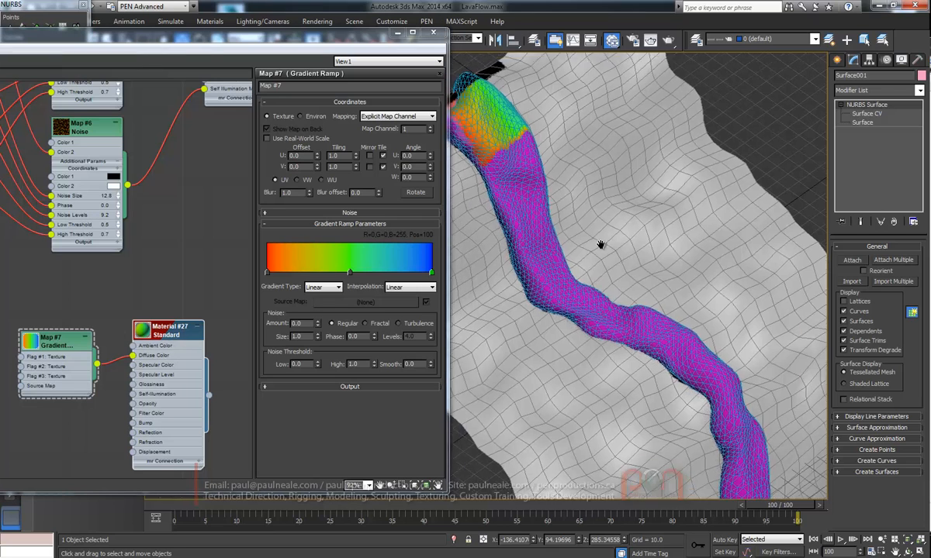
scroll(604, 246, "down", 6)
left_click_drag(522, 82, 537, 105)
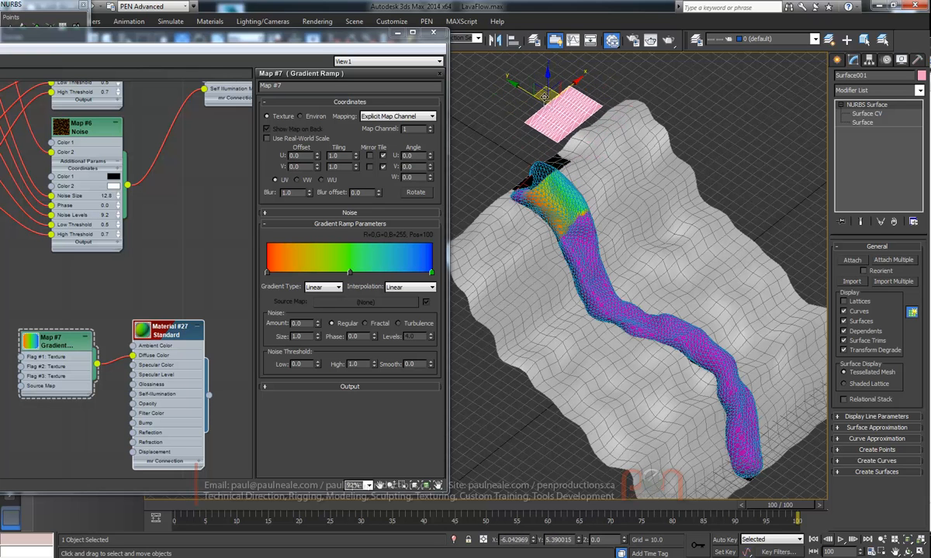
Set the Gradient Ramp's W angle to 90 and shift the NURBS surface about 6 units in positive Y
left_click(66, 339)
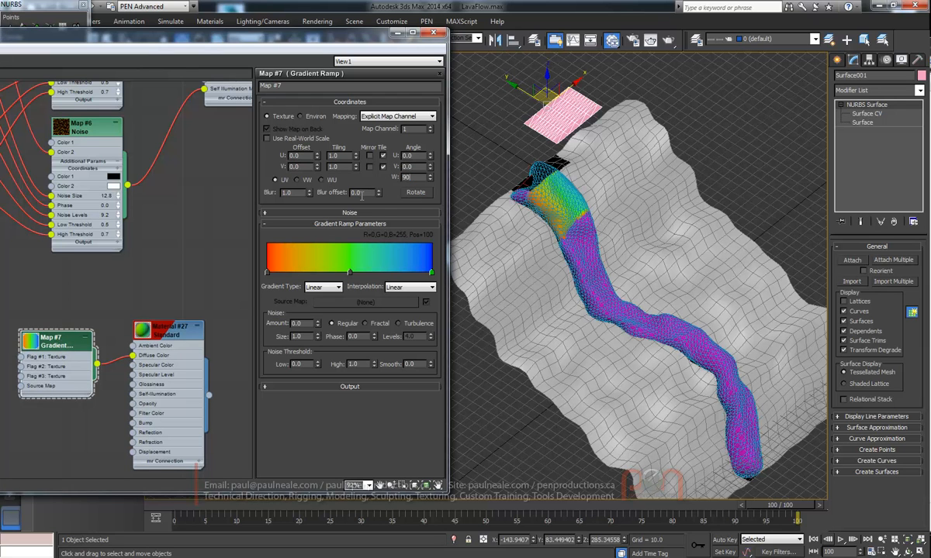
mouse_move(551, 217)
middle_mouse_down("alt")
mouse_move(557, 205)
mouse_move(546, 223)
mouse_move(554, 225)
middle_mouse_up("alt")
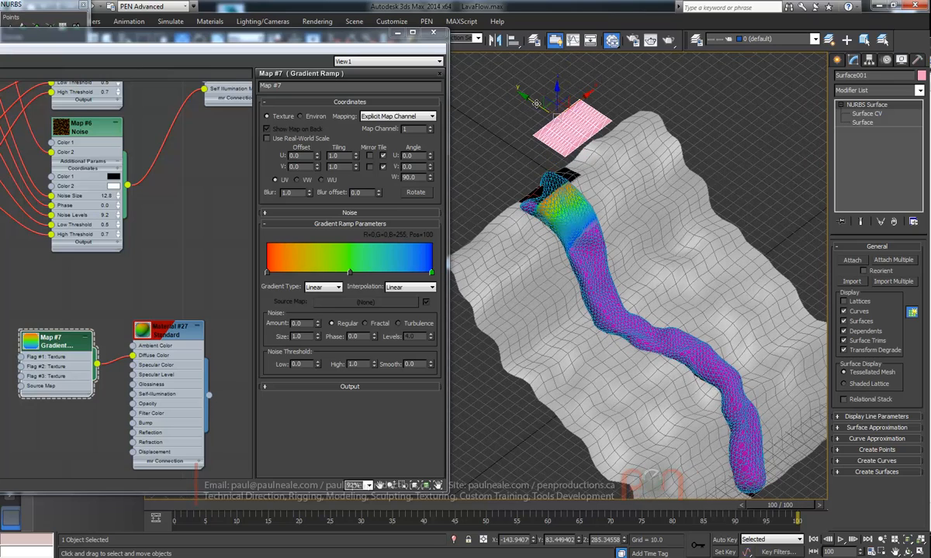
middle_click_drag(536, 103, 576, 137, "alt")
scroll(576, 137, "up", 5)
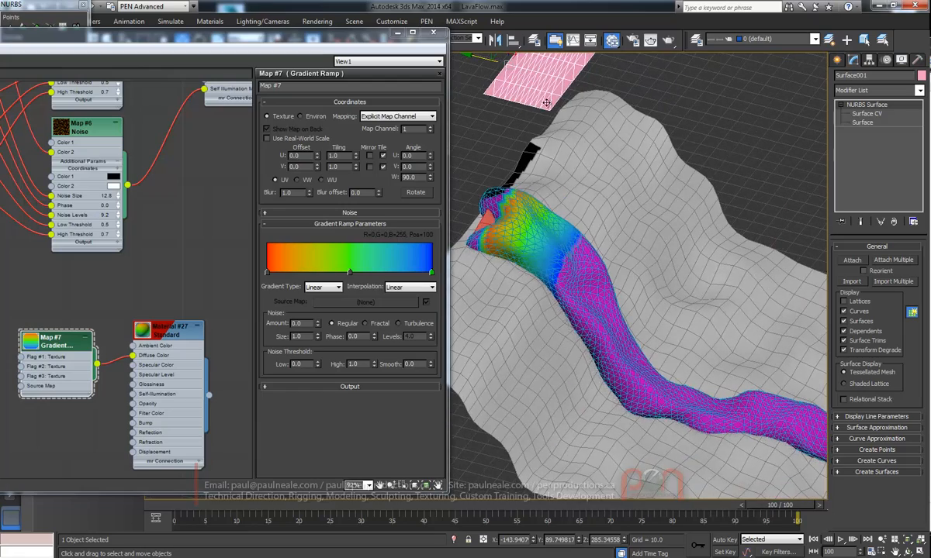
middle_click_drag(560, 169, 535, 210, "alt")
scroll(634, 296, "down", 6)
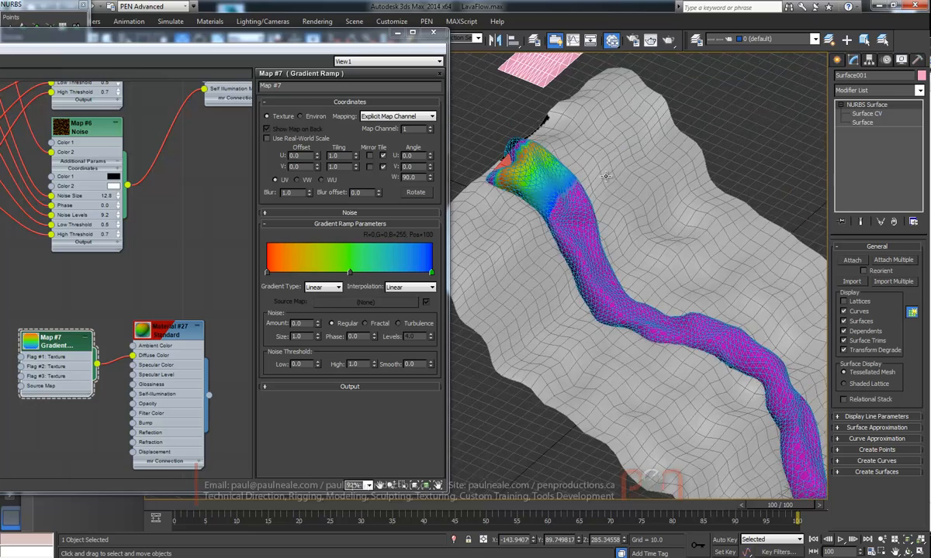
middle_click_drag(594, 141, 583, 163, "alt")
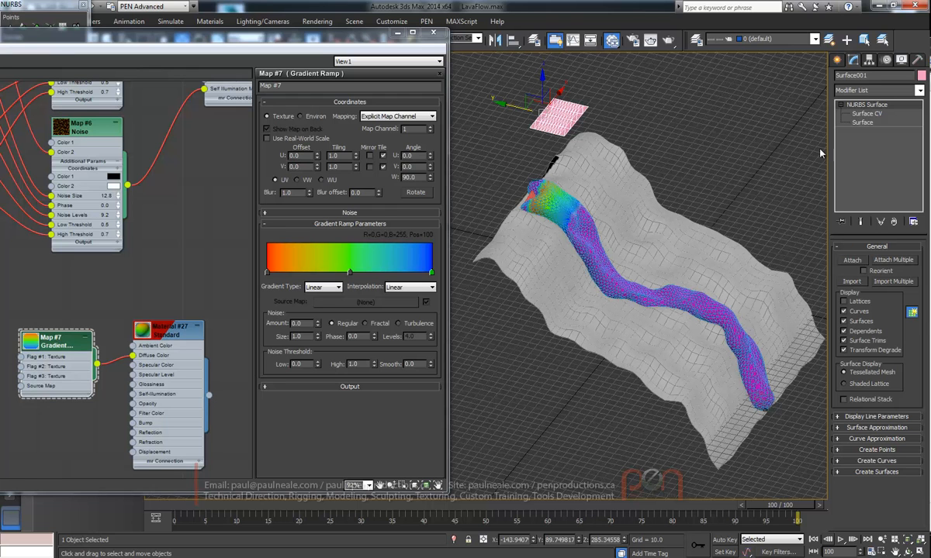
Apply a Path Deform modifier (not WSM) to the NURBS surface and pick the spline inside the lava flow as its path
left_click(529, 190)
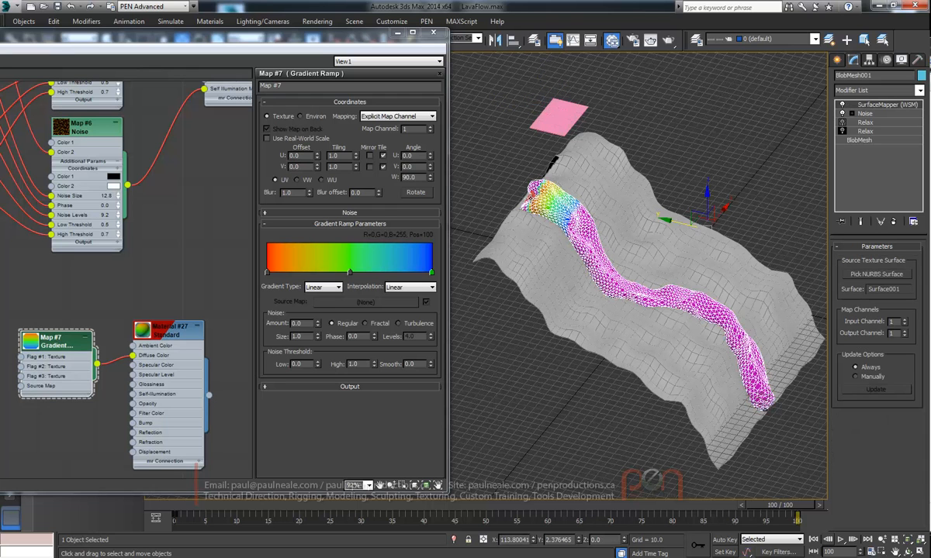
left_click(532, 196)
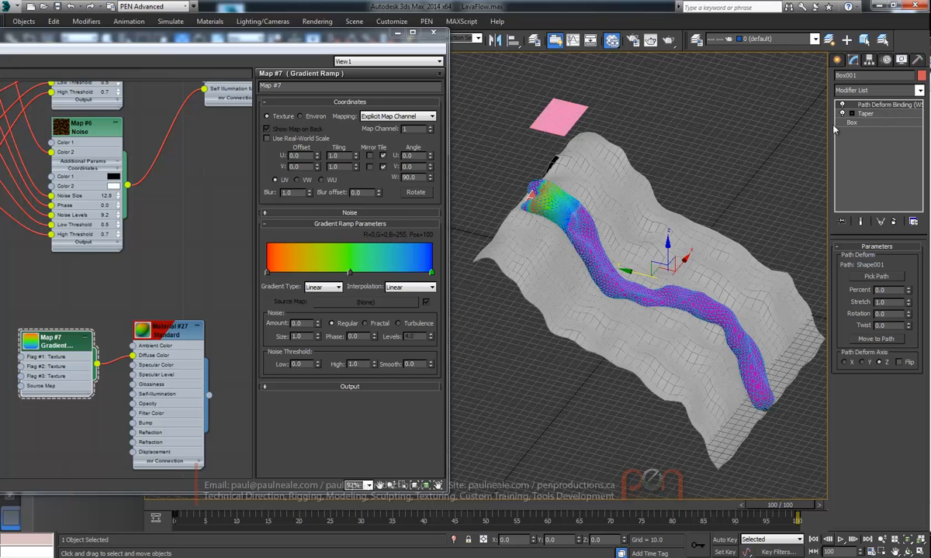
middle_click_drag(572, 187, 570, 233, "alt")
scroll(560, 203, "up", 2)
left_click(544, 130)
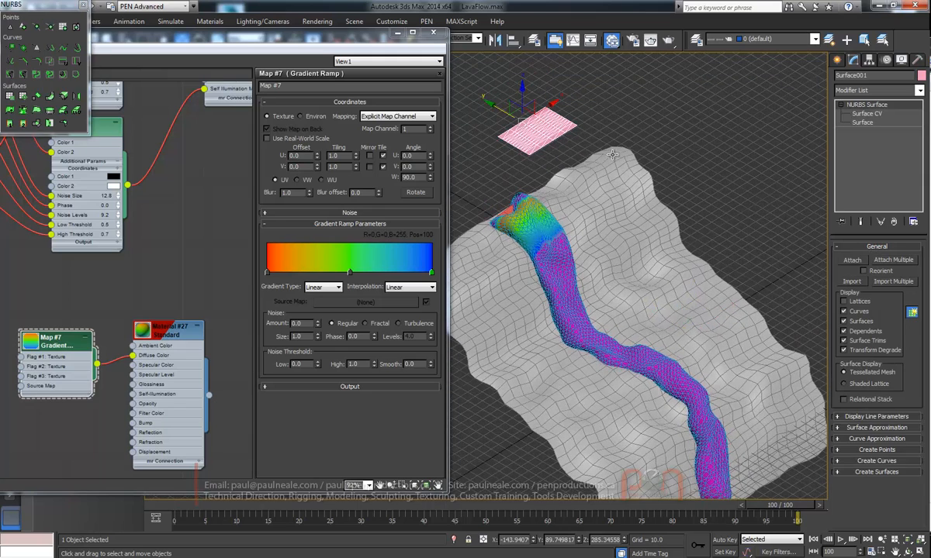
type("x")
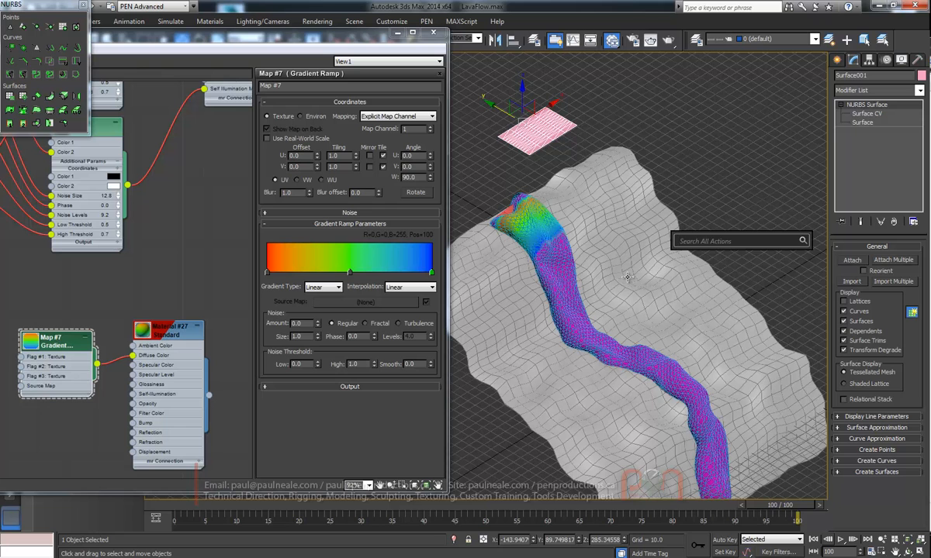
type("path")
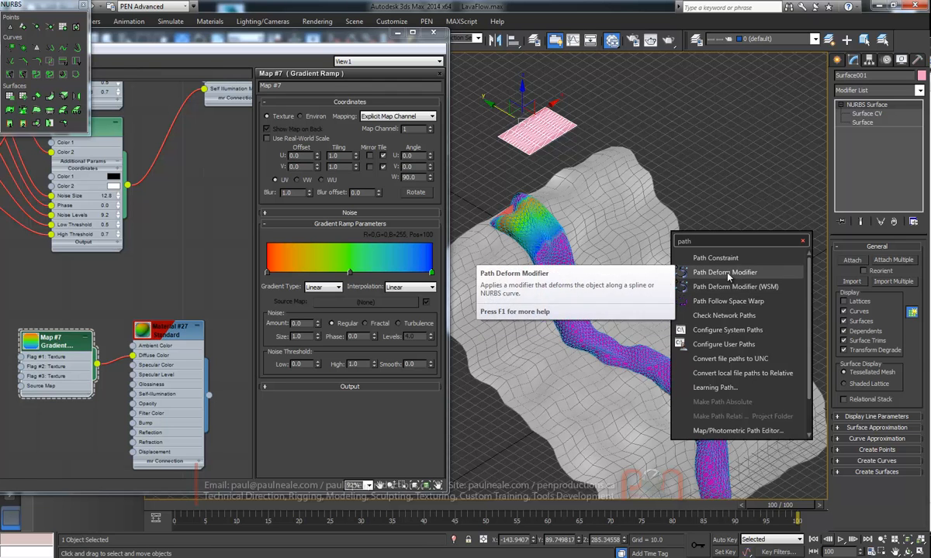
left_click(723, 273)
left_click(873, 278)
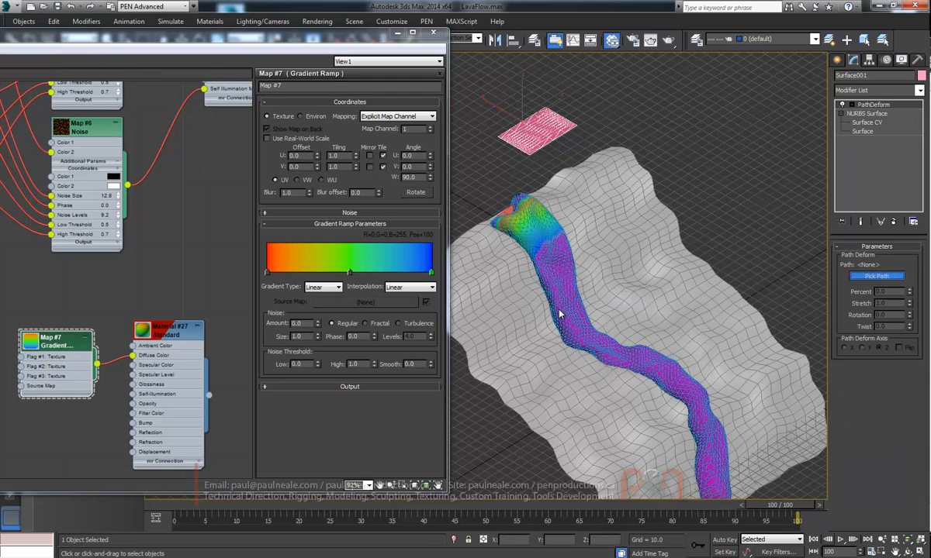
left_click(562, 306)
scroll(608, 225, "down", 5)
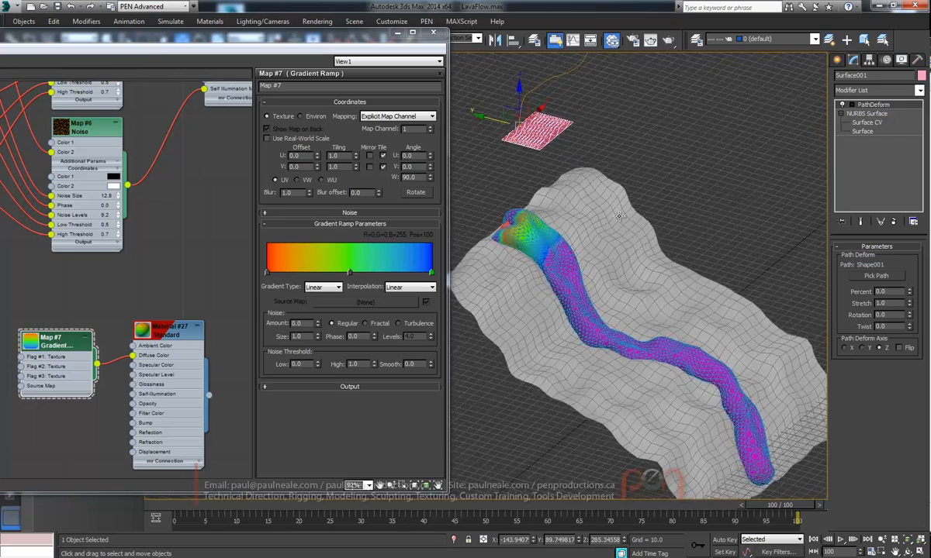
Set the surface's Path Deform axis to Y with Flip enabled, and its Stretch to 3.52
middle_click_drag(661, 166, 535, 235, "alt")
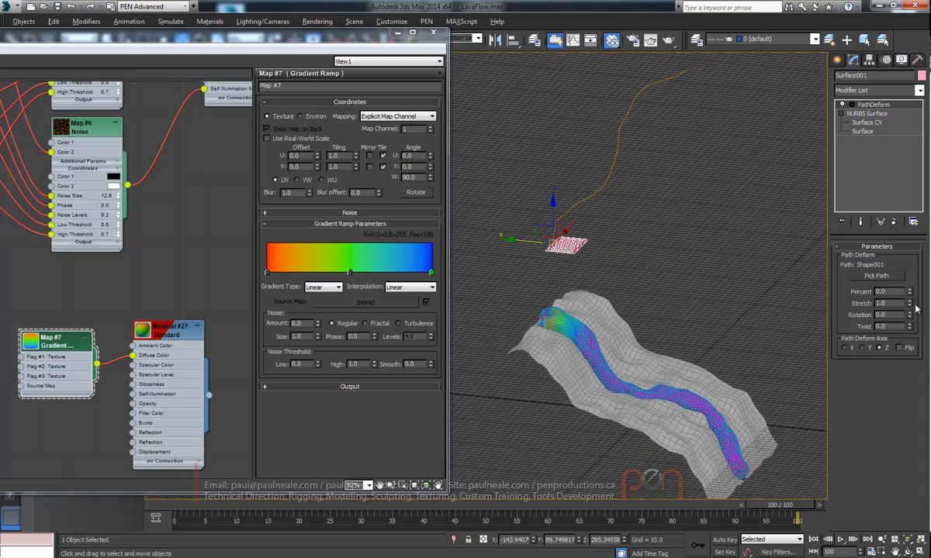
left_click(863, 348)
middle_click_drag(676, 294, 636, 295, "alt")
left_click(898, 349)
middle_click_drag(646, 258, 732, 262, "alt")
left_click_drag(910, 306, 909, 165)
Lower the deformed surface to about Z 184, place it over the head of the lava flow, and switch the viewport to wireframe
middle_click_drag(684, 225, 653, 174)
left_click_drag(555, 166, 543, 259)
mouse_move(577, 204)
middle_mouse_down("alt")
mouse_move(593, 259)
mouse_move(639, 236)
mouse_move(656, 271)
mouse_move(669, 270)
mouse_move(708, 241)
mouse_move(661, 277)
mouse_move(650, 217)
middle_mouse_up("alt")
key("F3")
left_click_drag(664, 138, 670, 138)
middle_click_drag(648, 199, 629, 162)
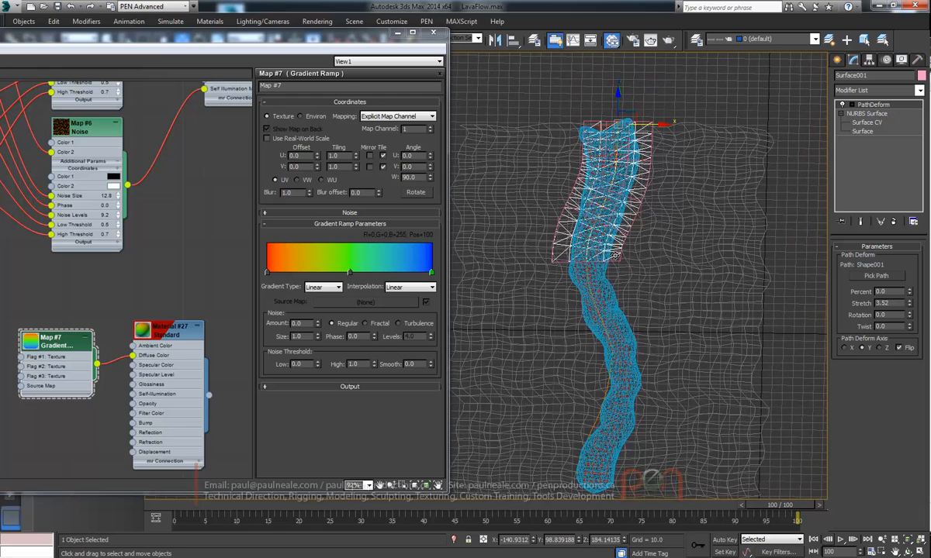
Rotate the NURBS surface to about 5.7° around Z and 1.3° around X, and shift it to follow the lava flow's head
key("e")
left_click_drag(634, 149, 636, 154)
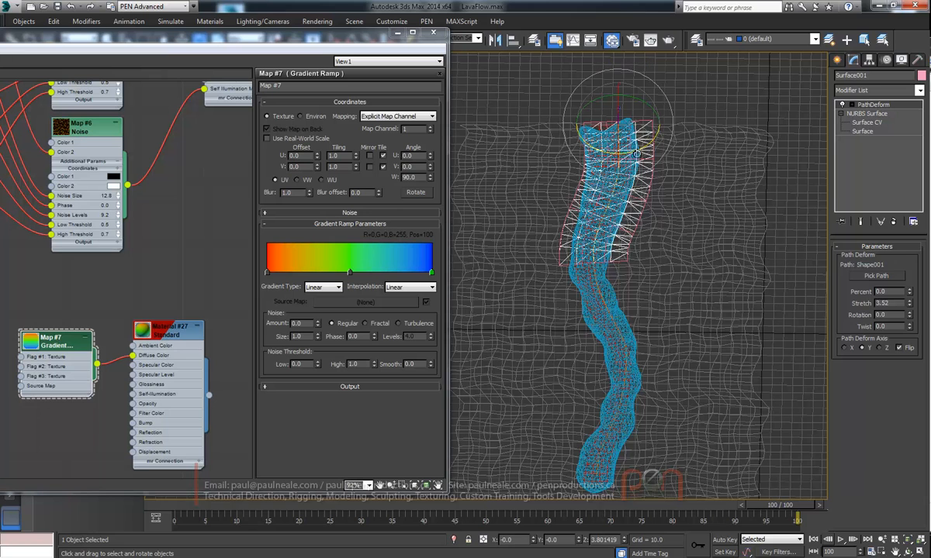
key("w")
left_click_drag(649, 124, 622, 146)
key("e")
middle_click_drag(656, 244, 617, 197, "alt")
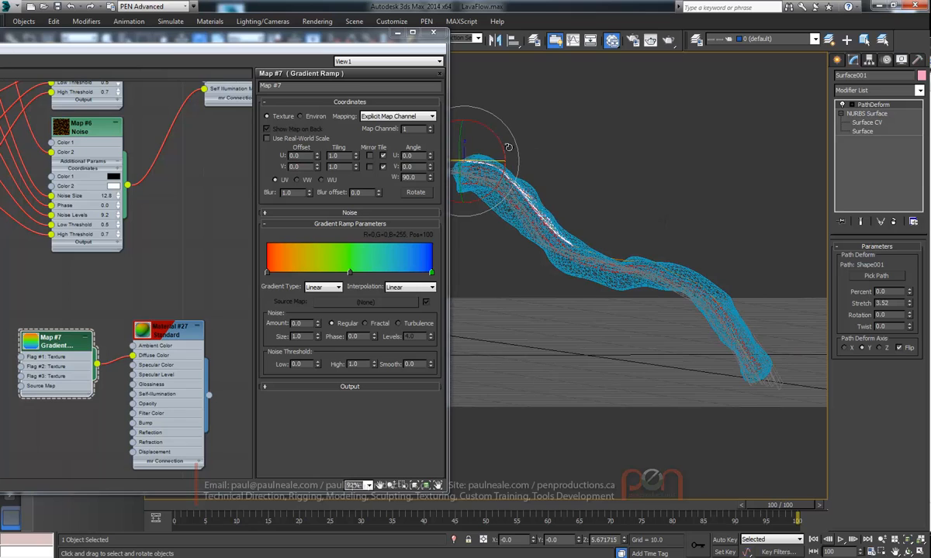
left_click_drag(506, 146, 498, 141)
mouse_move(582, 222)
middle_mouse_down("alt")
mouse_move(564, 256)
mouse_move(612, 230)
mouse_move(579, 220)
mouse_move(599, 222)
middle_mouse_up("alt")
scroll(600, 223, "up", 3)
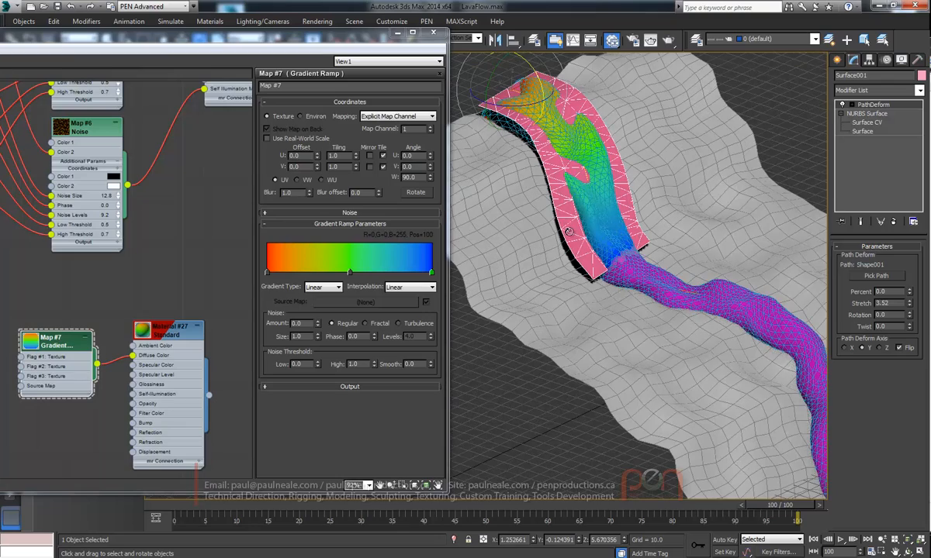
Make the NURBS surface non-renderable in its object properties
right_click(574, 240)
left_click(604, 304)
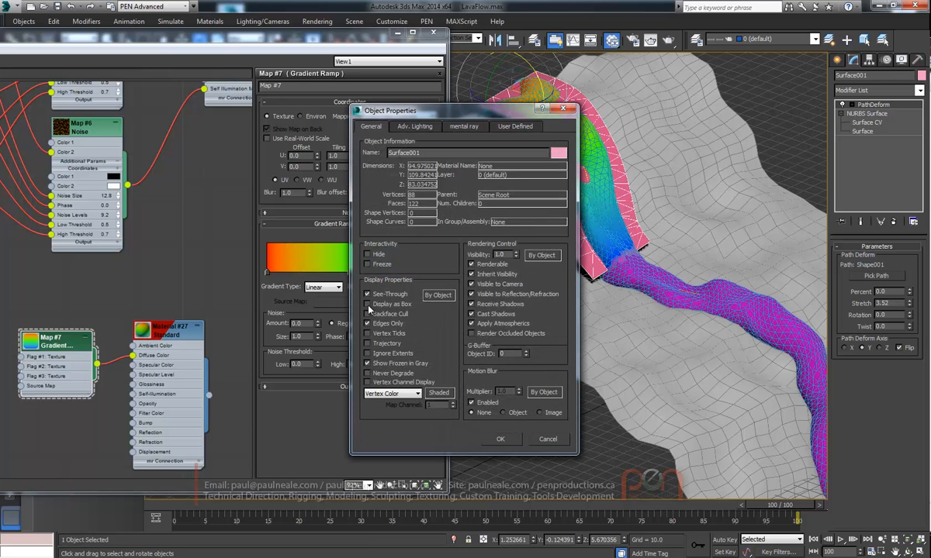
left_click(472, 263)
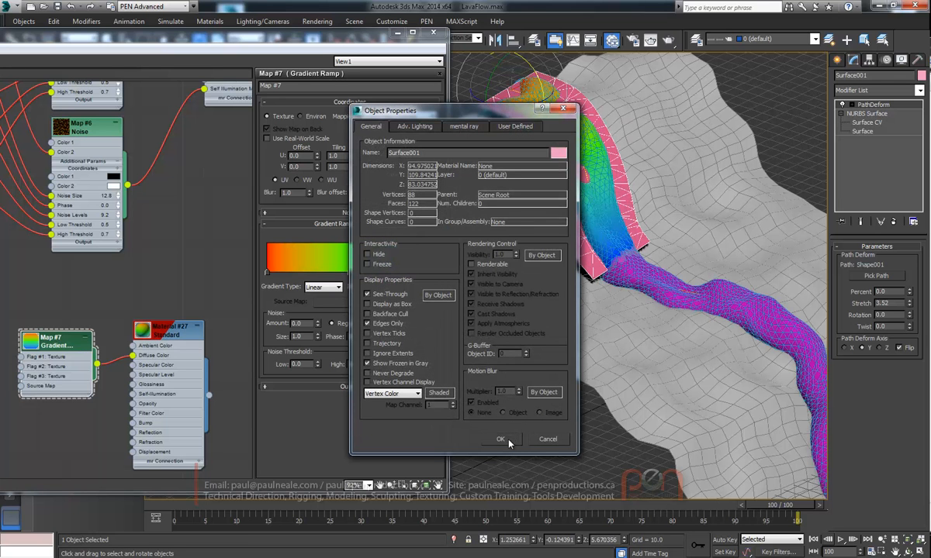
left_click(508, 441)
Try a Path Deform Stretch of about 9.54 and a Percent of -0.5 to cover the whole lava flow
middle_click_drag(597, 244, 604, 241, "alt")
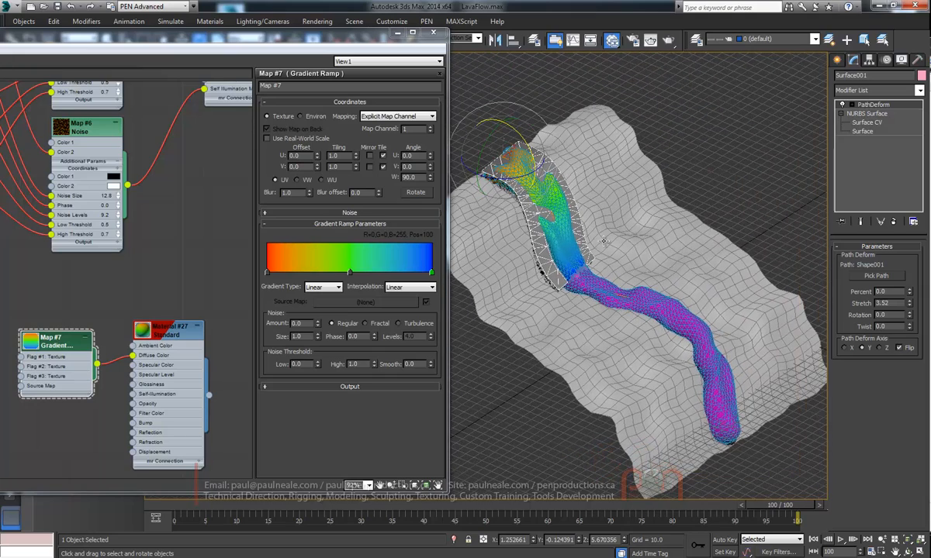
left_click_drag(910, 304, 916, 231)
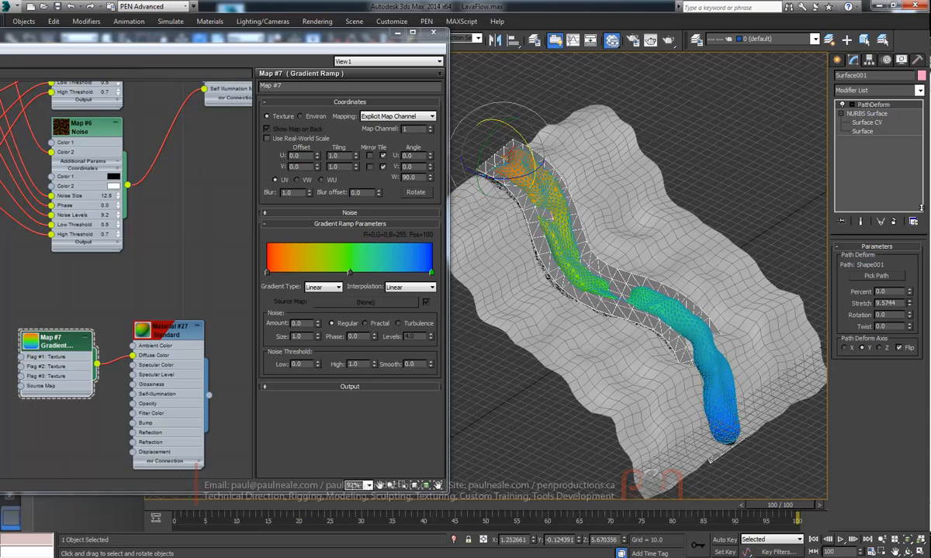
middle_click_drag(650, 231, 690, 250, "alt")
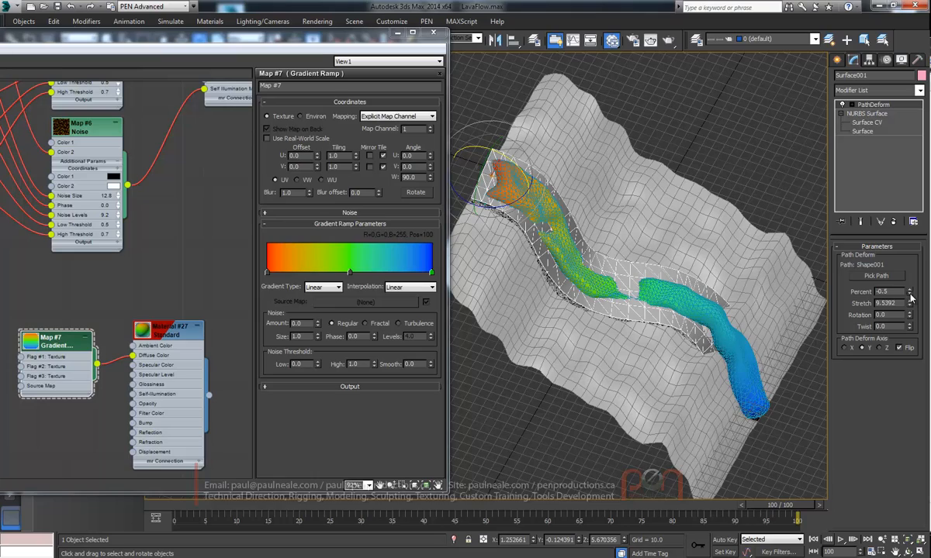
middle_click_drag(712, 254, 520, 373, "alt")
At frame 0, set the surface's Path Deform Stretch to 1.1 and Percent to -3.5 to cover the emerging lava
left_click(155, 505)
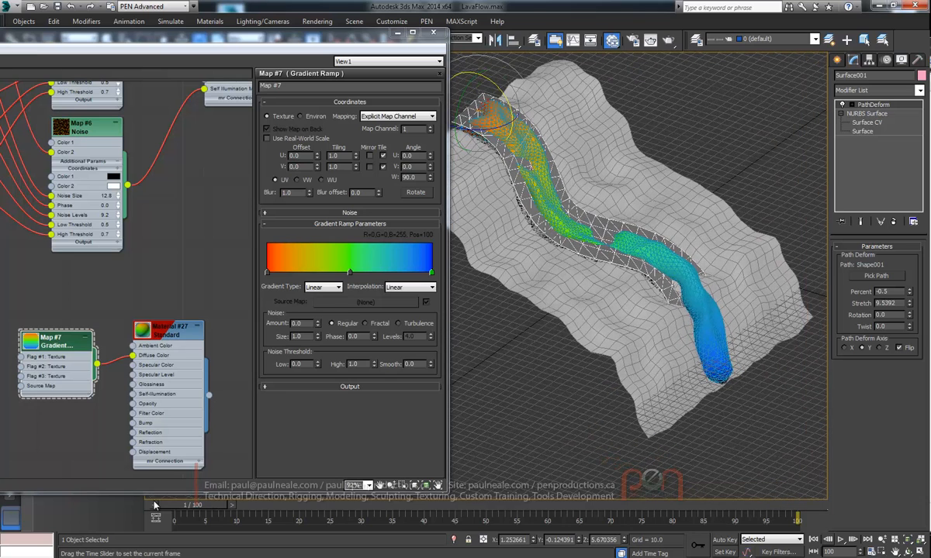
right_click(909, 305)
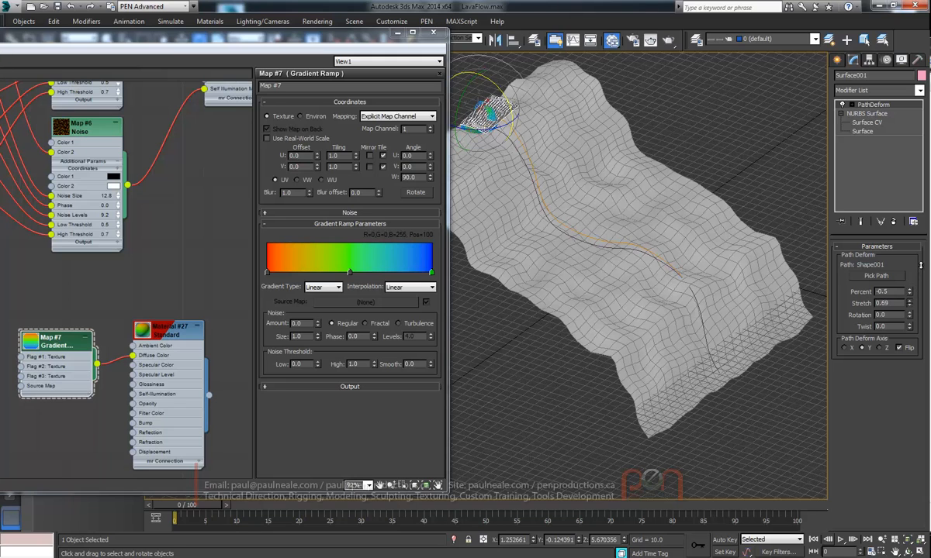
middle_click_drag(647, 194, 478, 198, "alt")
left_click_drag(911, 292, 910, 299)
middle_click_drag(581, 183, 555, 164, "alt")
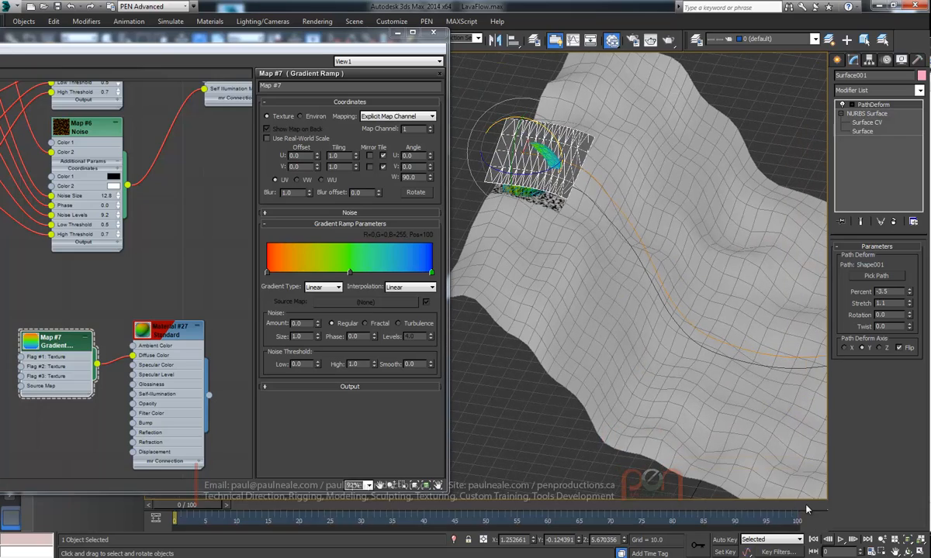
Turn on Auto Key at frame 100 and key the Path Deform Stretch at about 9.95 to cover the full flow
left_click(807, 509)
key("n")
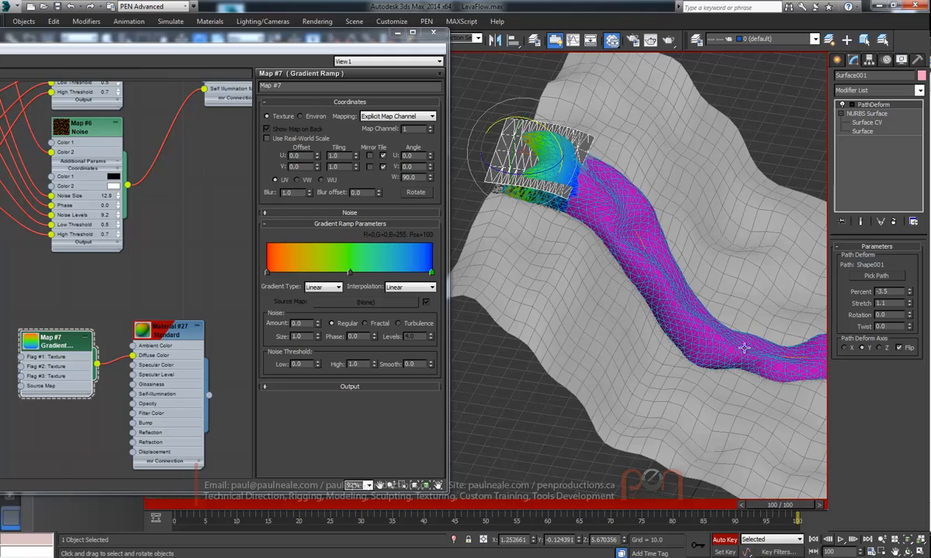
middle_click_drag(741, 348, 567, 282, "alt")
scroll(567, 282, "down", 4)
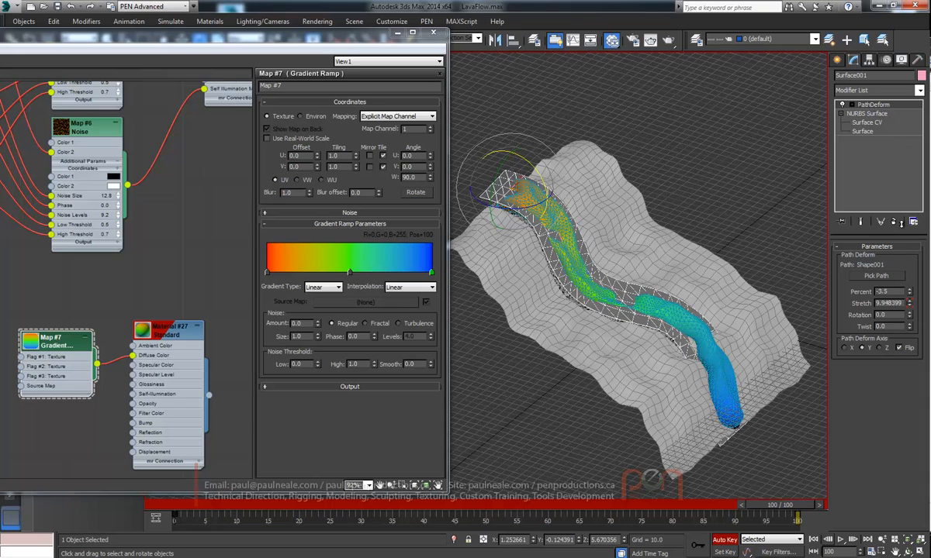
middle_click_drag(698, 330, 559, 184, "alt")
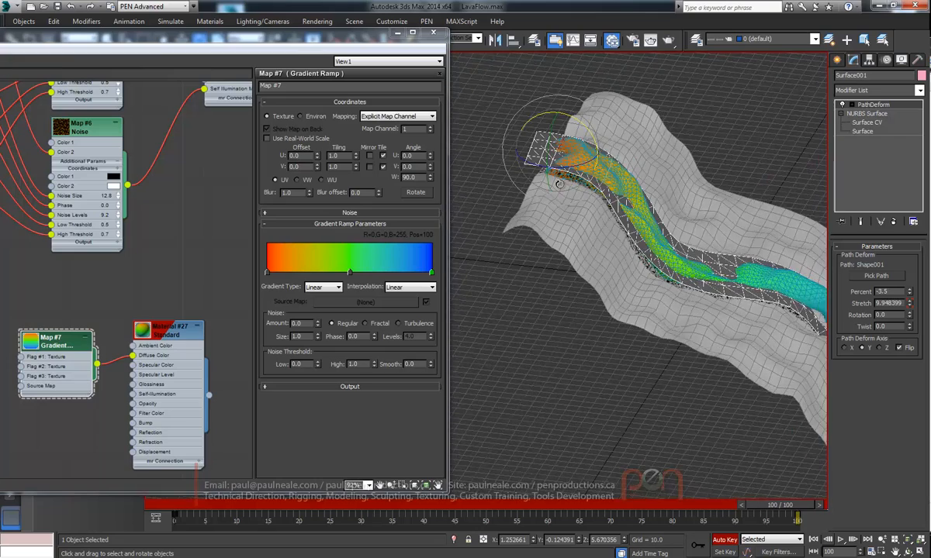
Change the viewport shading from Realistic to Shaded, keeping edged faces on
left_click_drag(314, 40, 187, 76)
left_click(240, 60)
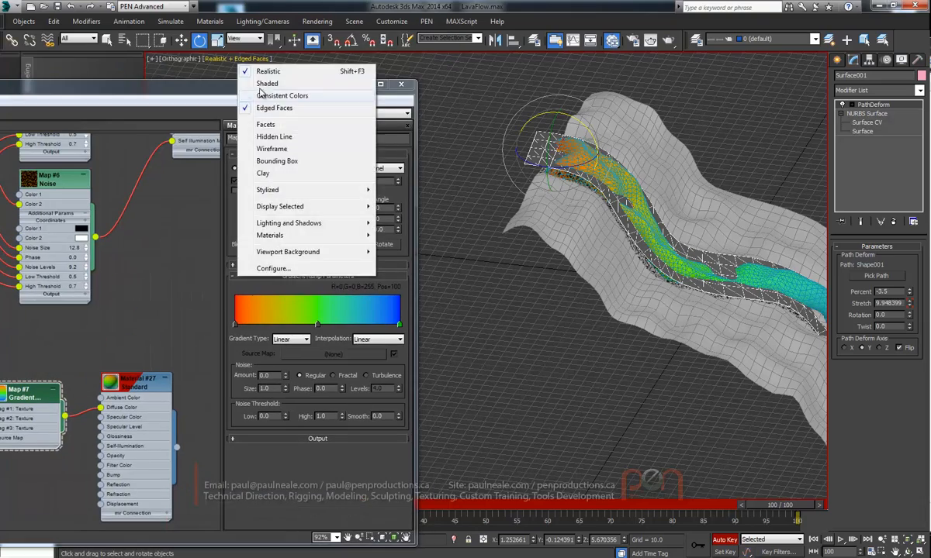
left_click(261, 84)
left_click_drag(282, 83, 295, 28)
middle_click_drag(617, 201, 629, 242, "alt")
scroll(595, 244, "up", 3)
scroll(698, 248, "down", 3)
middle_click_drag(802, 267, 759, 233)
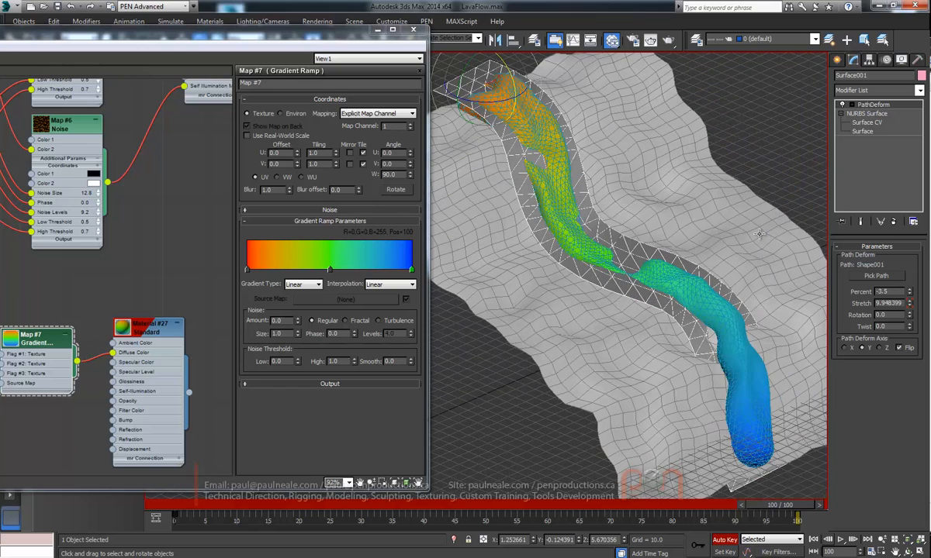
Scrub the animation to frame 38 to check the mapping along the growing flow, and turn off Auto Key
left_click_drag(759, 508, 359, 472)
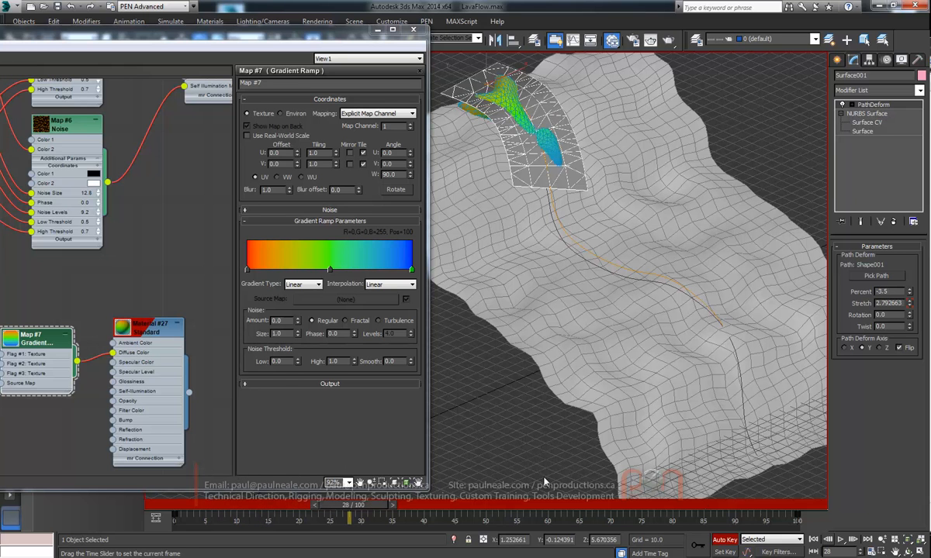
left_click_drag(544, 482, 411, 480)
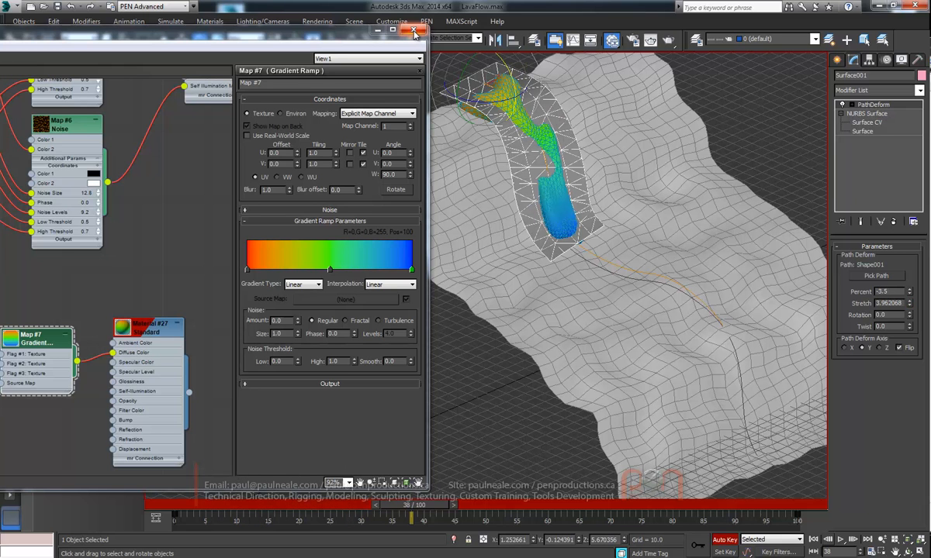
middle_click_drag(159, 263, 192, 245)
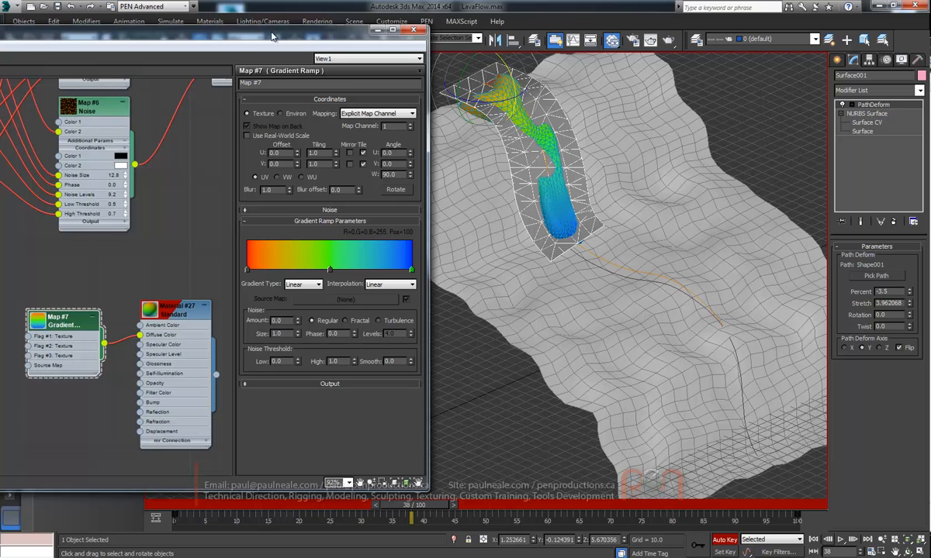
left_click_drag(275, 35, 433, 33)
left_click(725, 541)
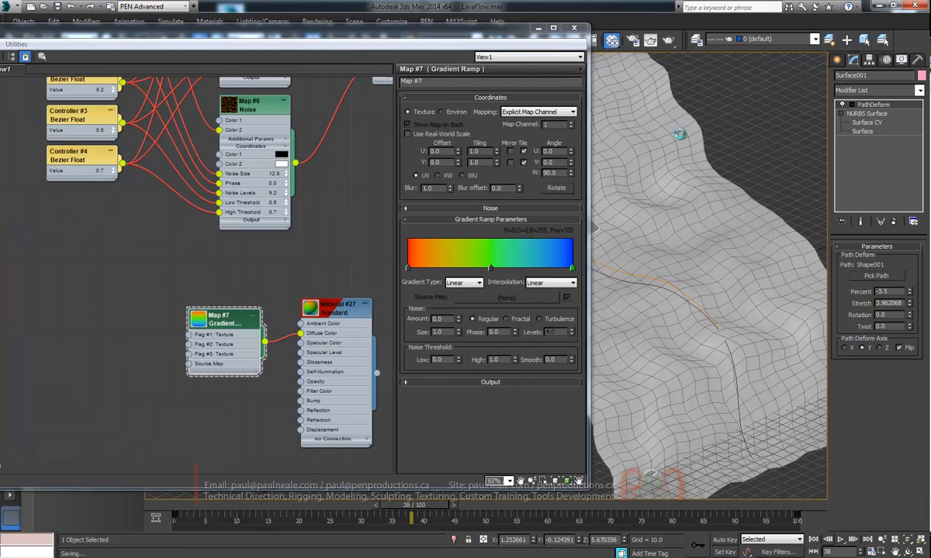
Maximize the Slate Material Editor and move the Material #27 and Gradient Ramp nodes closer beneath the lava material's maps
left_click_drag(467, 34, 677, 44)
double_click(673, 37)
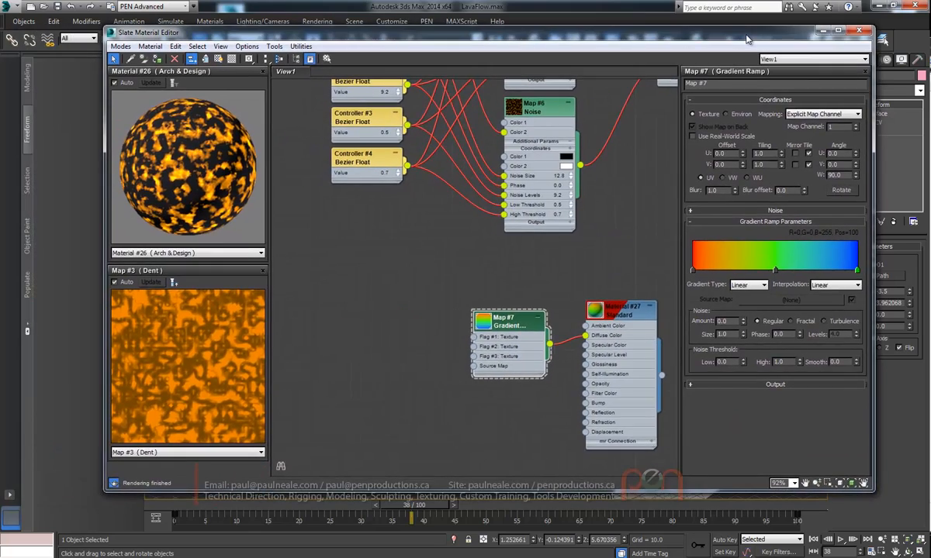
middle_click_drag(596, 191, 620, 360)
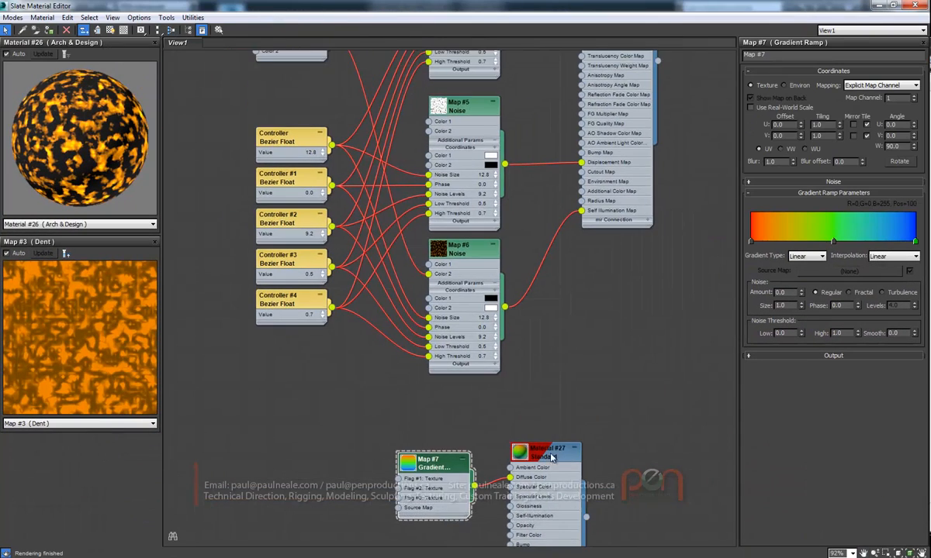
left_click_drag(546, 454, 586, 424)
left_click(474, 438)
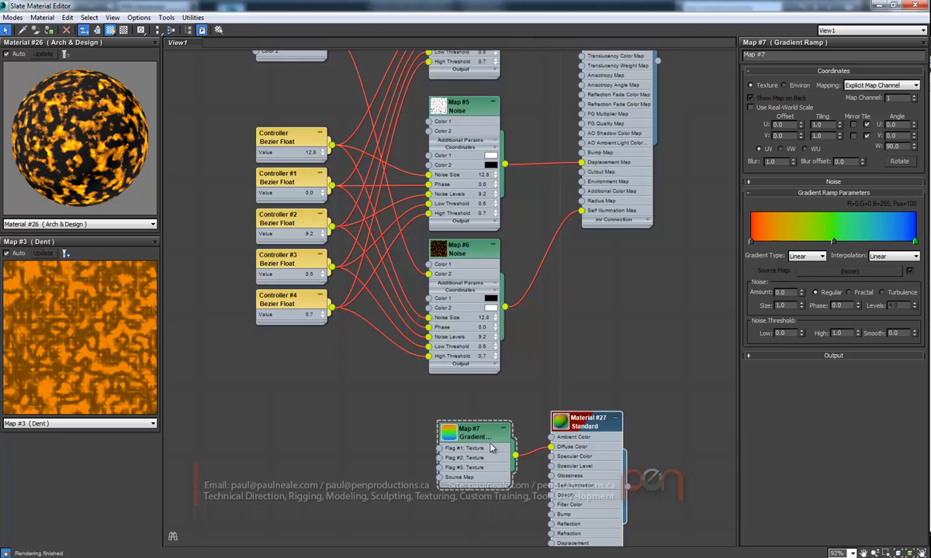
Select the lava blob mesh and assign the Arch & Design Material #26 to it
middle_click_drag(663, 190, 628, 338)
left_click_drag(743, 6, 614, 235)
left_click(542, 187)
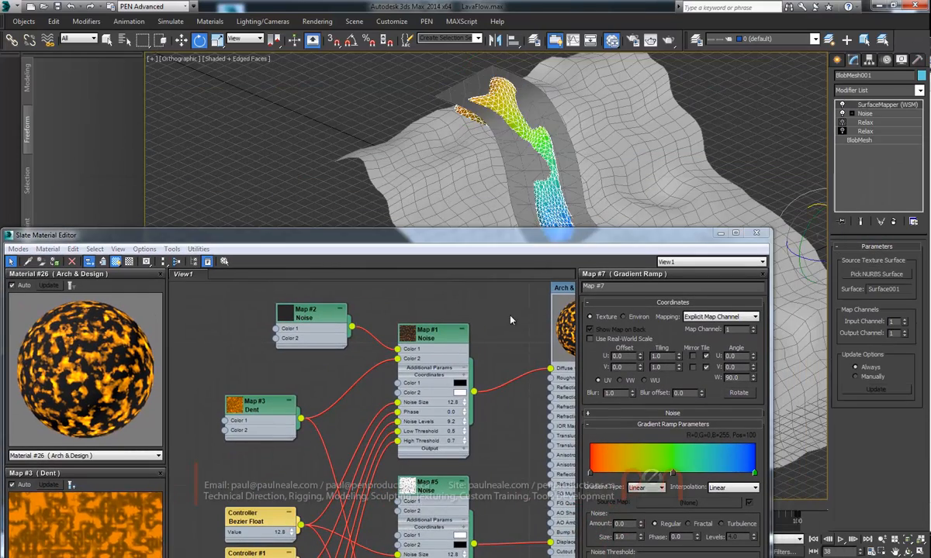
middle_click_drag(482, 334, 304, 359)
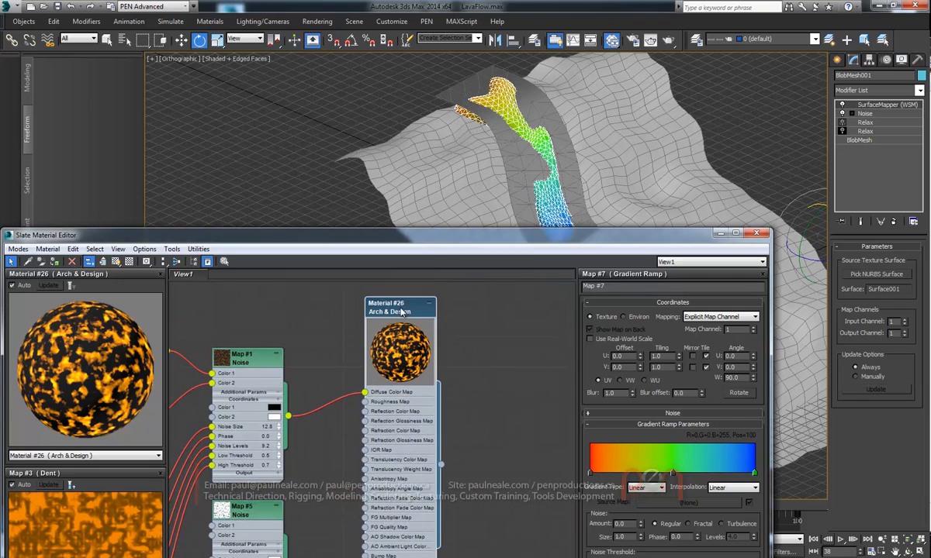
right_click(402, 306)
left_click(452, 28)
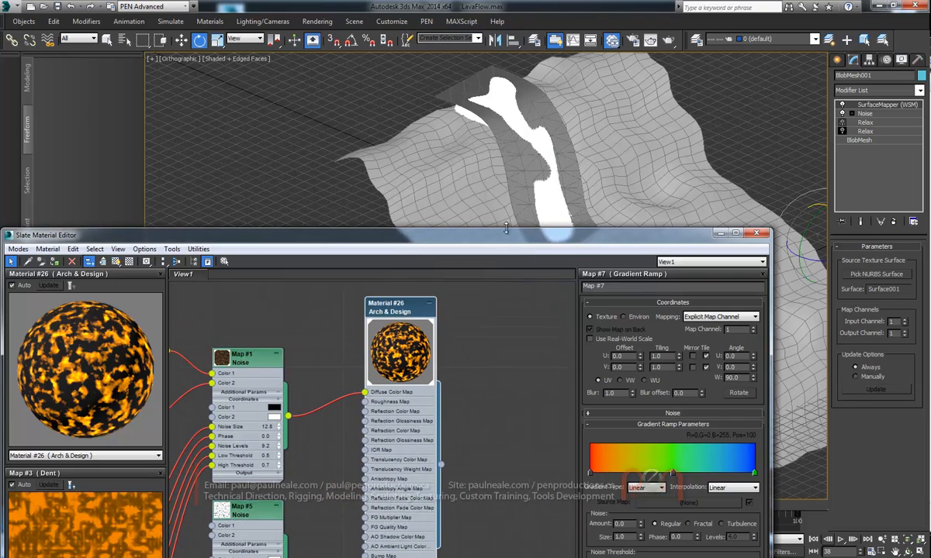
Copy the Gradient Ramp node next to the Dent map, and delete the original ramp together with test Material #27
left_click_drag(479, 234, 530, 185)
left_click_drag(627, 106, 630, 37)
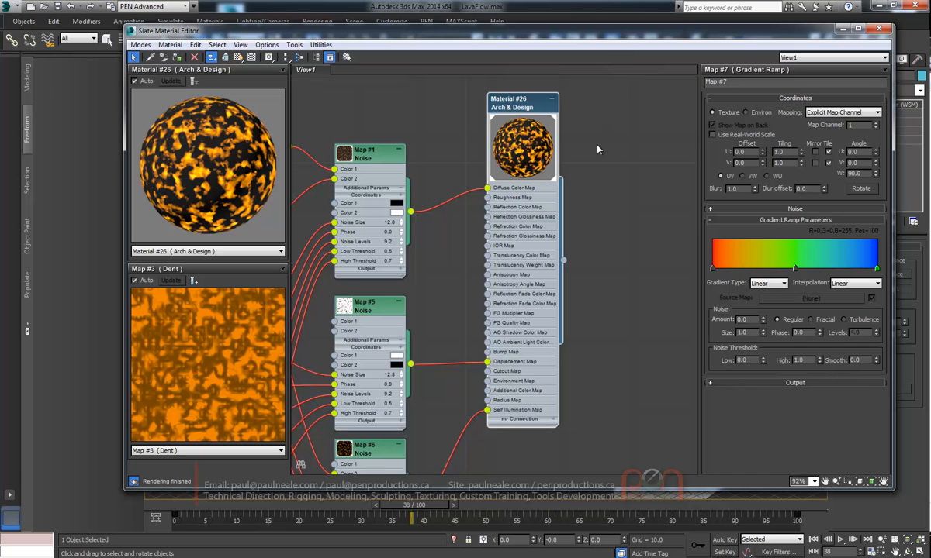
middle_click_drag(577, 205, 640, 189)
double_click(674, 36)
middle_click_drag(542, 298, 644, 259)
scroll(644, 258, "down", 3)
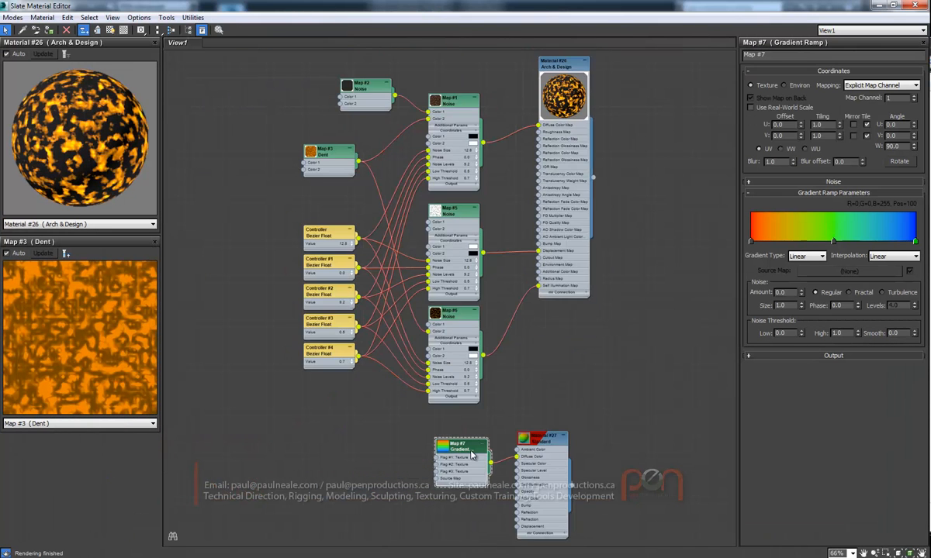
mouse_move(466, 455)
left_mouse_down()
mouse_move(374, 389)
mouse_move(263, 126)
left_mouse_up()
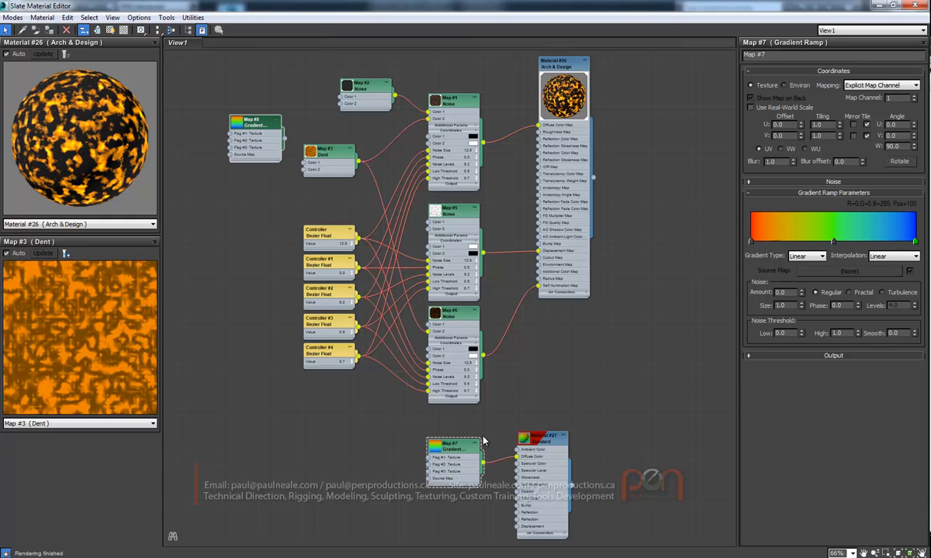
key("Delete")
Place the copied Gradient Ramp node above the Map #1 Noise node
middle_click_drag(443, 123, 496, 214)
left_click_drag(310, 208, 476, 110)
mouse_move(505, 191)
left_mouse_down()
mouse_move(493, 187)
mouse_move(504, 191)
left_mouse_up()
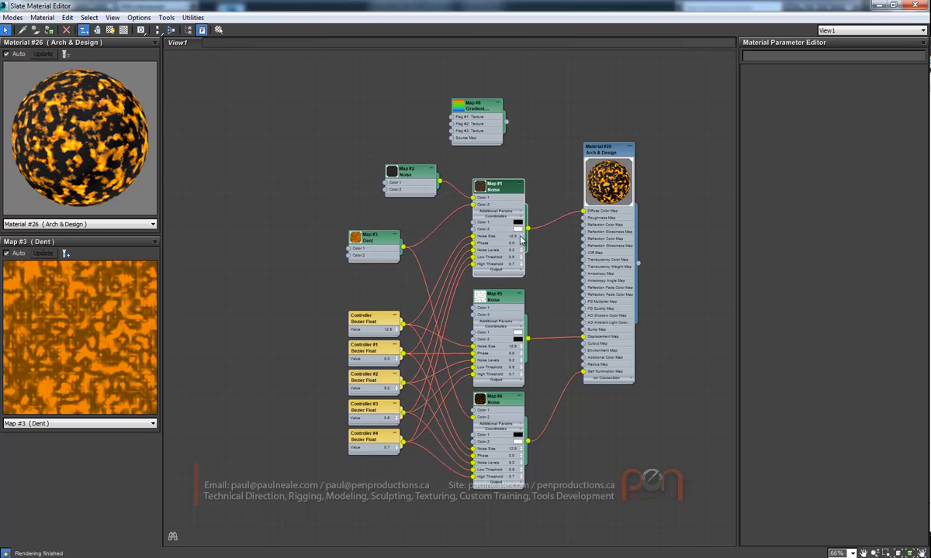
middle_click_drag(497, 199, 499, 209)
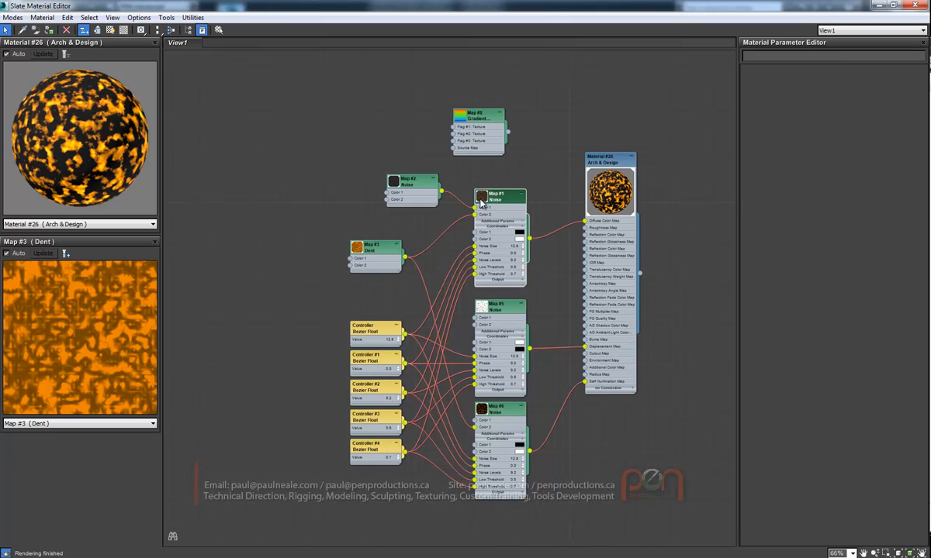
Collapse the Map #1, Map #5 and Map #6 Noise nodes
left_click_drag(344, 91, 522, 258)
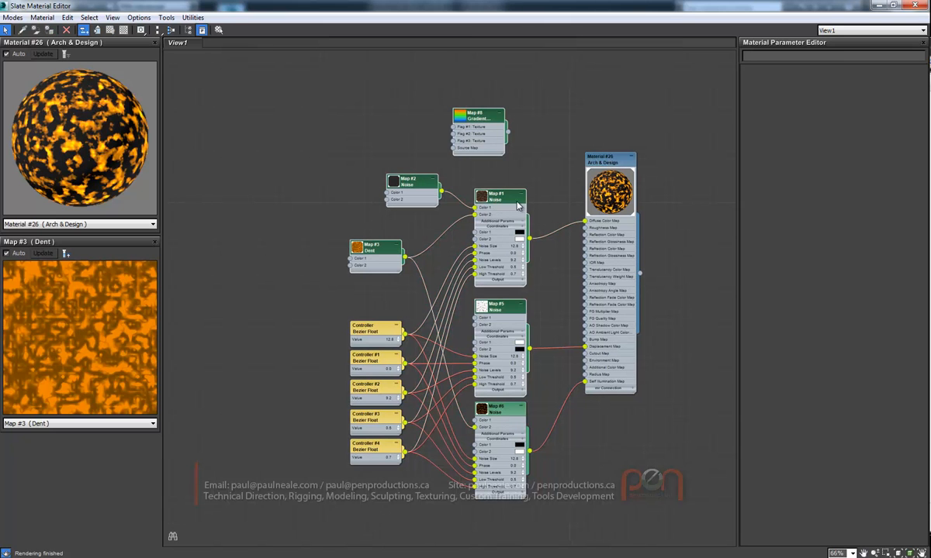
left_click(522, 197)
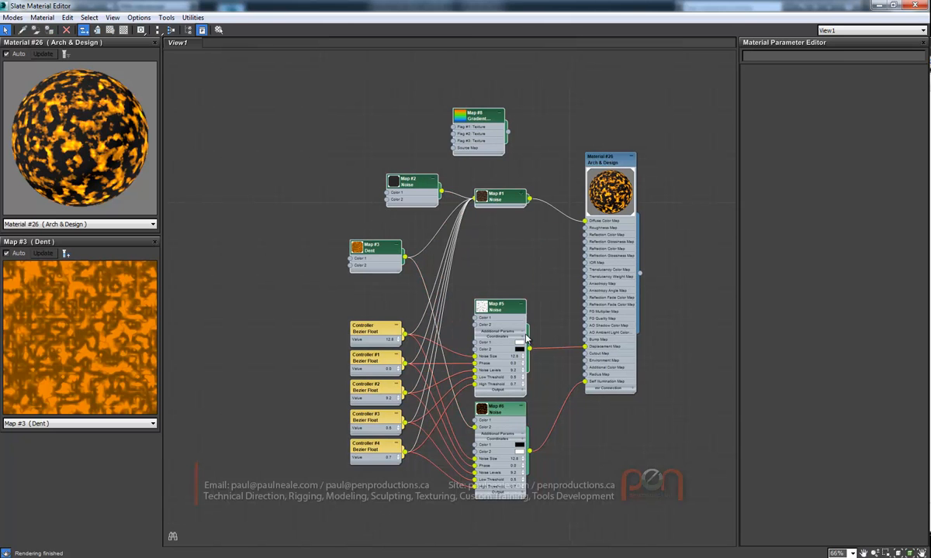
left_click(523, 307)
left_click(522, 406)
Rearrange the collapsed Noise nodes and the Map #2 and Dent nodes into a compact layout, and select the entire material graph
left_click_drag(502, 404, 502, 353)
left_click_drag(502, 310, 501, 332)
left_click_drag(497, 200, 497, 230)
left_click_drag(374, 228, 388, 263)
left_click_drag(416, 211, 394, 189)
left_click_drag(397, 261, 375, 246)
left_click_drag(515, 229, 501, 221)
middle_click_drag(539, 183, 558, 197)
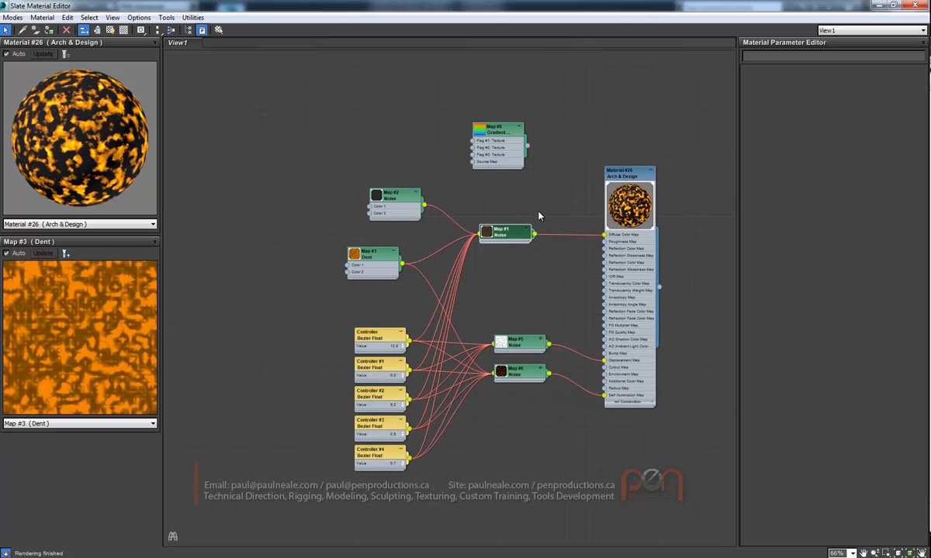
left_click_drag(252, 86, 656, 442)
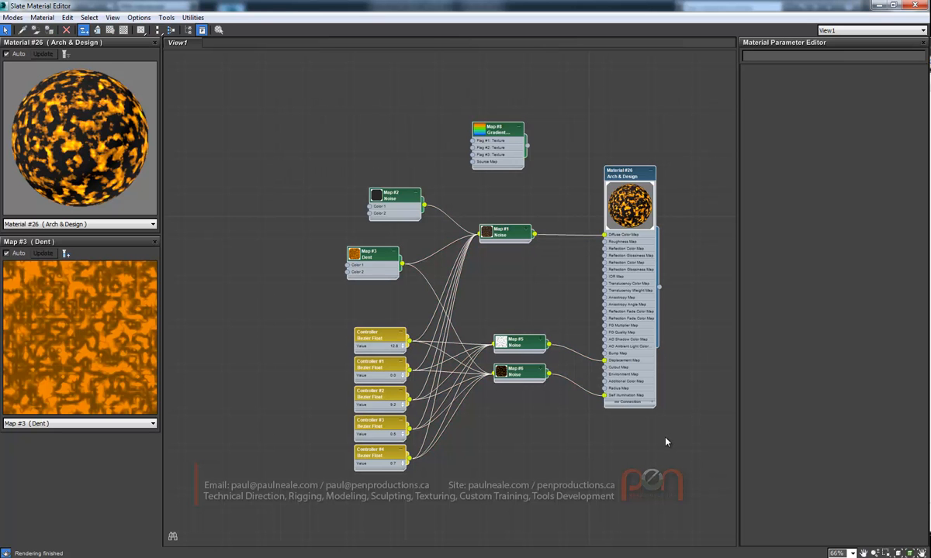
Reposition the Map #6, Dent and Map #2 nodes to loosen the layout around Map #1
scroll(651, 293, "up", 3)
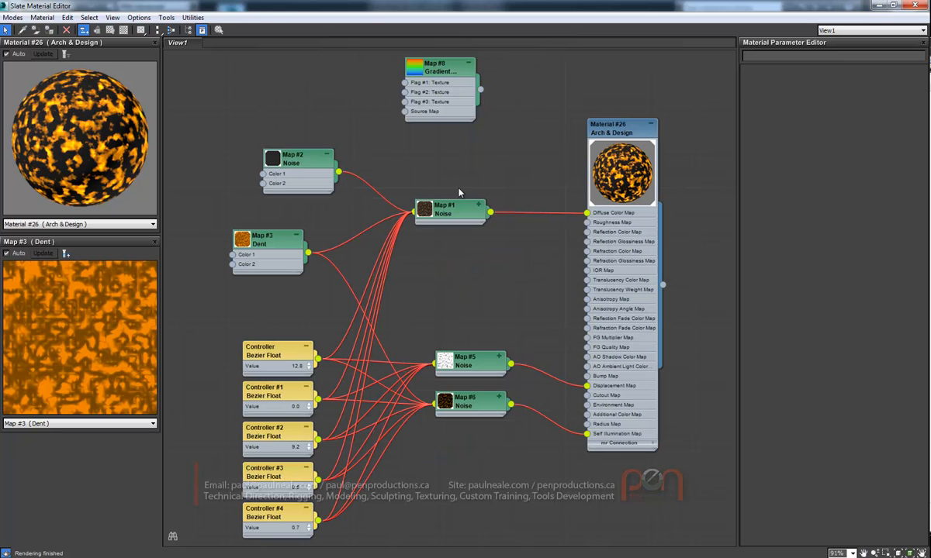
left_click(475, 361)
left_click_drag(472, 405, 455, 412)
left_click_drag(277, 254, 288, 244)
left_click_drag(457, 421, 436, 431)
left_click_drag(305, 162, 273, 152)
left_click(449, 423)
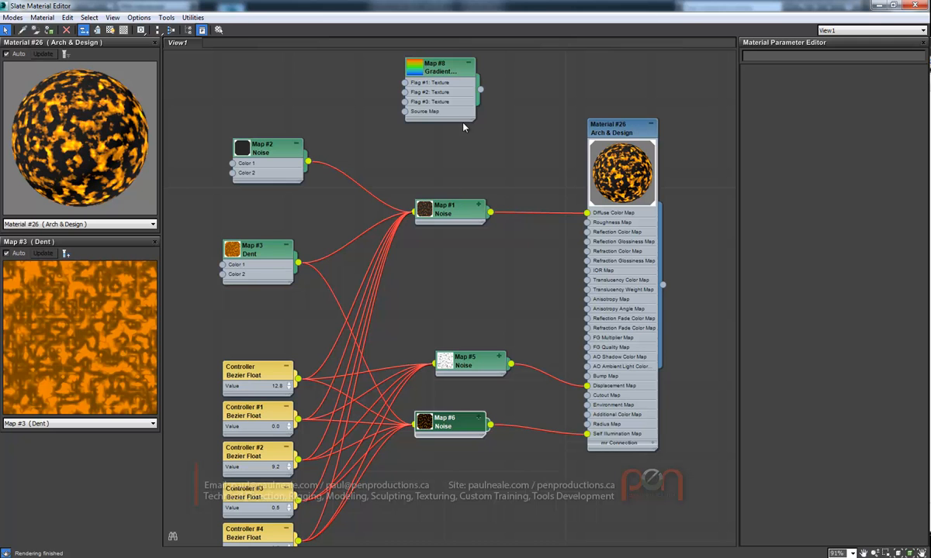
Shift Map #1 farther from Material #26 and stack its Map #2 and Dent inputs closely together
left_click_drag(456, 212, 425, 212)
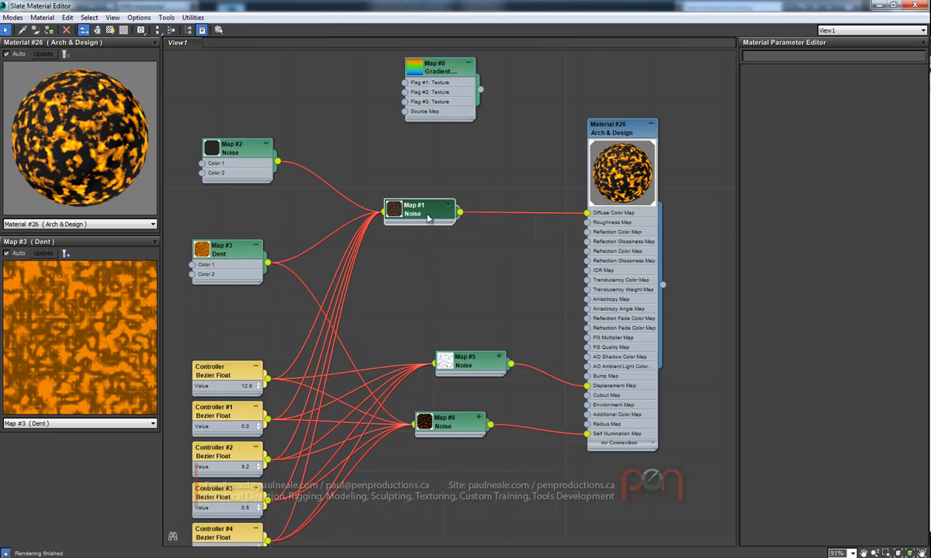
left_click_drag(236, 253, 245, 253)
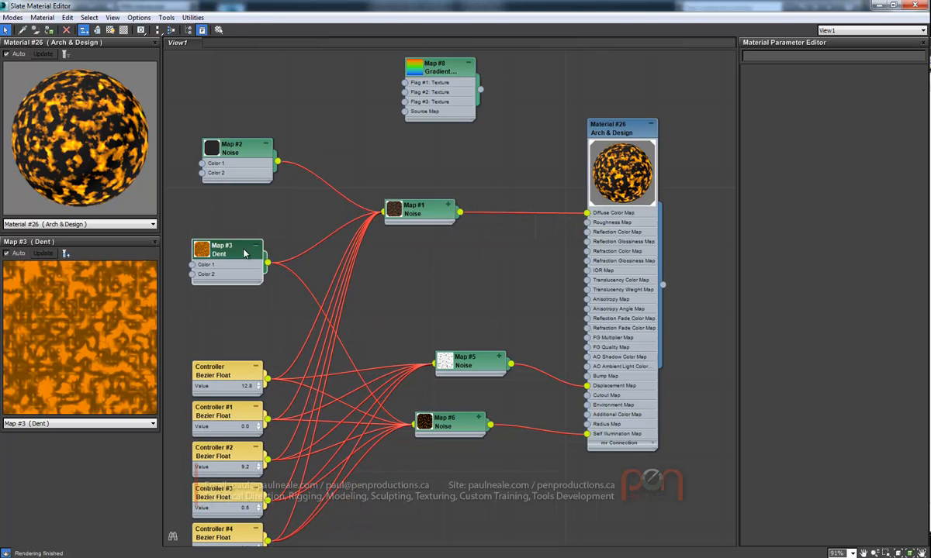
left_click(456, 214)
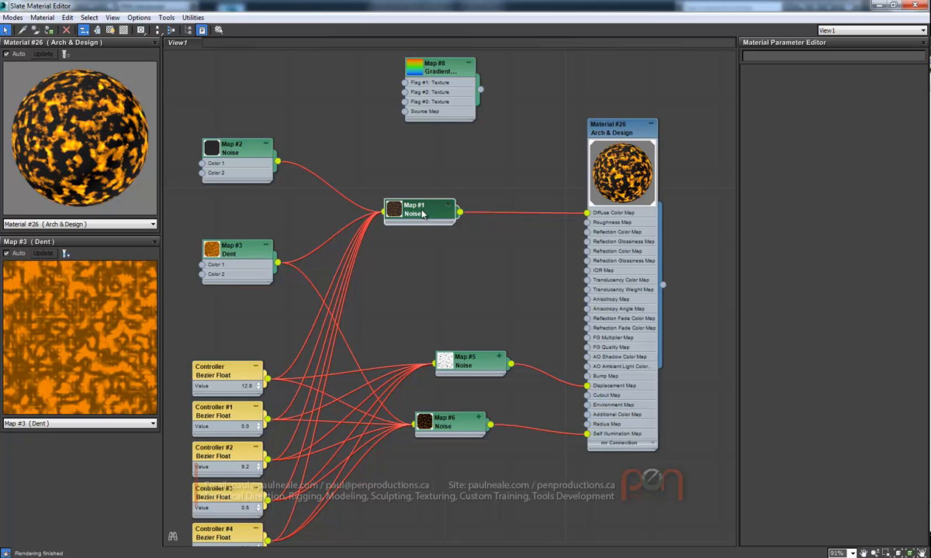
left_click_drag(241, 161, 241, 171)
left_click_drag(233, 246, 233, 216)
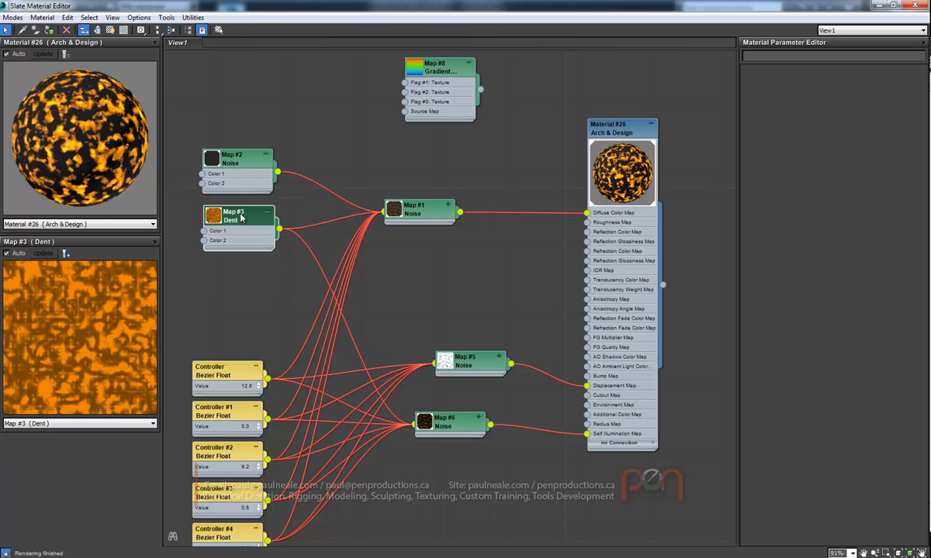
left_click_drag(240, 165, 241, 153)
left_click_drag(239, 219, 238, 214)
left_click_drag(395, 225, 386, 228)
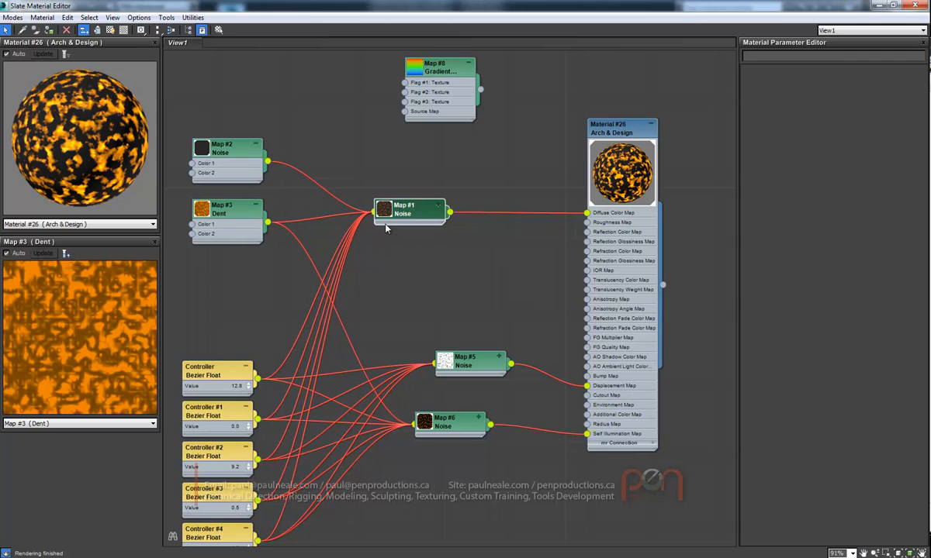
Insert a Composite map between the Map #1 Noise node and Material #26's Diffuse Color Map input
right_click(437, 270)
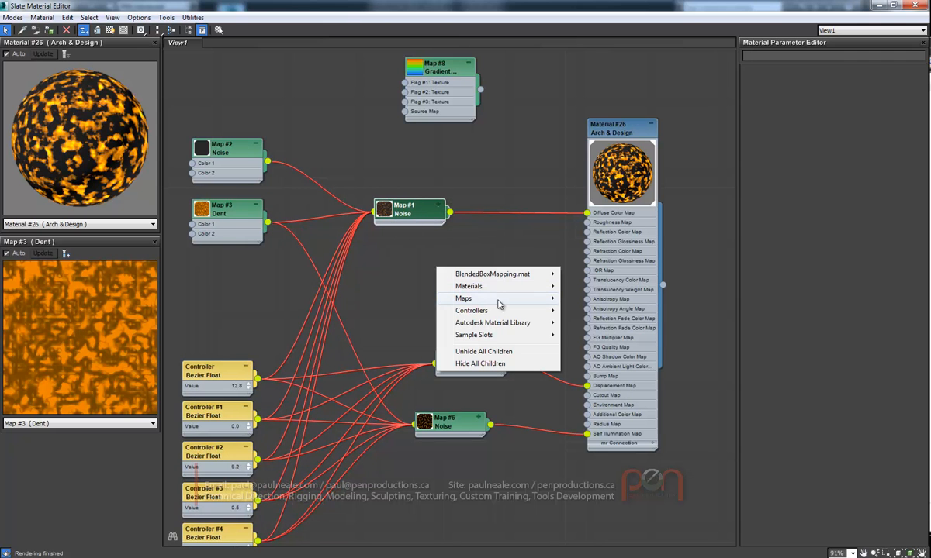
mouse_move(496, 301)
mouse_move(590, 298)
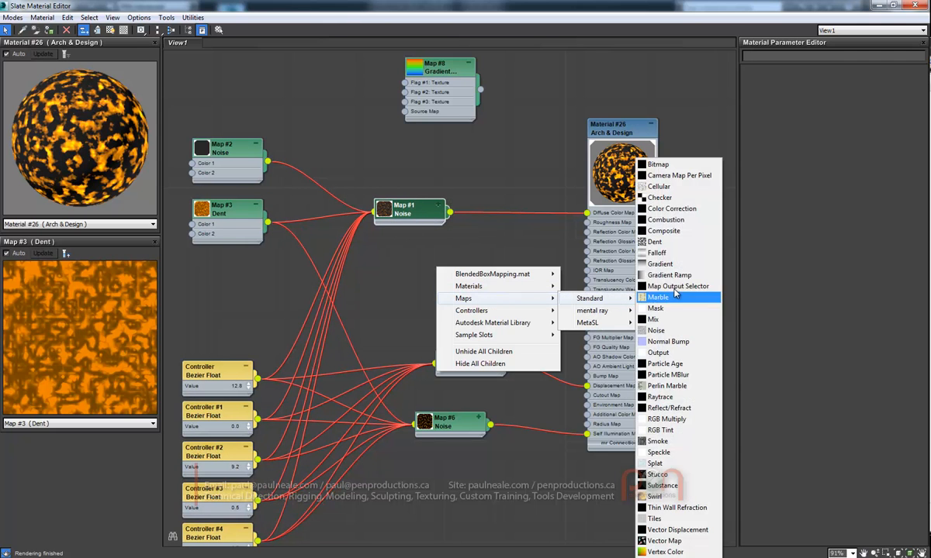
left_click(667, 231)
left_click_drag(426, 269, 508, 216)
left_click(544, 231)
left_click_drag(390, 209, 400, 209)
left_click_drag(231, 216, 273, 216)
left_click(508, 208)
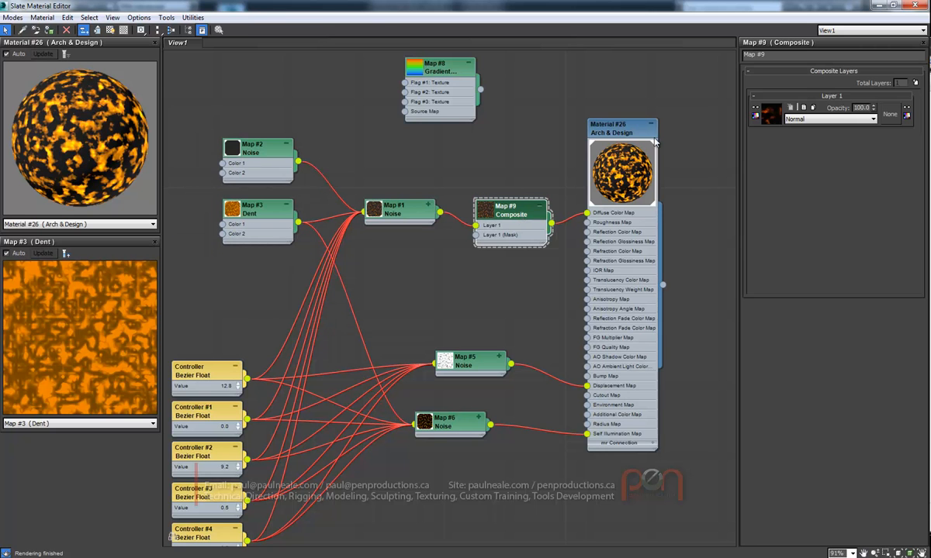
Add two more layers to the Composite map and move its node slightly farther from Material #26
left_click(915, 83)
left_click(916, 83)
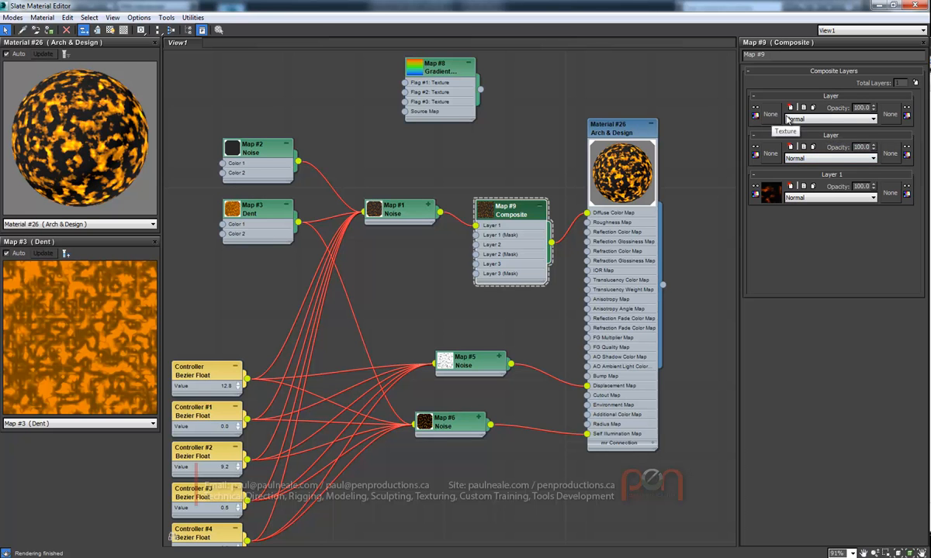
left_click_drag(513, 212, 501, 212)
left_click(390, 217)
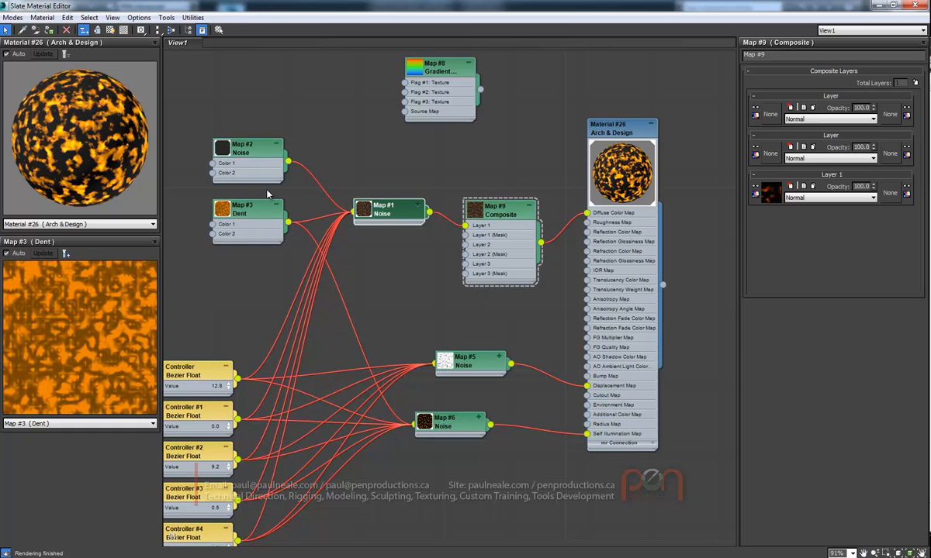
Connect the Map #2 Noise node to the Composite's Layer 2 and the Dent map to its Layer 3
left_click_drag(268, 204, 258, 214)
left_click_drag(287, 162, 465, 244)
left_click_drag(277, 232, 465, 264)
key("Delete")
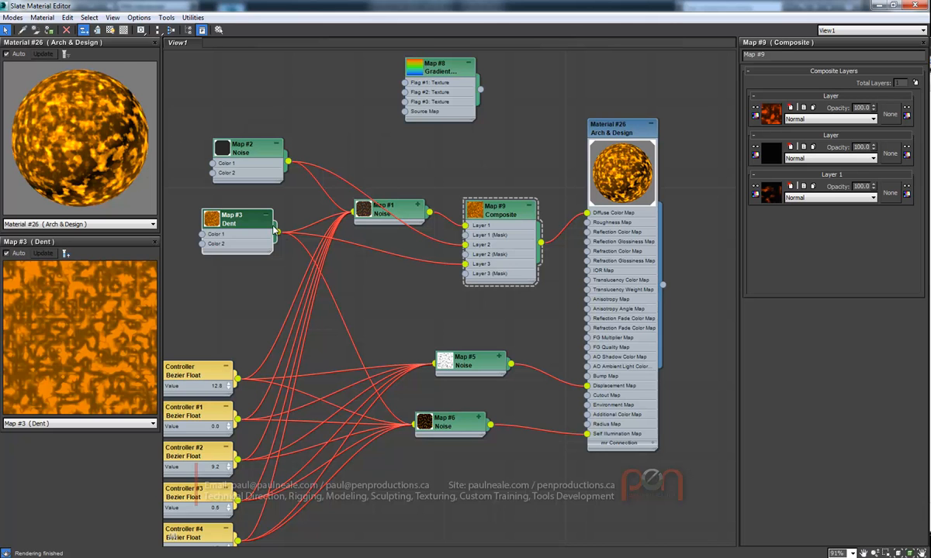
Toggle the visibility of Composite layers 3 and 2, and disconnect the Dent map from Layer 3
left_click(757, 109)
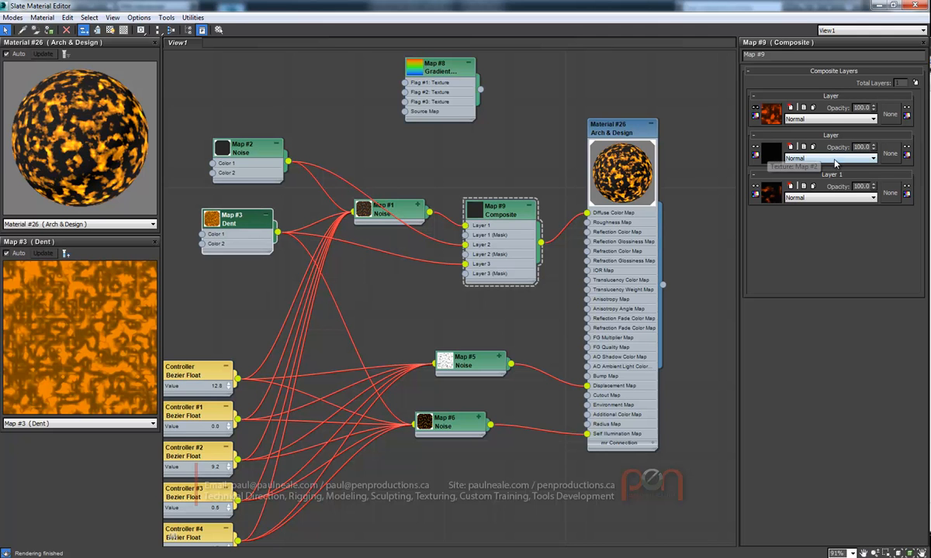
left_click(756, 149)
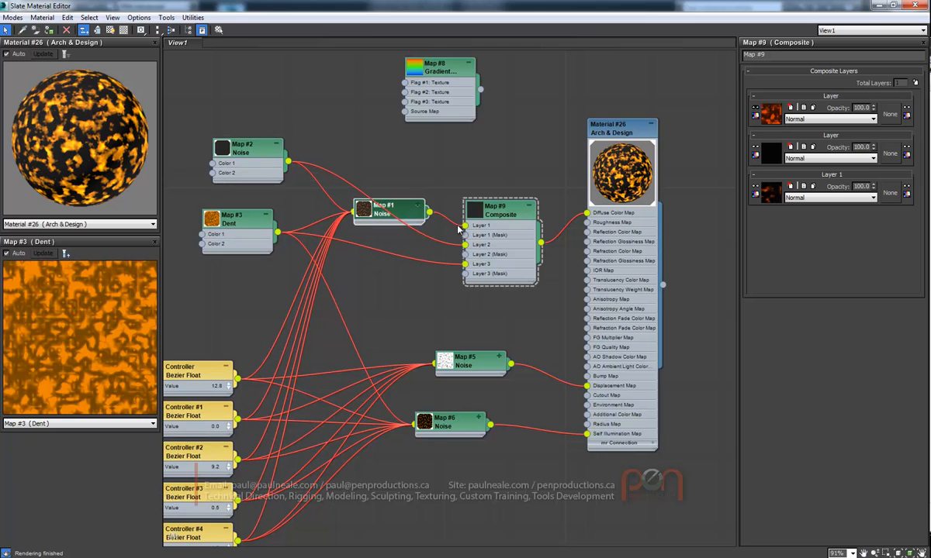
left_click_drag(421, 68, 401, 110)
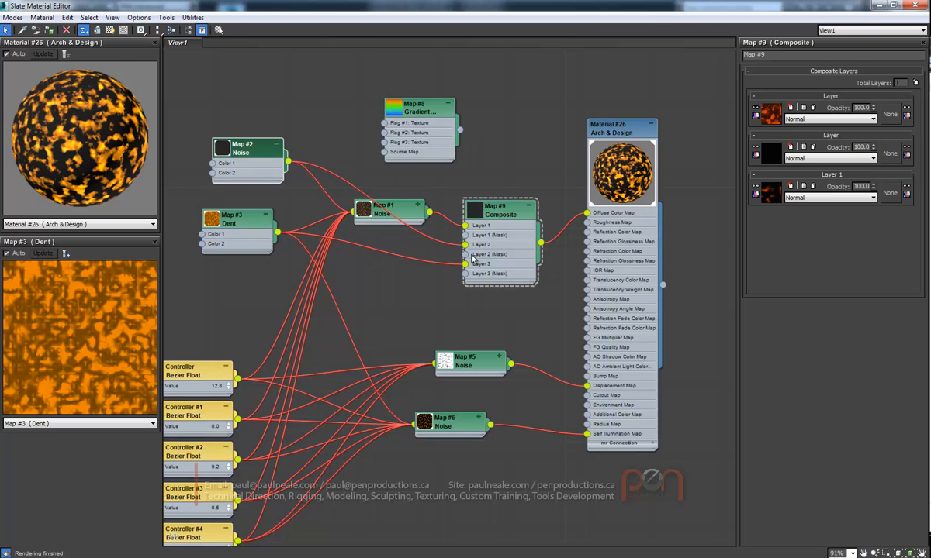
left_click_drag(240, 144, 229, 144)
left_click_drag(465, 265, 400, 257)
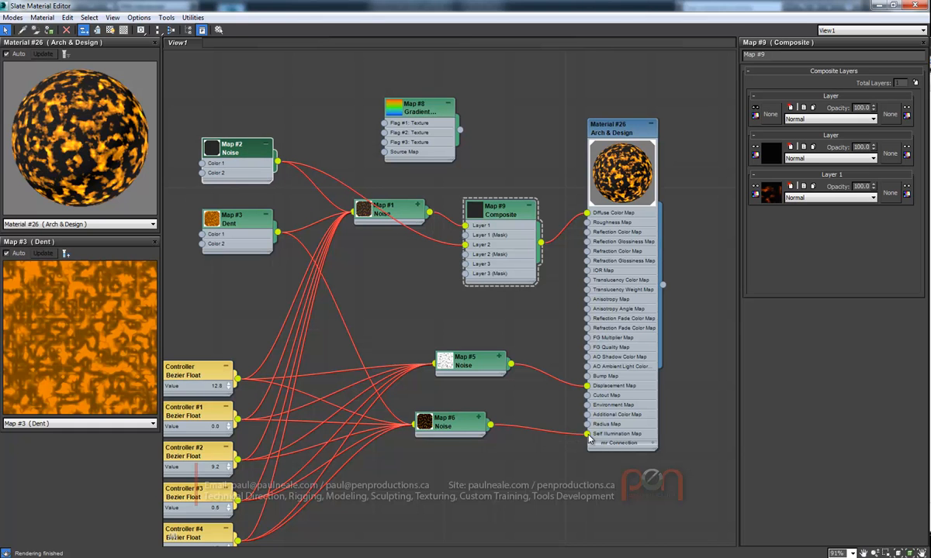
Disconnect the Map #6 Noise node from Material #26's Self Illumination Map input and restore the connection
left_click_drag(587, 435, 556, 463)
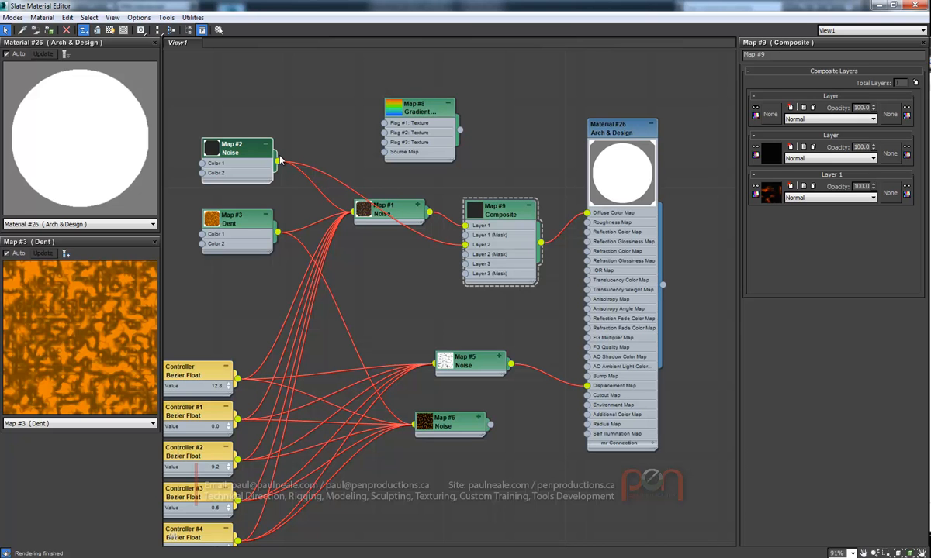
left_click_drag(253, 155, 264, 154)
left_click(509, 214)
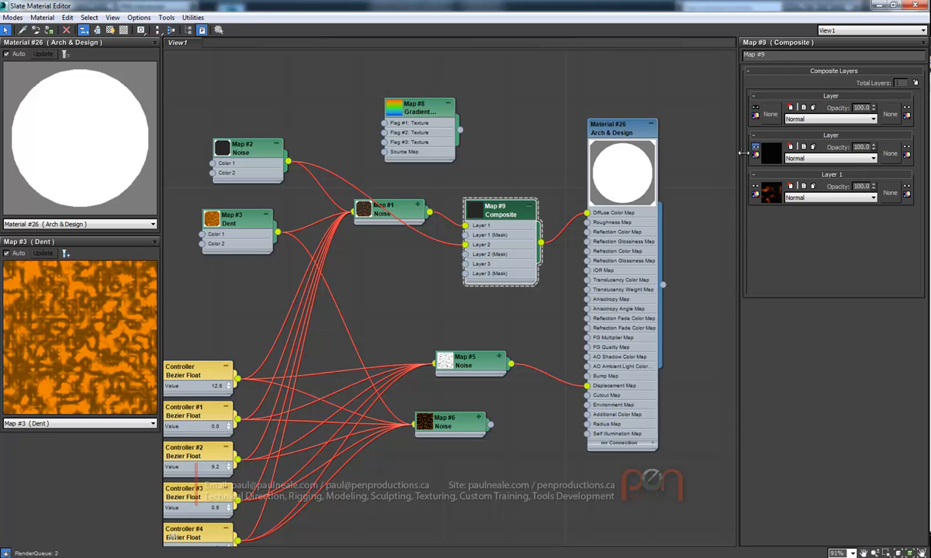
left_click(257, 161)
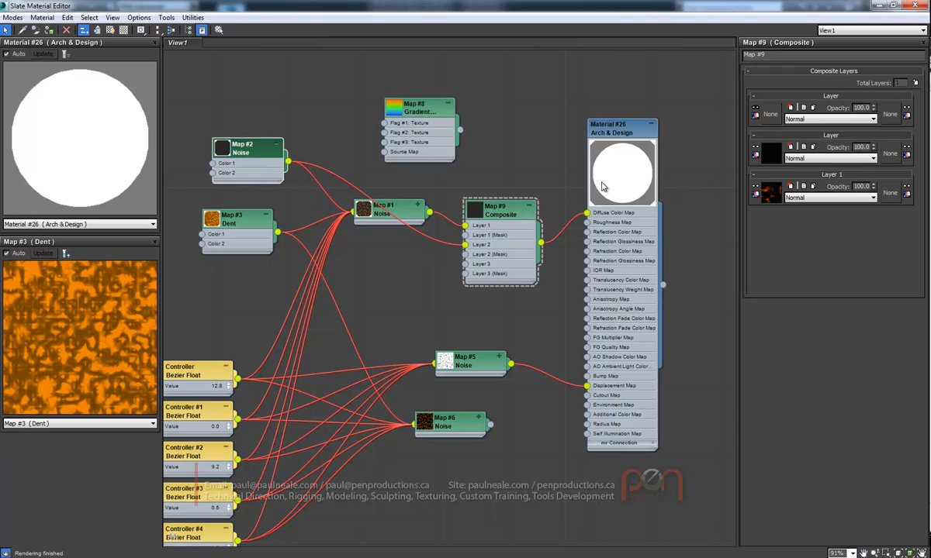
middle_click_drag(508, 181, 532, 167)
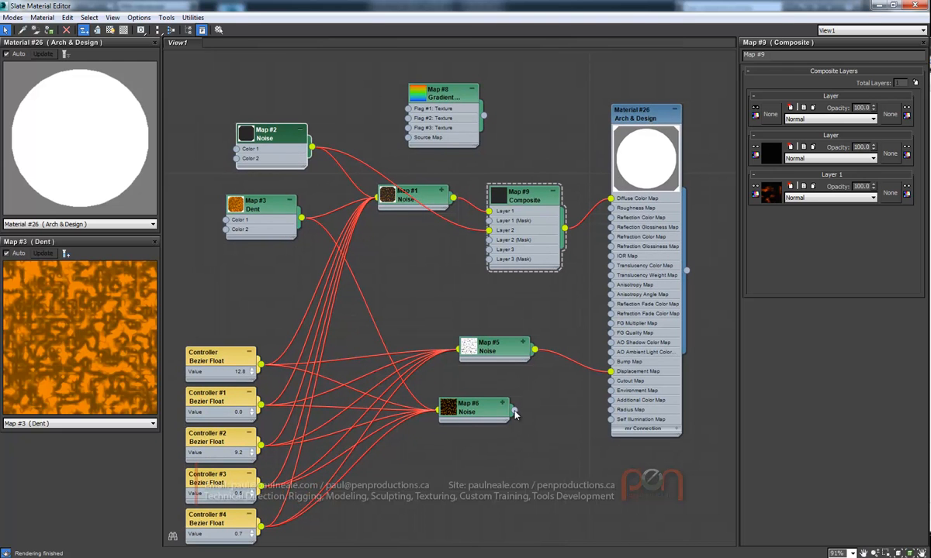
left_click_drag(514, 410, 611, 420)
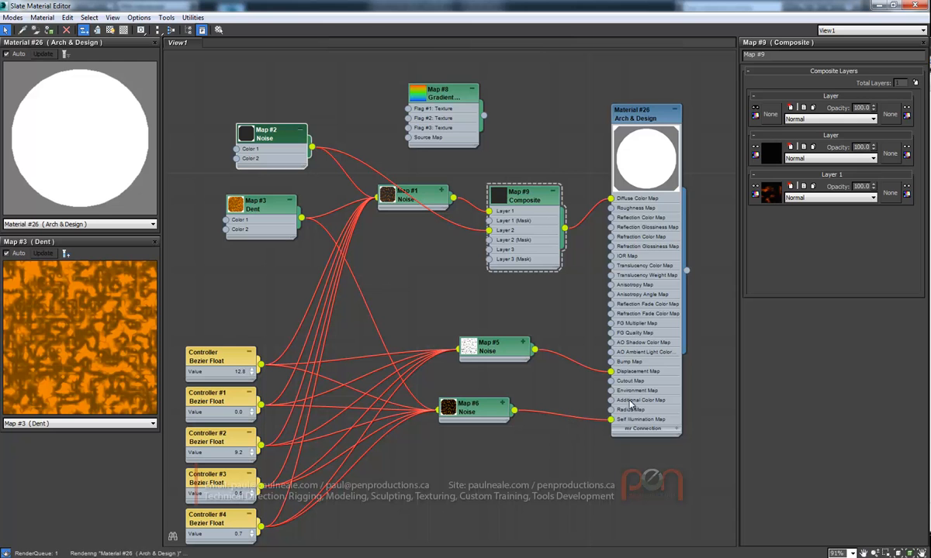
Turn off Self Illumination (Glow) in Material #26 and disconnect Map #6 from its Self Illumination Map input
double_click(676, 117)
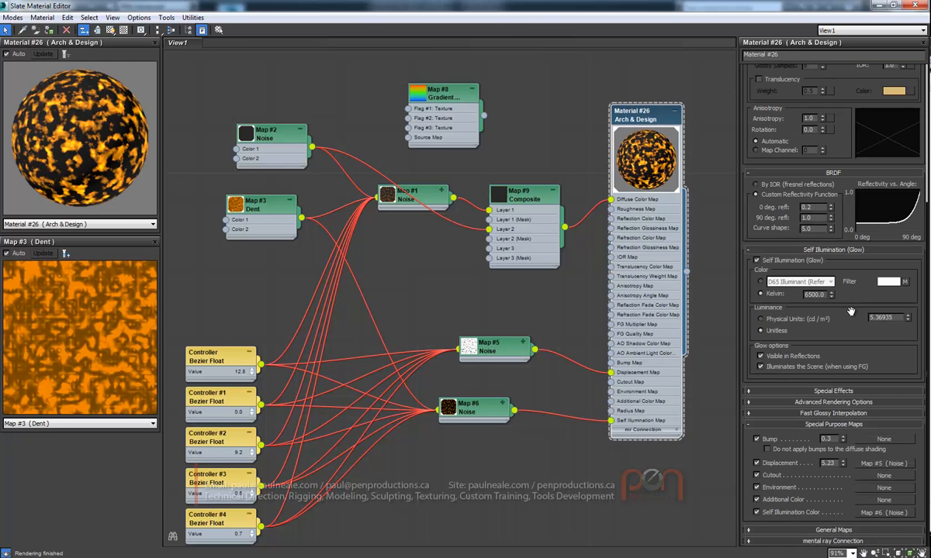
left_click(757, 260)
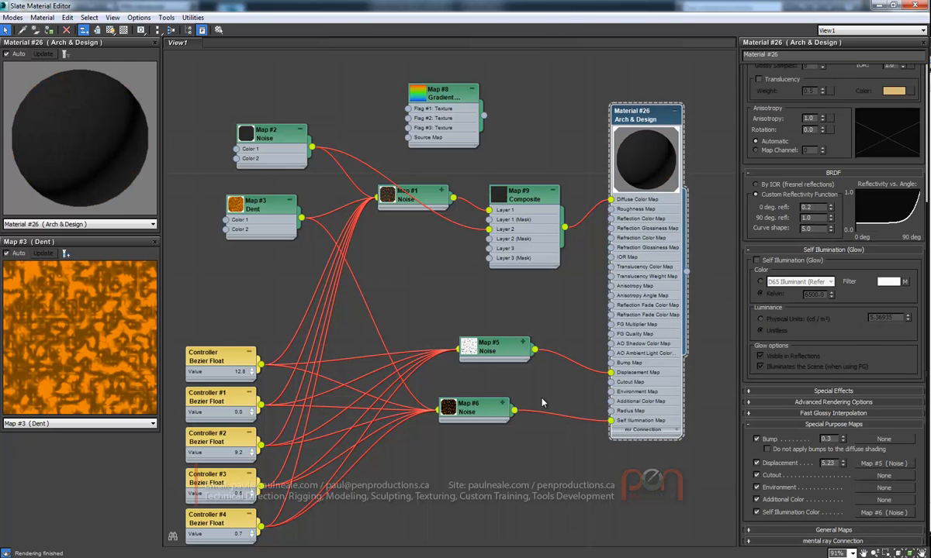
left_click_drag(610, 421, 548, 390)
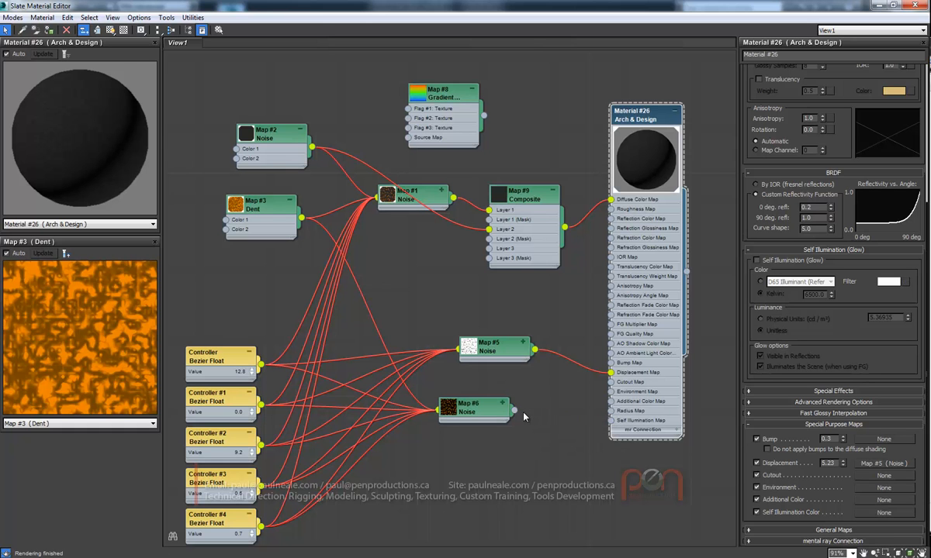
left_click_drag(482, 410, 503, 411)
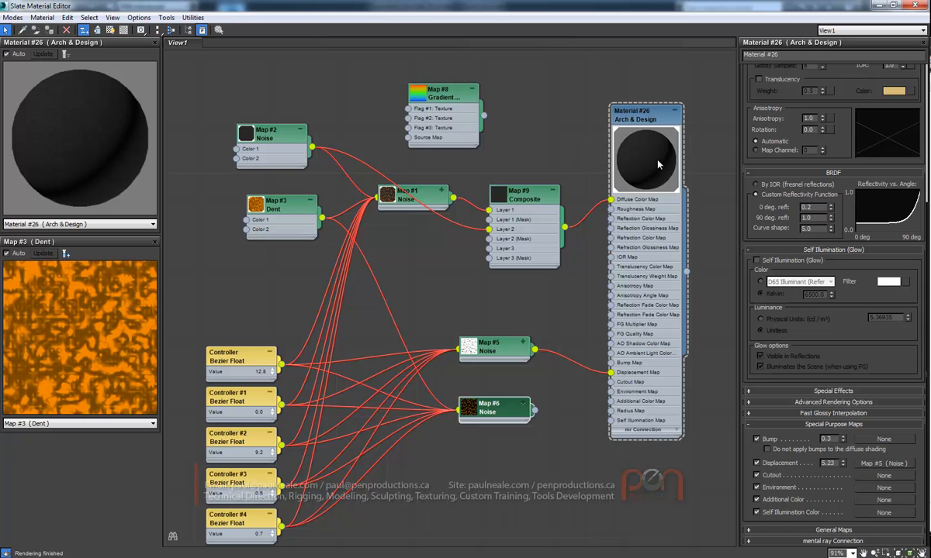
Reconnect the Dent map to the Composite's Layer 3 input and hide Layer 3
mouse_move(280, 145)
left_mouse_down()
mouse_move(301, 146)
mouse_move(281, 150)
left_mouse_up()
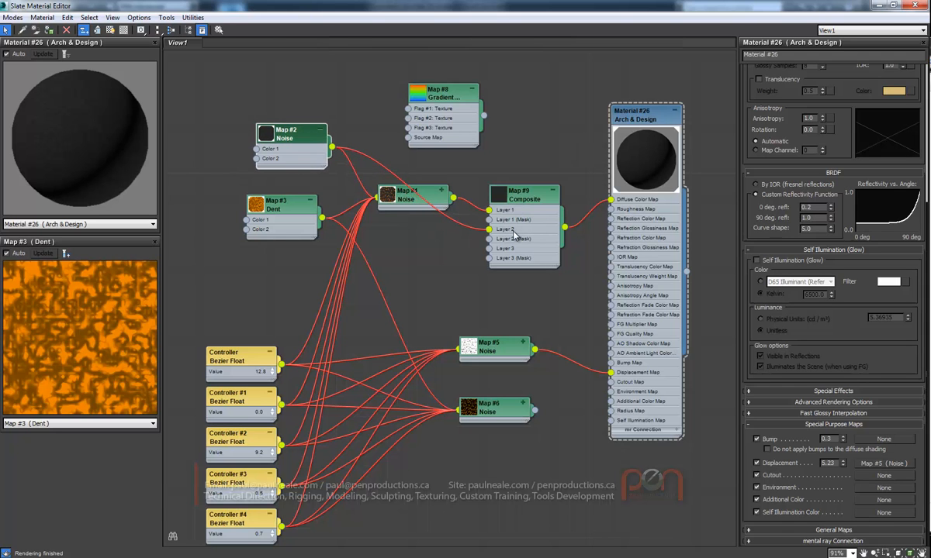
left_click_drag(321, 217, 488, 248)
double_click(518, 199)
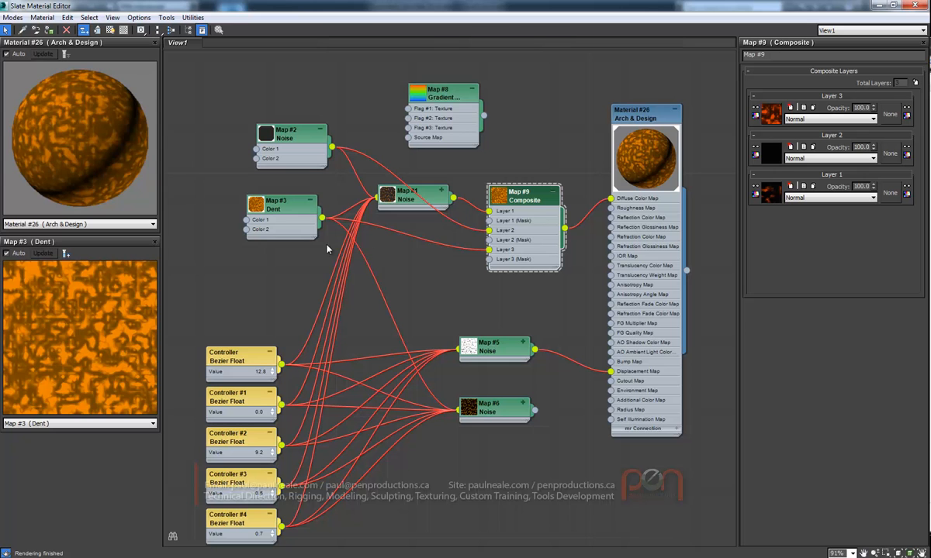
left_click(756, 110)
Place the Gradient Ramp node between Map #2 and Dent, and connect it to the Composite's Layer 2 (Mask) input
left_click_drag(423, 97, 208, 240)
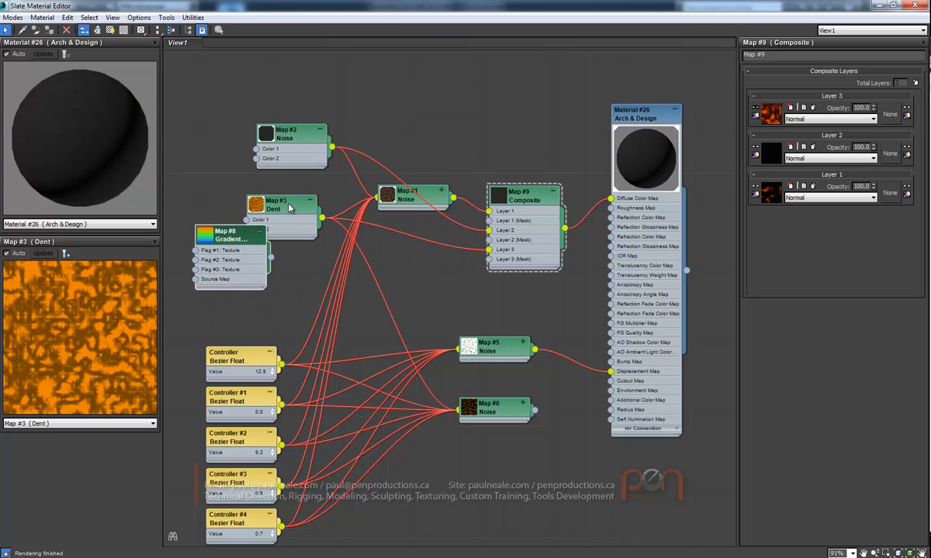
left_click_drag(290, 208, 308, 195)
left_click_drag(291, 130, 291, 100)
left_click_drag(299, 206, 287, 247)
left_click_drag(231, 239, 489, 240)
Set the Gradient Ramp's first flag to white and remove its green middle flag
double_click(267, 172)
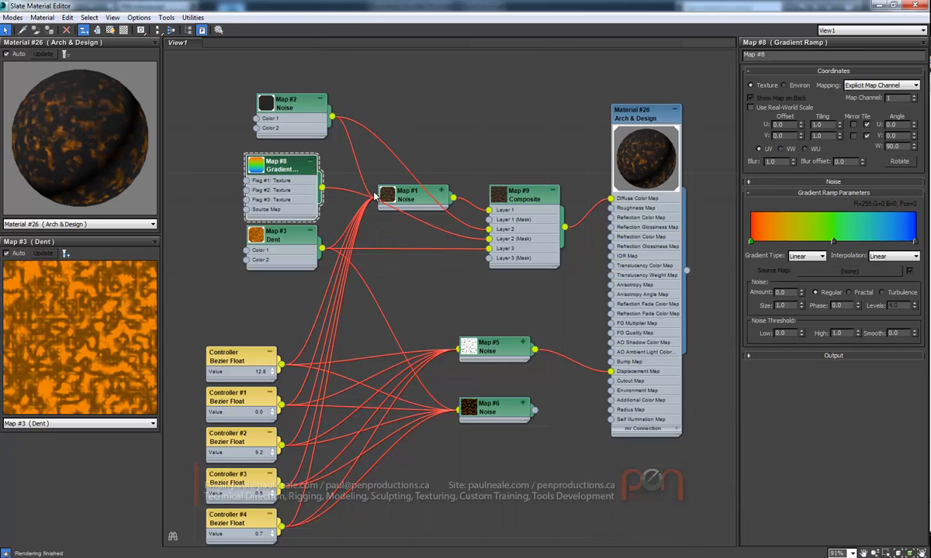
double_click(751, 242)
left_click_drag(313, 113, 318, 155)
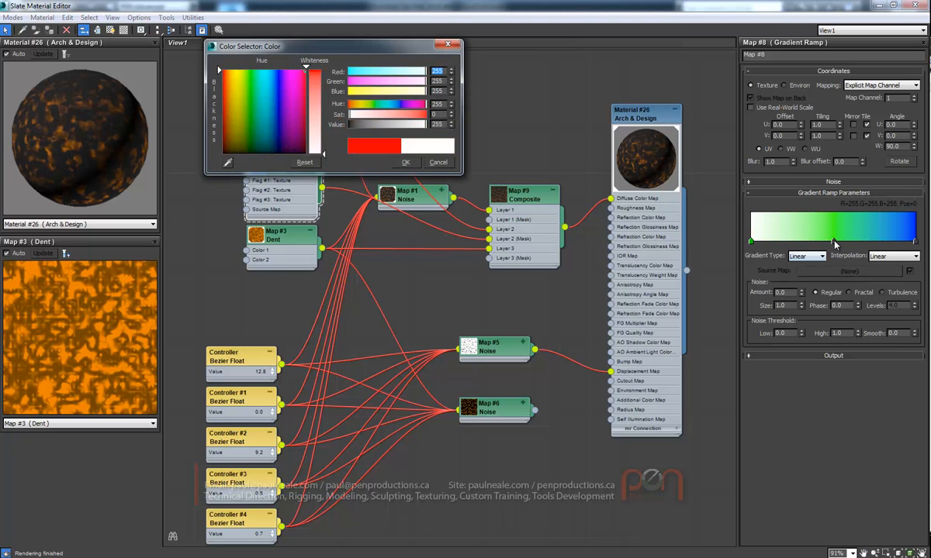
left_click_drag(834, 243, 647, 234)
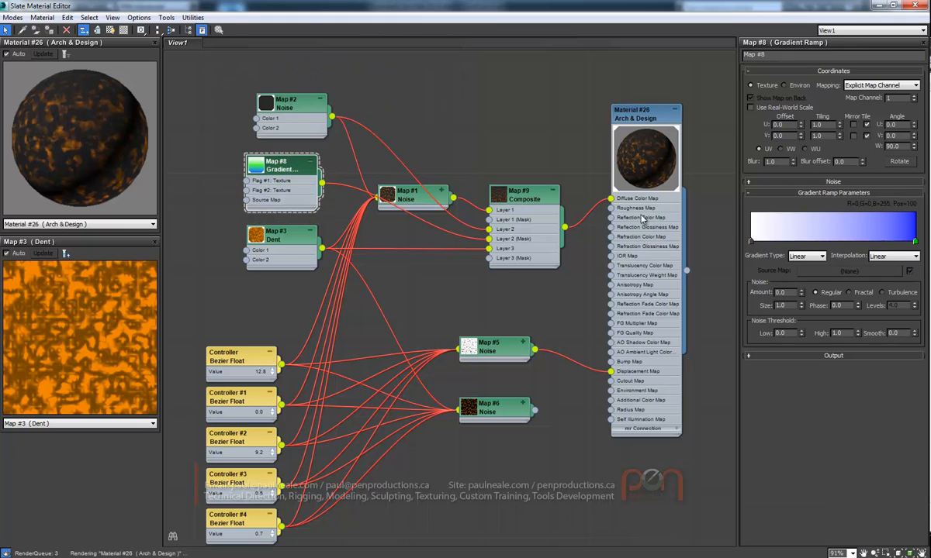
Set the Gradient Ramp's end flag to black to form a white-to-black gradient
double_click(751, 242)
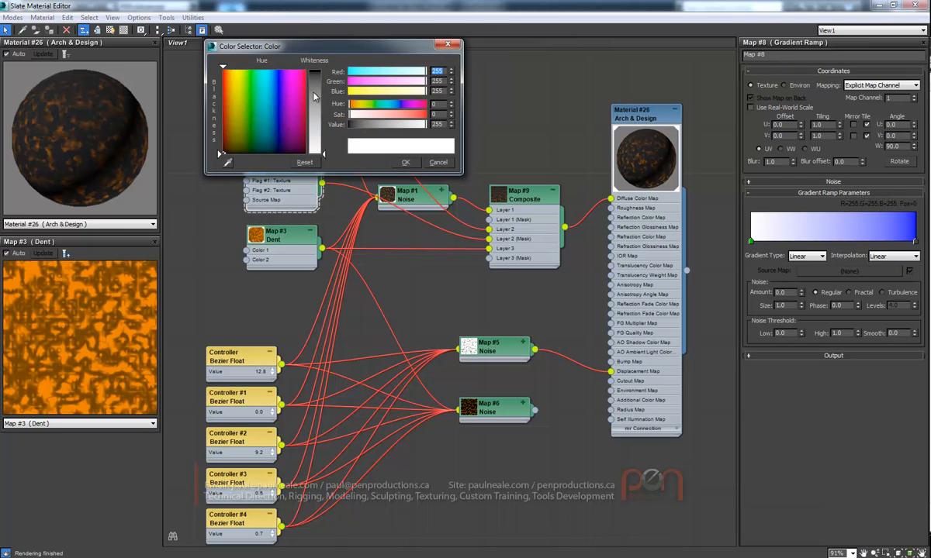
left_click(916, 243)
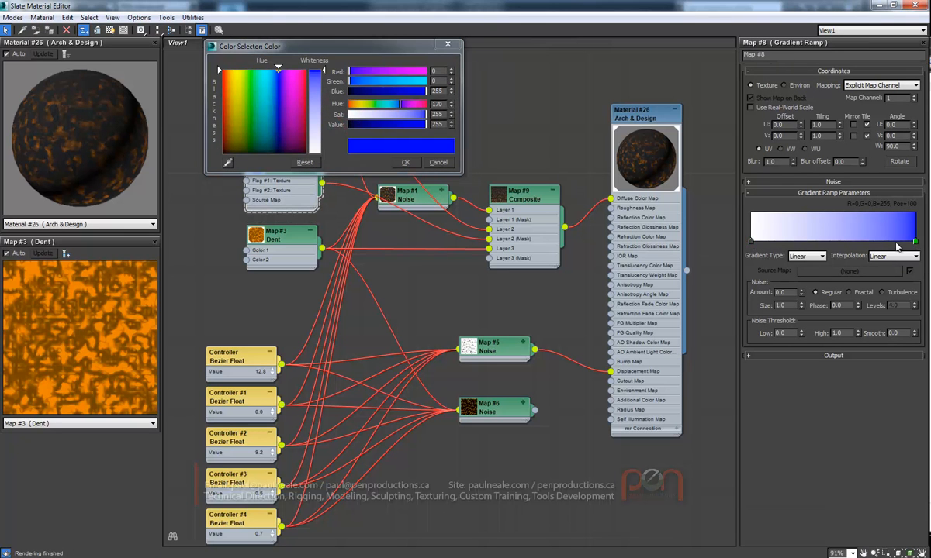
left_click_drag(244, 147, 243, 155)
left_click(406, 163)
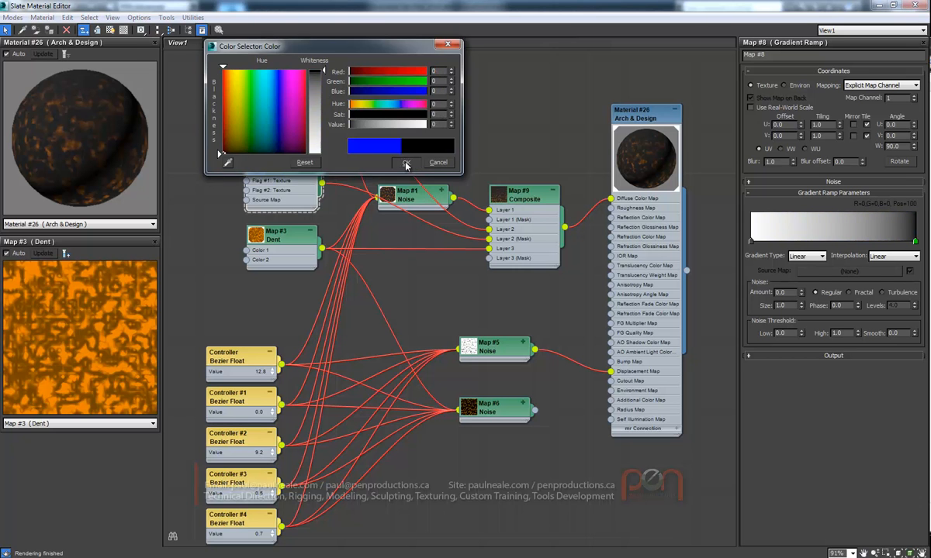
Show the Composite map's output in the map preview
left_click(522, 198)
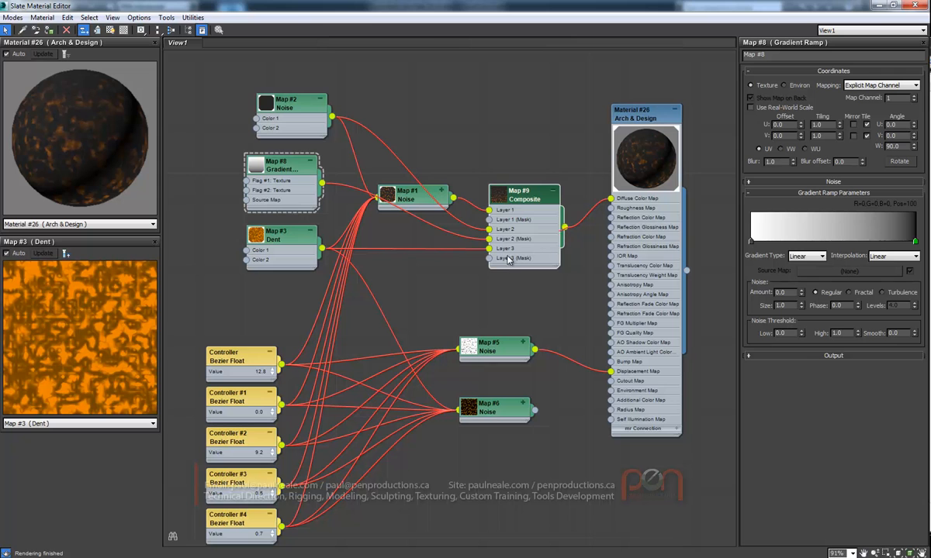
left_click_drag(565, 227, 128, 321)
left_click(440, 316)
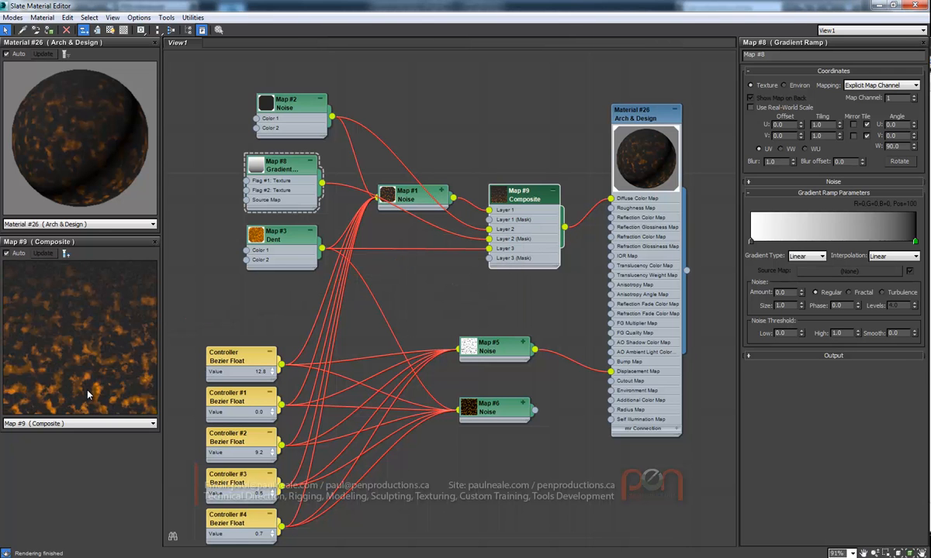
Add two flags to the Gradient Ramp: a near-white one at position 36 and a black one at position 60
left_click(815, 241)
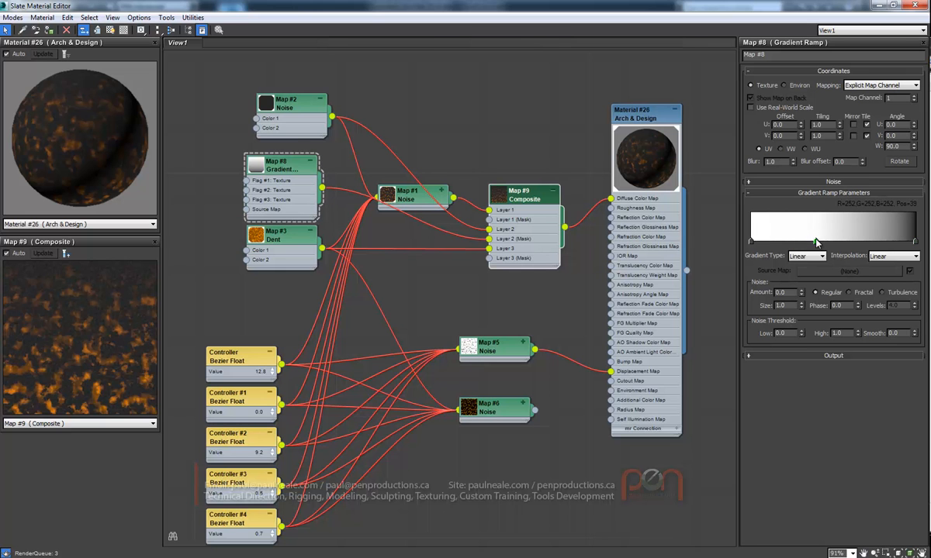
left_click(861, 241)
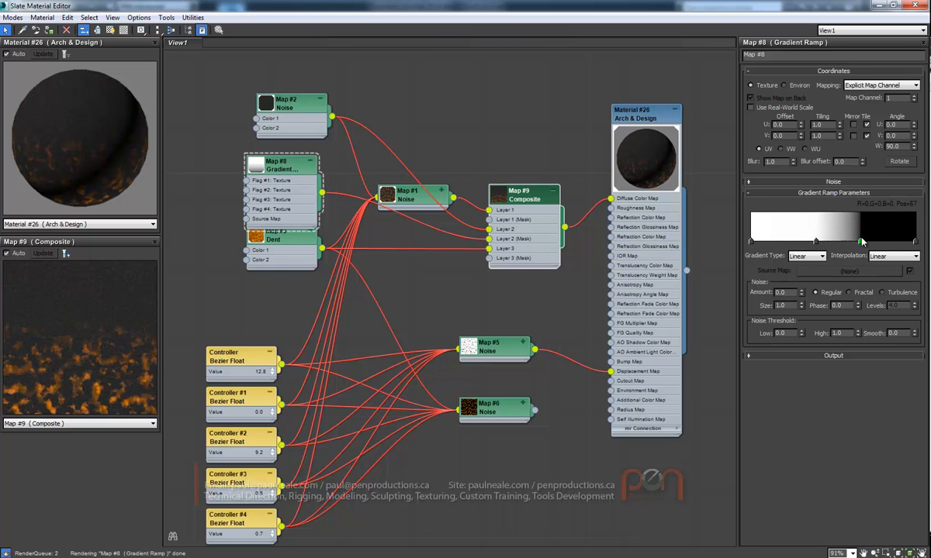
mouse_move(861, 241)
left_mouse_down()
mouse_move(810, 244)
mouse_move(849, 243)
left_mouse_up()
left_click(815, 243)
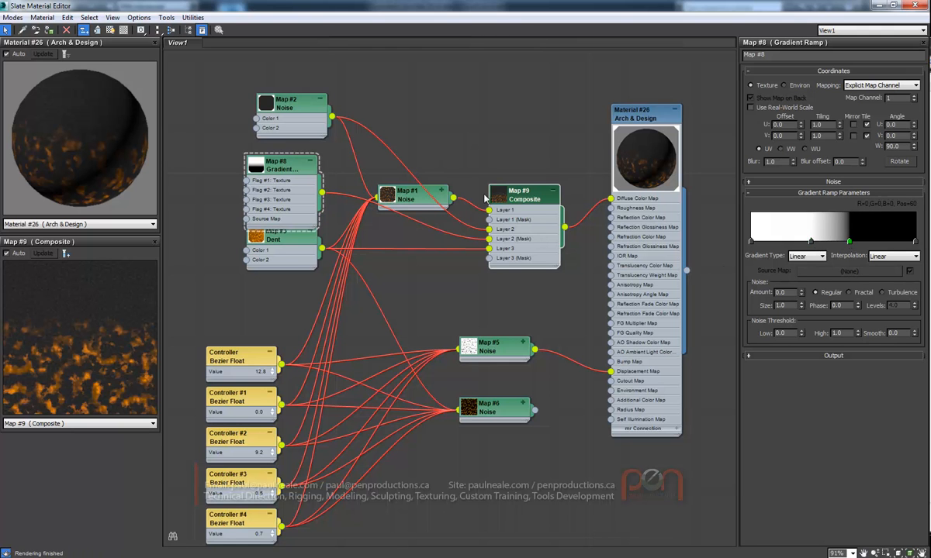
Render the lava flow at frame 38 and again at frame 100
left_click(414, 201)
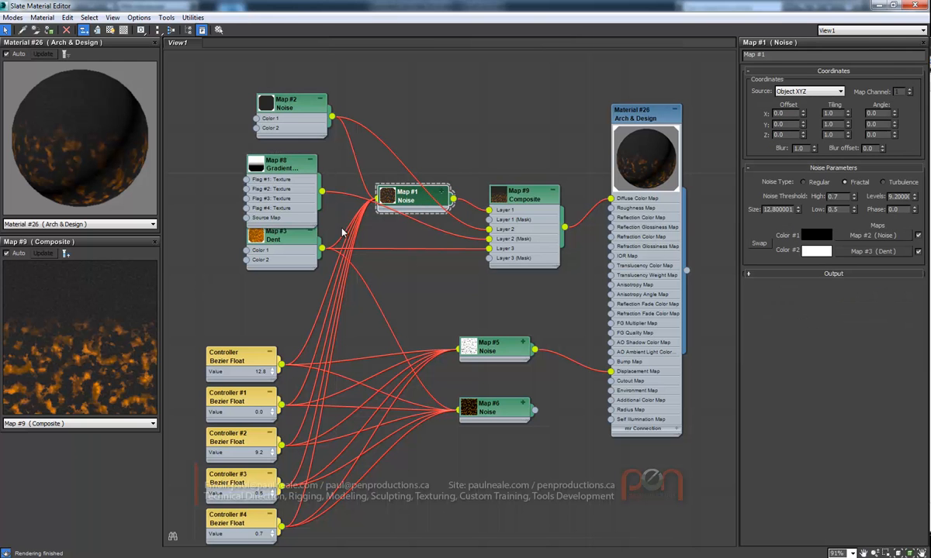
key("shift+q")
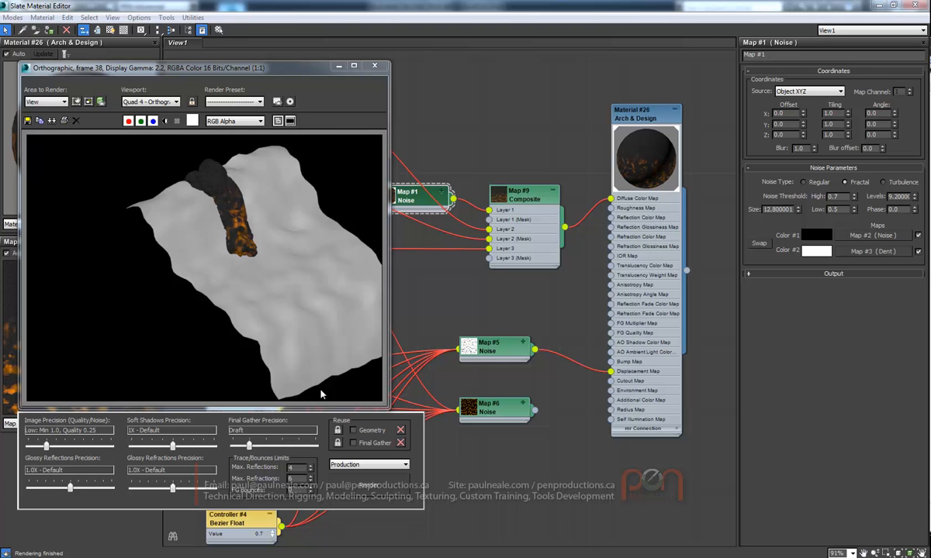
double_click(685, 9)
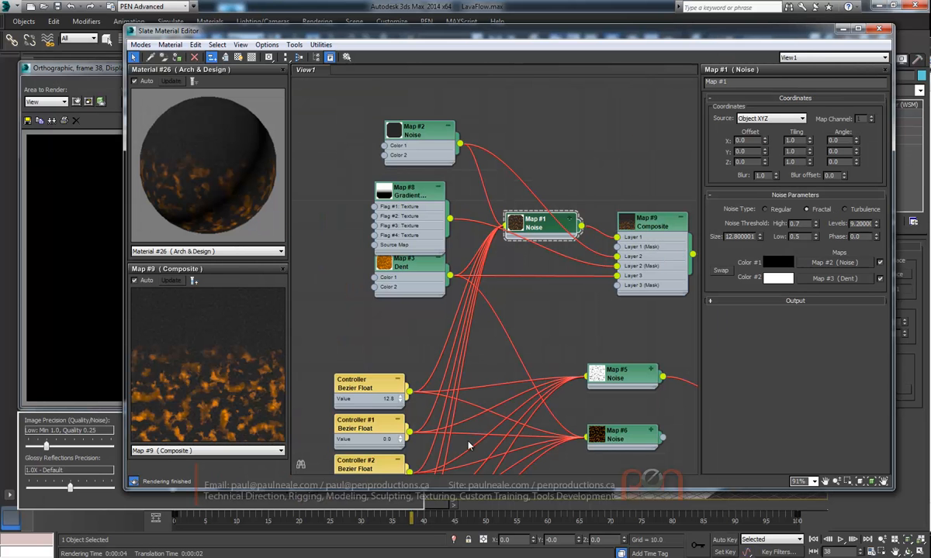
left_click_drag(452, 512, 821, 508)
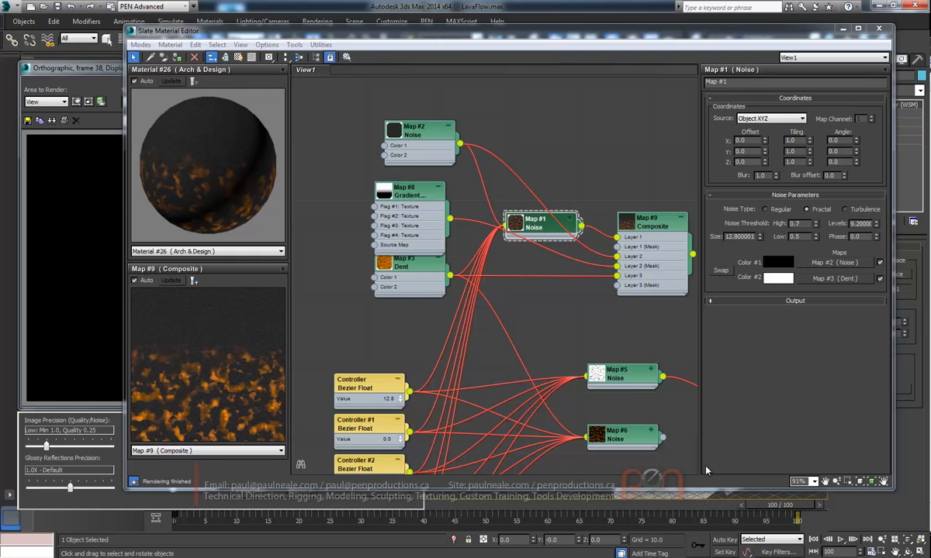
key("shift+q")
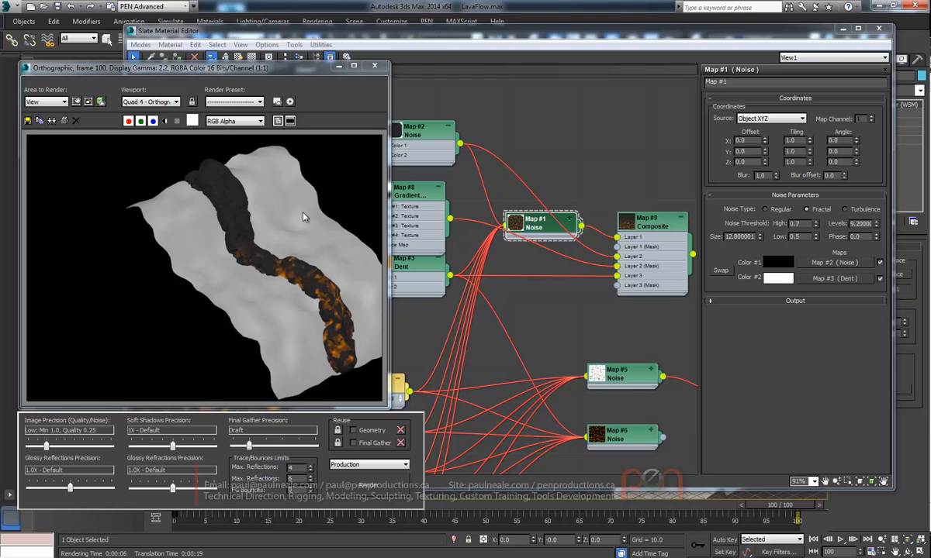
Move the Gradient Ramp node up in the graph, clear of the Dent node
double_click(415, 31)
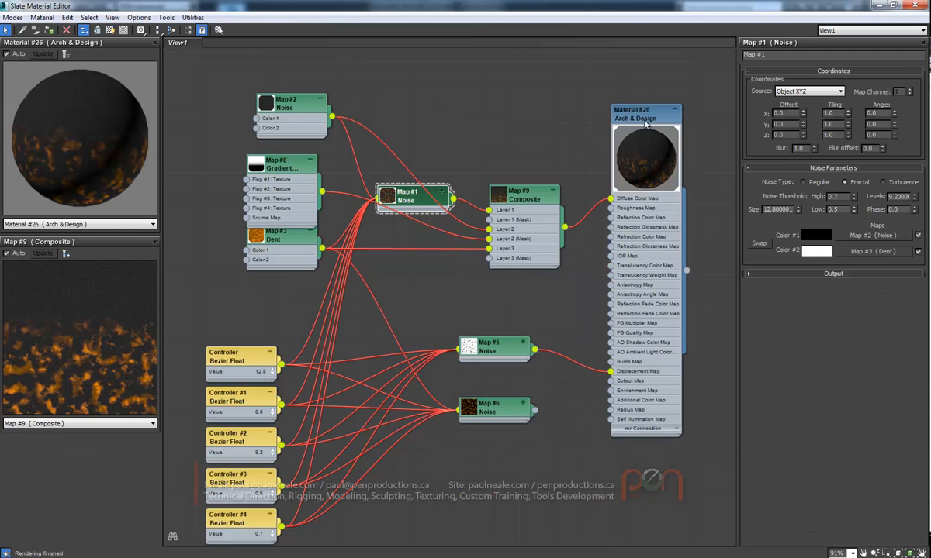
left_click_drag(280, 162, 281, 152)
left_click(286, 237)
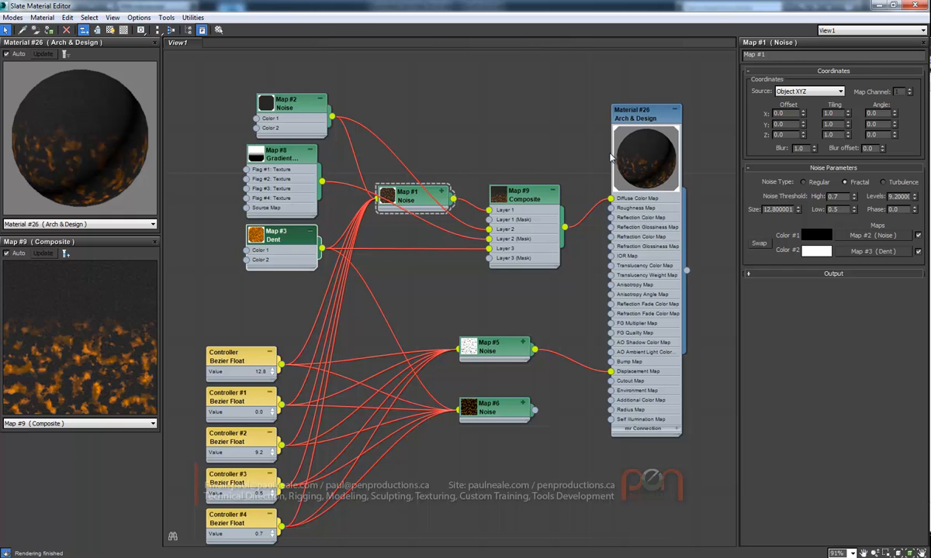
Set the opacity of the Composite's Layer 2 to 88
double_click(533, 199)
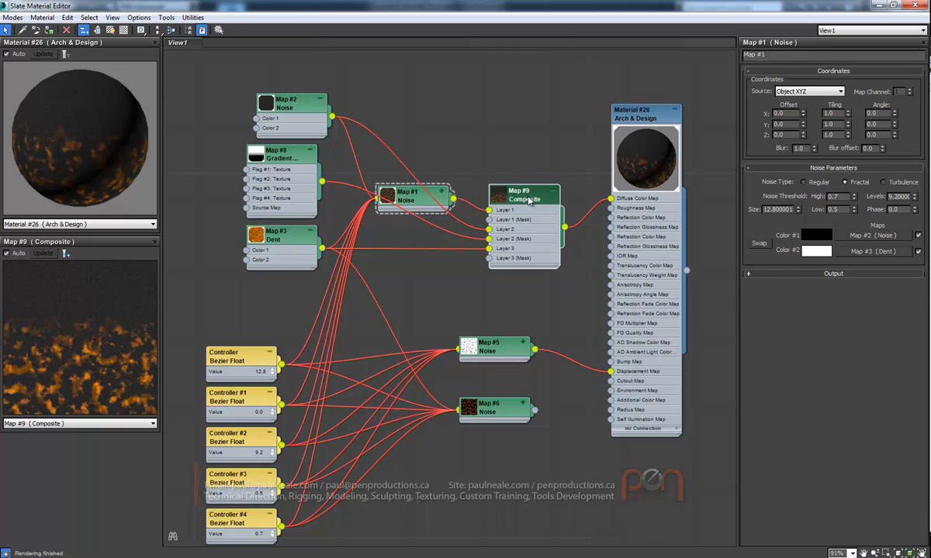
left_click_drag(874, 150, 874, 155)
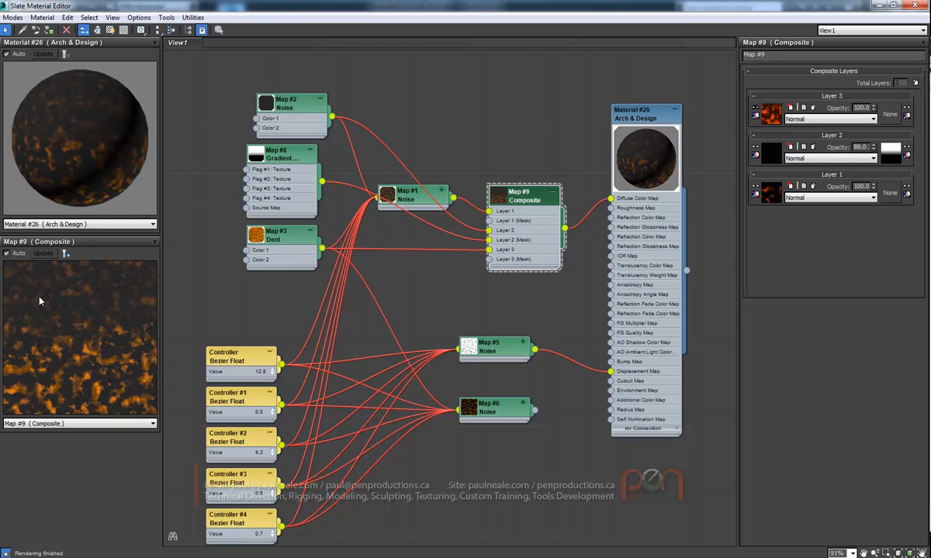
left_click_drag(872, 149, 867, 156)
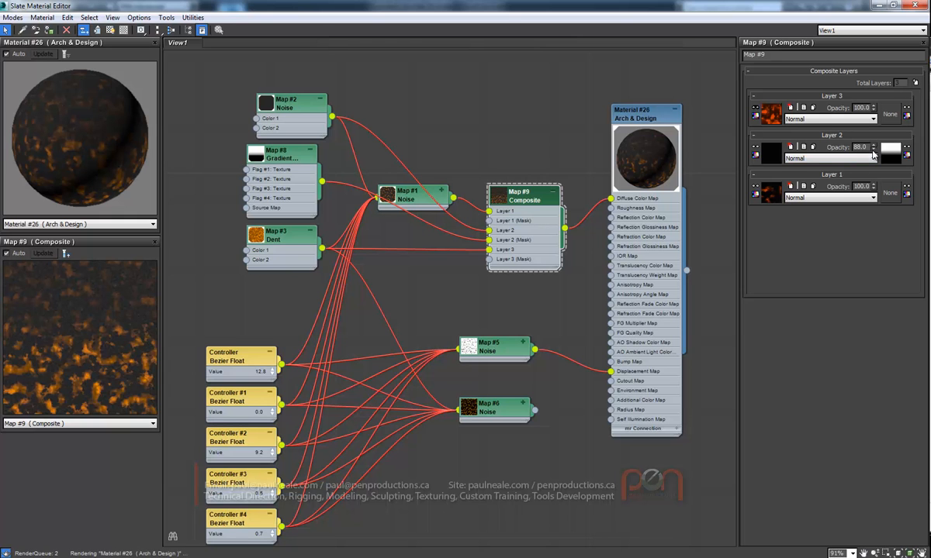
Copy the Gradient Ramp below Dent, connect the copy to the Composite's Layer 3 (Mask) input, and show Layer 3
left_click_drag(289, 160, 489, 260, "shift")
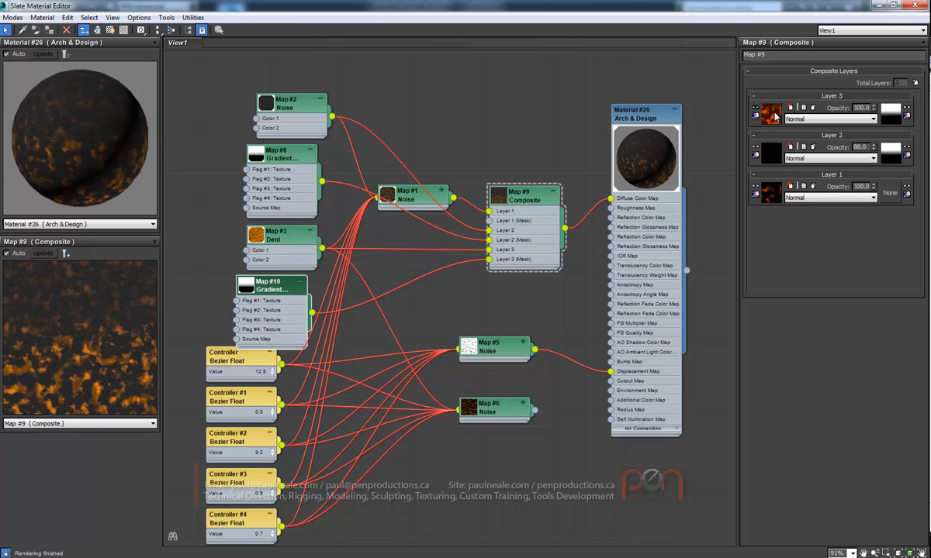
left_click_drag(274, 291, 284, 292)
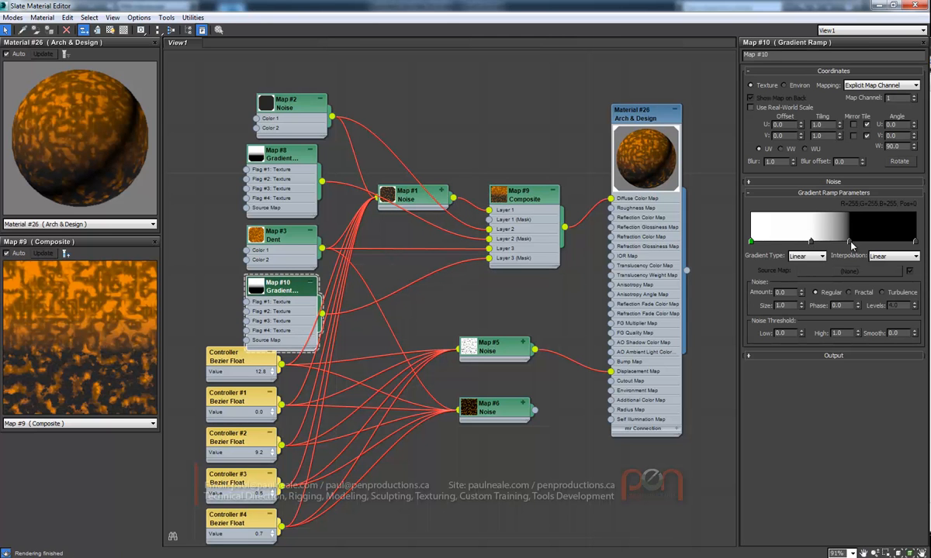
Invert the copied Gradient Ramp by making its first two flags black and its last two flags white
double_click(751, 242)
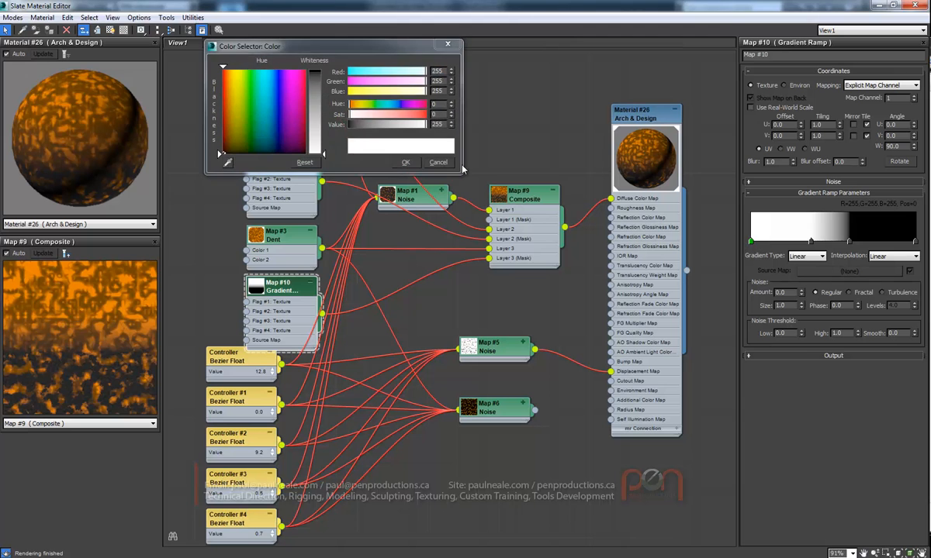
left_click(811, 242)
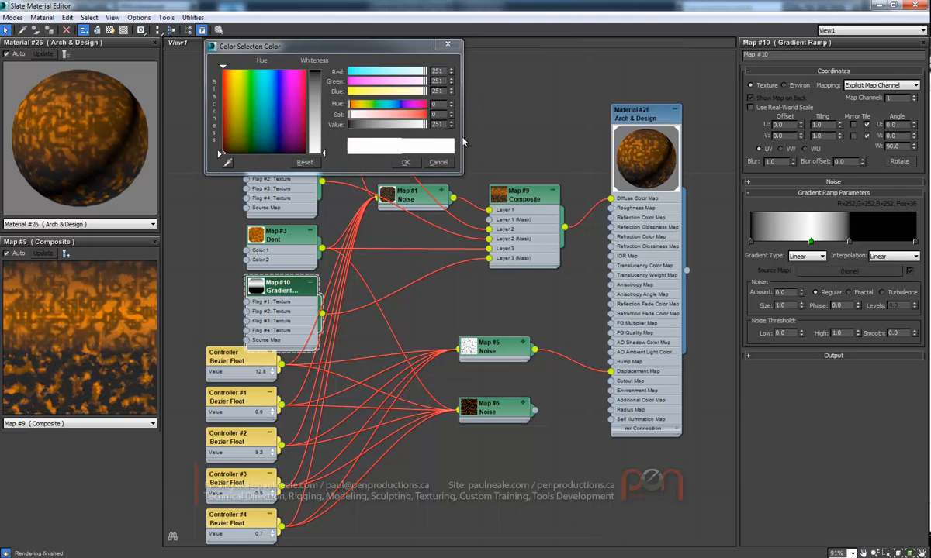
left_click_drag(316, 86, 314, 153)
left_click(849, 242)
left_click(915, 242)
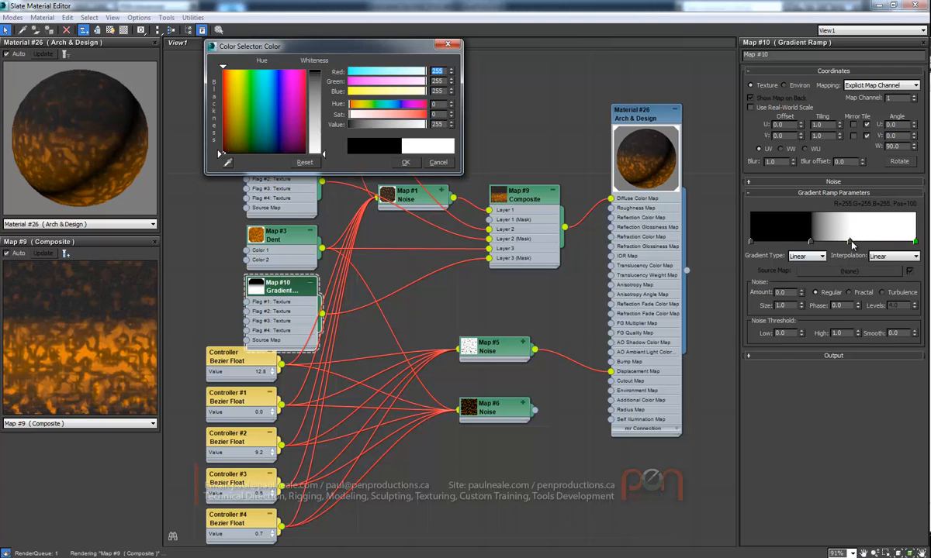
Move the copied ramp's inner white flag to position 87 and its inner black flag just before it, and close the Color Selector
left_click_drag(850, 242, 879, 243)
left_click_drag(811, 242, 878, 242)
left_click(895, 242)
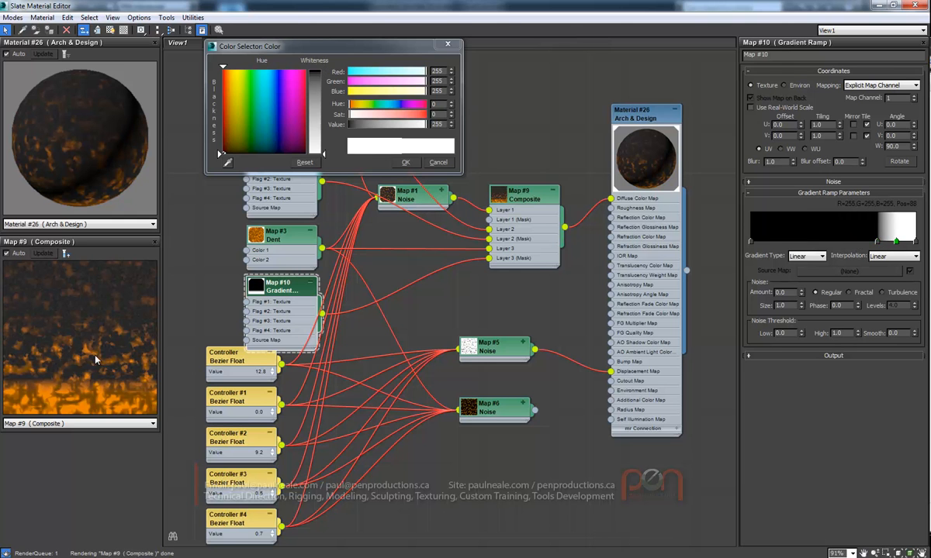
left_click_drag(896, 242, 895, 241)
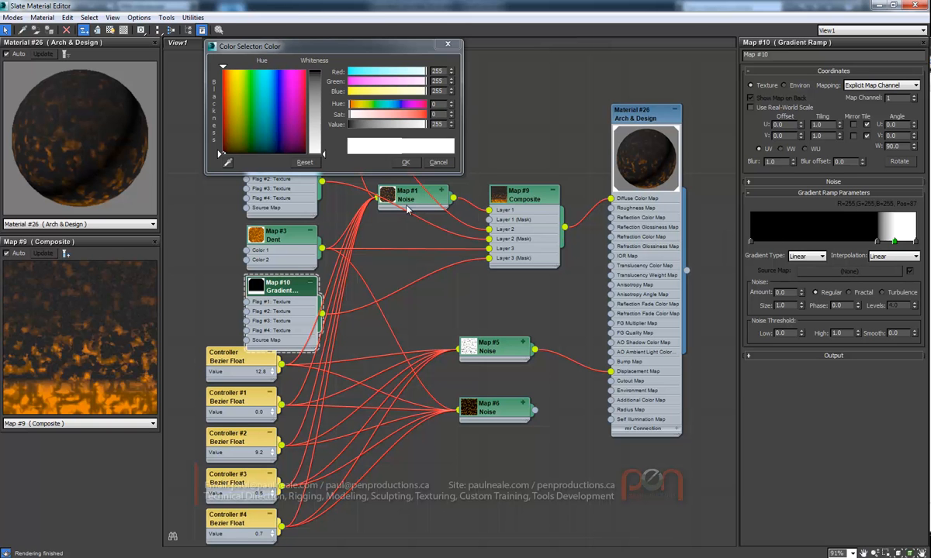
middle_click_drag(345, 237, 350, 275)
left_click(411, 163)
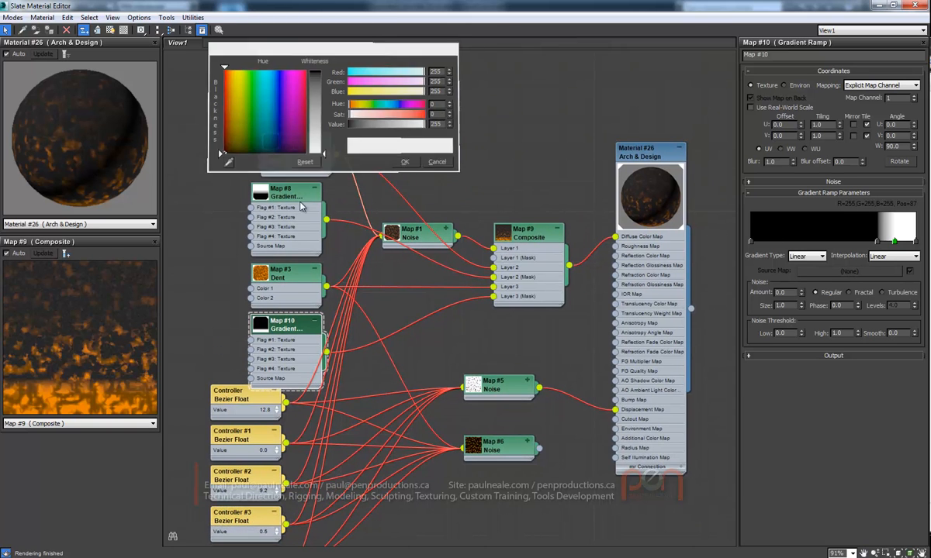
Shift the inner flags of Map #8 toward the start, with the near-white flag at position 20, and render the scene
left_click(289, 201)
double_click(288, 202)
left_click_drag(809, 242, 783, 243)
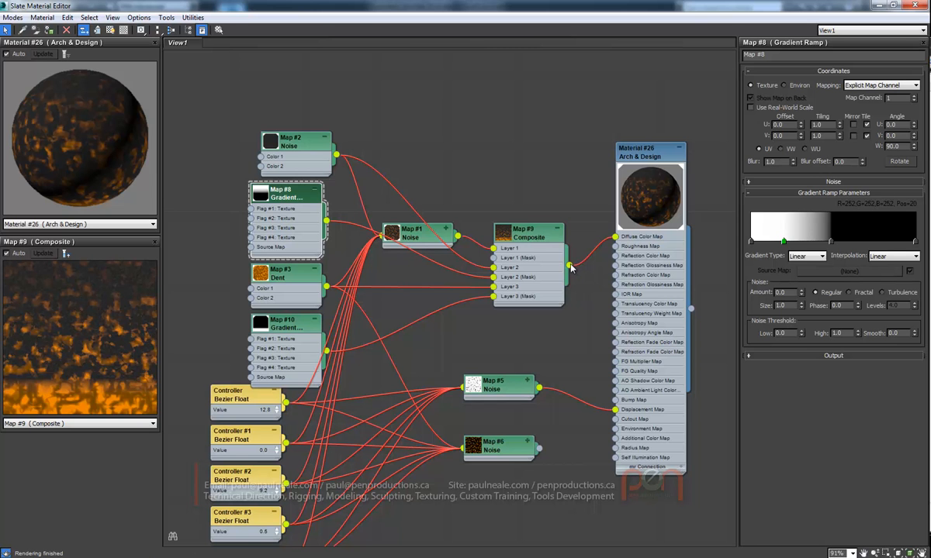
key("shift+q")
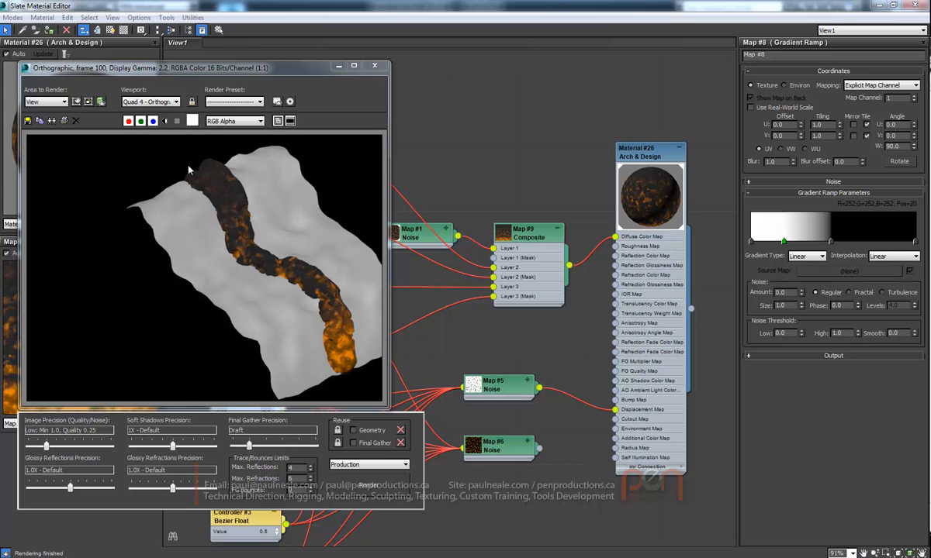
Move the inner black flag of Map #10 to position 86 and its inner white flag closer to the end
double_click(523, 235)
double_click(276, 325)
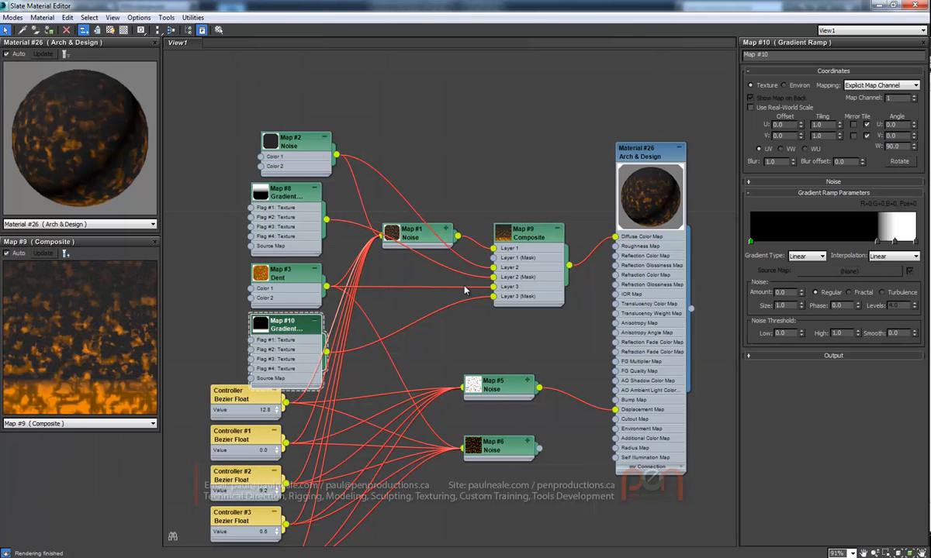
mouse_move(878, 242)
left_mouse_down()
mouse_move(905, 242)
mouse_move(891, 242)
left_mouse_up()
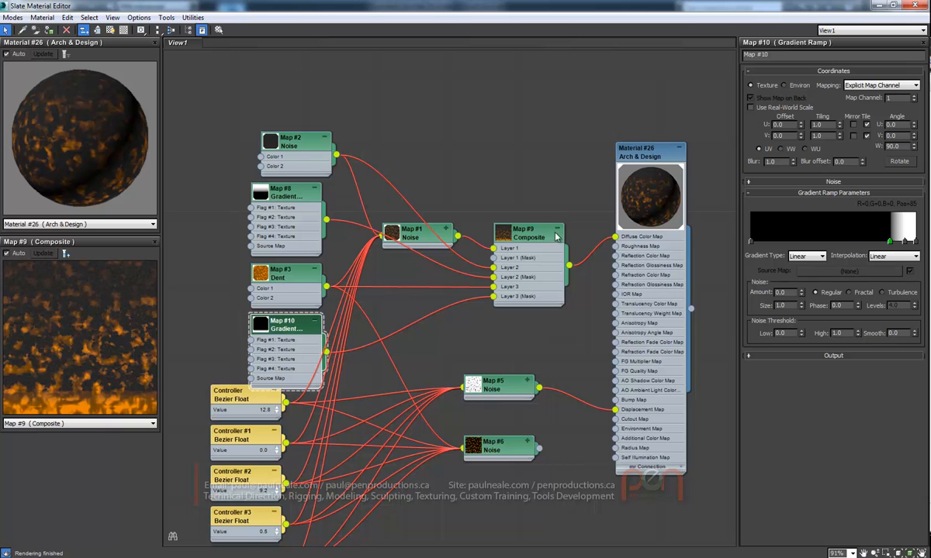
left_click_drag(891, 243, 892, 243)
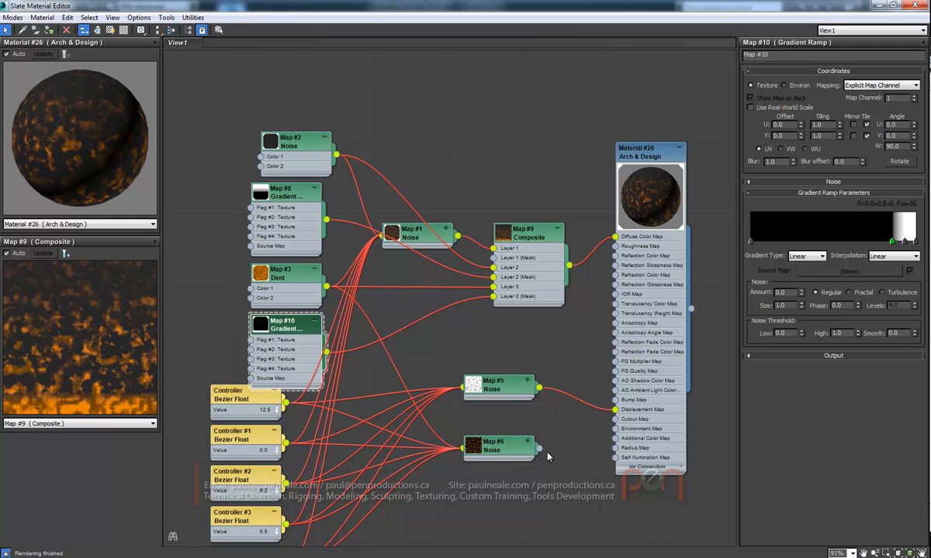
Move the Bezier Float controller nodes down so they sit clear below the Map #10 Gradient Ramp
mouse_move(508, 450)
left_mouse_down()
mouse_move(497, 450)
mouse_move(510, 453)
left_mouse_up()
middle_click_drag(360, 349, 393, 220)
left_click_drag(213, 249, 308, 470)
middle_click_drag(472, 365, 402, 402)
left_click_drag(493, 147, 483, 137)
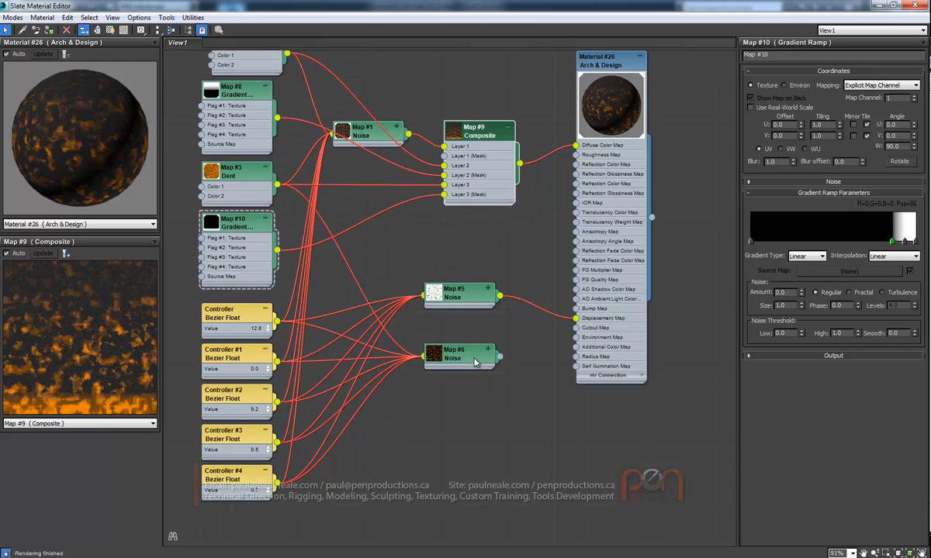
Connect the Map #6 Noise to the material's Self Illumination Map input and open the material's parameters
left_click_drag(501, 361, 575, 366)
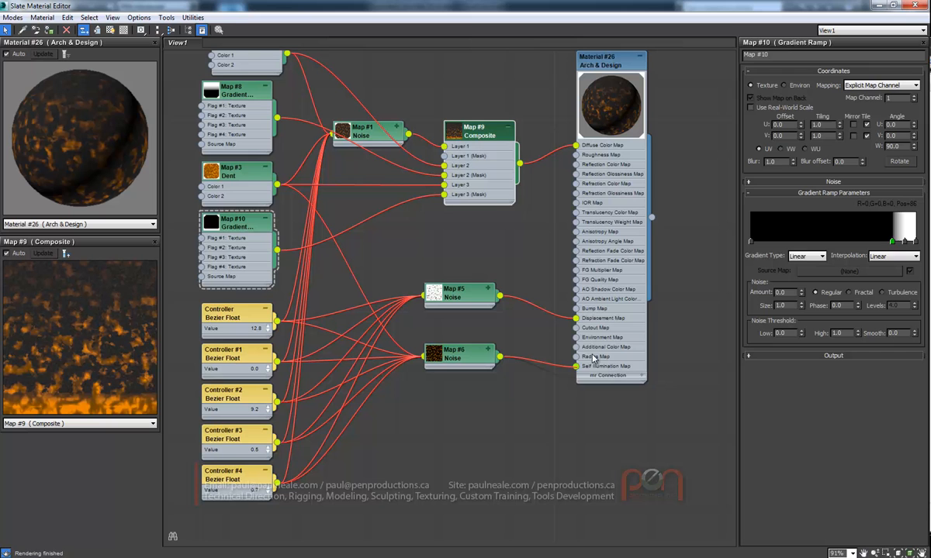
left_click(619, 69)
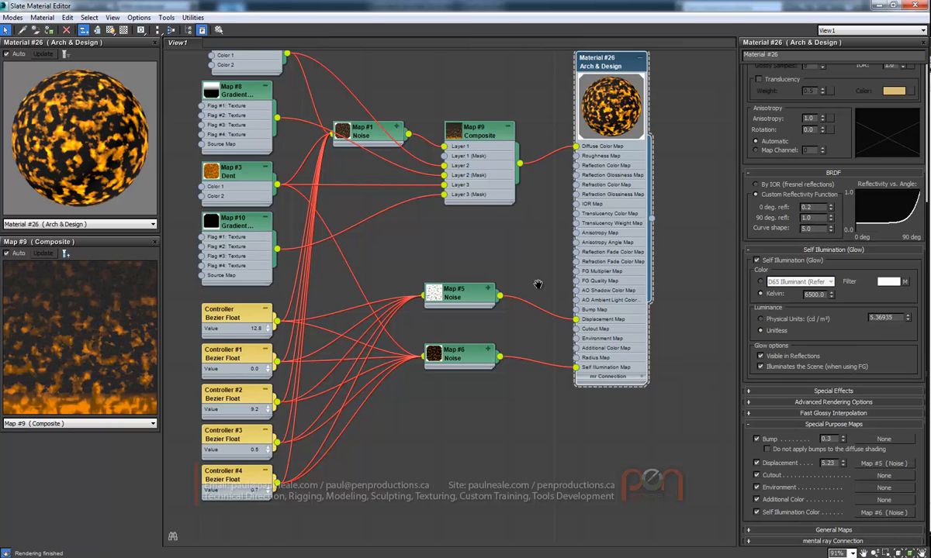
Shift the Map #6, Dent and controller nodes left in the graph to make room before the material
middle_click_drag(538, 284, 536, 294)
left_click_drag(470, 372, 391, 377)
middle_click_drag(403, 379, 458, 368)
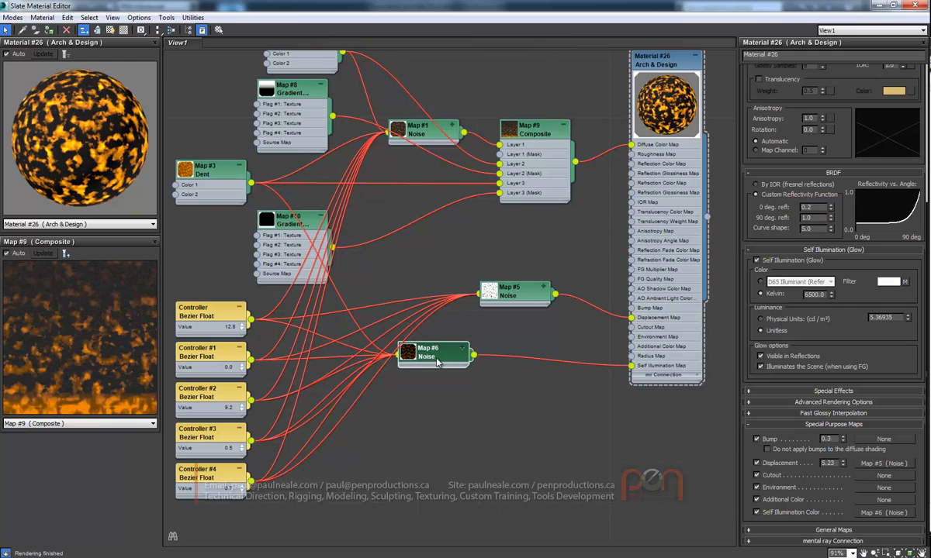
middle_click_drag(378, 244, 375, 268)
middle_click_drag(421, 381, 420, 358)
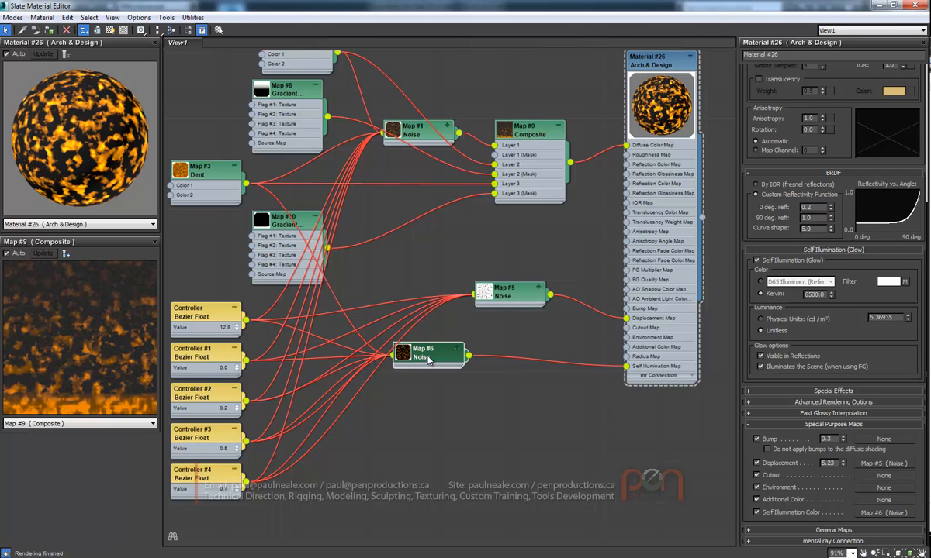
Insert a Composite map between the Map #6 Noise and the Self Illumination Map input, and open its parameters
right_click(528, 338)
mouse_move(590, 370)
mouse_move(690, 371)
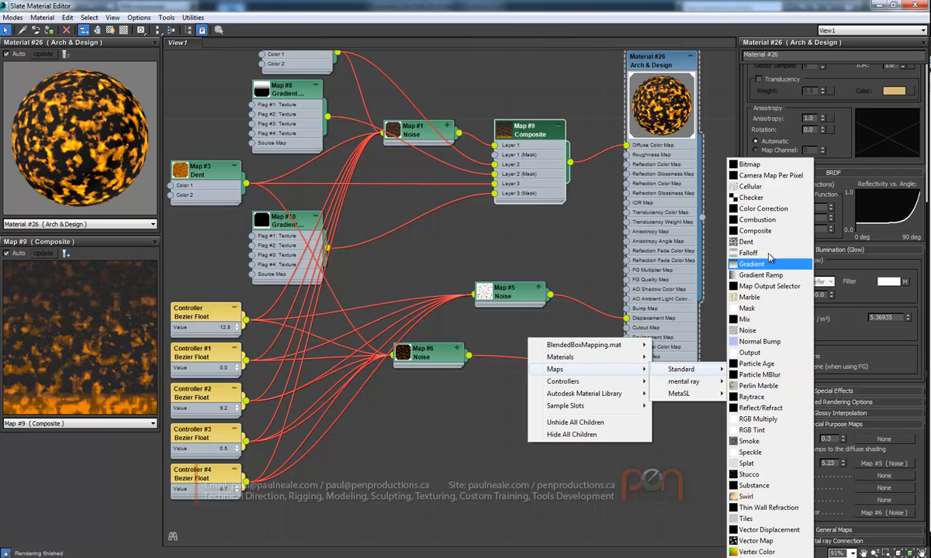
left_click(725, 220)
left_click_drag(511, 341, 543, 362)
left_click(567, 379)
mouse_move(466, 353)
left_mouse_down()
mouse_move(448, 353)
mouse_move(465, 352)
left_mouse_up()
double_click(548, 358)
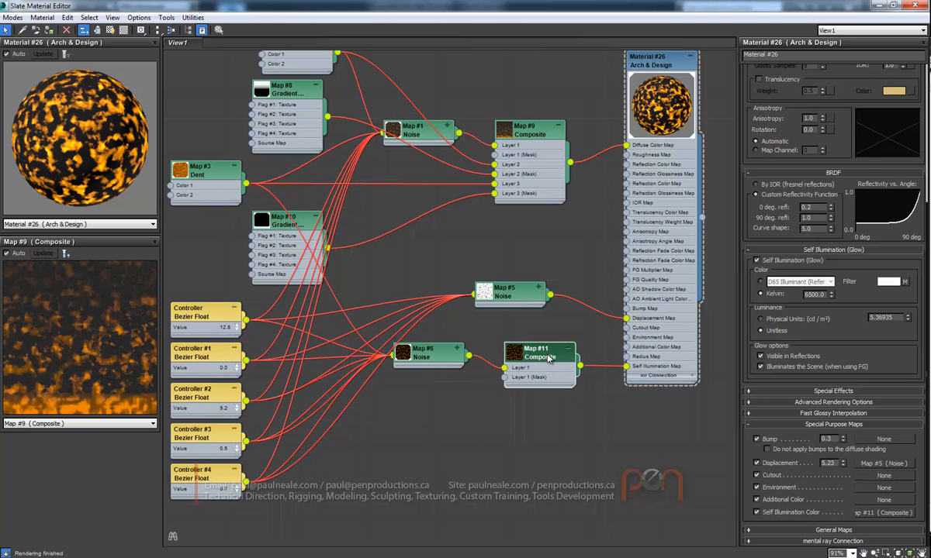
Add a second layer to the Map #11 Composite, fed by the Map #3 Dent and masked by the Map #10 Gradient Ramp, and test-render it
left_click(915, 83)
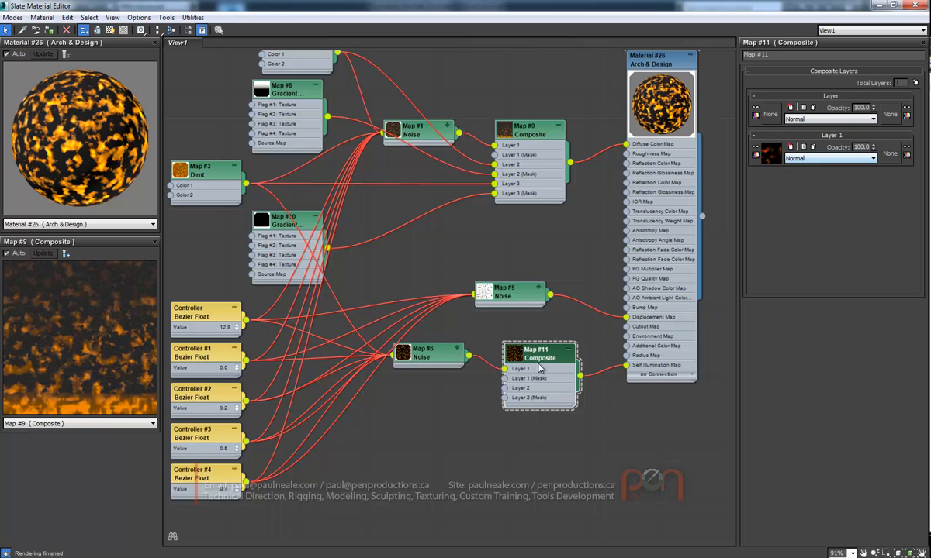
left_click_drag(289, 214, 505, 389)
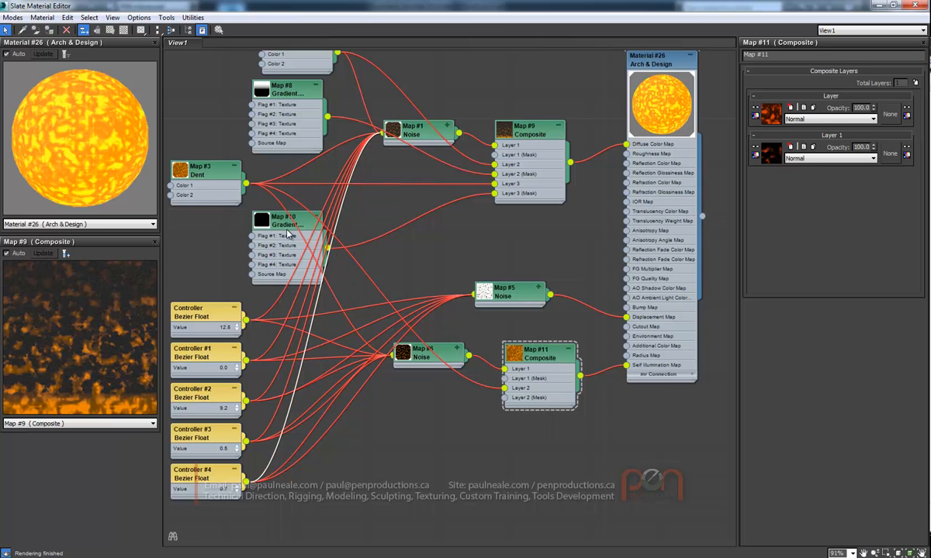
left_click_drag(289, 233, 237, 233)
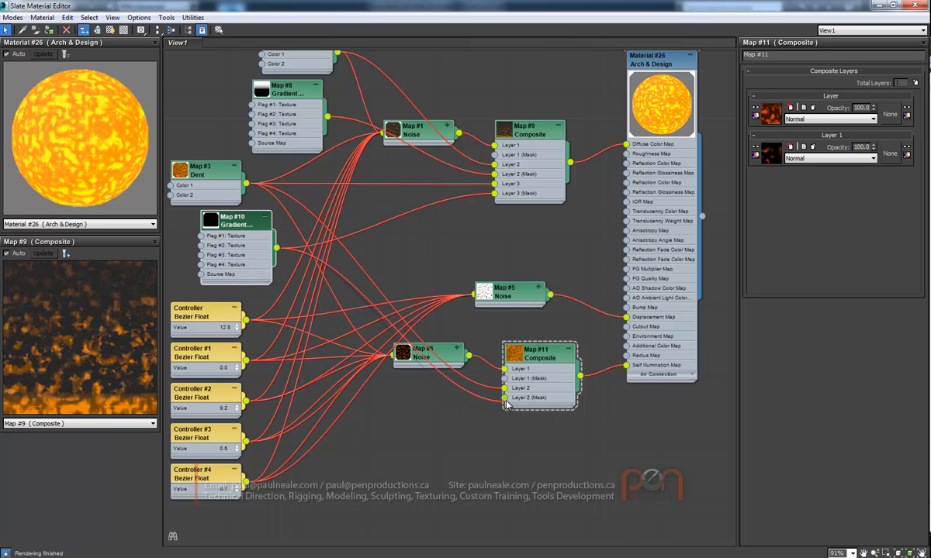
left_click_drag(507, 404, 505, 398)
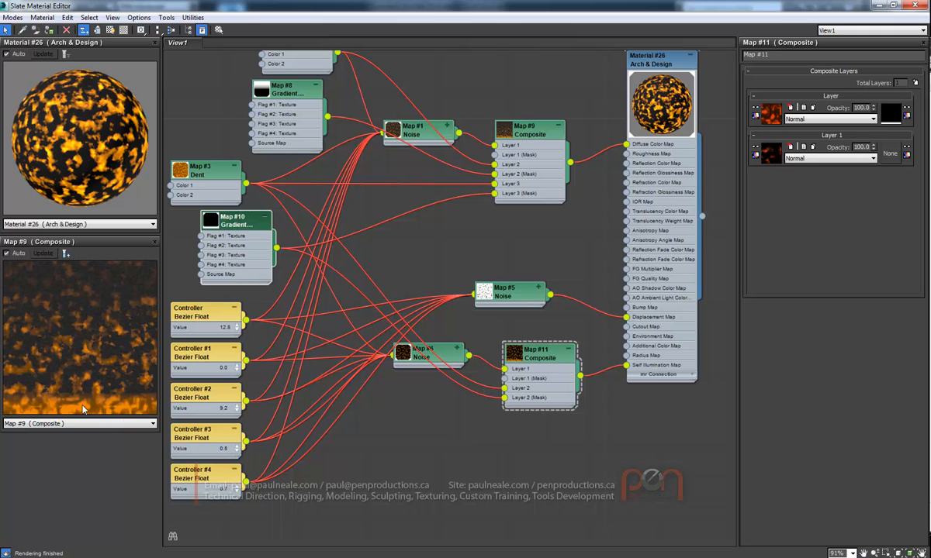
key("shift+q")
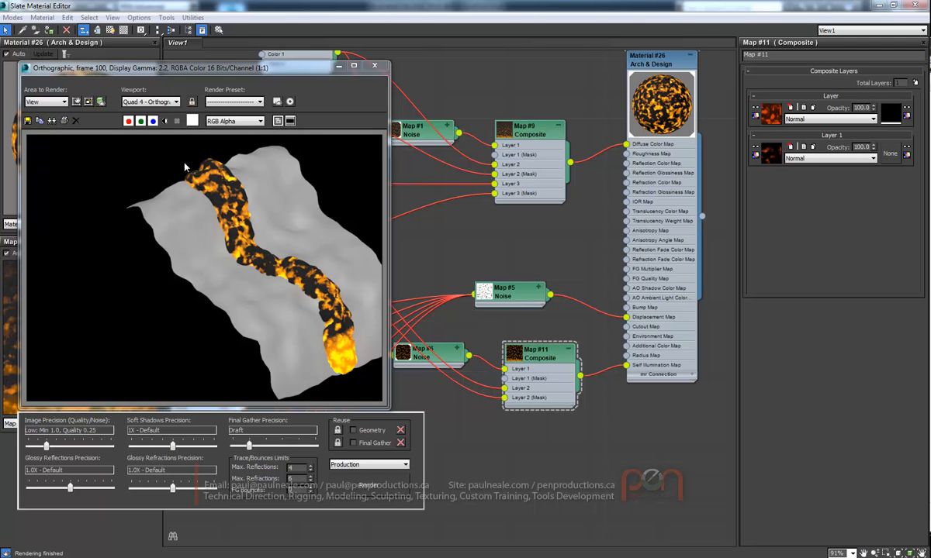
left_click(375, 65)
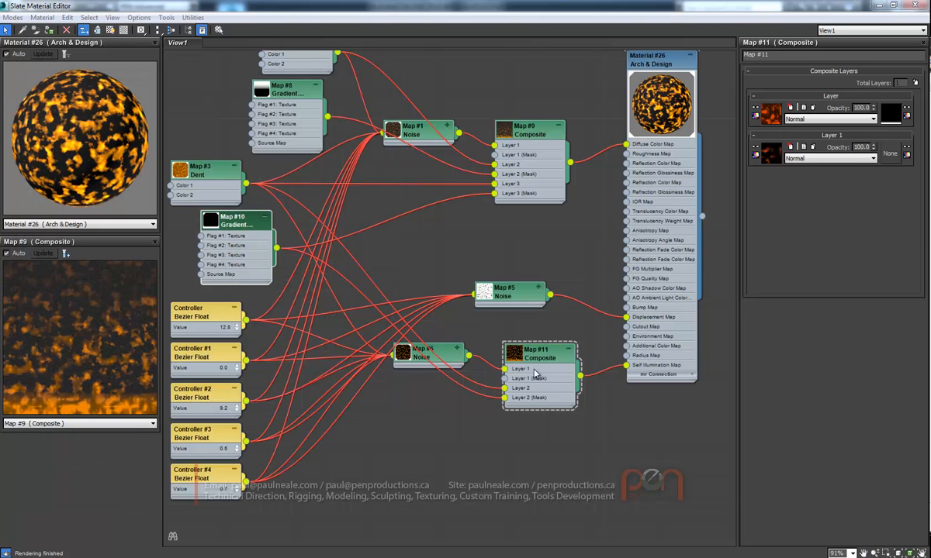
Add a third layer to the Map #11 Composite and move the Map #3 Dent and its Map #10 Gradient Ramp mask from Layer 2 to Layer 3
left_click_drag(504, 390, 472, 422)
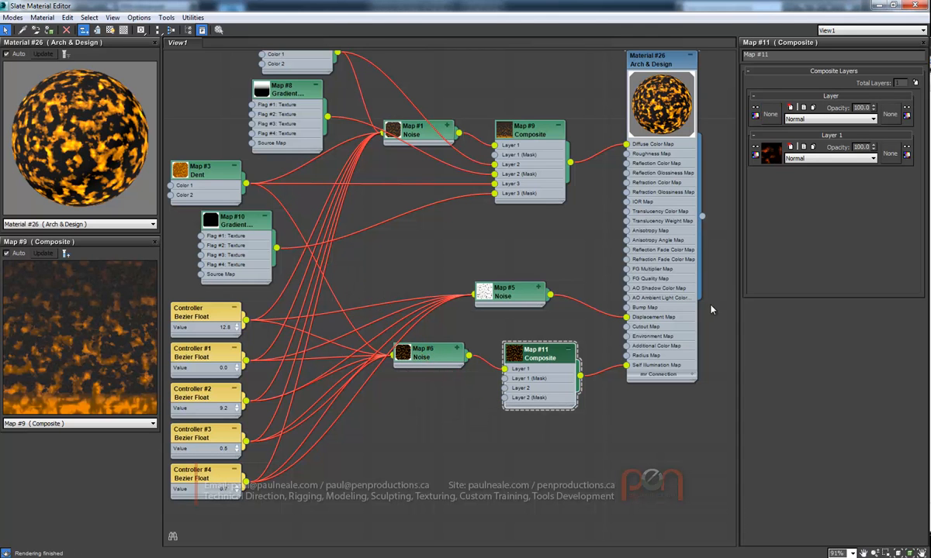
left_click(915, 82)
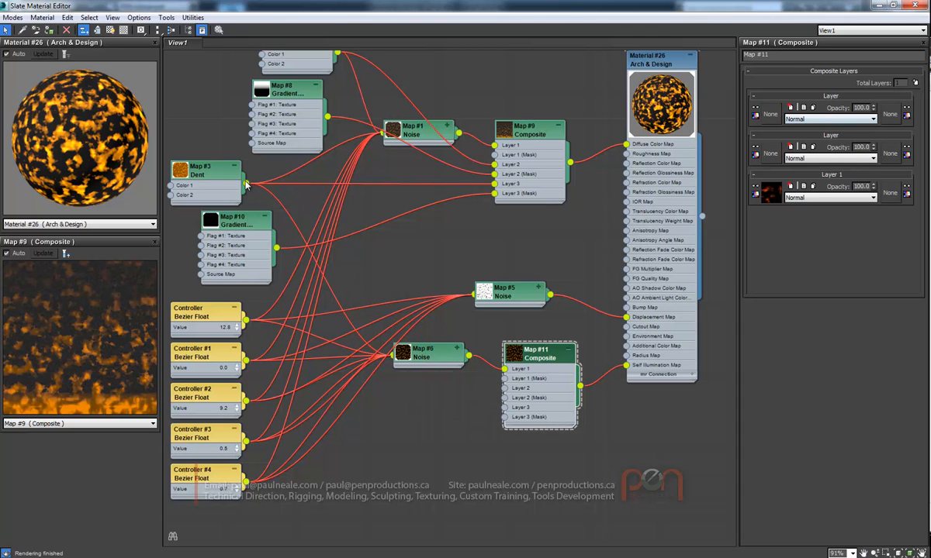
left_click_drag(246, 185, 504, 407)
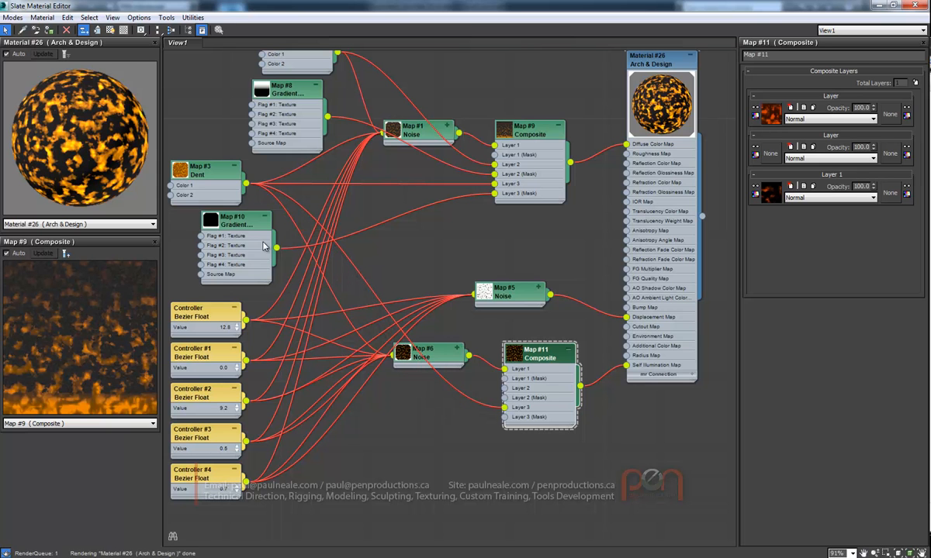
left_click_drag(277, 249, 505, 417)
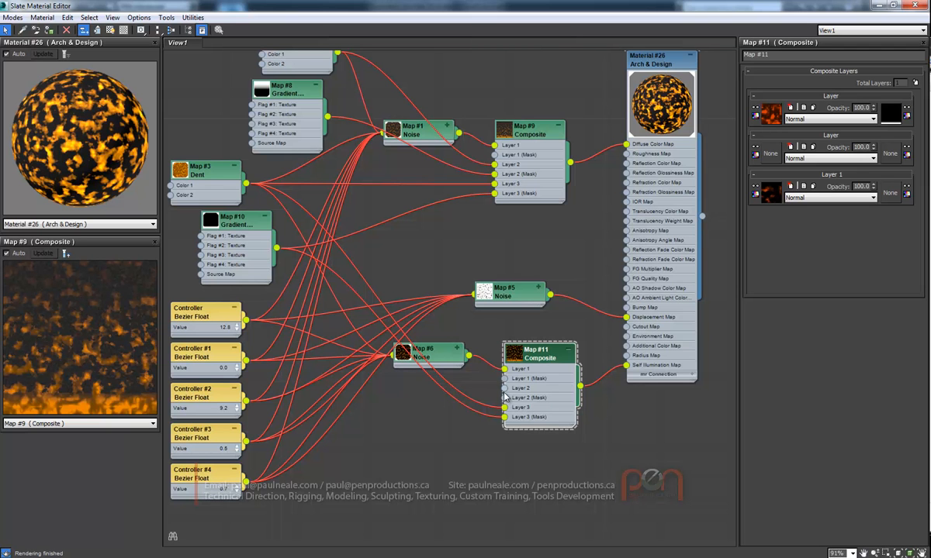
Connect the Map #2 Noise to Layer 2 of Map #11 and the Map #8 Gradient Ramp to its mask, and test-render the lava
middle_click_drag(483, 300, 471, 332)
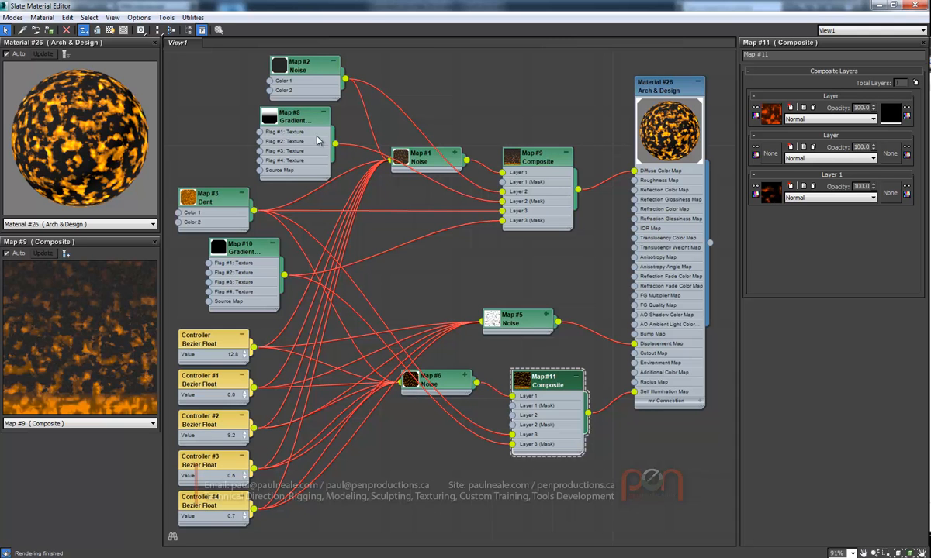
left_click(315, 74)
left_click_drag(345, 79, 512, 415)
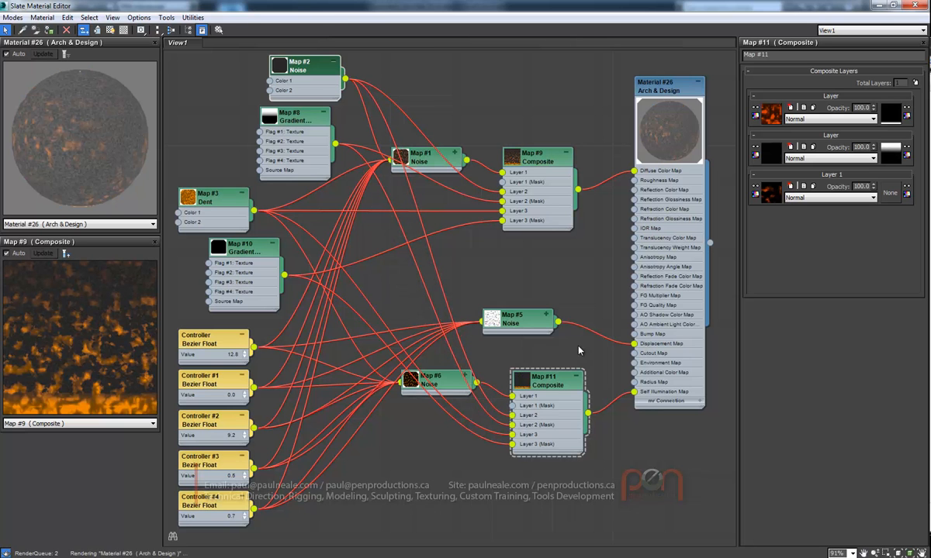
key("shift+q")
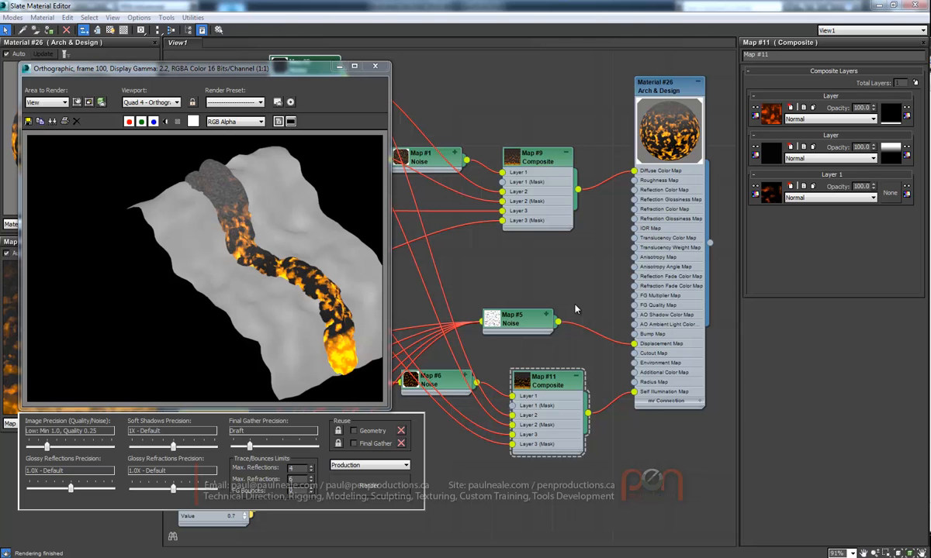
left_click(375, 66)
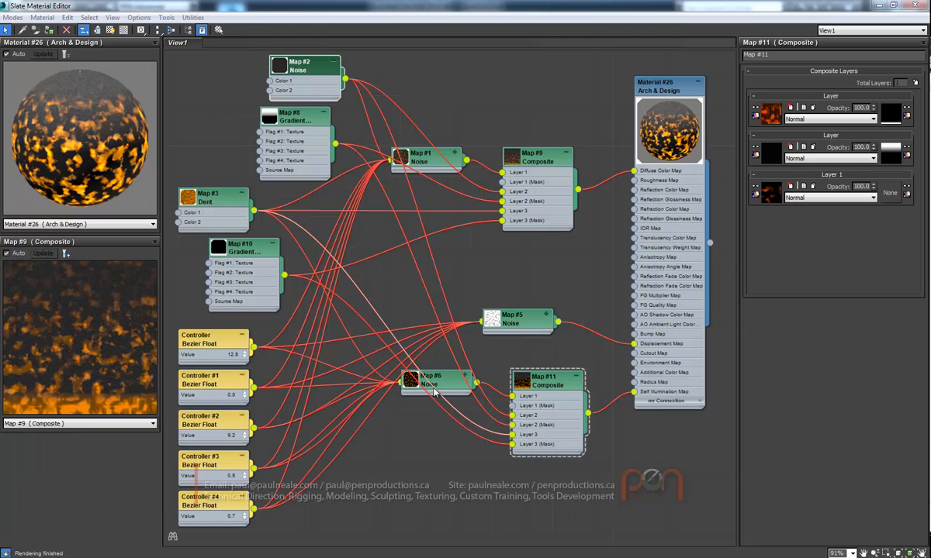
Align the Map #2 Noise node directly above the Map #8 Gradient Ramp node
mouse_move(383, 203)
middle_mouse_down()
mouse_move(389, 214)
mouse_move(388, 203)
middle_mouse_up()
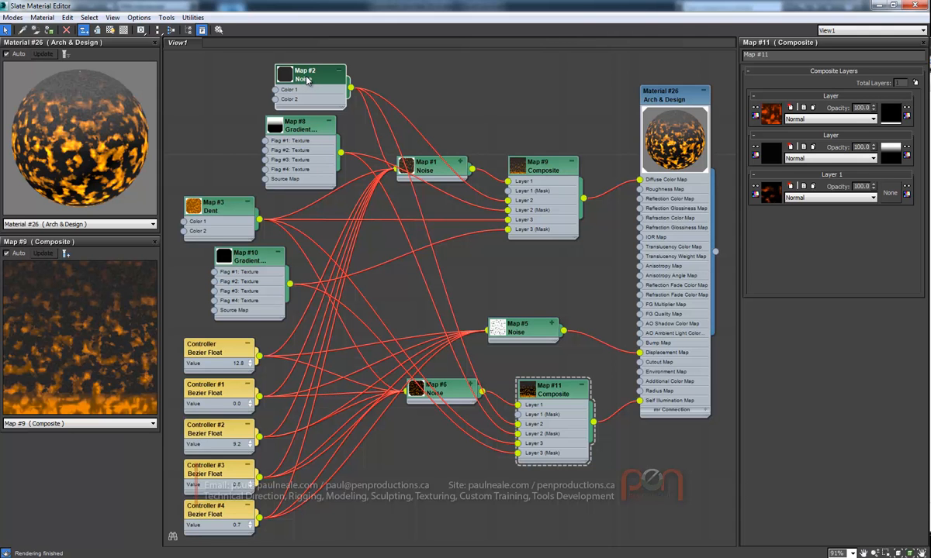
left_click_drag(308, 80, 299, 80)
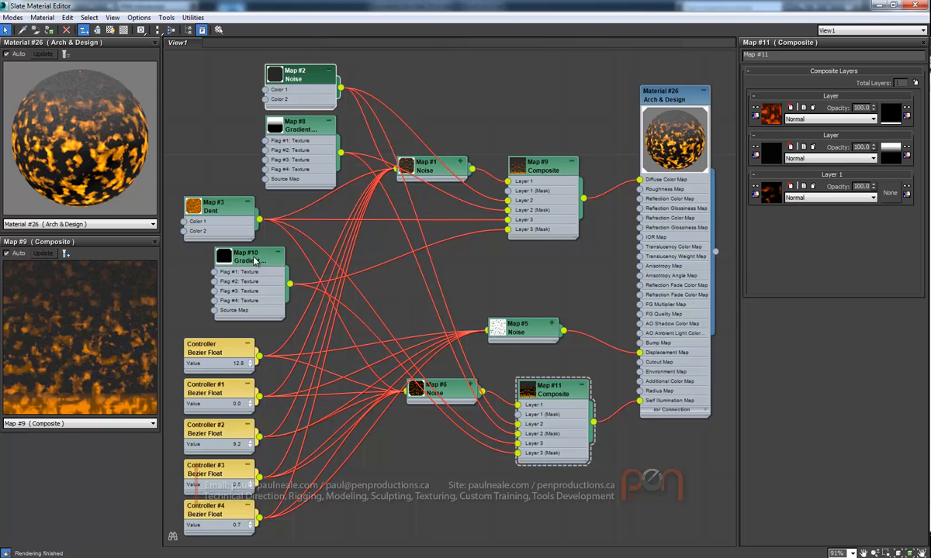
left_click_drag(289, 284, 533, 459)
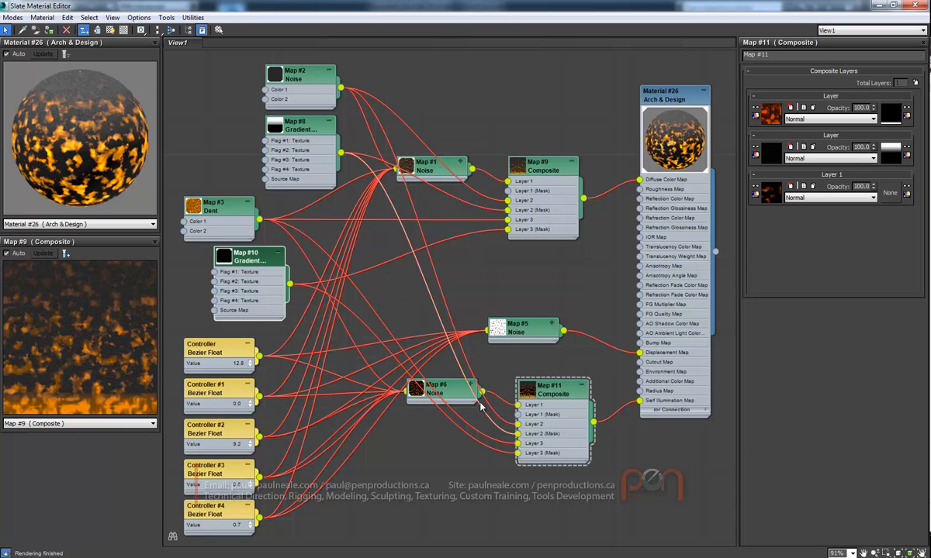
Replace the Map #2 Noise feeding Layer 2 of Map #11 with an empty Color Correction map, open its parameters, and start a test render
left_click(305, 82)
left_click_drag(519, 424, 468, 437)
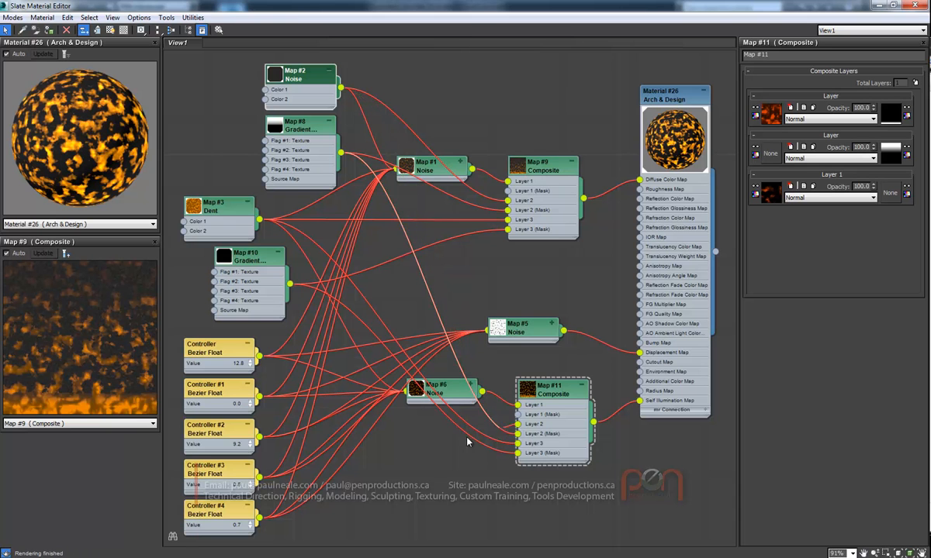
mouse_move(435, 467)
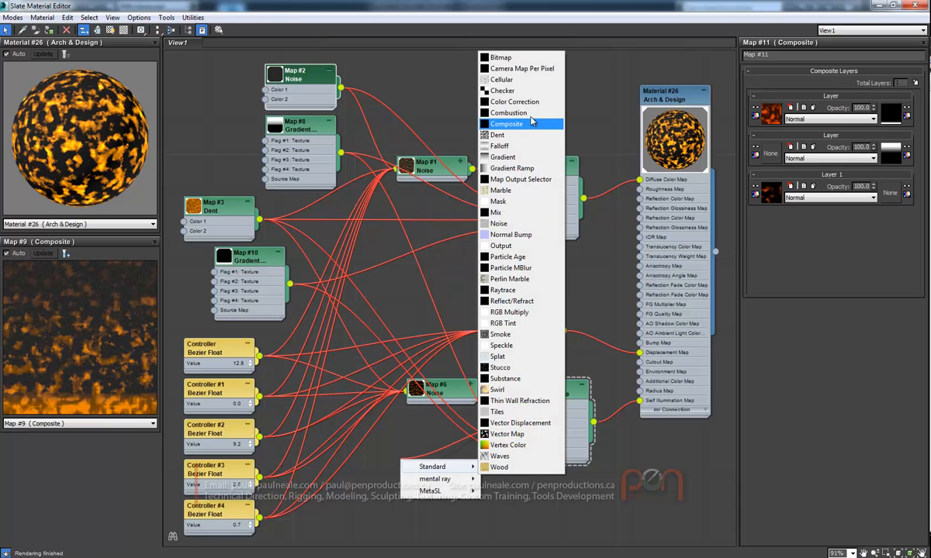
left_click(500, 101)
left_click_drag(409, 466, 425, 446)
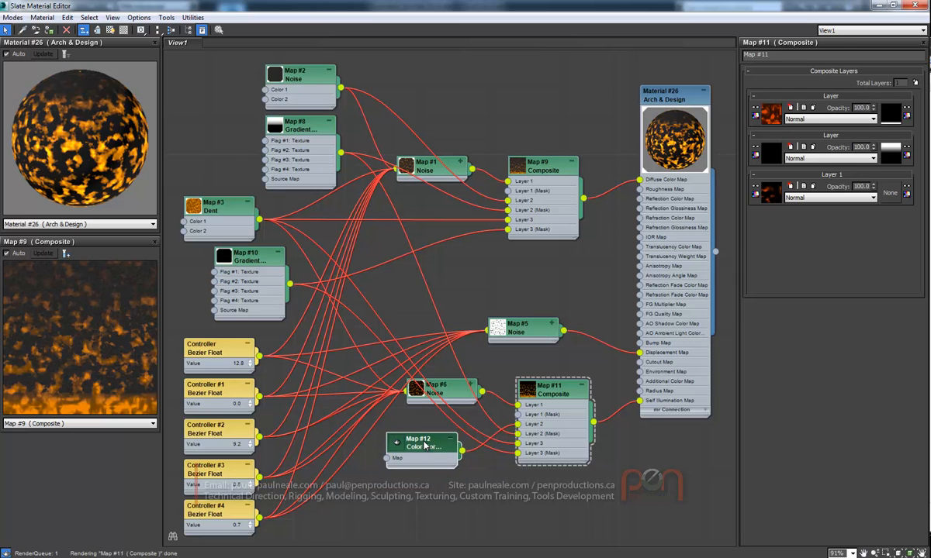
double_click(425, 444)
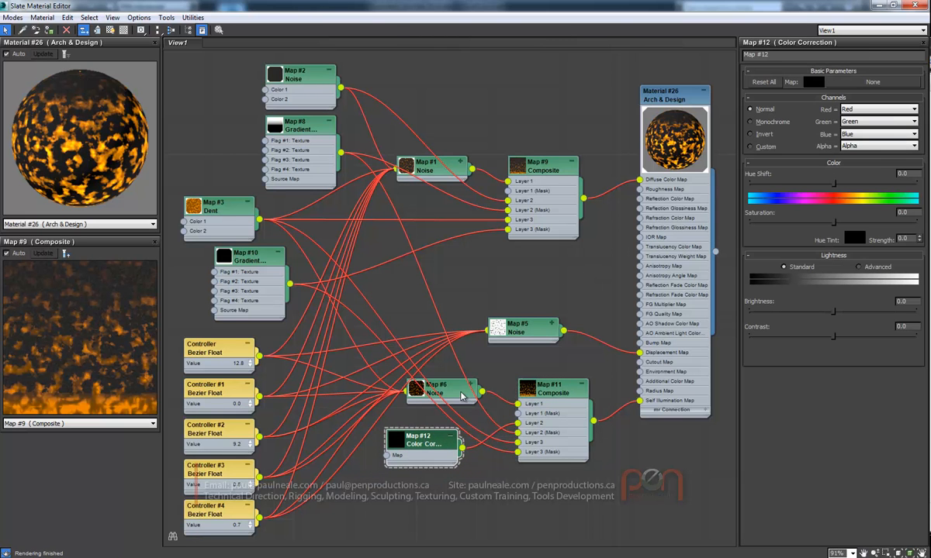
key("shift+q")
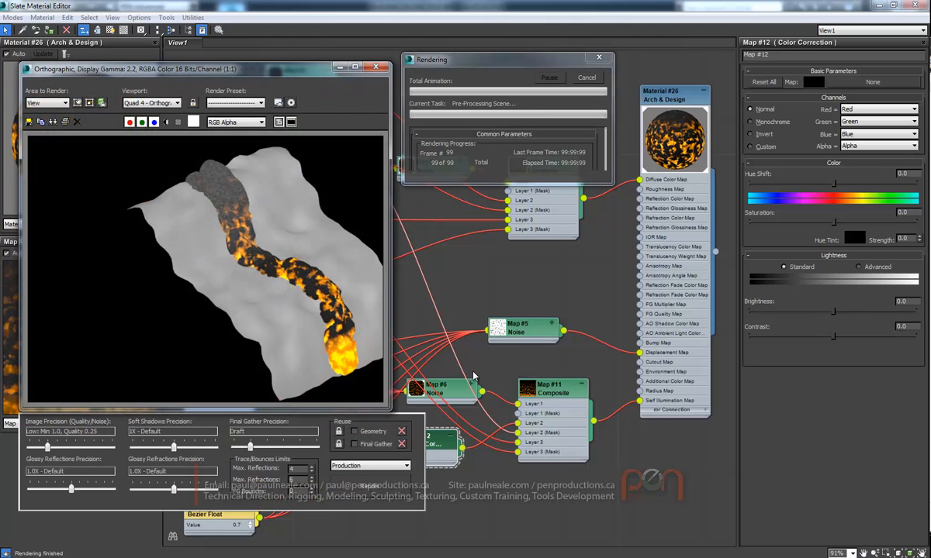